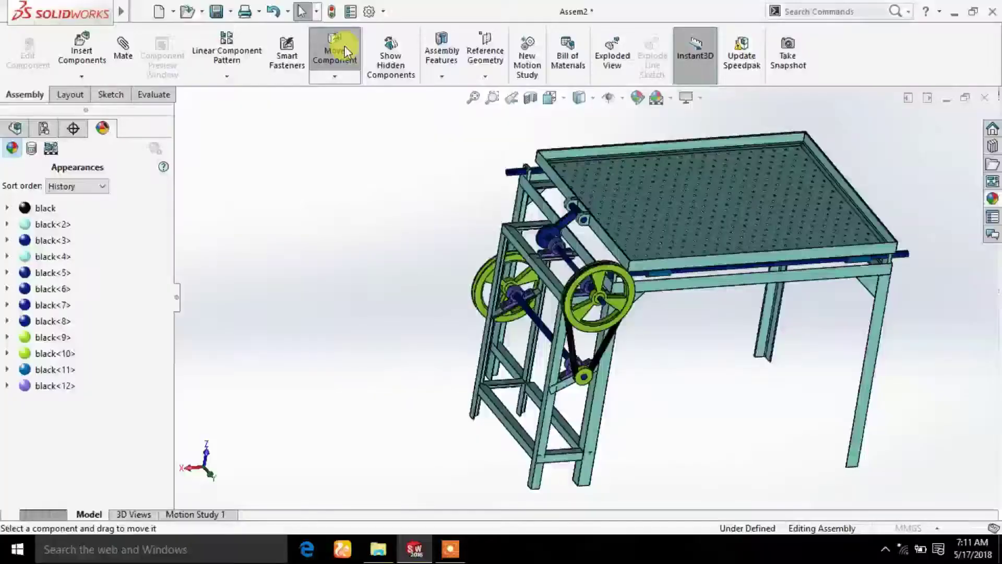
- Nudge the perforated table top in the assembly and return it to place
left_click(345, 51)
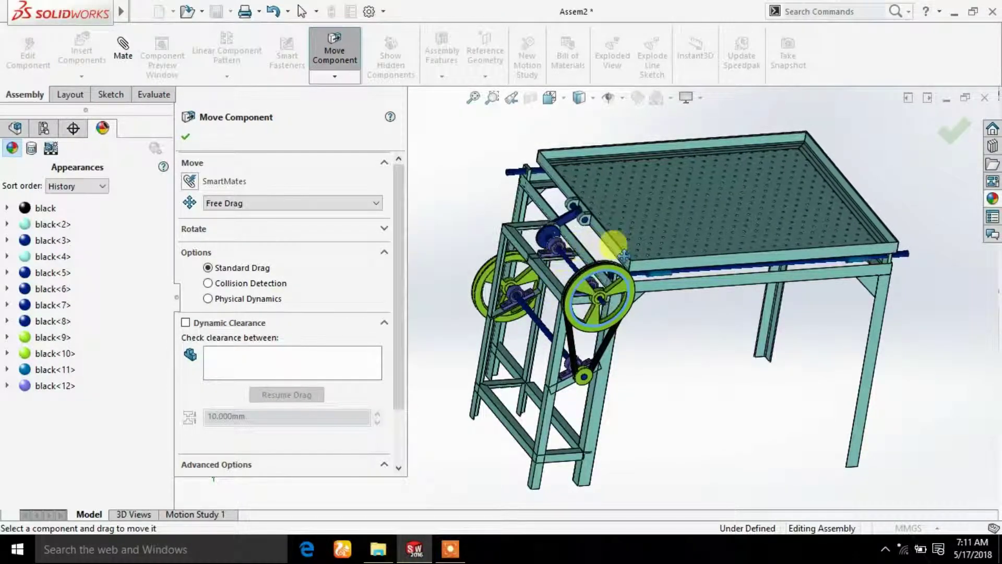
left_click_drag(655, 308, 532, 253)
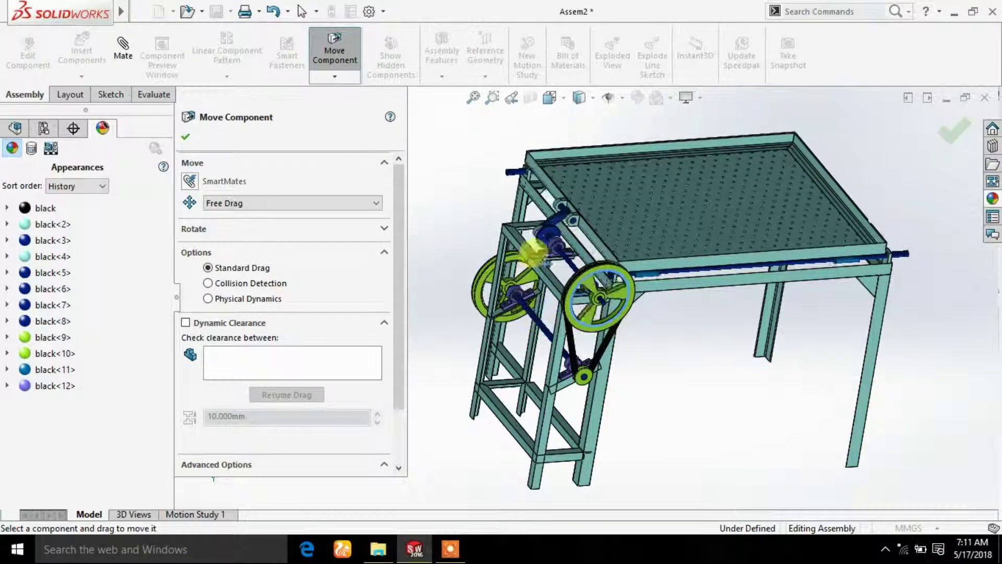
left_click_drag(600, 311, 615, 295)
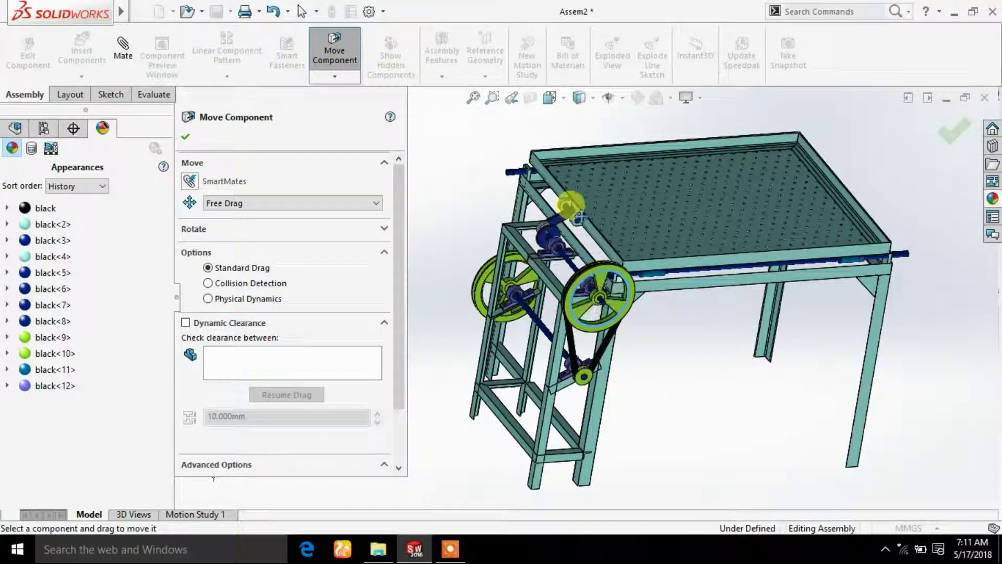
left_click(184, 139)
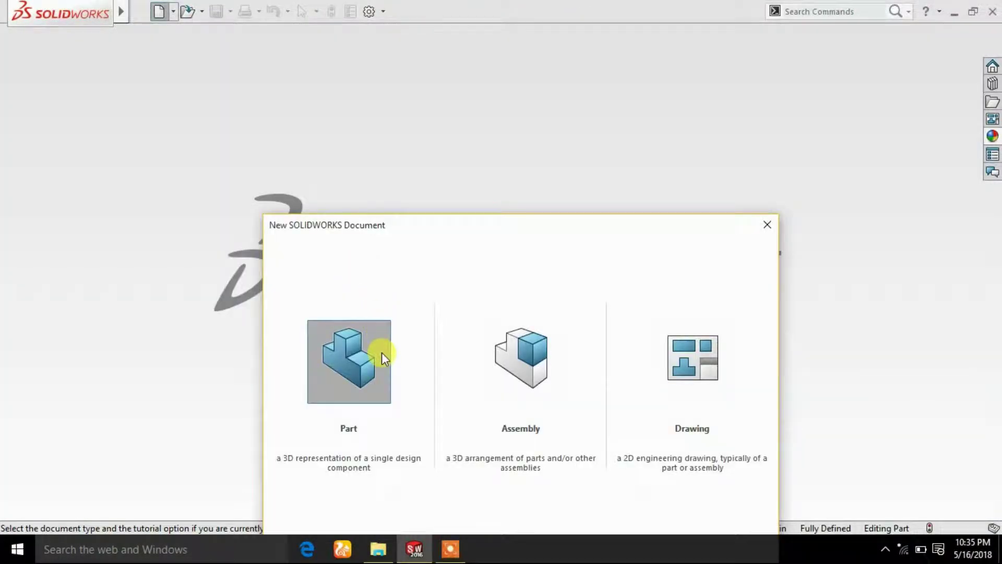
- Create a new part and draw a center rectangle from the origin on the Front Plane
double_click(381, 353)
left_click(59, 246)
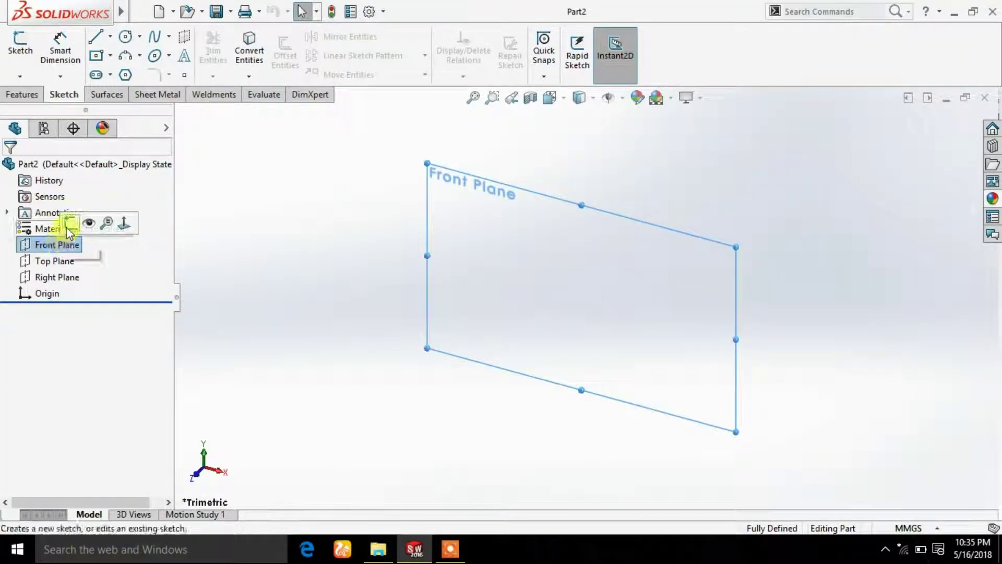
left_click(69, 225)
left_click(96, 56)
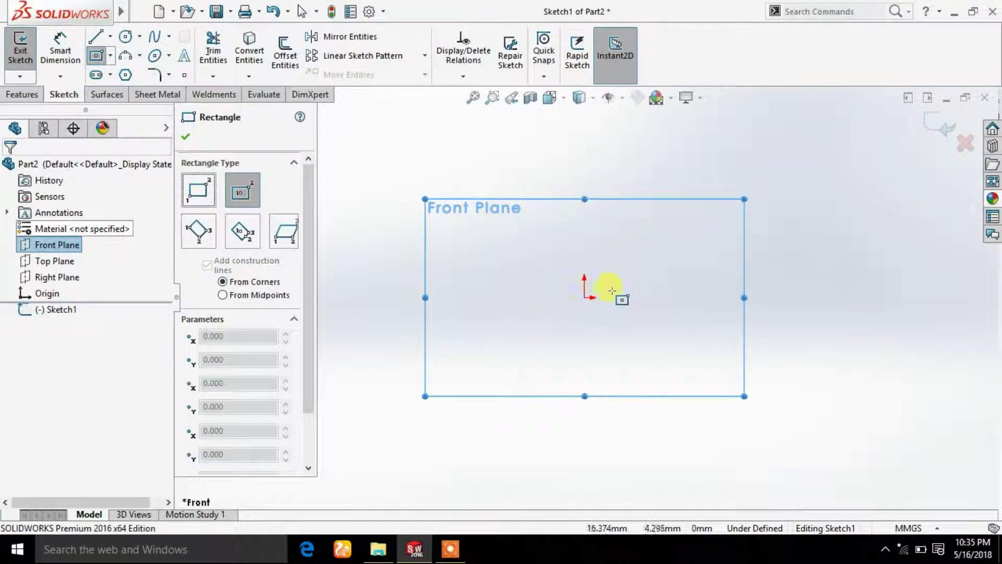
left_click(584, 297)
left_click(770, 179)
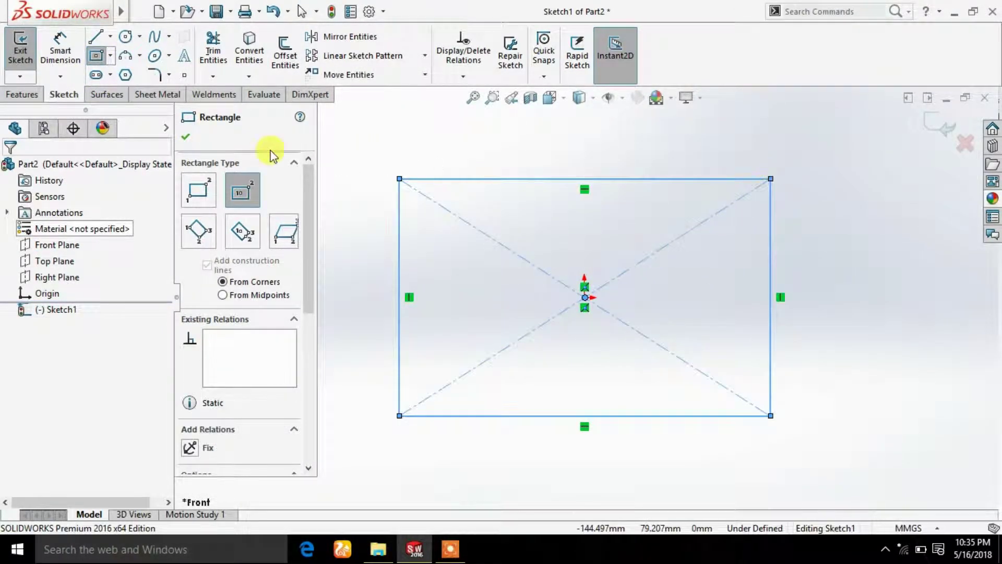
left_click(192, 133)
- Dimension the rectangle's top edge to 48, with the units overridden to inches
left_click(60, 47)
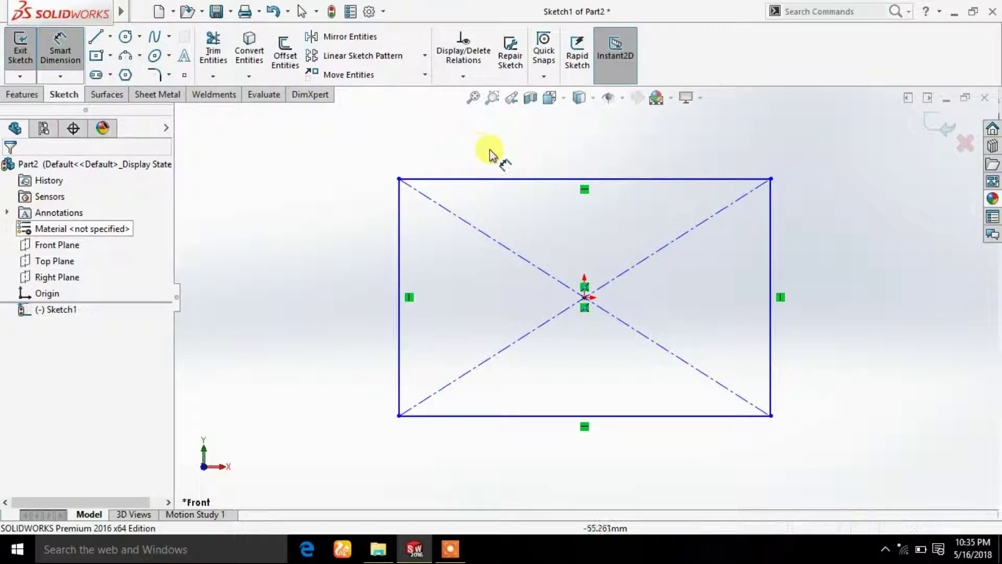
left_click(504, 179)
left_click(509, 154)
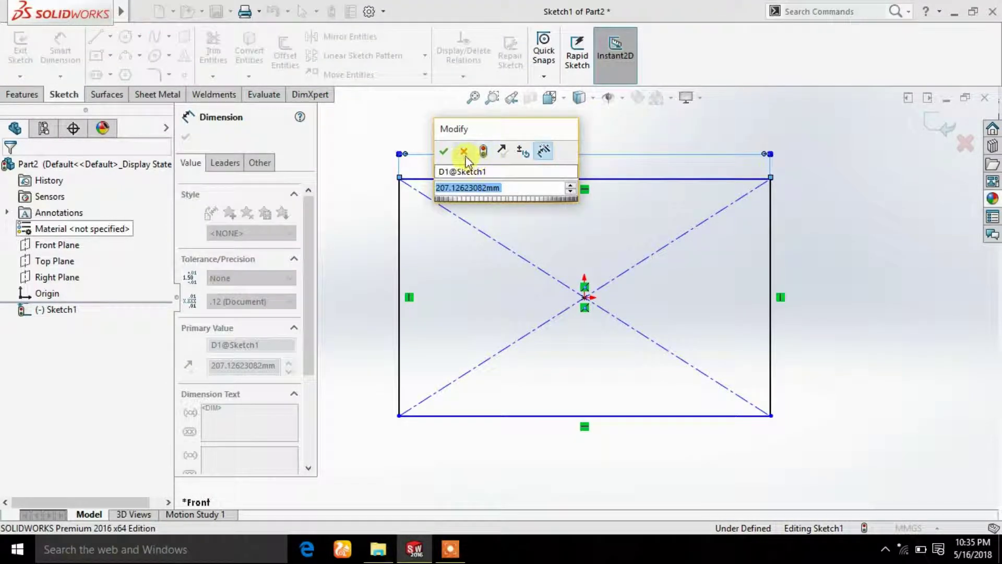
left_click(464, 152)
left_click(260, 163)
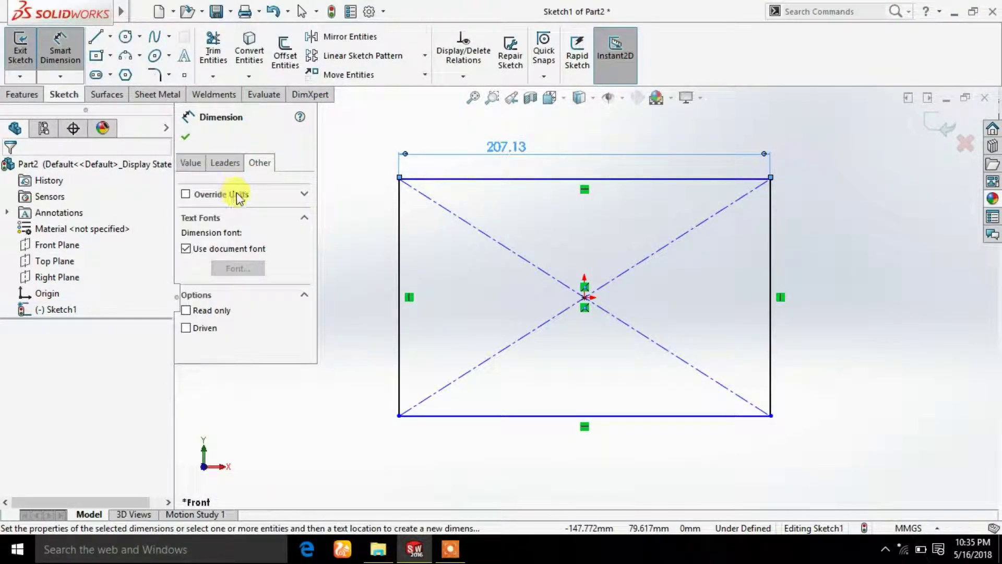
left_click(230, 194)
left_click(271, 212)
left_click(274, 295)
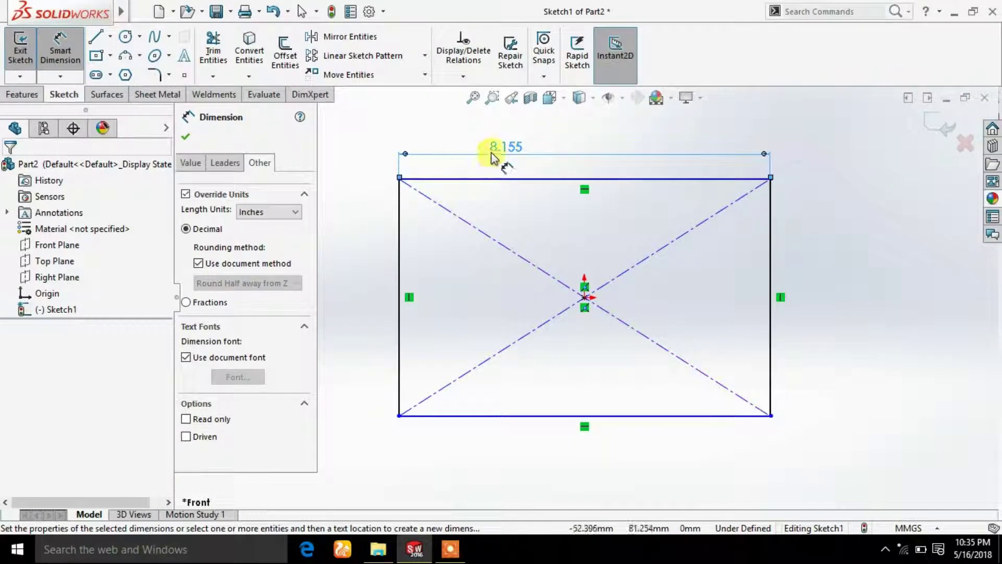
double_click(505, 146)
type("48")
key("Return")
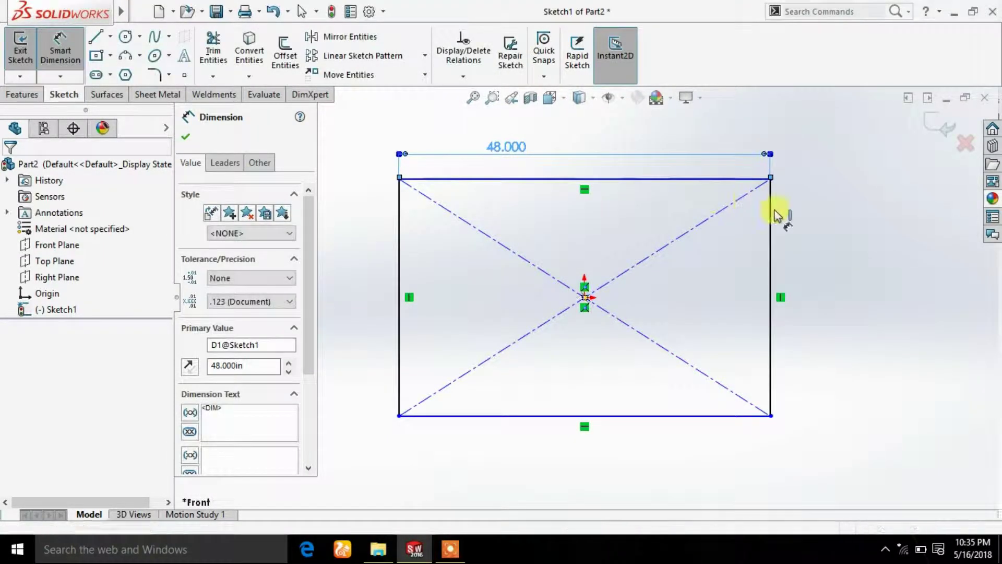
- Dimension the right edge to 36 in inches and exit the sketch
left_click(773, 226)
left_click(803, 219)
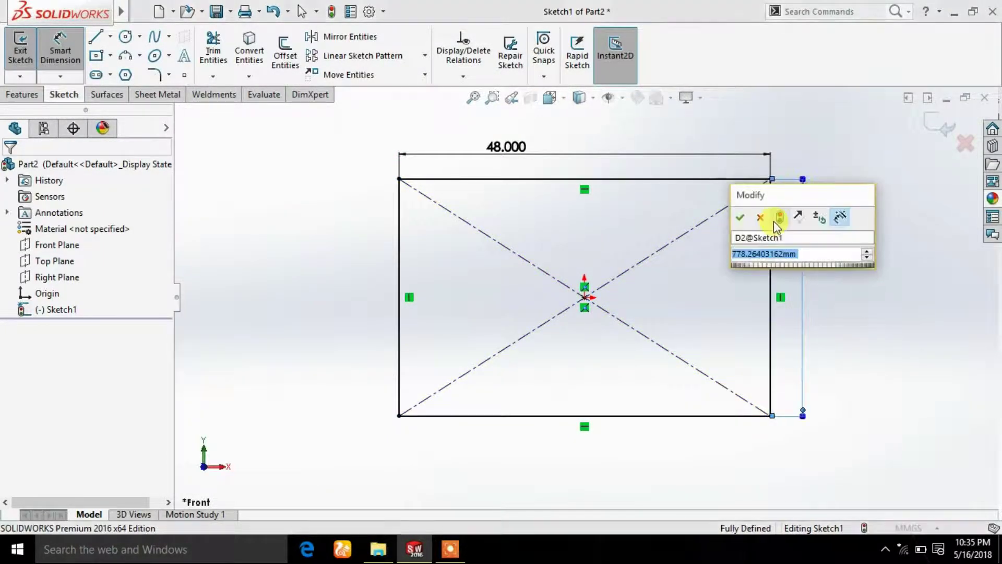
key("Return")
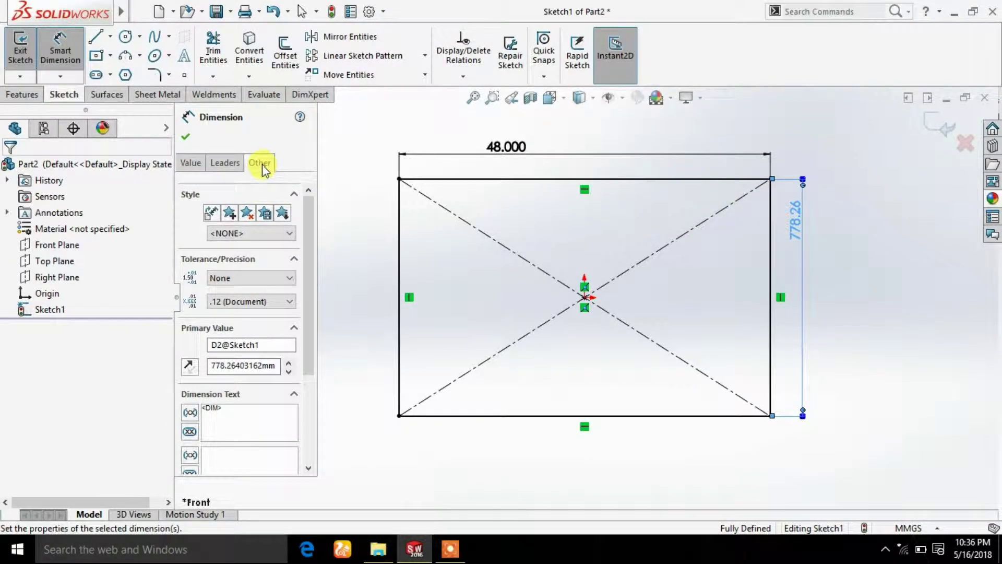
left_click(261, 164)
left_click(232, 195)
left_click(251, 212)
left_click(271, 311)
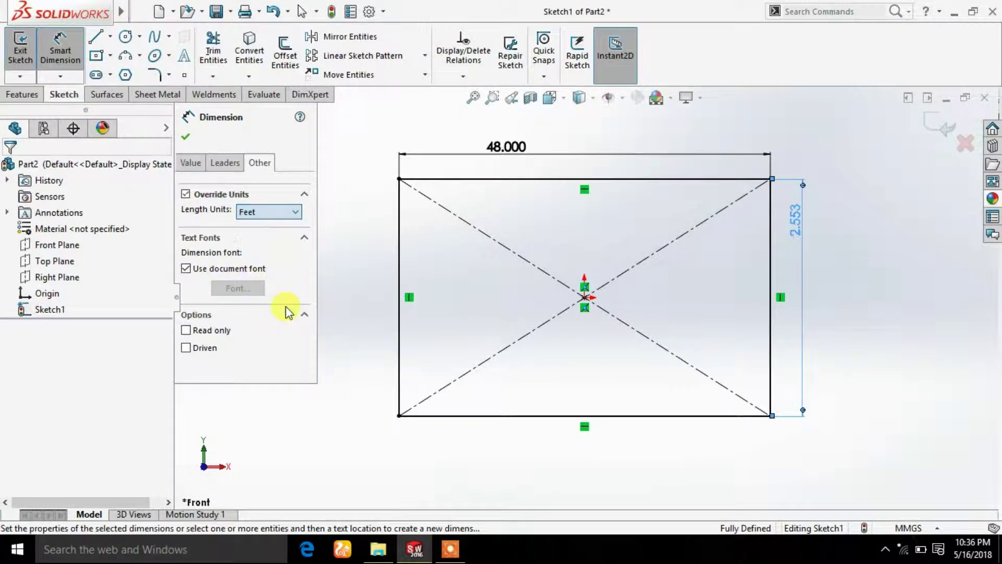
left_click(289, 213)
left_click(267, 303)
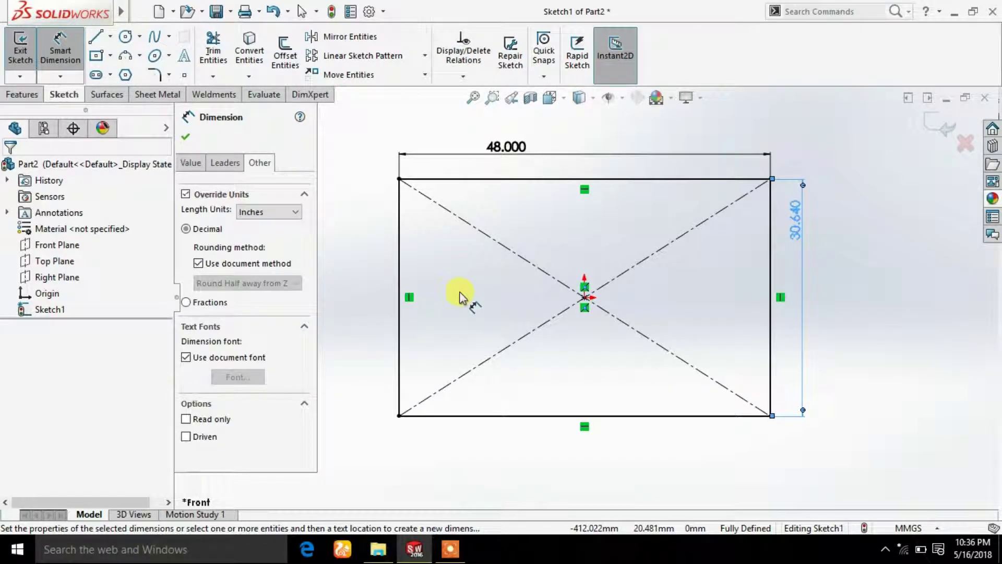
double_click(802, 214)
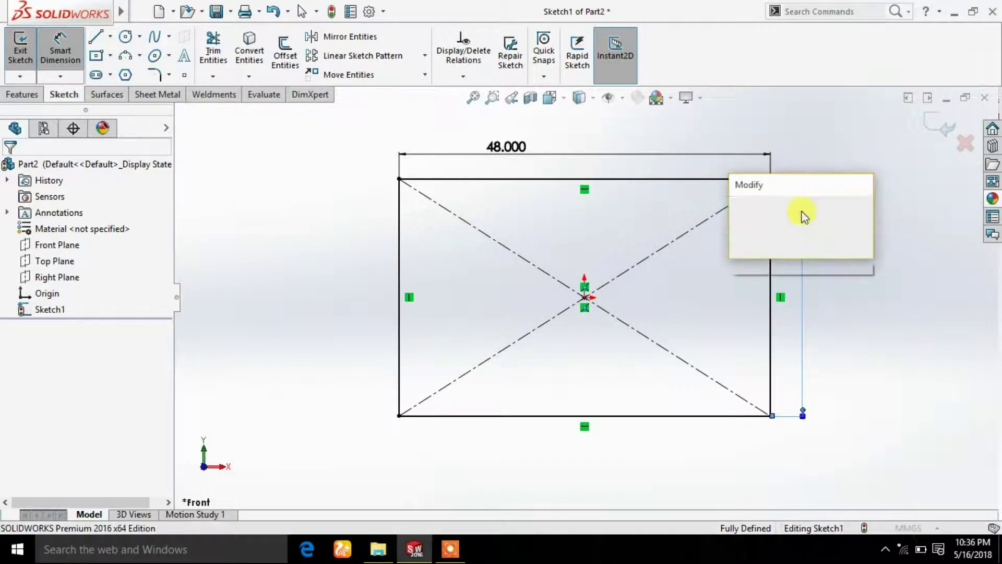
type("36")
key("Return")
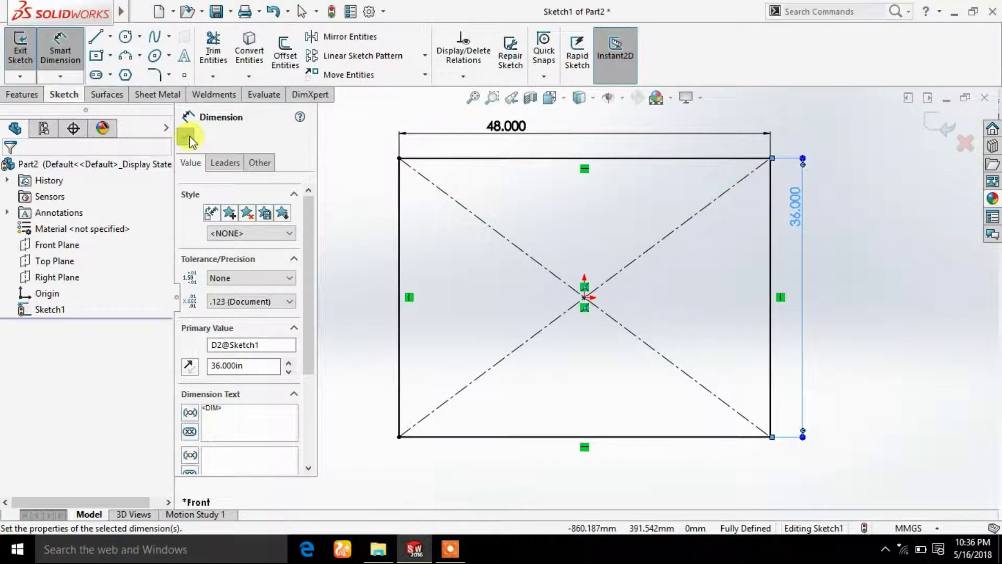
left_click(188, 137)
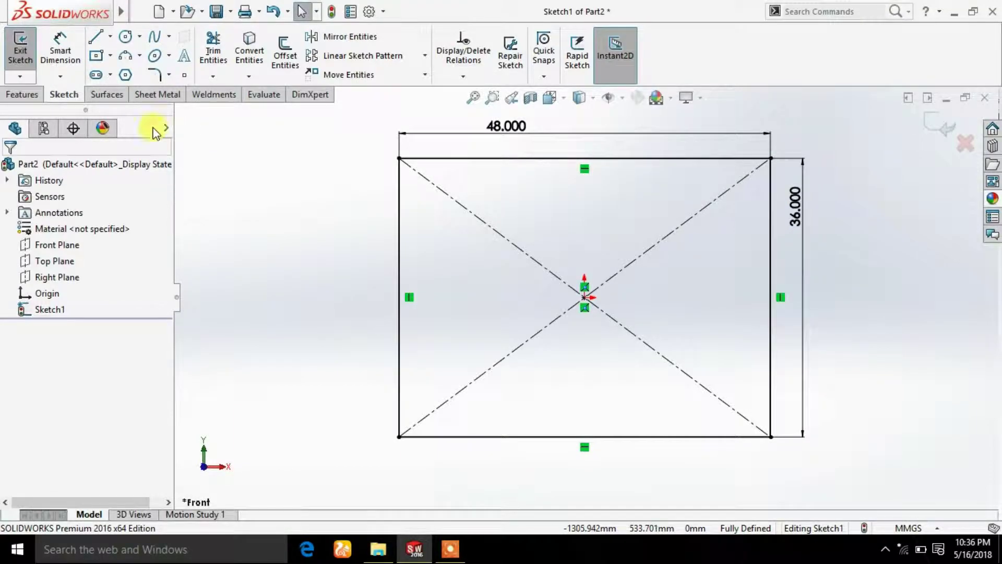
left_click(27, 65)
- Run a 2 x 2 x 0.125 angle-iron member along the left, top, right and bottom edges, rotated 90°
left_click(215, 95)
left_click(99, 73)
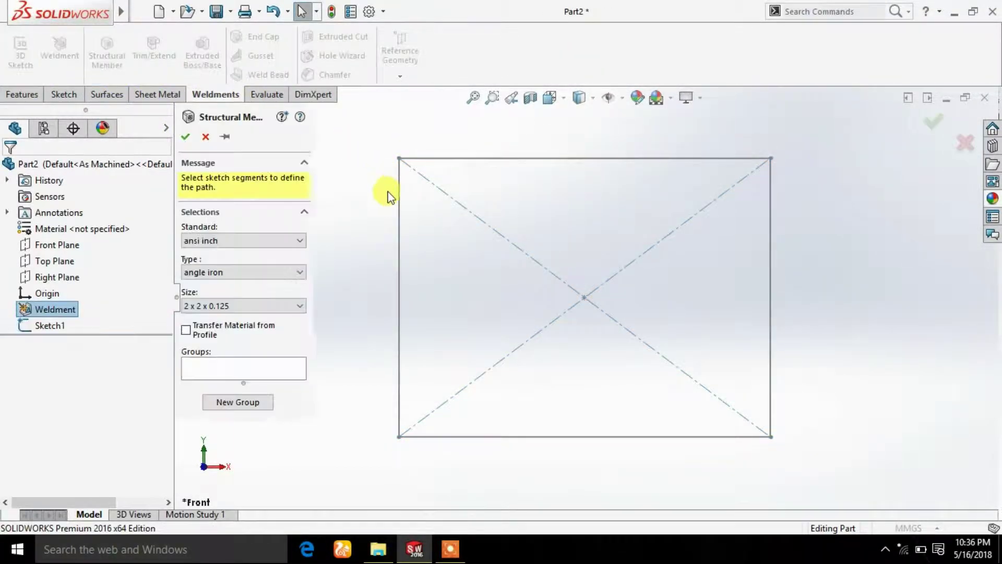
left_click(400, 235)
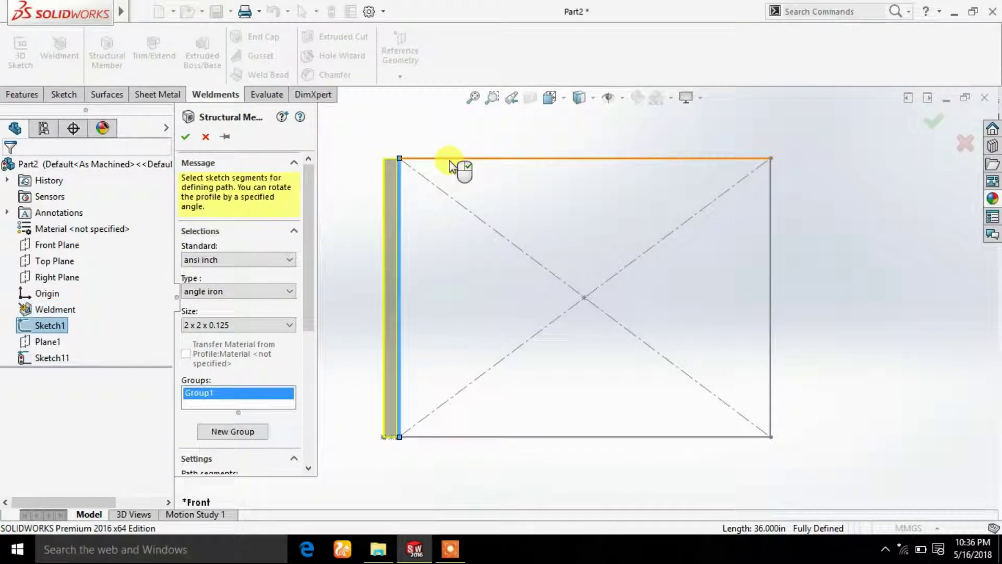
left_click(483, 158)
left_click(771, 244)
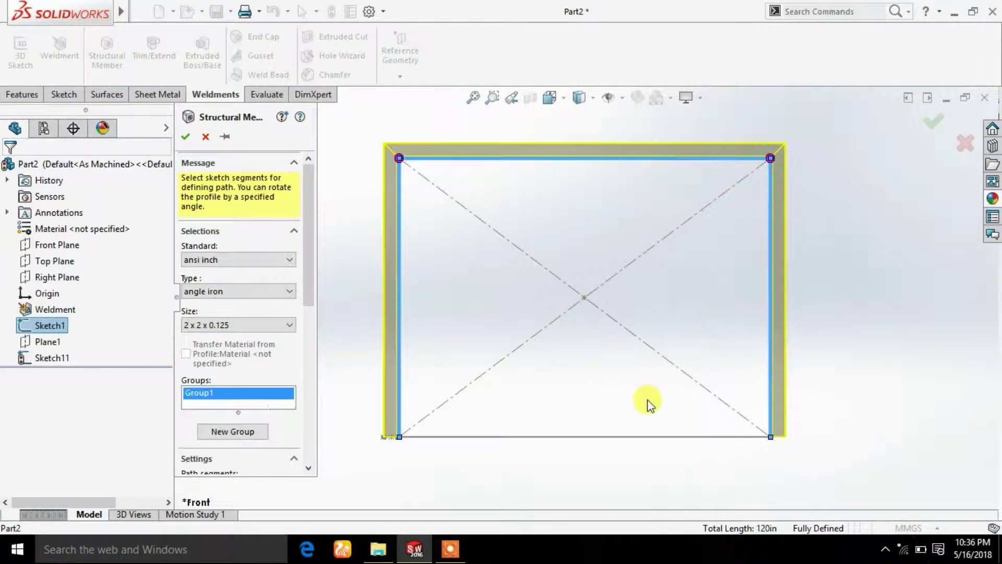
left_click(619, 438)
mouse_move(588, 487)
middle_mouse_down()
mouse_move(625, 349)
mouse_move(440, 324)
middle_mouse_up()
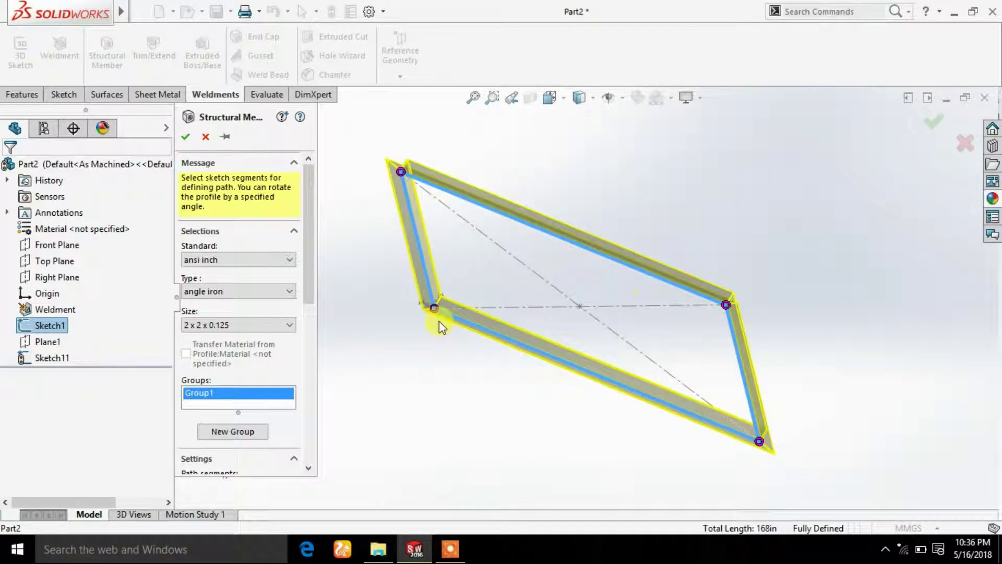
mouse_move(310, 288)
left_mouse_down()
mouse_move(305, 459)
mouse_move(162, 432)
left_mouse_up()
type("90")
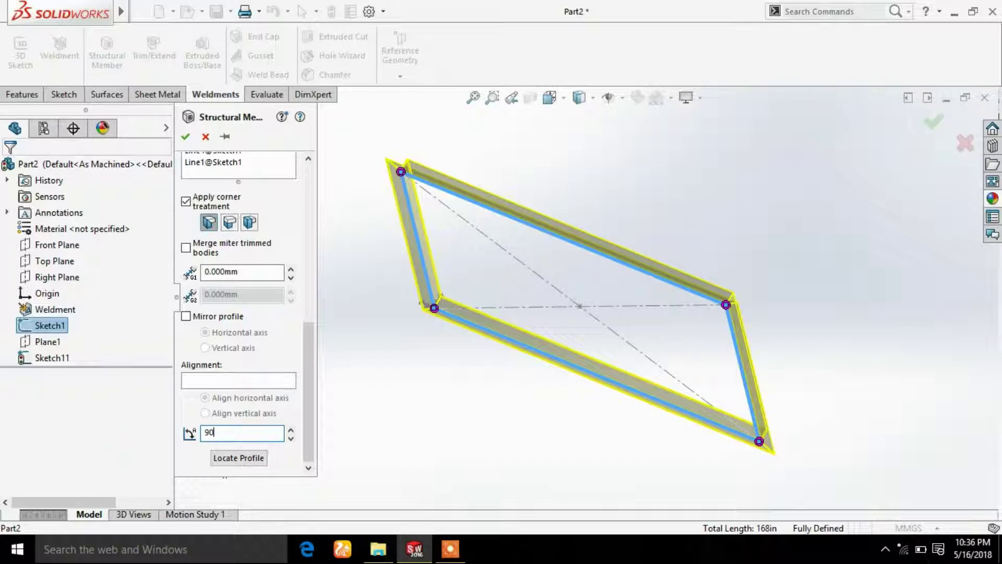
key("Return")
mouse_move(224, 374)
middle_mouse_down()
mouse_move(425, 354)
mouse_move(292, 333)
middle_mouse_up()
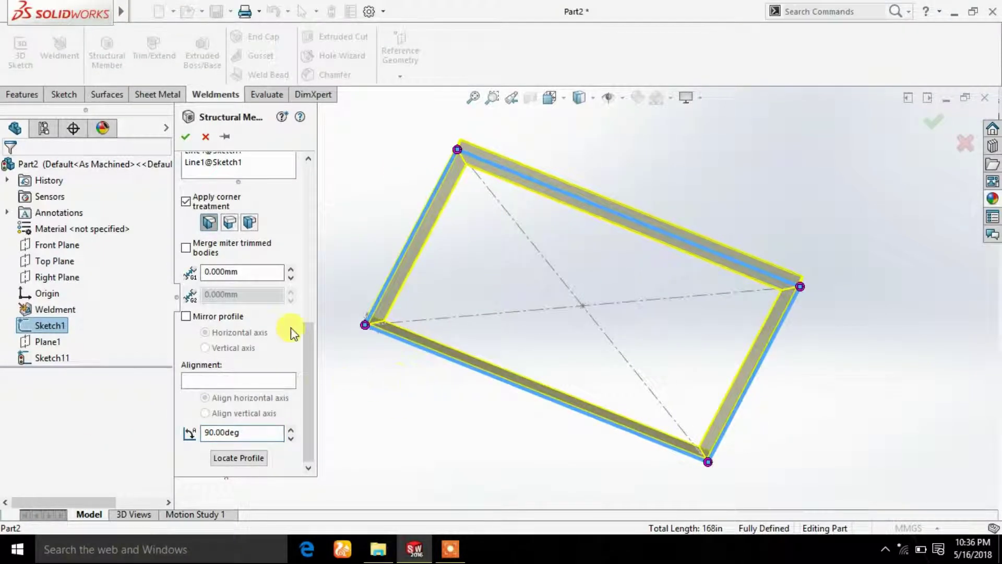
left_click(186, 136)
mouse_move(467, 346)
middle_mouse_down()
mouse_move(457, 267)
mouse_move(409, 331)
mouse_move(528, 315)
mouse_move(503, 371)
mouse_move(457, 374)
middle_mouse_up()
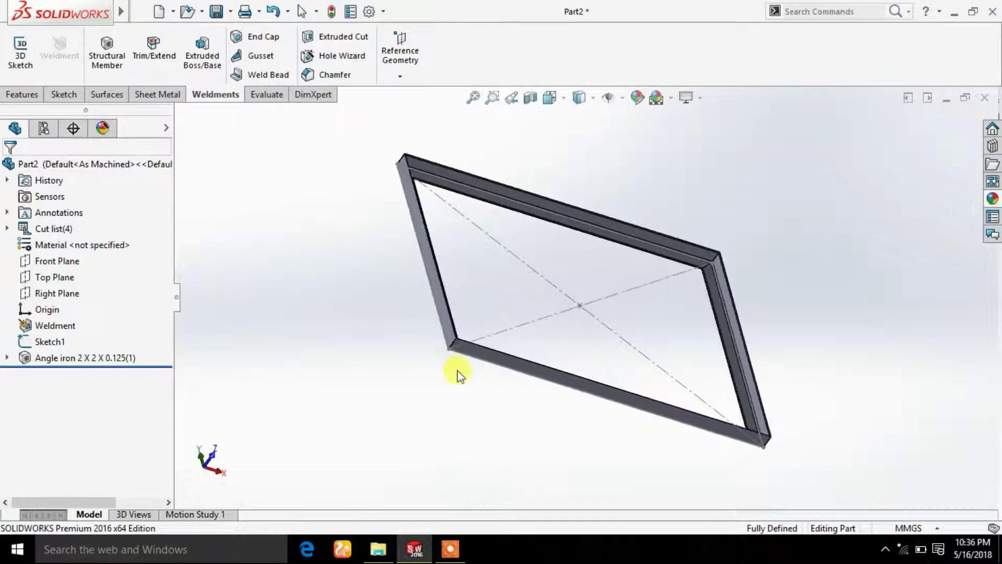
- In a new 3D sketch, draw the first leg line down from a frame corner
left_click(42, 62)
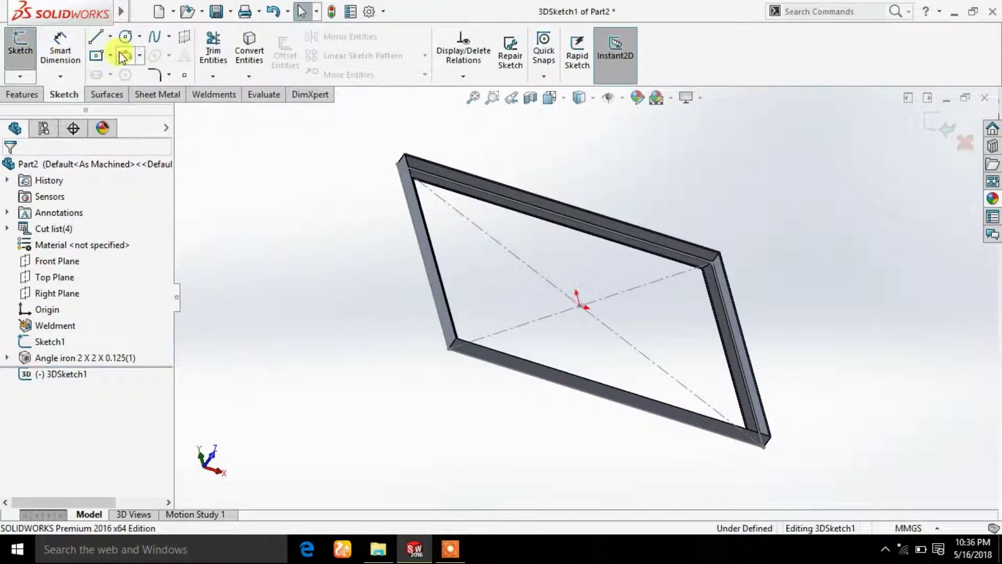
left_click(96, 38)
scroll(514, 330, "up", 2)
scroll(543, 318, "down", 5)
scroll(541, 306, "down", 3)
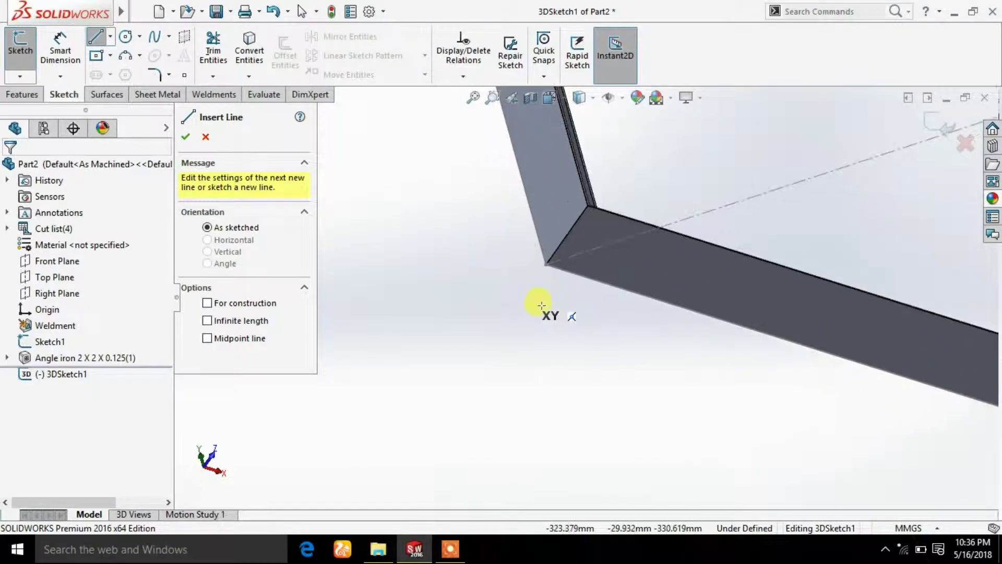
scroll(558, 249, "down", 2)
left_click(577, 210)
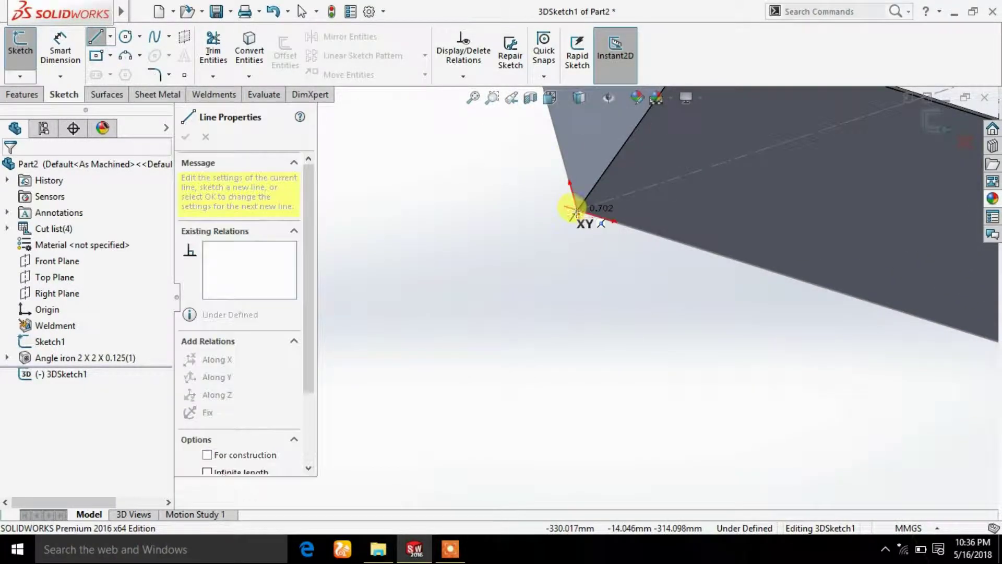
scroll(575, 358, "up", 3)
scroll(586, 391, "up", 2)
scroll(587, 395, "up", 2)
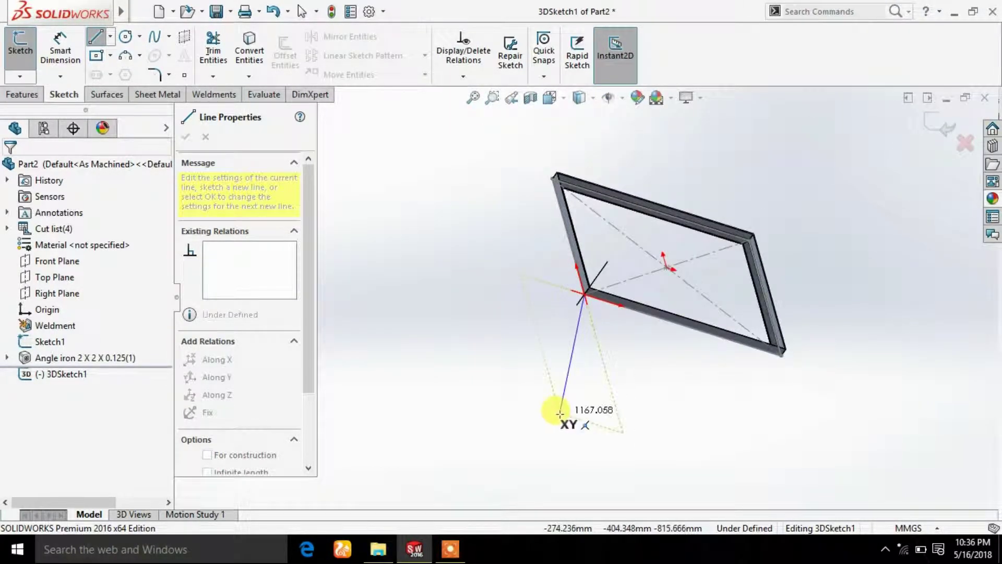
mouse_move(554, 410)
middle_mouse_down()
mouse_move(559, 380)
mouse_move(586, 358)
mouse_move(586, 384)
middle_mouse_up()
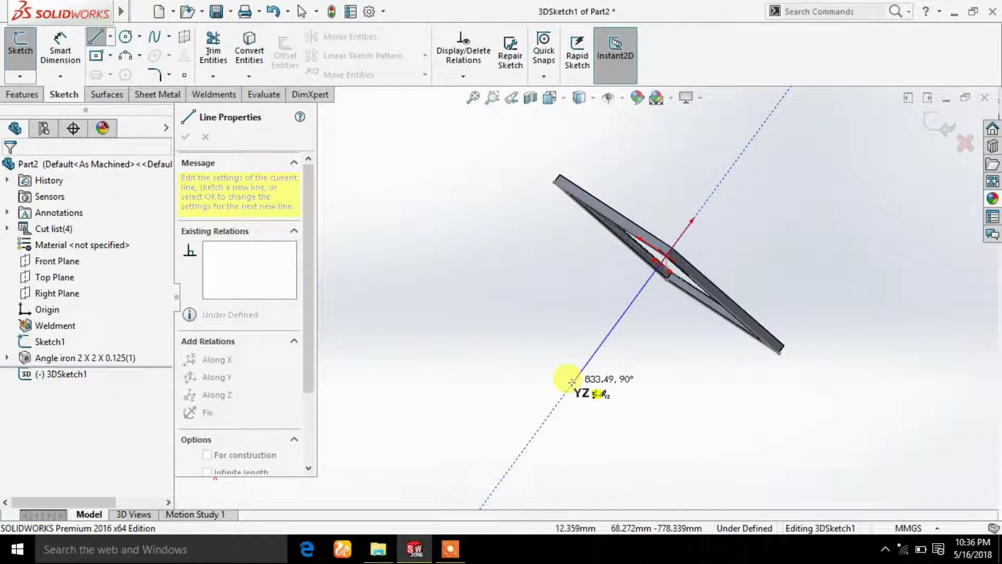
left_click(573, 383)
right_click(622, 373)
left_click(653, 385)
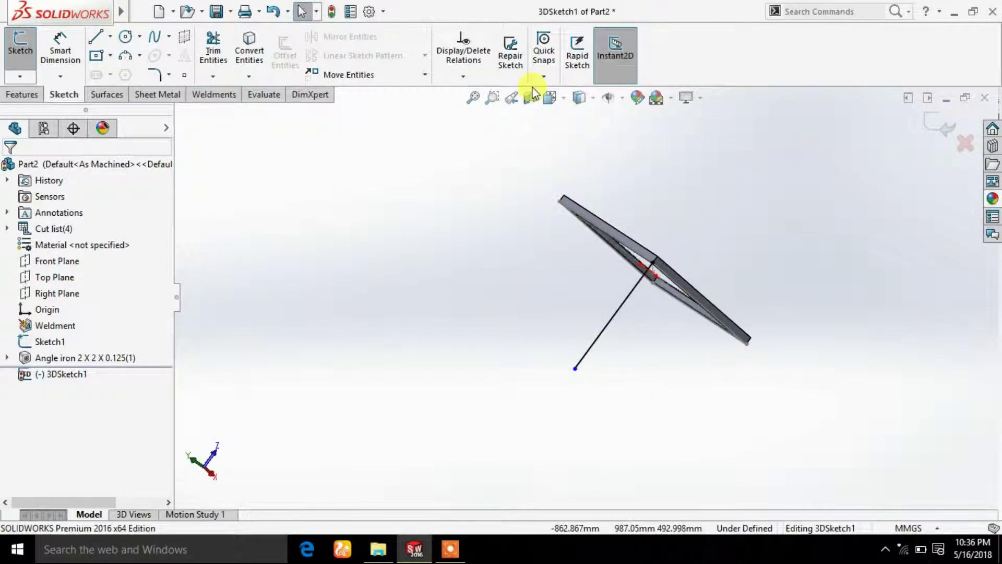
- Dimension the first leg to 34 inches in the front view
left_click(550, 97)
left_click(629, 363)
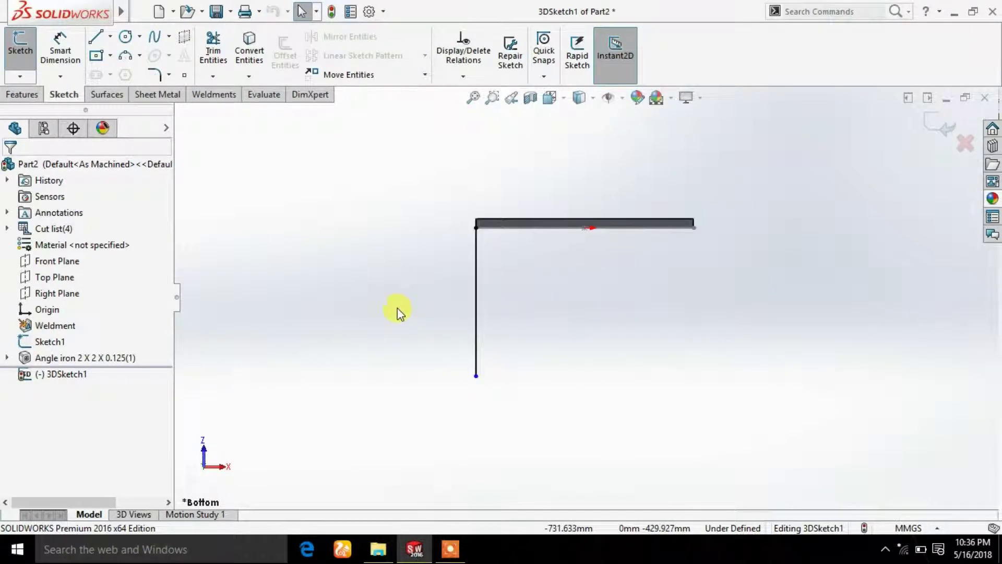
left_click(61, 48)
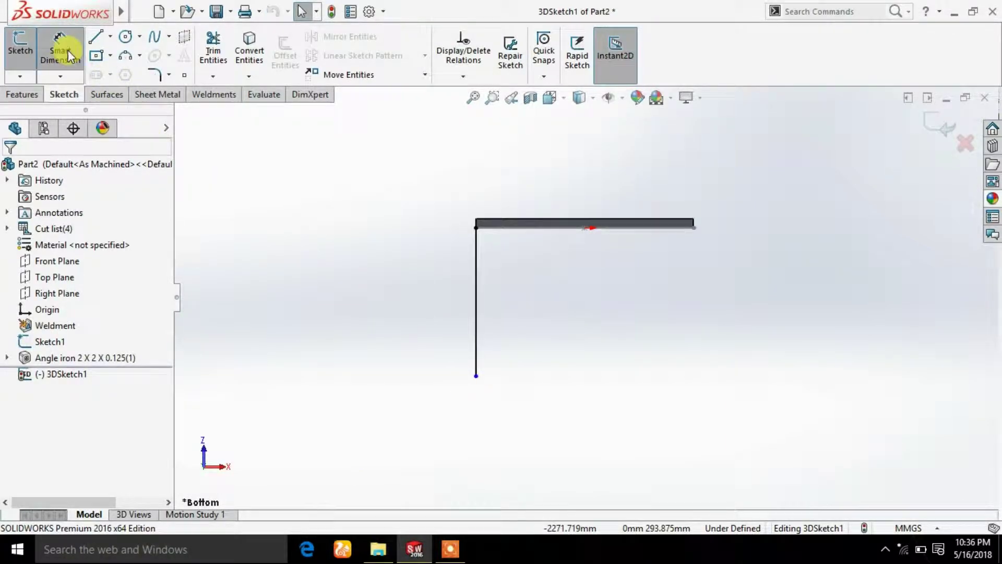
left_click(479, 277)
left_click(448, 280)
left_click(264, 166)
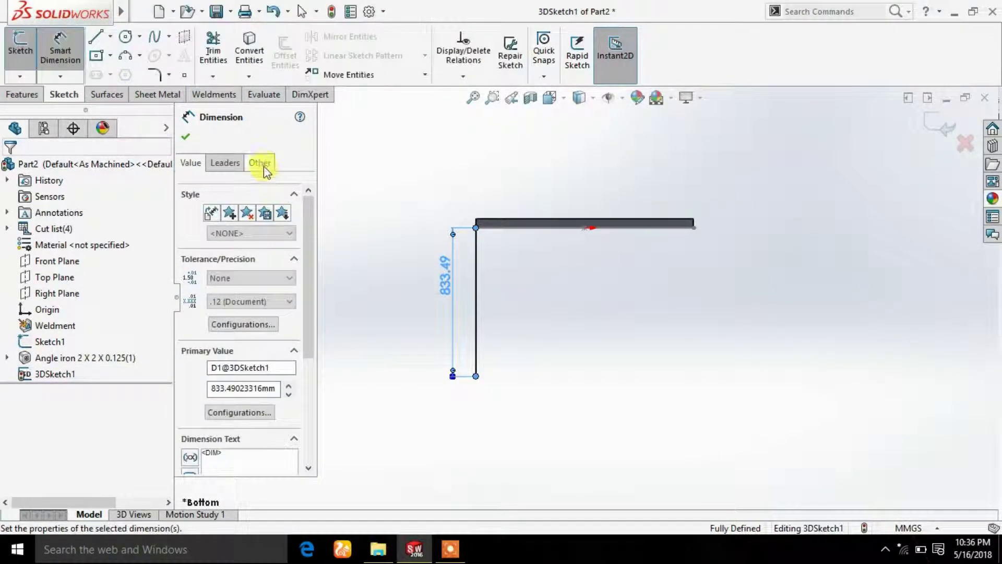
left_click(214, 194)
left_click(275, 211)
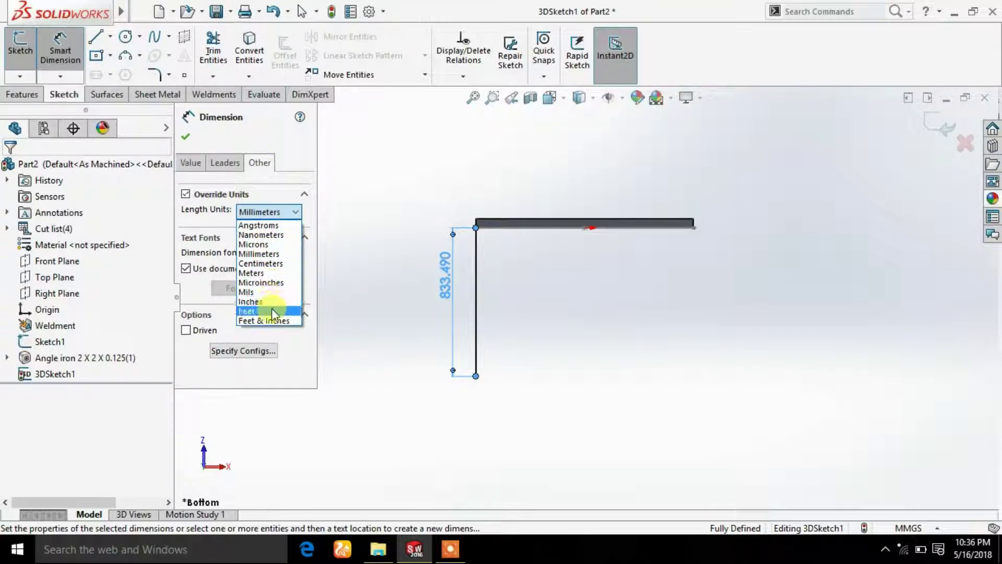
left_click(256, 302)
double_click(443, 279)
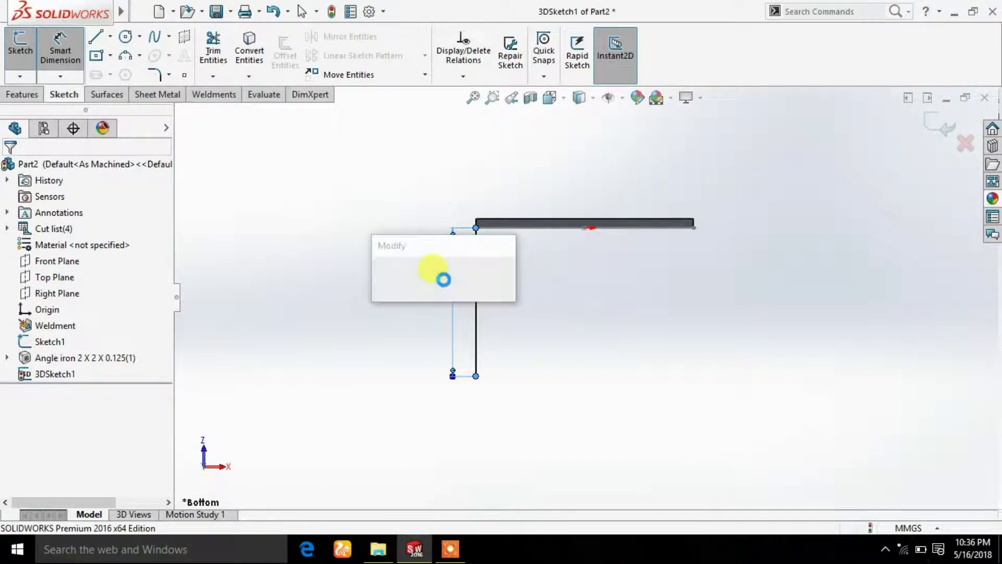
type("34")
key("Return")
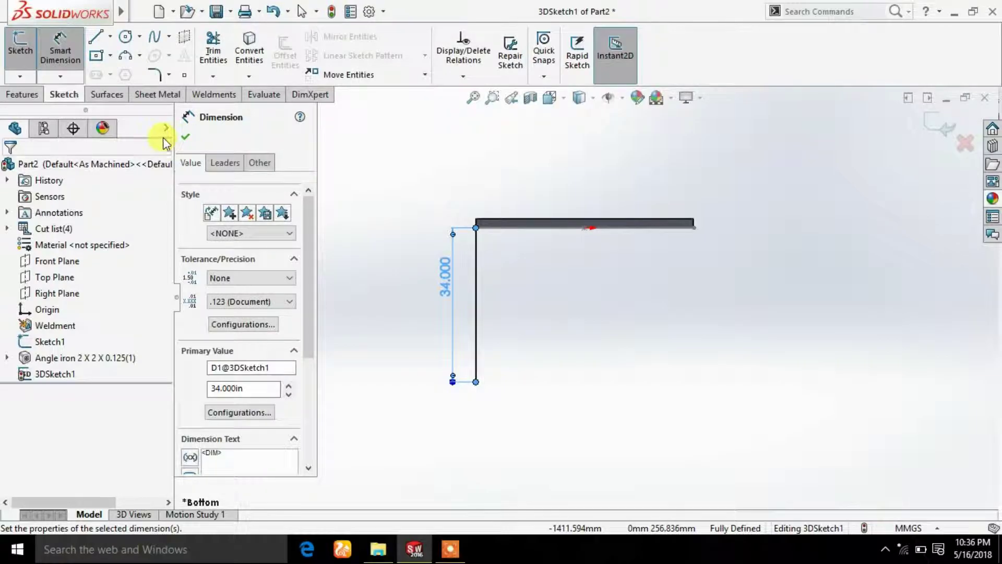
left_click(185, 137)
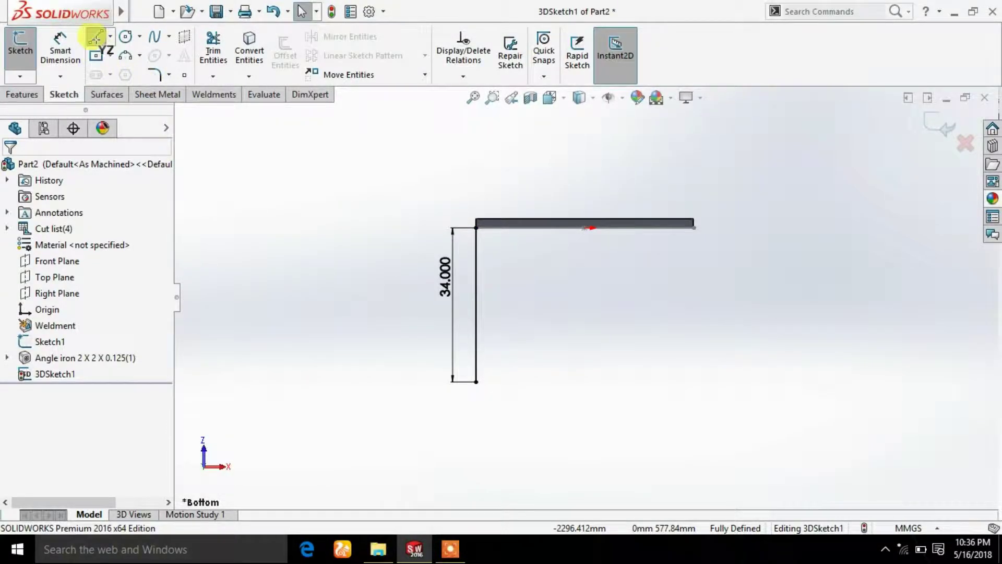
- Draw the second leg line down from another beam corner
left_click(95, 37)
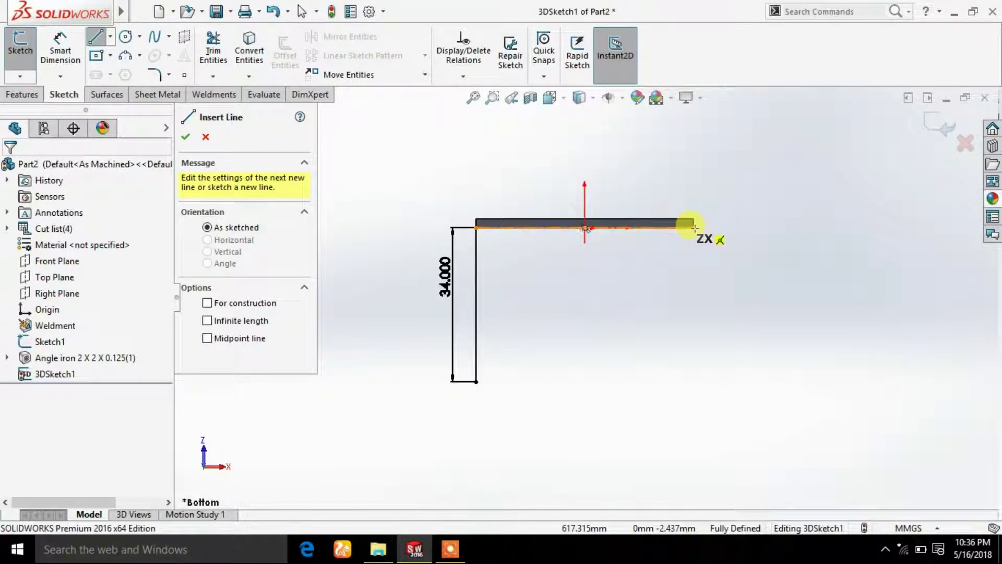
scroll(673, 250, "down", 3)
scroll(642, 259, "down", 3)
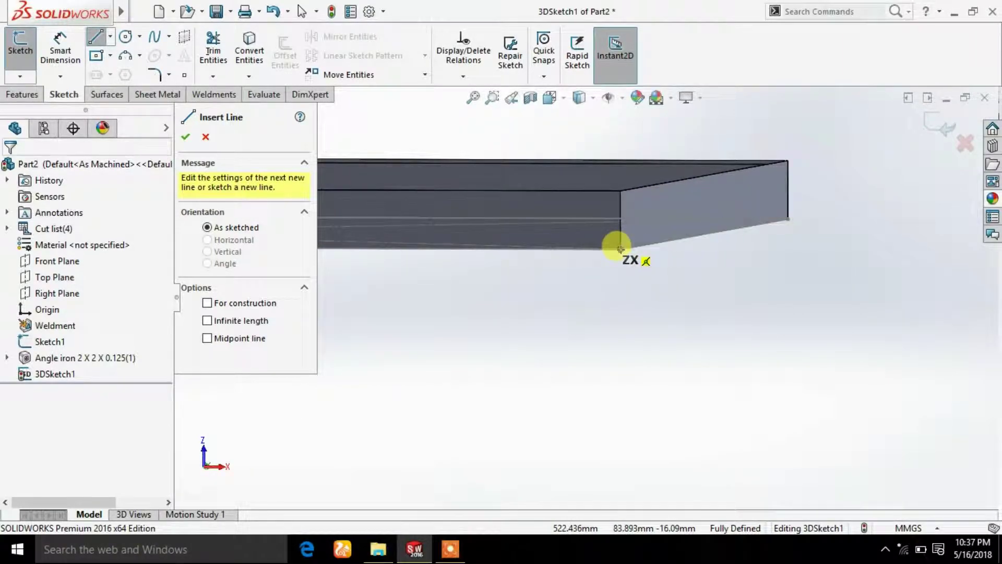
left_click(620, 249)
scroll(621, 351, "up", 3)
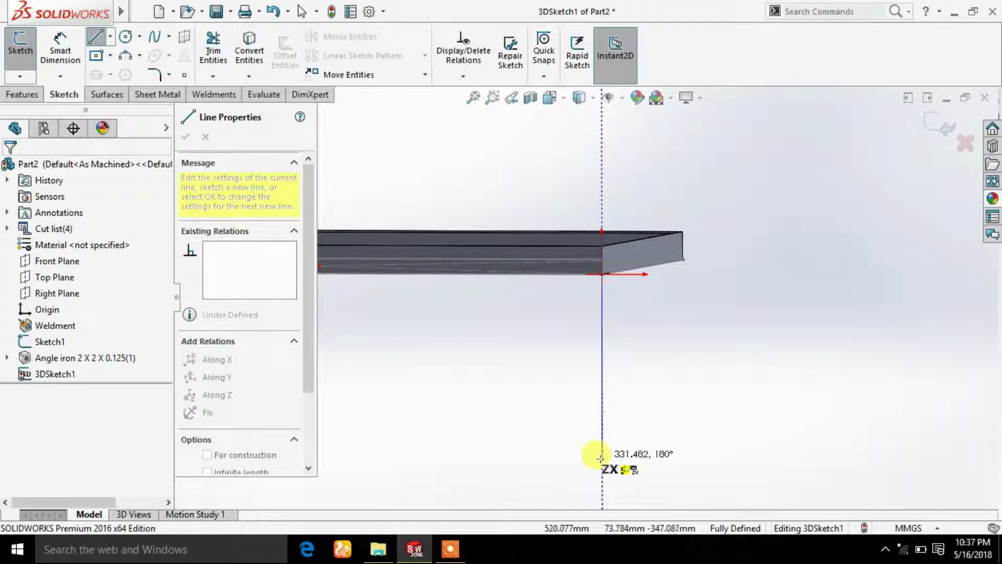
left_click(601, 458)
right_click(658, 416)
left_click(679, 417)
middle_click_drag(727, 380, 628, 398)
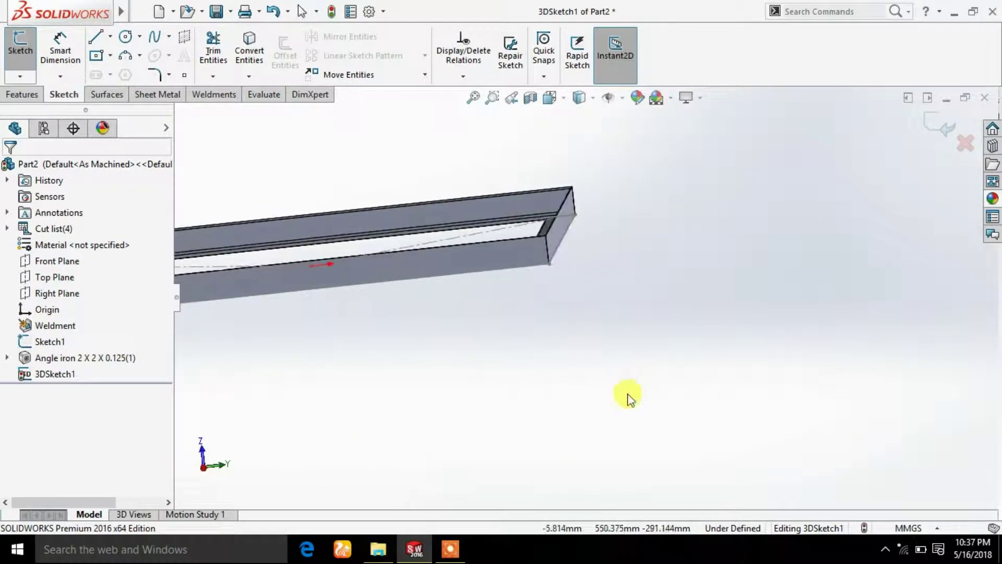
- Draw the third leg line down from its frame corner
left_click(95, 38)
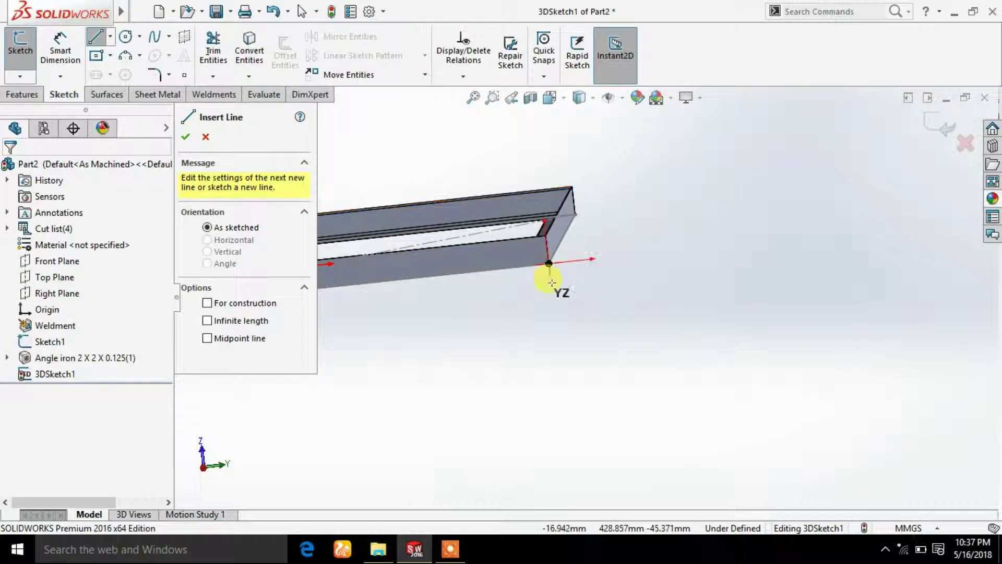
left_click(548, 263)
left_click(568, 433)
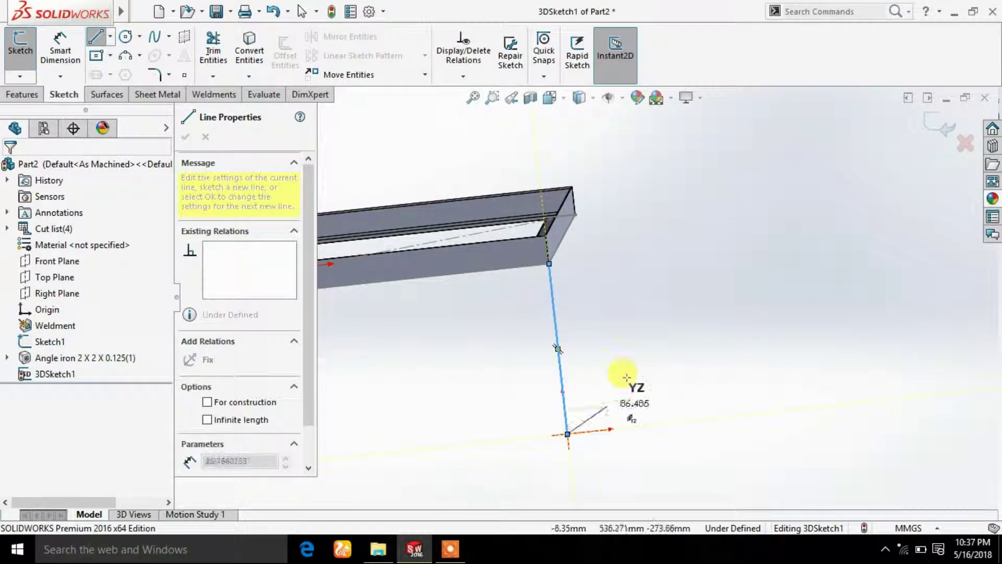
right_click(577, 381)
left_click(647, 389)
scroll(630, 311, "up", 5)
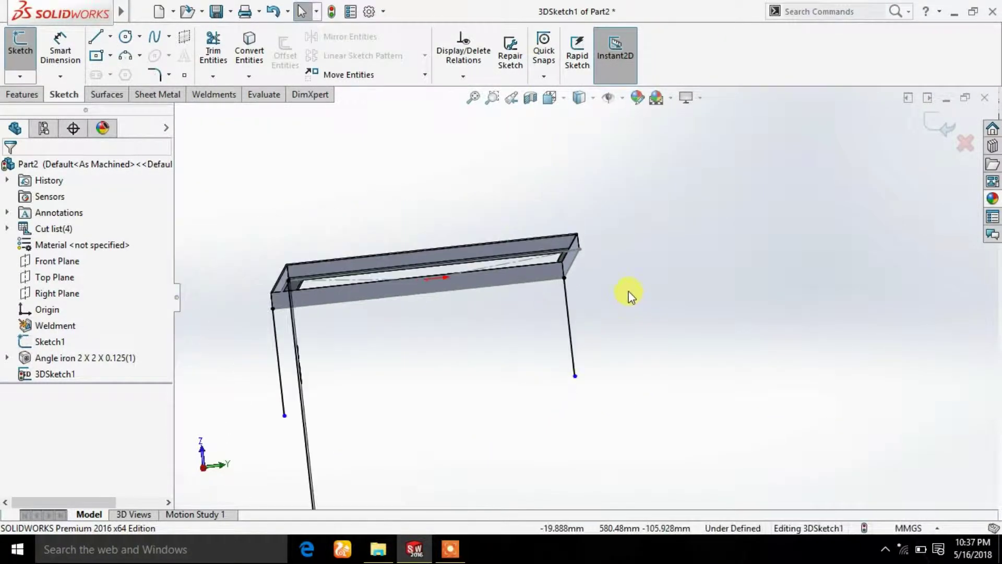
mouse_move(626, 291)
middle_mouse_down()
mouse_move(609, 318)
mouse_move(313, 242)
middle_mouse_up()
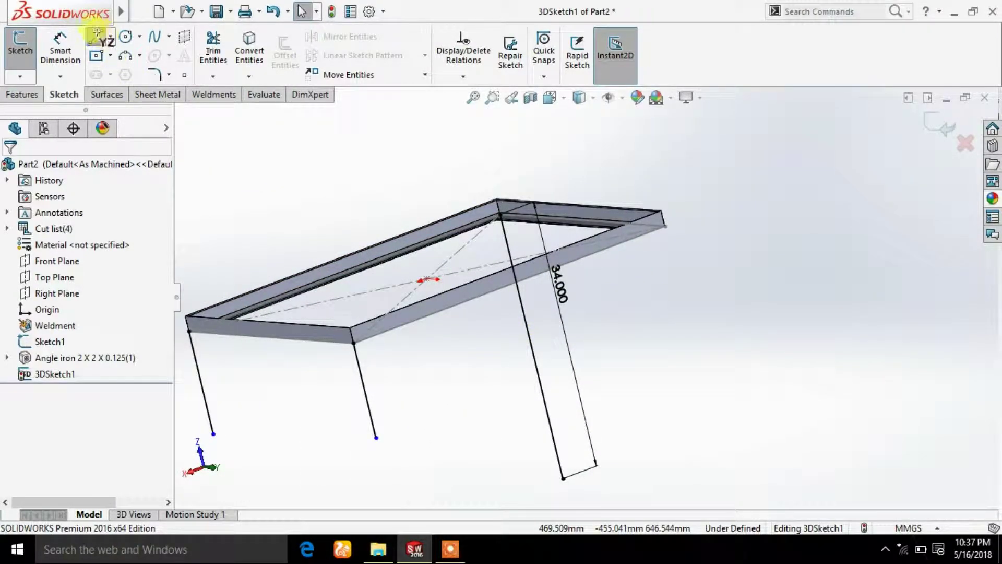
- Draw the fourth leg line down from the far corner
left_click(96, 36)
left_click(664, 225)
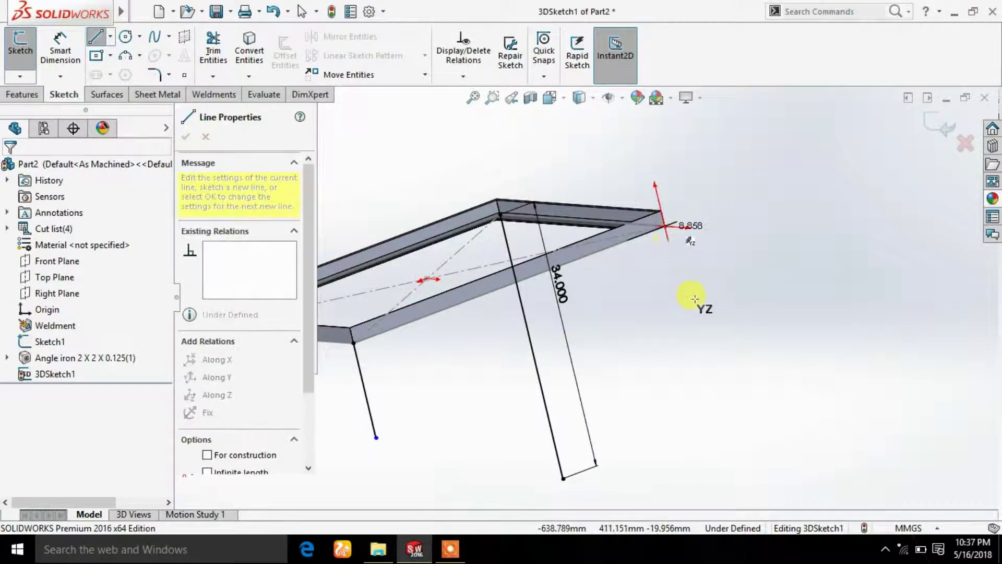
left_click(694, 350)
right_click(728, 326)
left_click(725, 334)
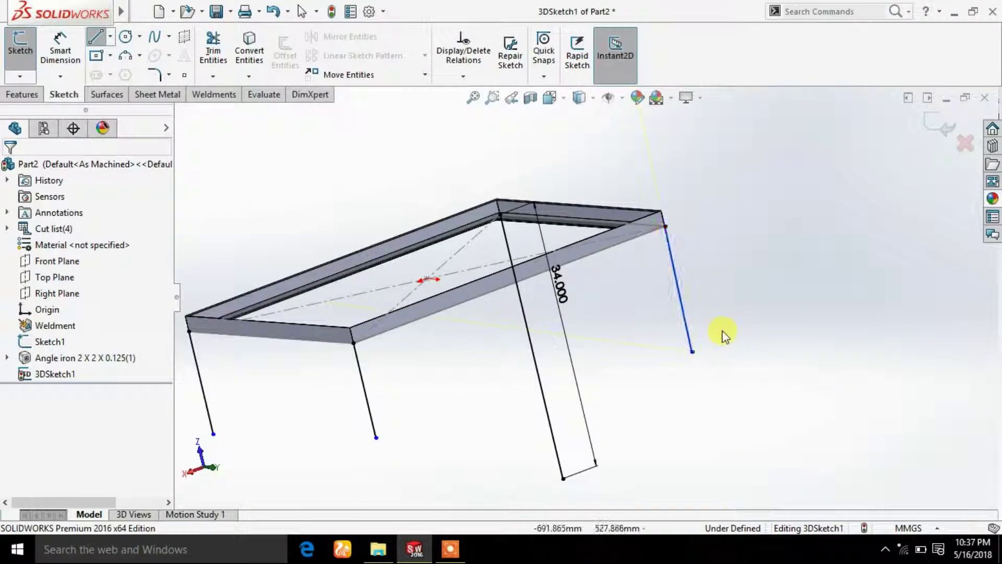
left_click(686, 322)
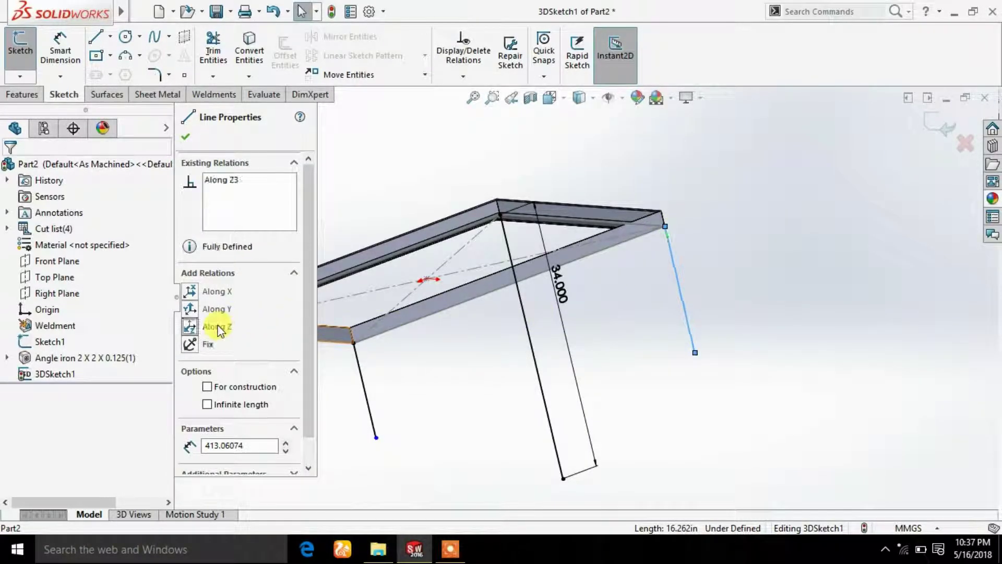
left_click(187, 137)
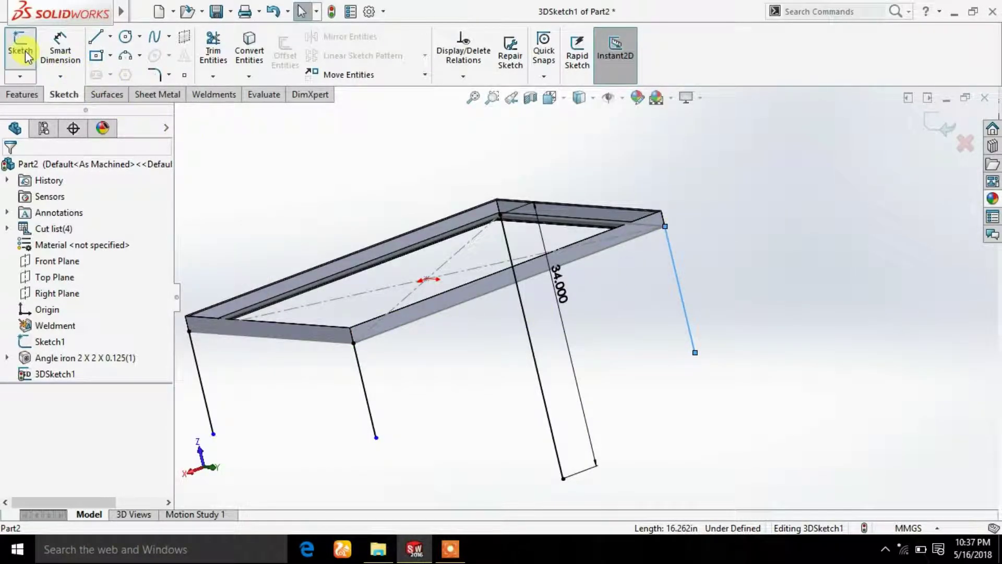
- Select all four leg lines and make them equal length
left_click(552, 417)
left_click(687, 328, "ctrl")
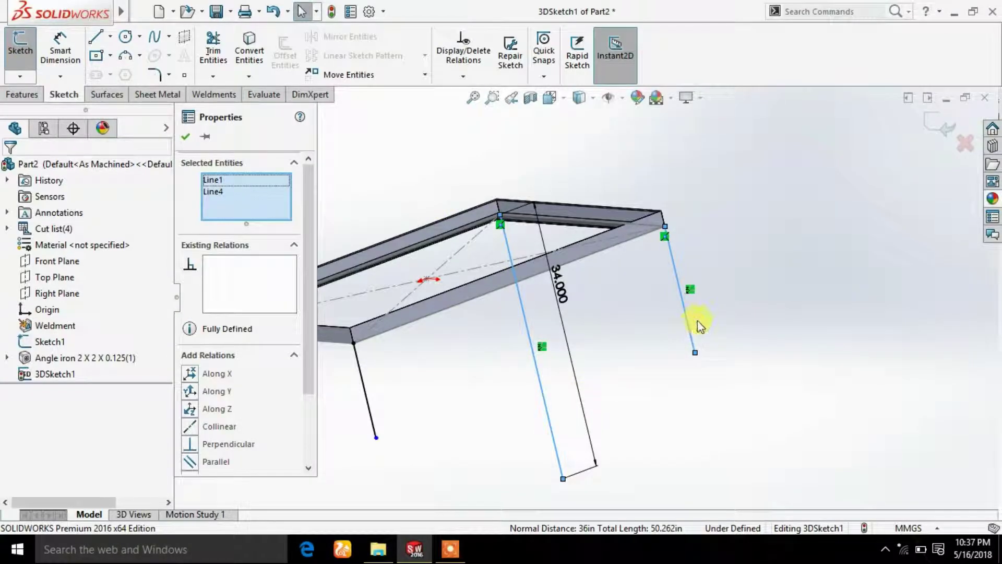
left_click(374, 418, "ctrl")
left_click(698, 340, "ctrl")
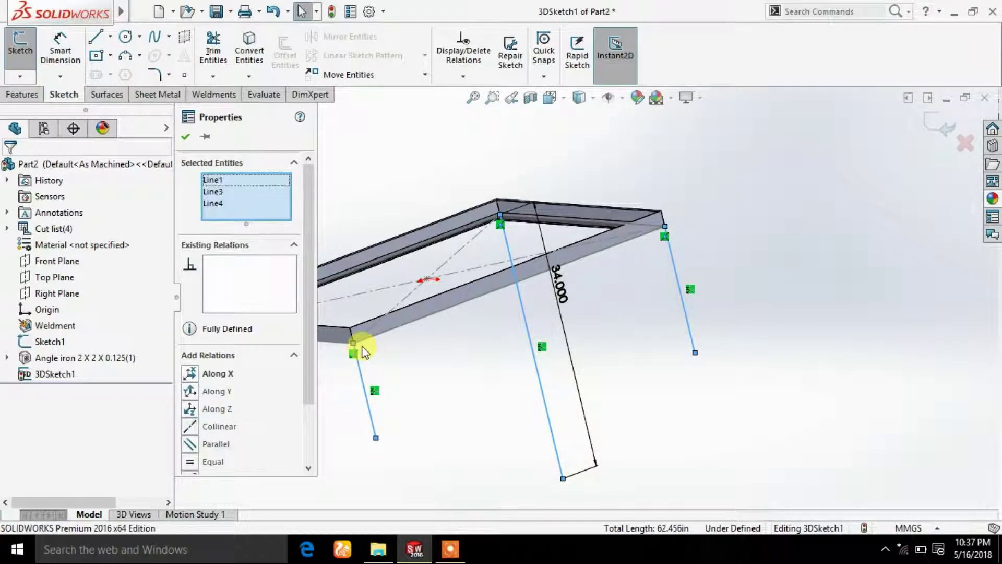
scroll(365, 346, "up", 3)
scroll(449, 345, "down", 2)
left_click(466, 334, "ctrl")
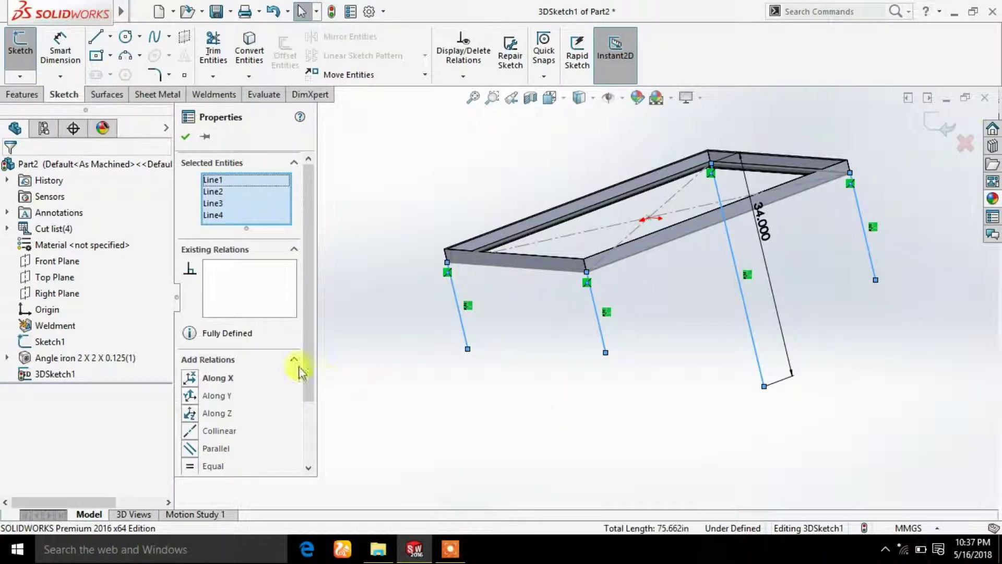
scroll(298, 340, "down", 2)
left_click(197, 387)
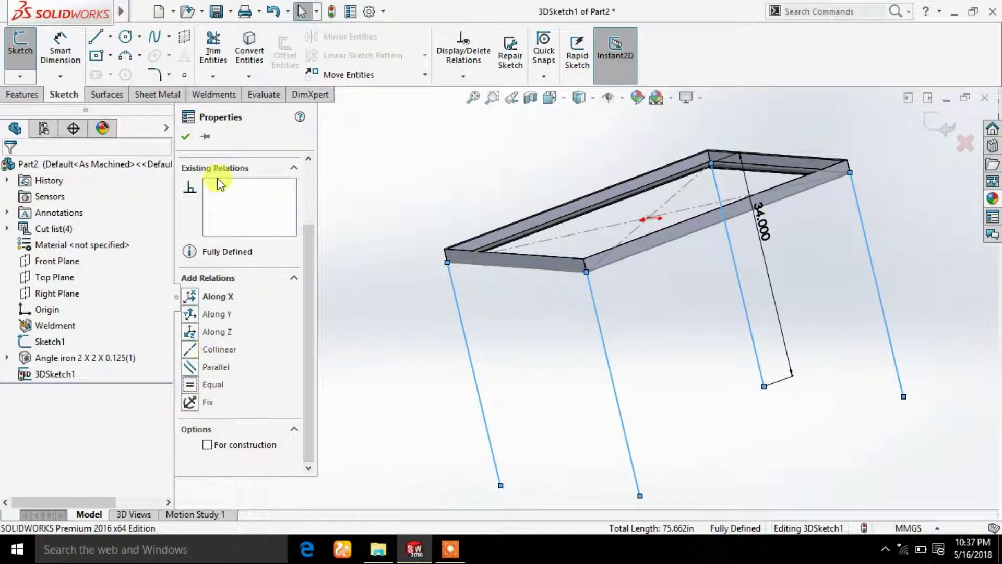
left_click(186, 138)
- Add an angle-iron member on the front leg with a 90° profile rotation
left_click(208, 94)
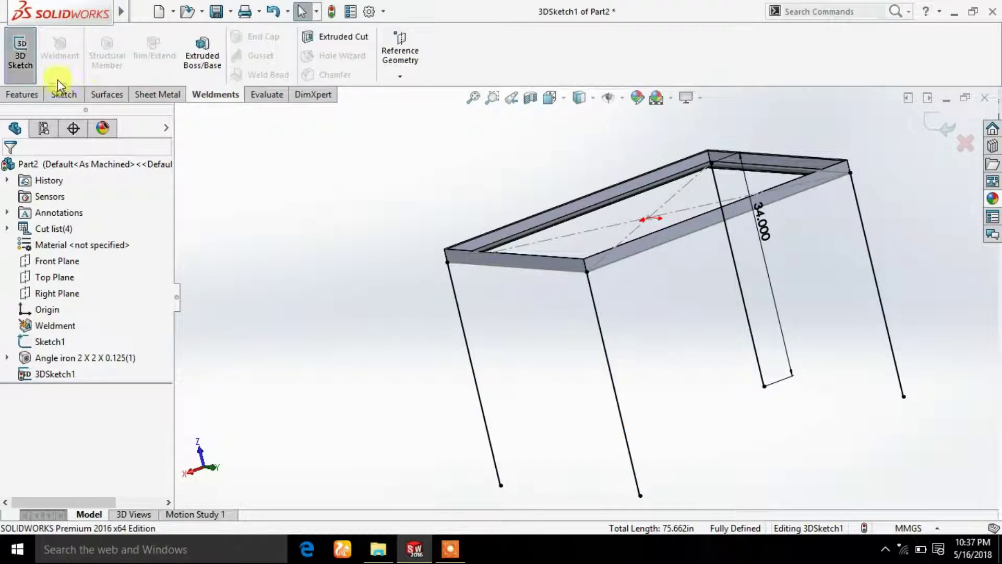
left_click(21, 52)
left_click(107, 52)
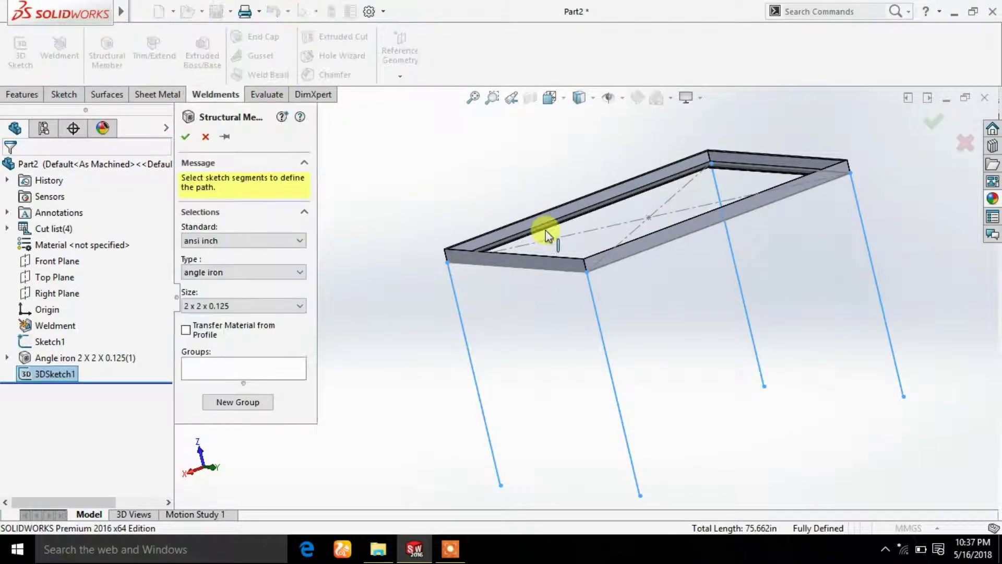
left_click(600, 321)
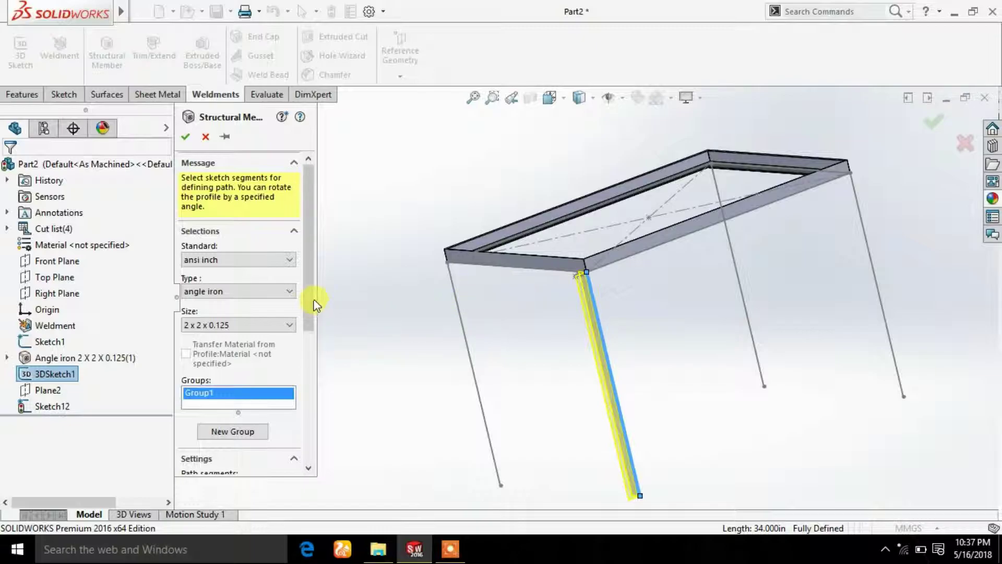
left_click_drag(316, 303, 313, 443)
left_click(258, 432)
type("90")
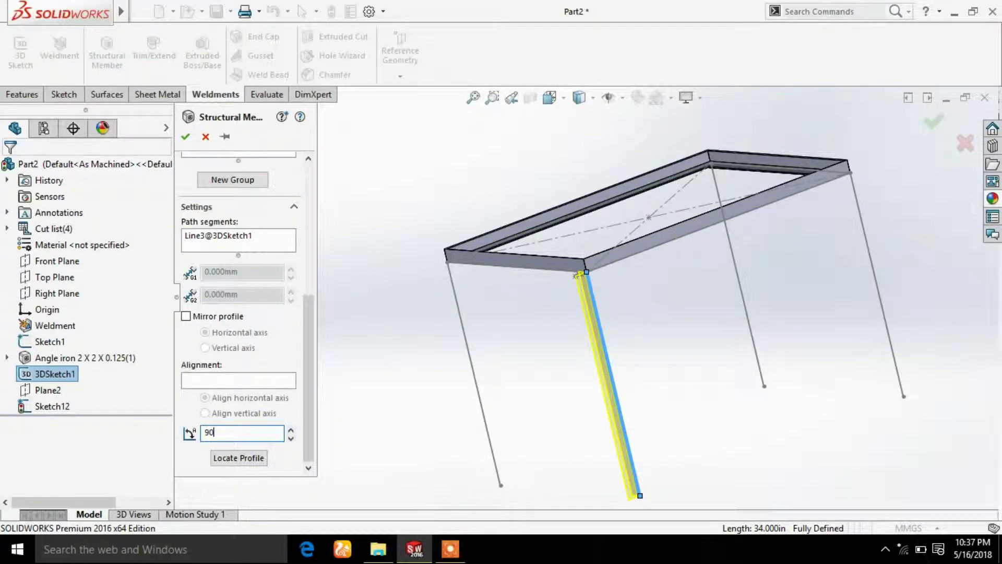
key("Return")
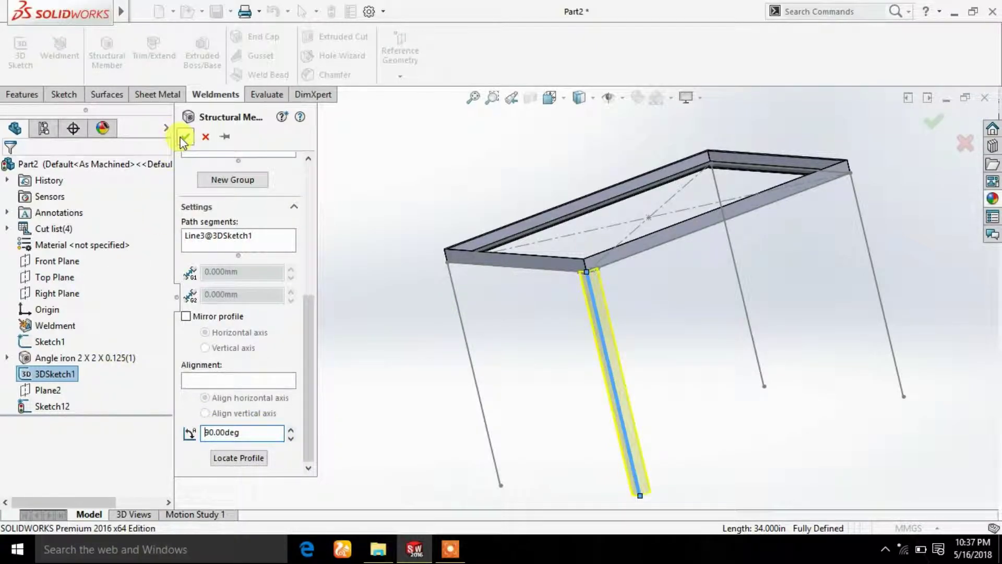
left_click(184, 138)
- Add an angle-iron member on the left leg rotated 180°
left_click(122, 59)
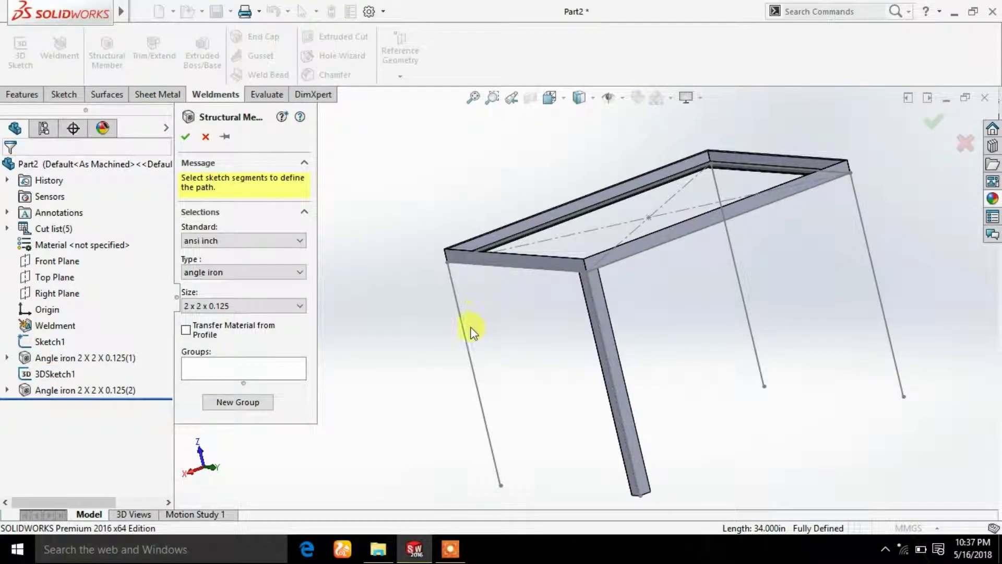
left_click(468, 332)
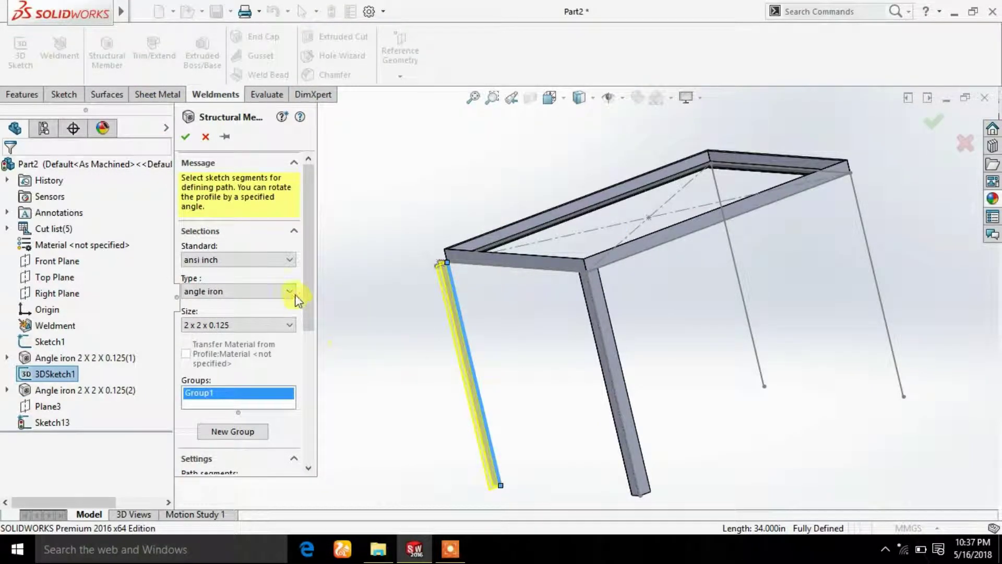
left_click_drag(307, 296, 302, 427)
type("180")
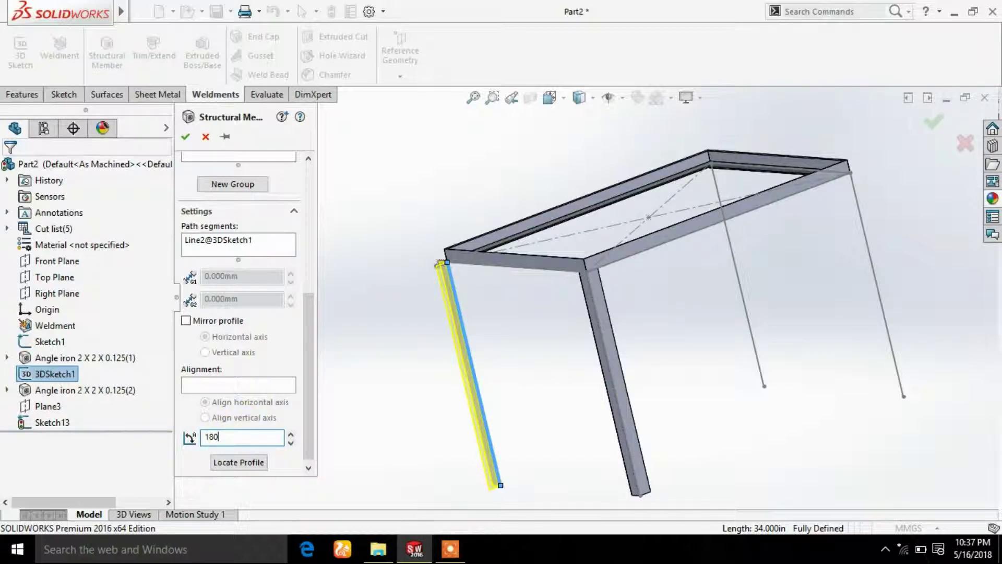
key("Return")
left_click(187, 138)
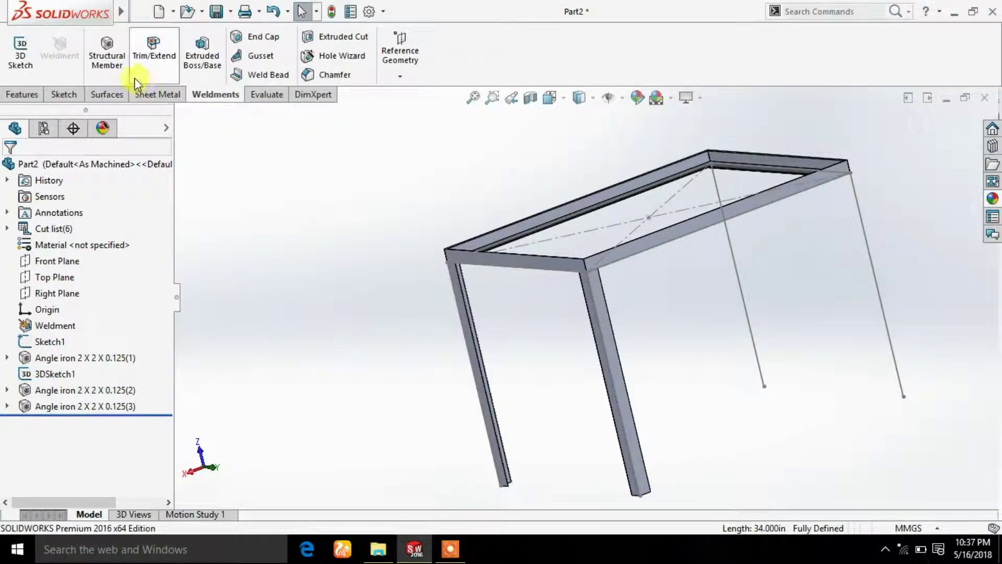
- Add angle-iron members on the back leg, rotated 270°, and on the last leg
left_click(124, 64)
left_click(741, 290)
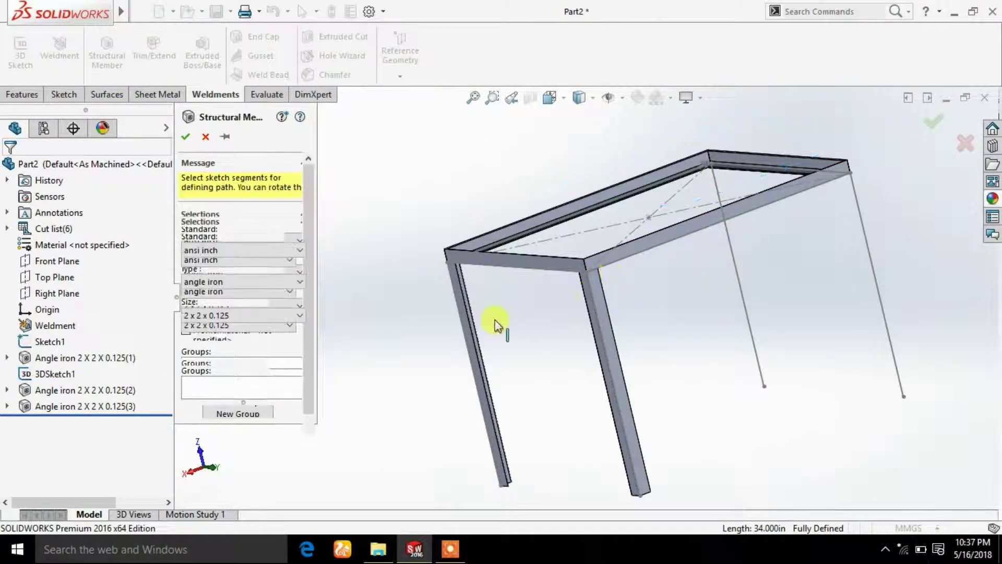
left_click_drag(307, 308, 311, 464)
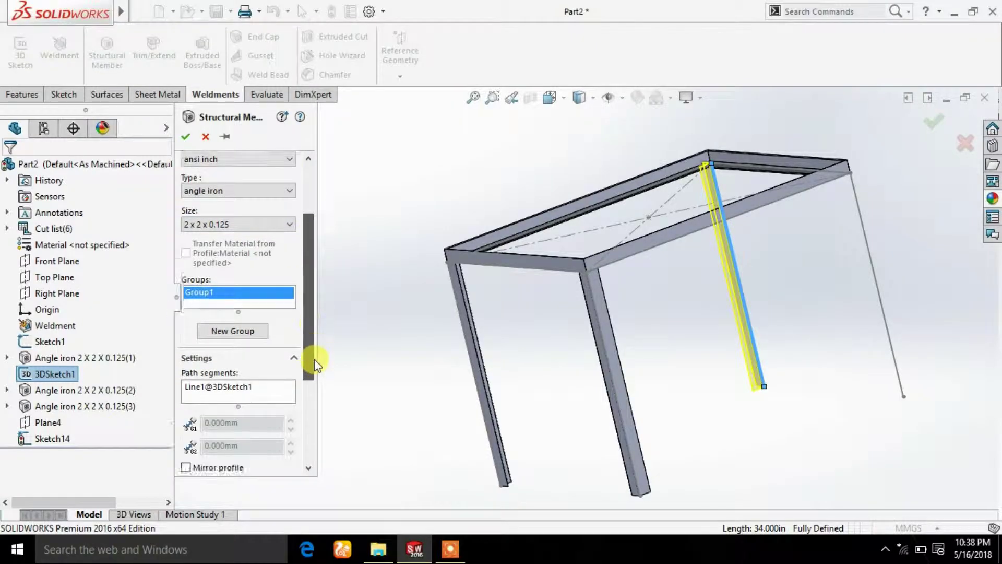
left_click_drag(253, 435, 168, 432)
type("270")
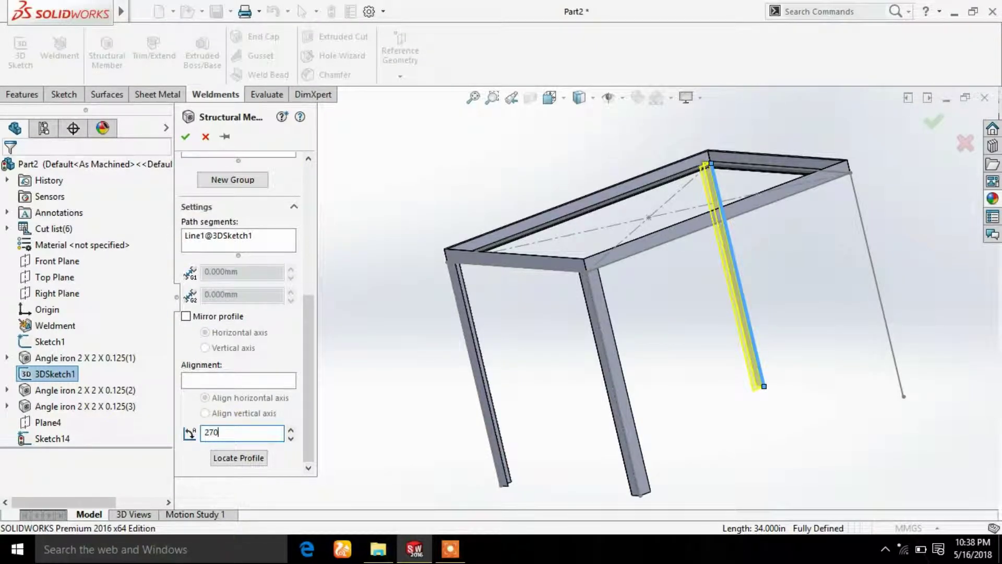
key("Return")
left_click(185, 136)
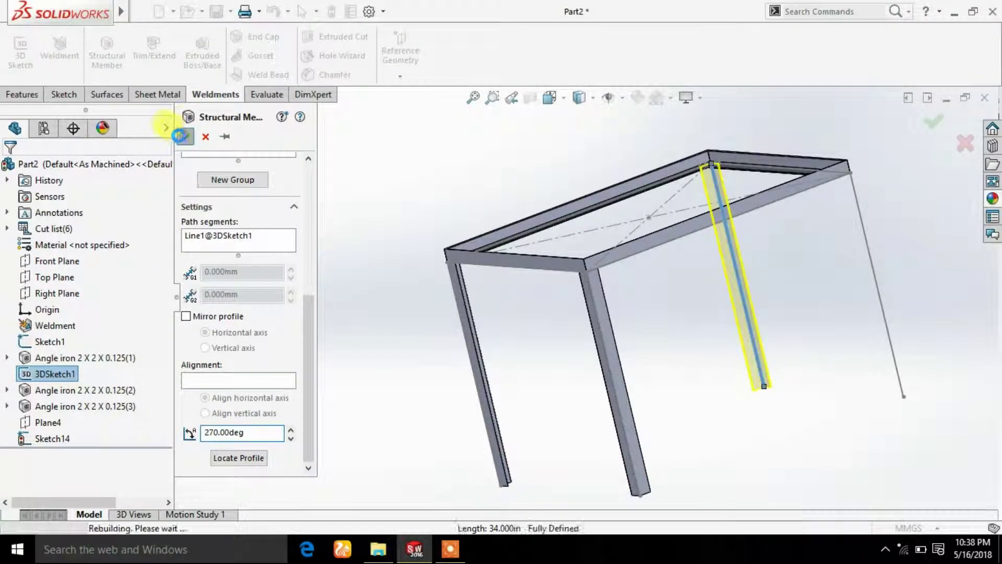
left_click(862, 230)
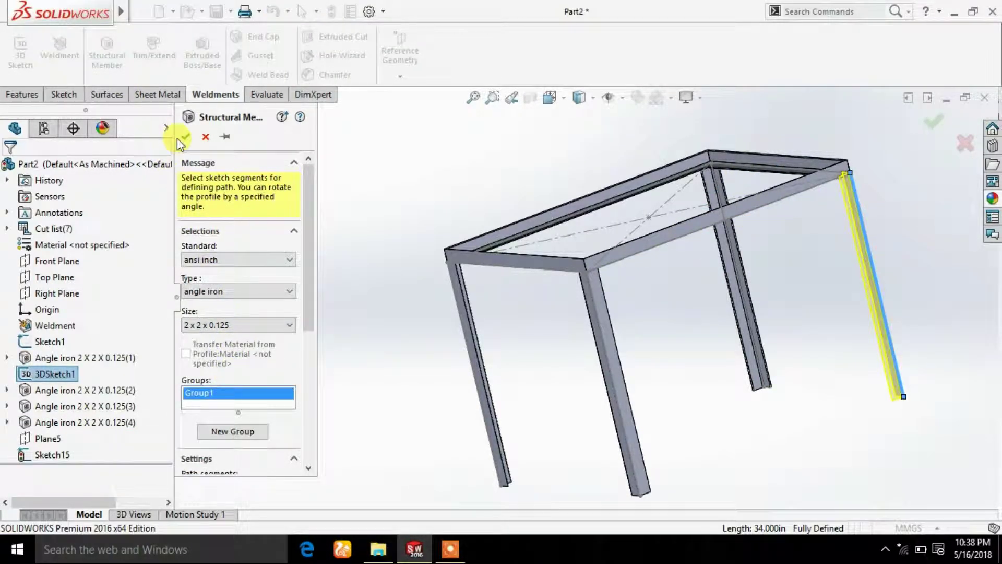
right_click(441, 241)
- Inspect the legs from below, hide the frame layout sketch, and start a new 3D sketch
mouse_move(593, 298)
middle_mouse_down()
mouse_move(699, 350)
mouse_move(682, 255)
middle_mouse_up()
left_click(550, 100)
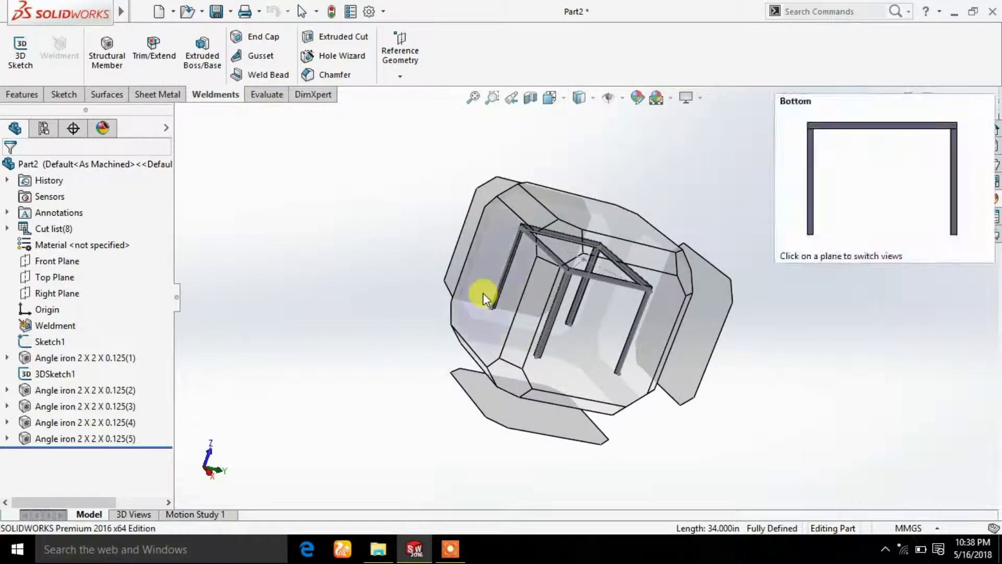
left_click(483, 292)
mouse_move(830, 268)
middle_mouse_down()
mouse_move(810, 273)
mouse_move(790, 313)
mouse_move(672, 272)
middle_mouse_up()
right_click(603, 227)
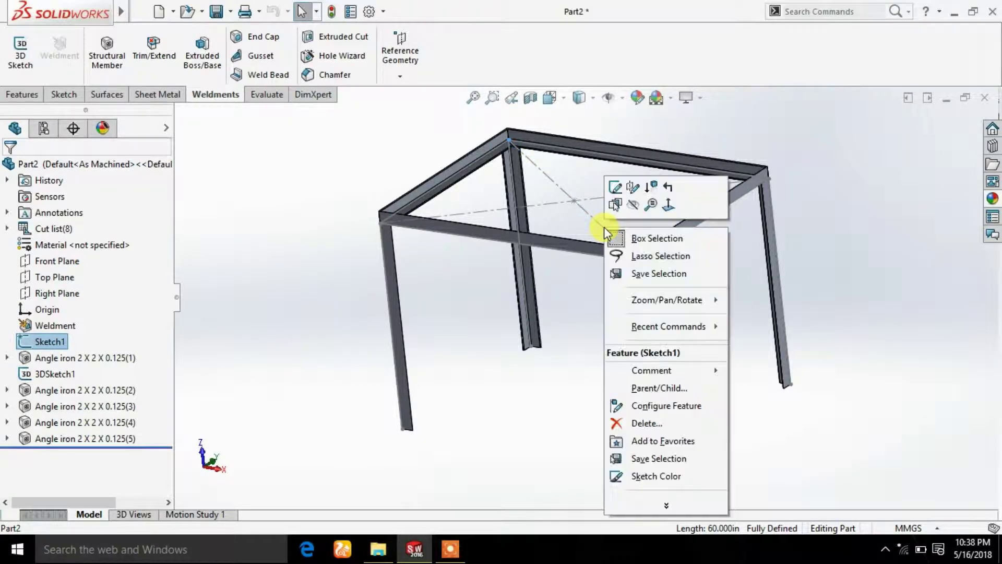
left_click(634, 211)
scroll(659, 284, "down", 2)
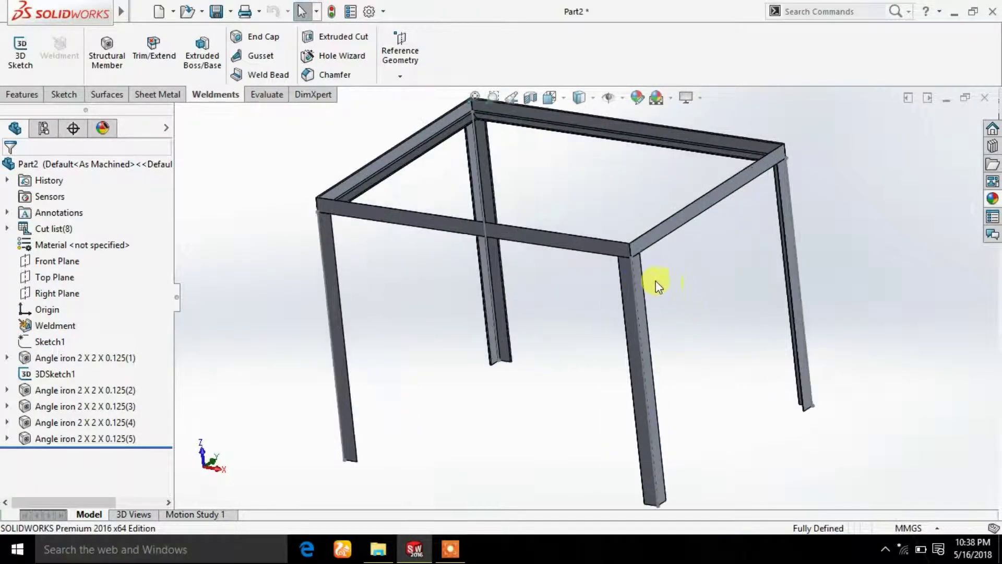
scroll(624, 273, "down", 2)
scroll(690, 284, "down", 2)
scroll(690, 285, "up", 5)
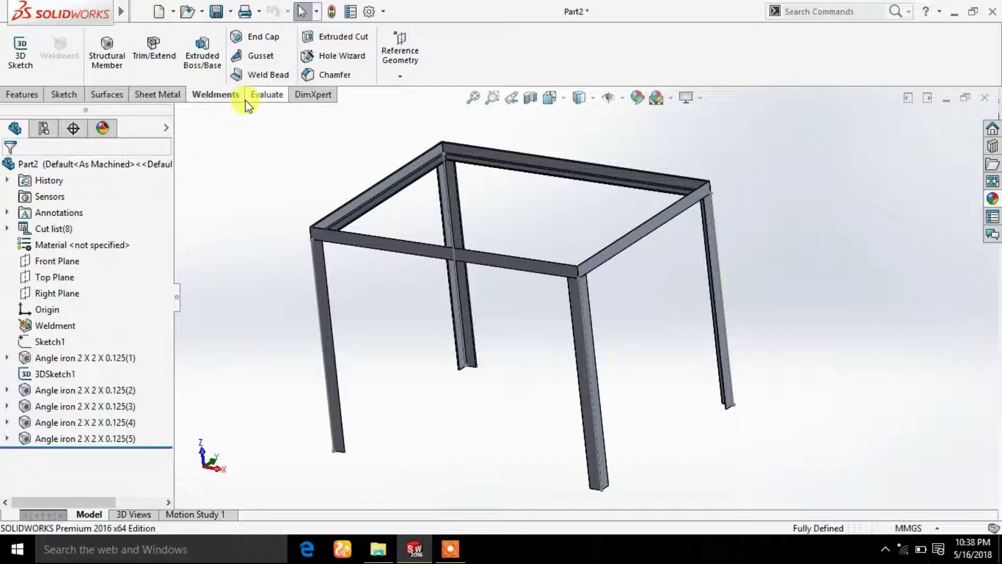
left_click(21, 55)
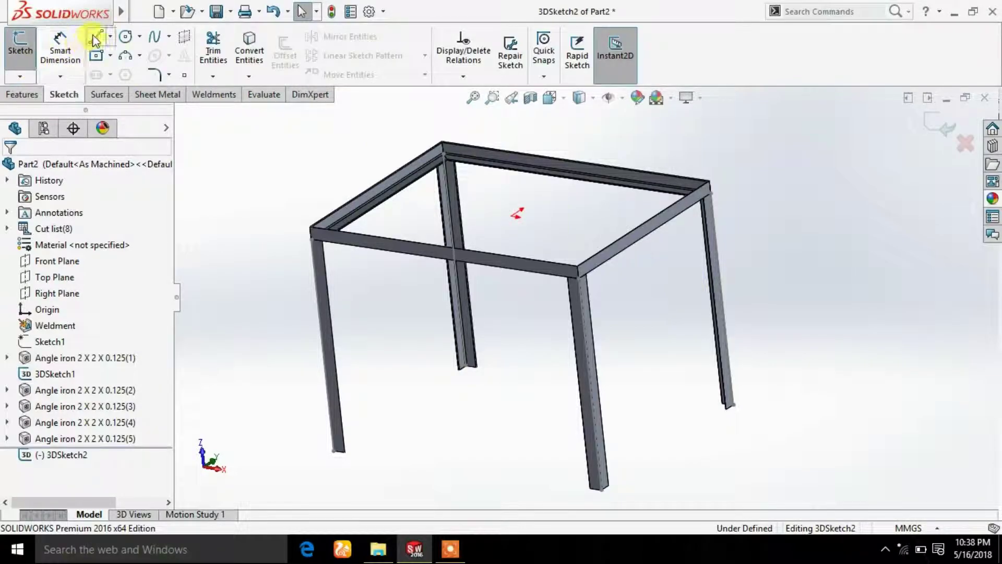
- Draw a line from the top frame corner out beyond it
left_click(95, 37)
scroll(733, 229, "down", 3)
scroll(730, 187, "down", 3)
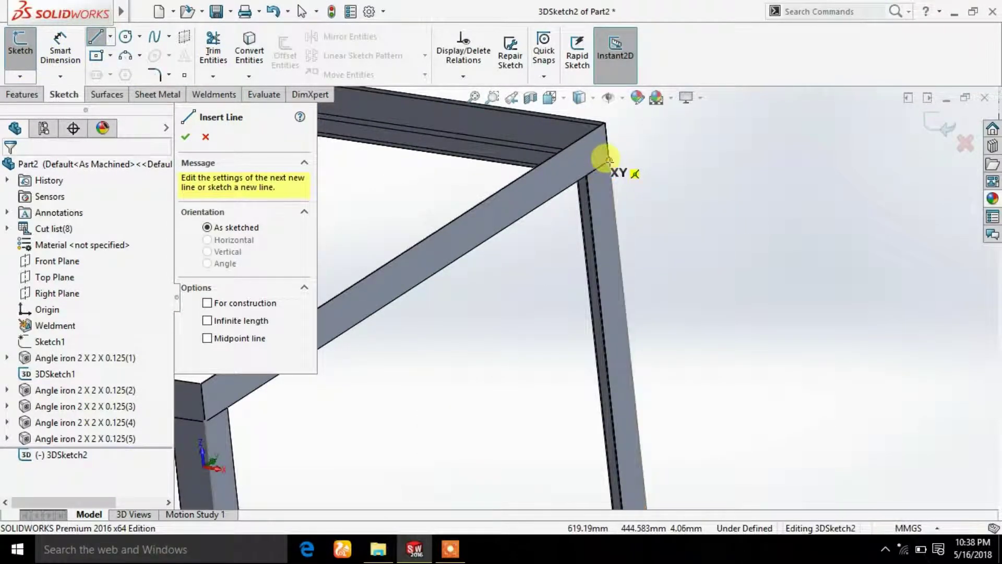
left_click(608, 161)
left_click(792, 186)
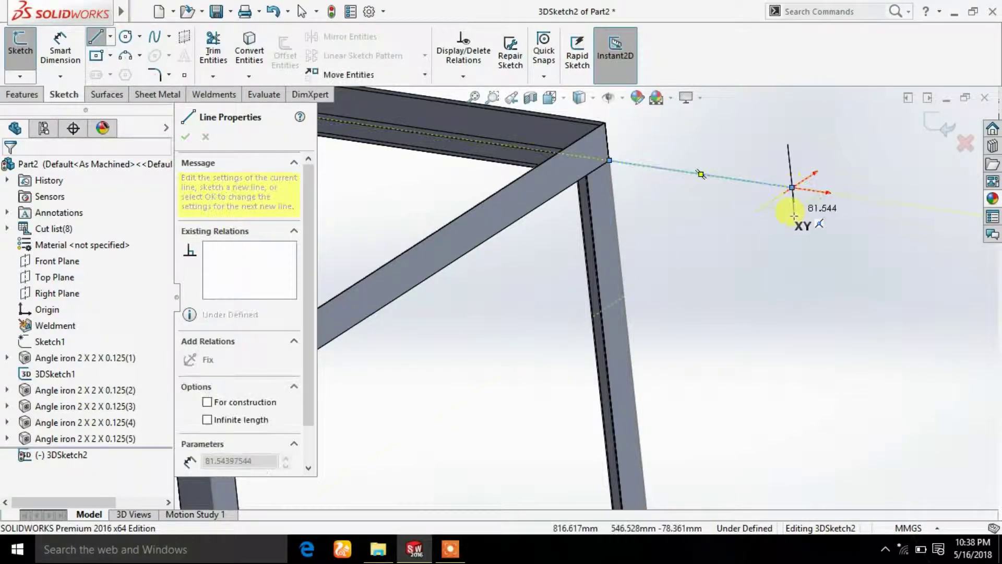
right_click(795, 207)
left_click(804, 225)
scroll(788, 242, "up", 5)
middle_click_drag(576, 306, 581, 381)
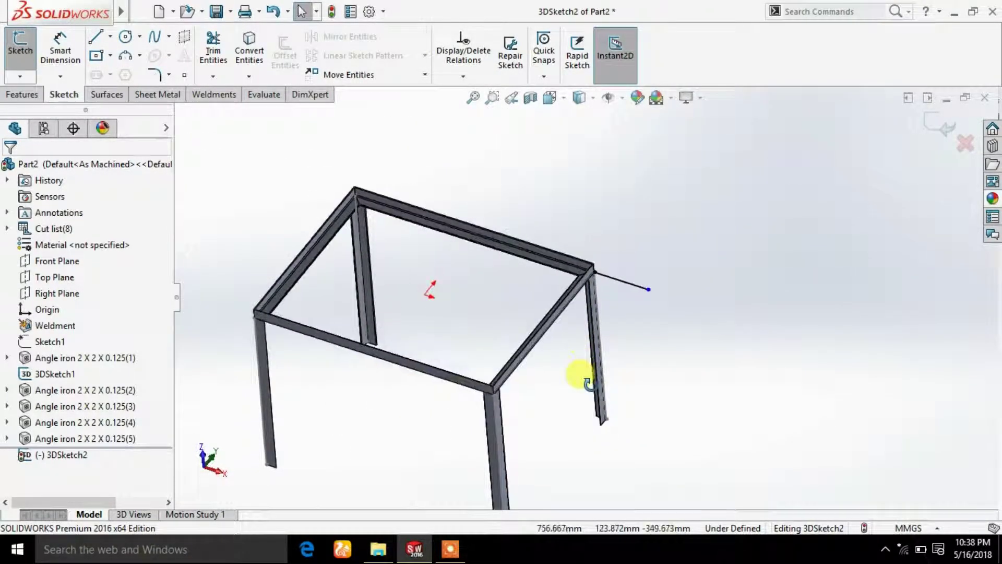
- Draw a second line from the top beam's edge out past the leg
left_click(91, 41)
scroll(543, 326, "down", 2)
scroll(568, 323, "down", 3)
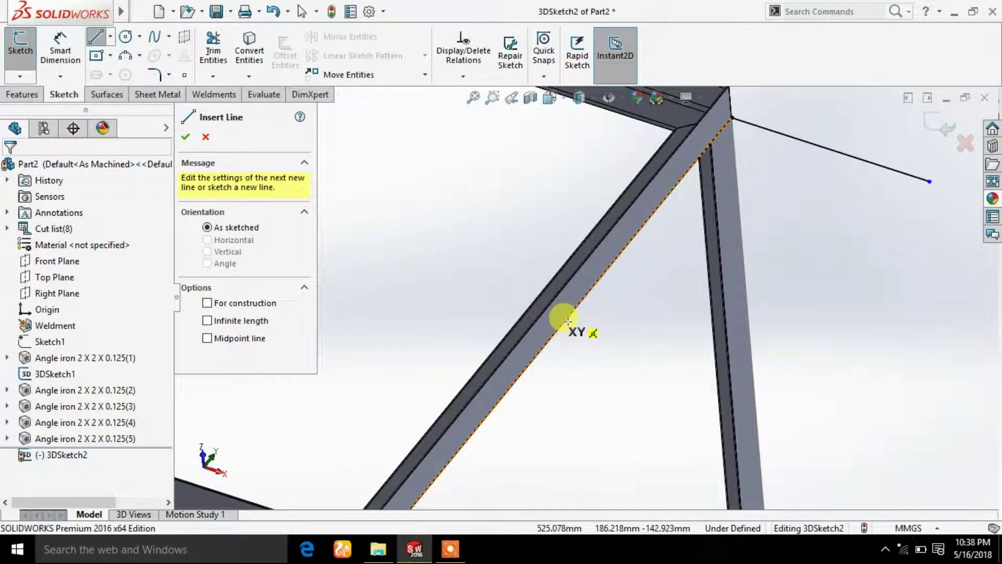
left_click(564, 321)
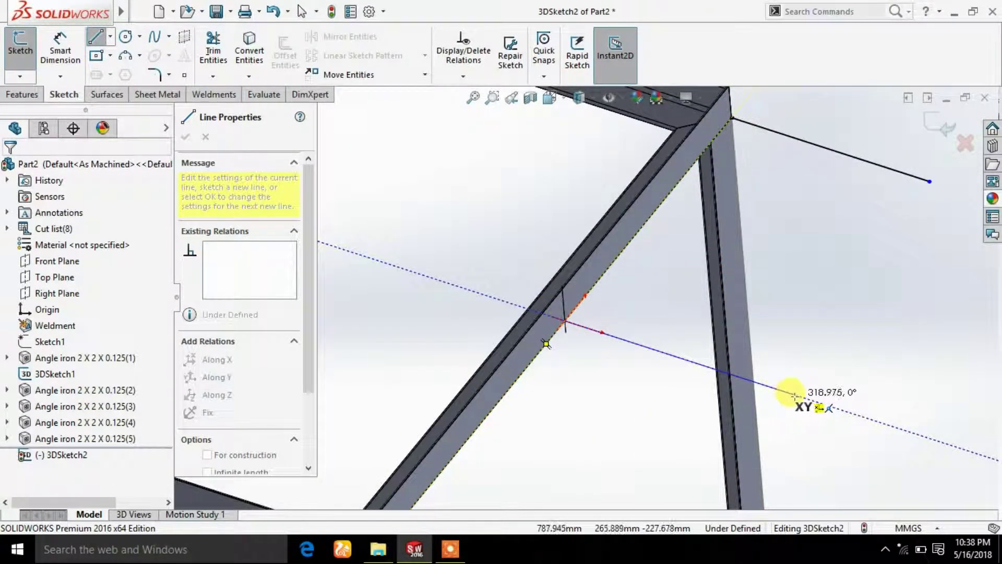
left_click(796, 394)
right_click(796, 394)
left_click(825, 390)
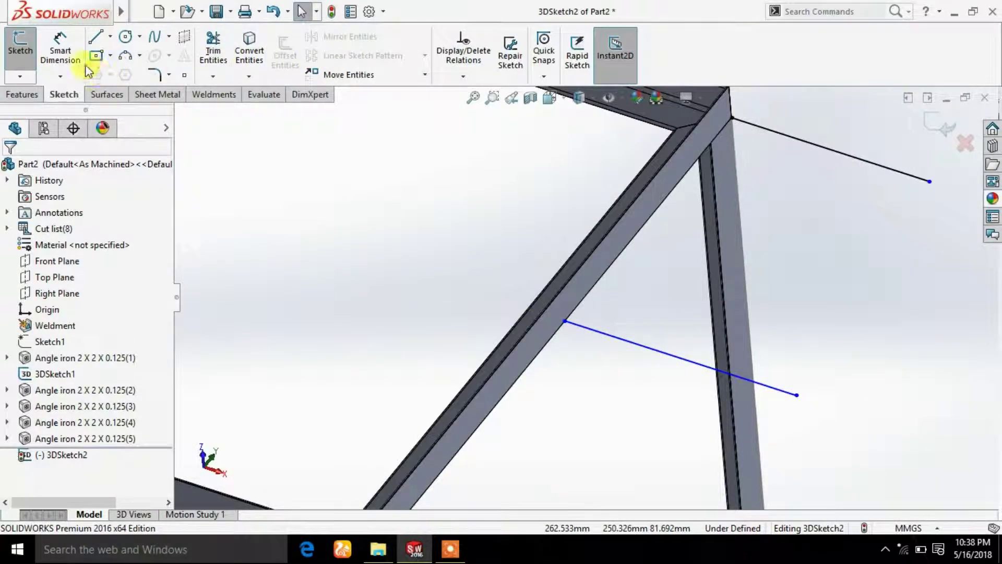
scroll(717, 180, "up", 3)
- Dimension the outer line to 8 inches, overriding the dimension units to inches
left_click(734, 237)
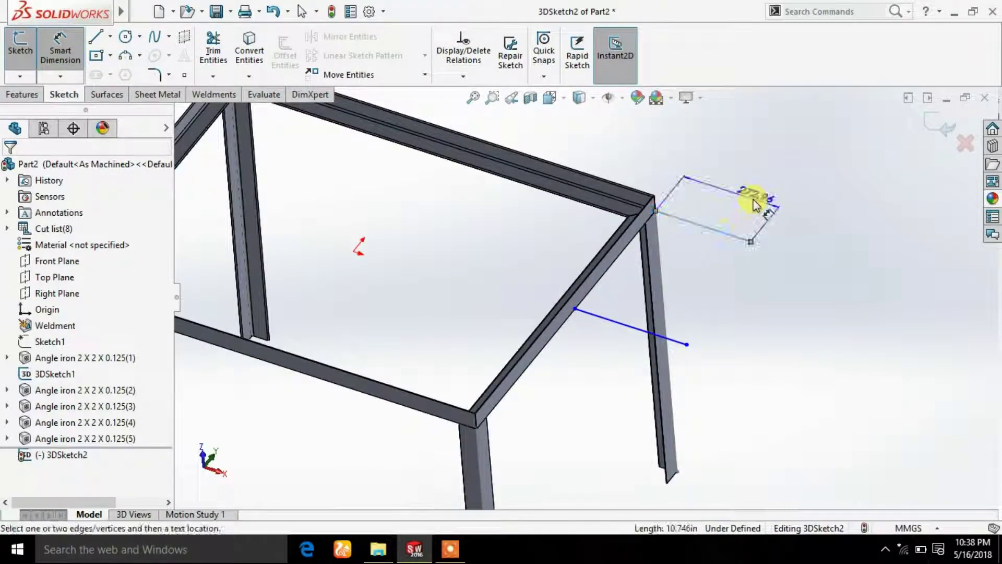
left_click(753, 198)
left_click(712, 195)
left_click(260, 162)
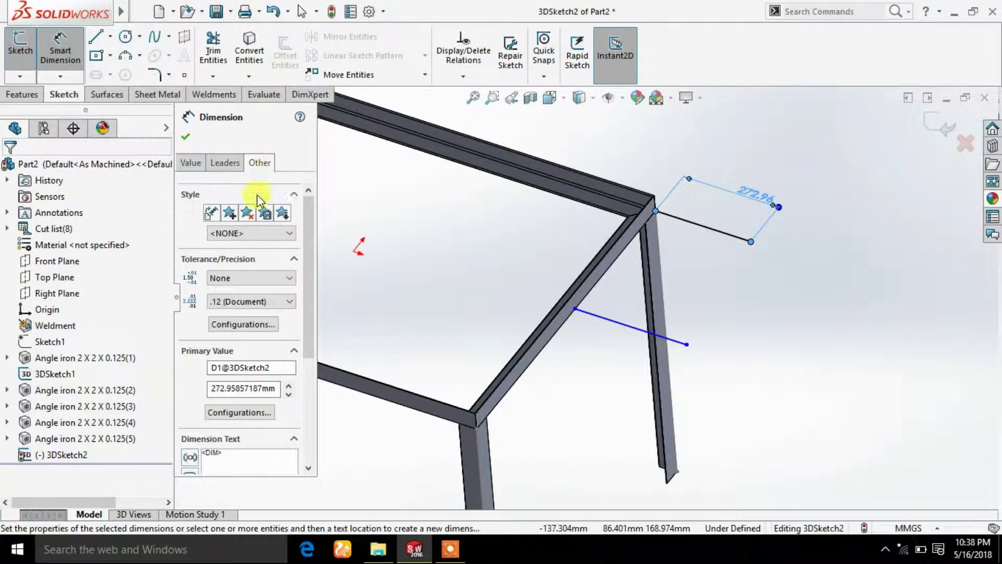
left_click(186, 194)
left_click(269, 211)
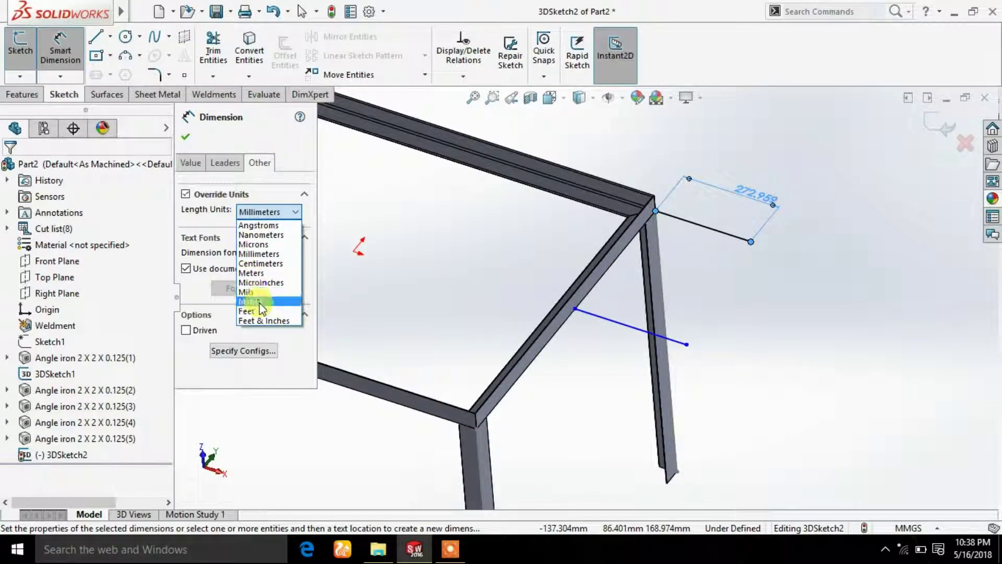
left_click(250, 301)
double_click(760, 196)
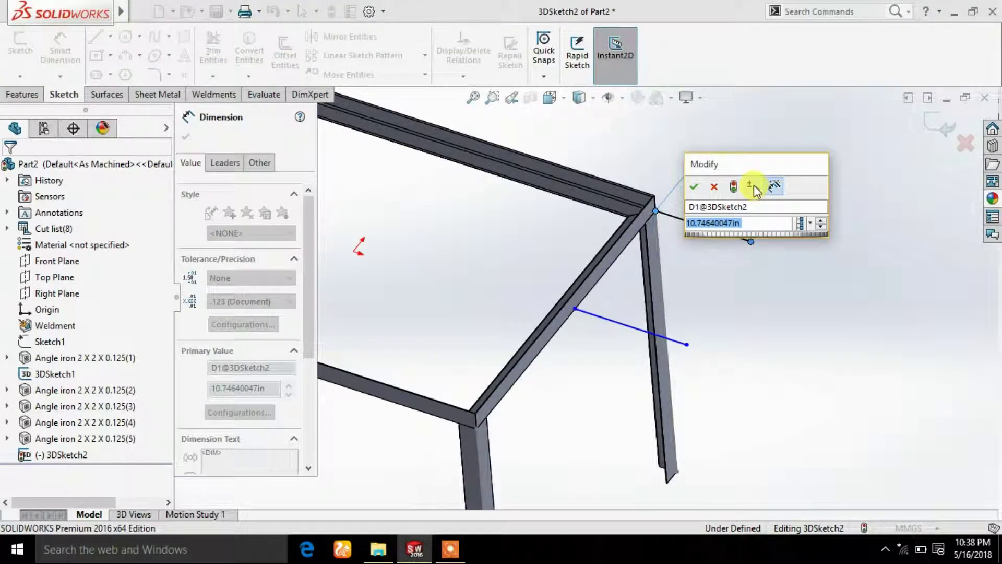
type("8")
key("Return")
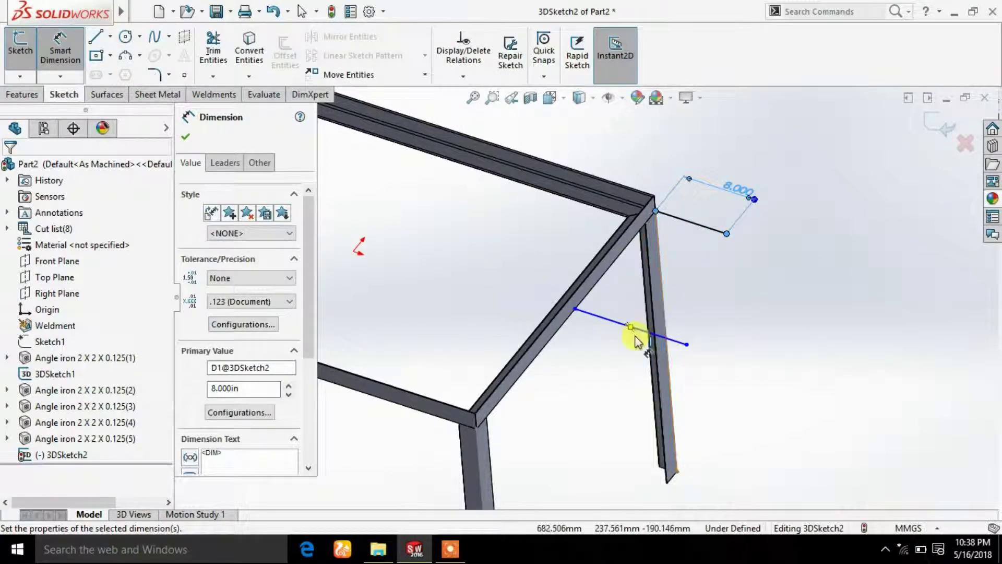
left_click(185, 137)
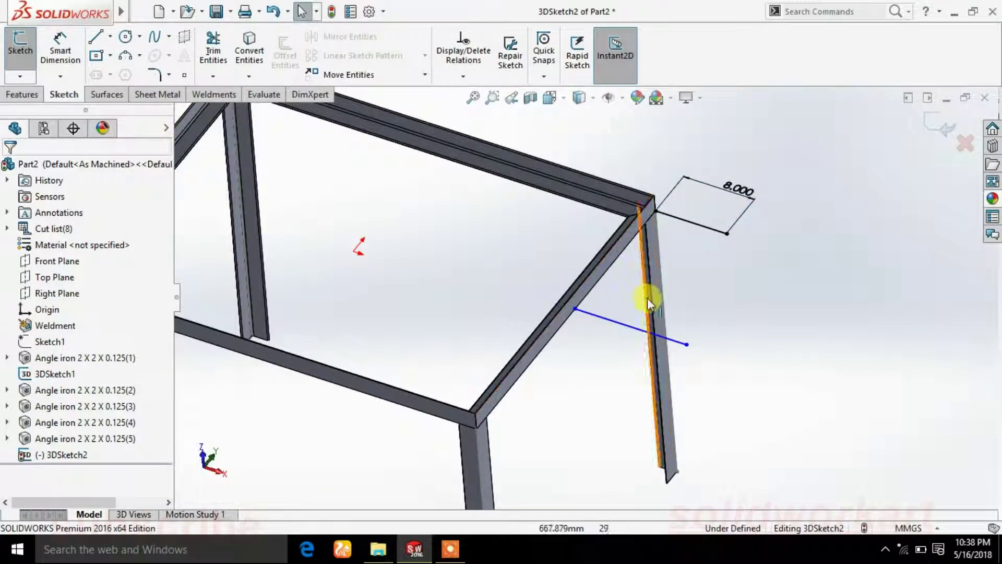
- Make the lower line equal in length to the 8-inch line and view the frame from the front
left_click(674, 340)
left_click(711, 229, "ctrl")
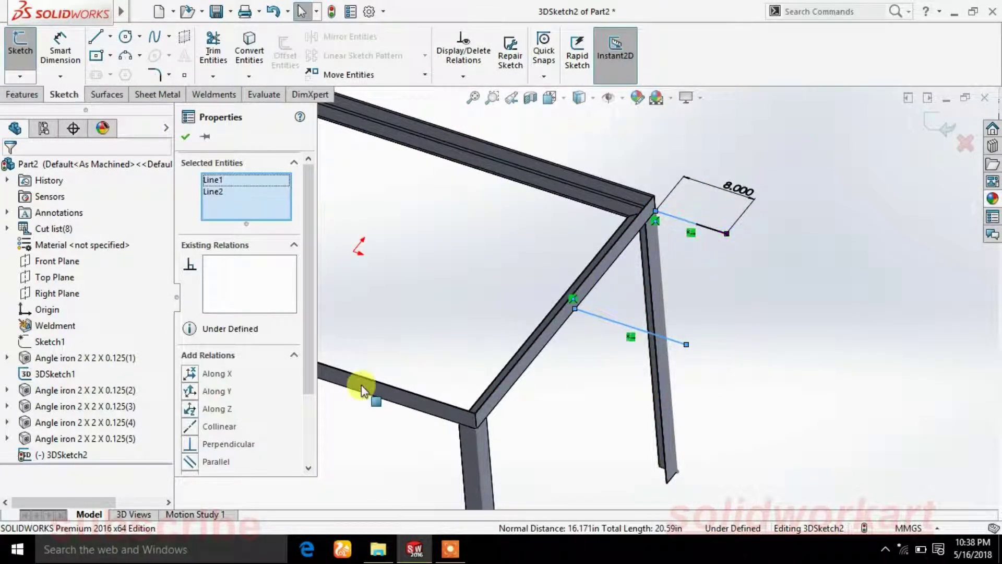
scroll(308, 377, "down", 3)
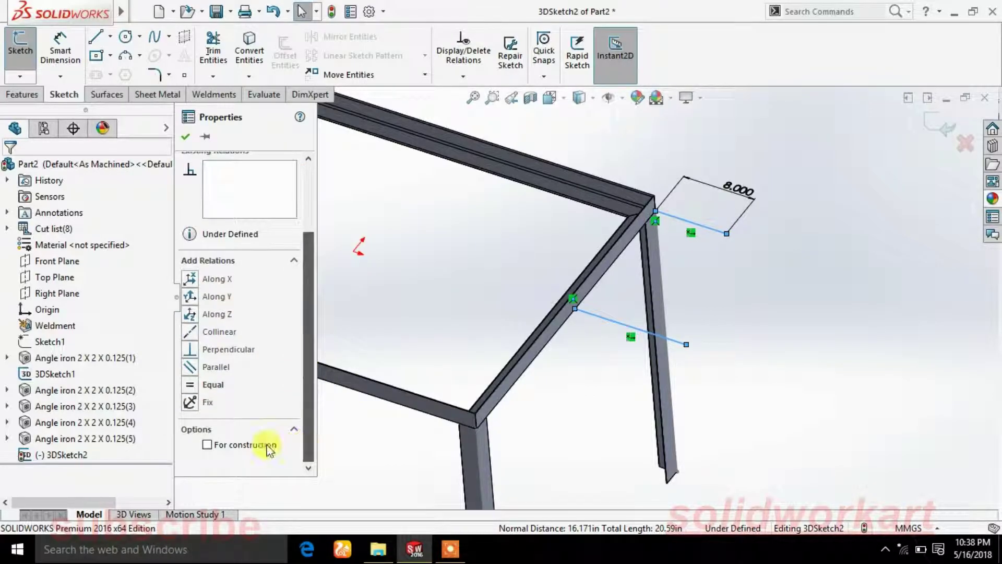
left_click(194, 384)
left_click(185, 136)
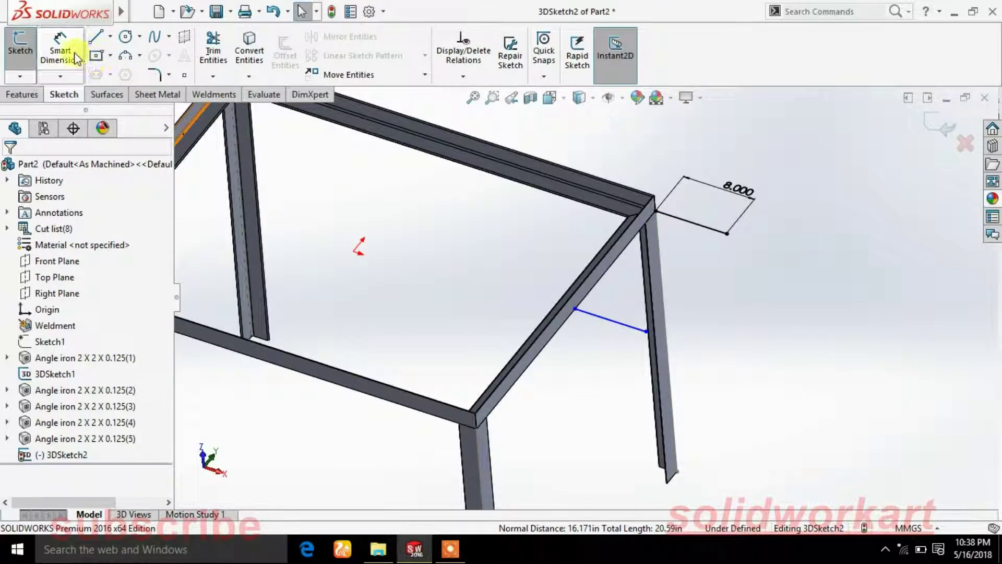
left_click(549, 98)
left_click(572, 233)
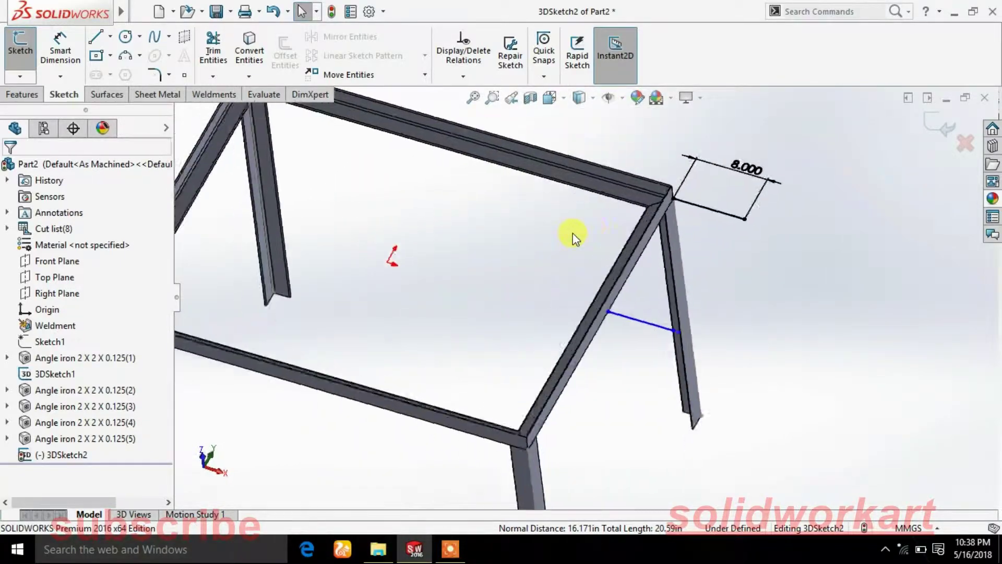
scroll(861, 292, "down", 5)
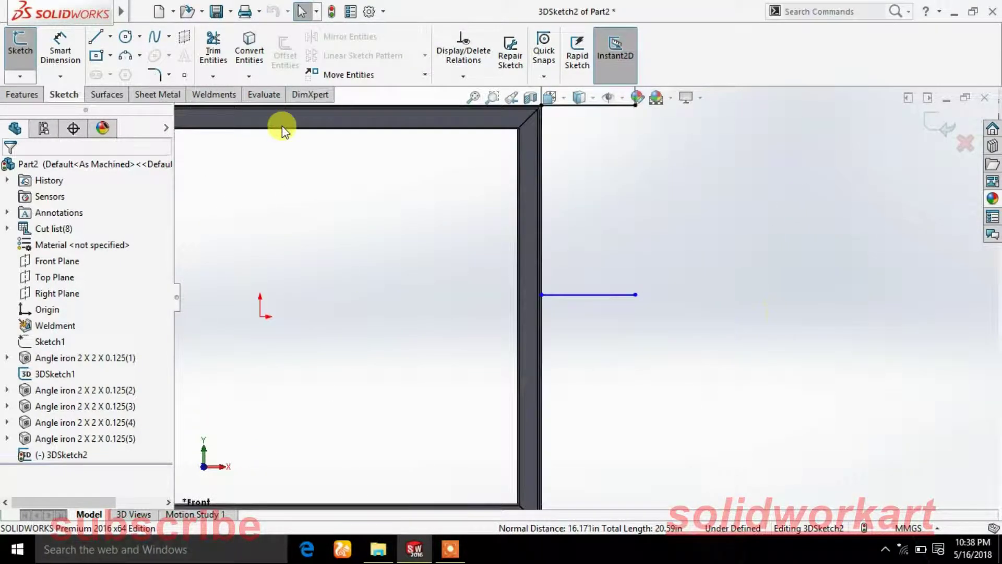
- Place a vertical spacing dimension between the top and bottom lines
left_click(43, 62)
scroll(593, 204, "up", 3)
scroll(593, 209, "down", 3)
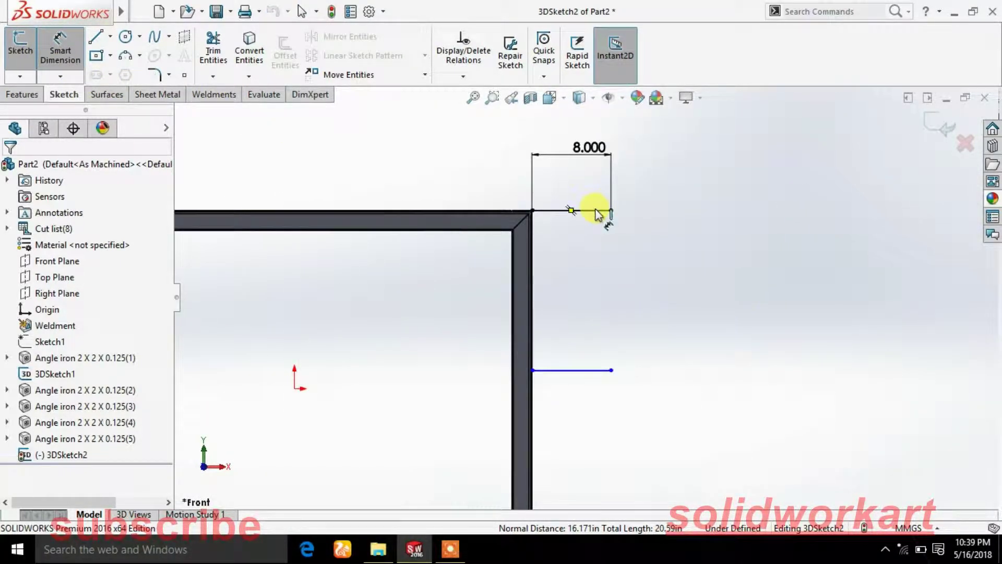
left_click(595, 211)
left_click(590, 370)
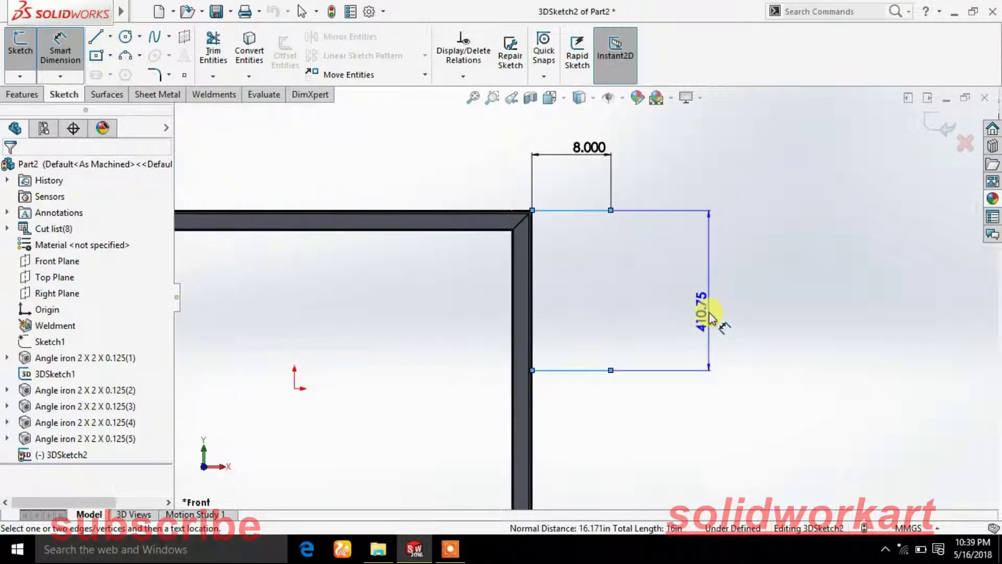
left_click(710, 315)
key("Return")
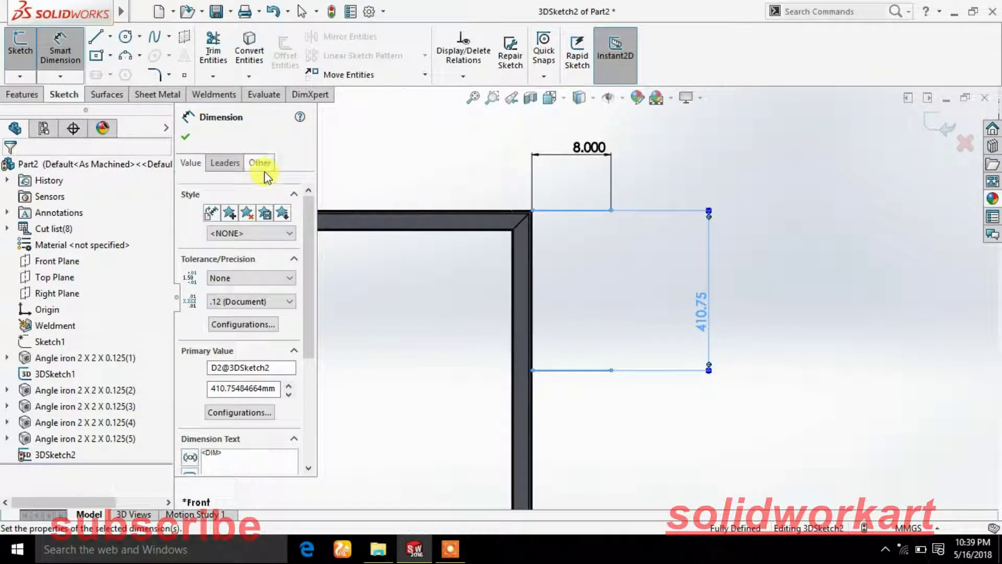
- Switch the spacing dimension to inches and set it to 24
left_click(261, 164)
left_click(186, 194)
left_click(266, 212)
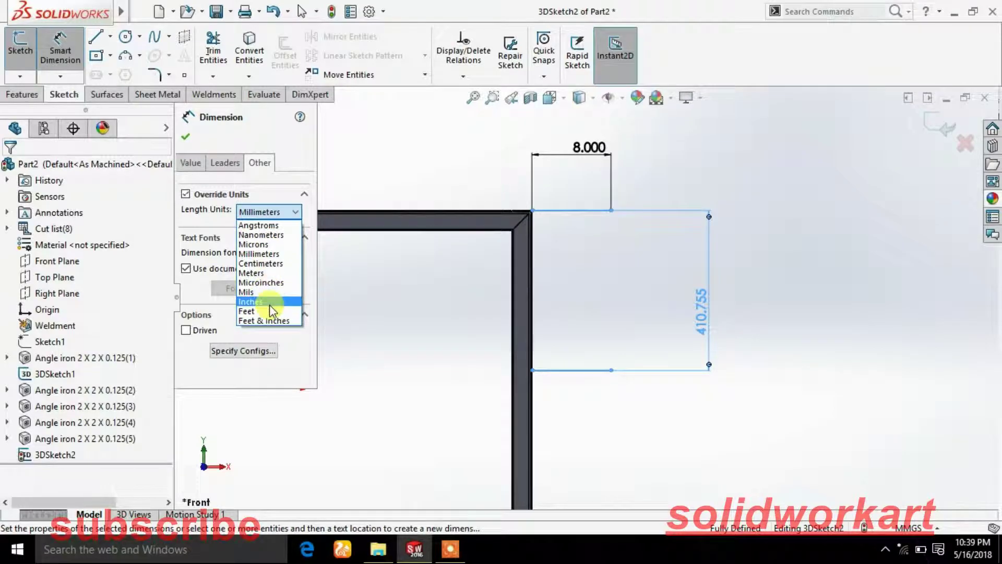
left_click(269, 302)
double_click(704, 312)
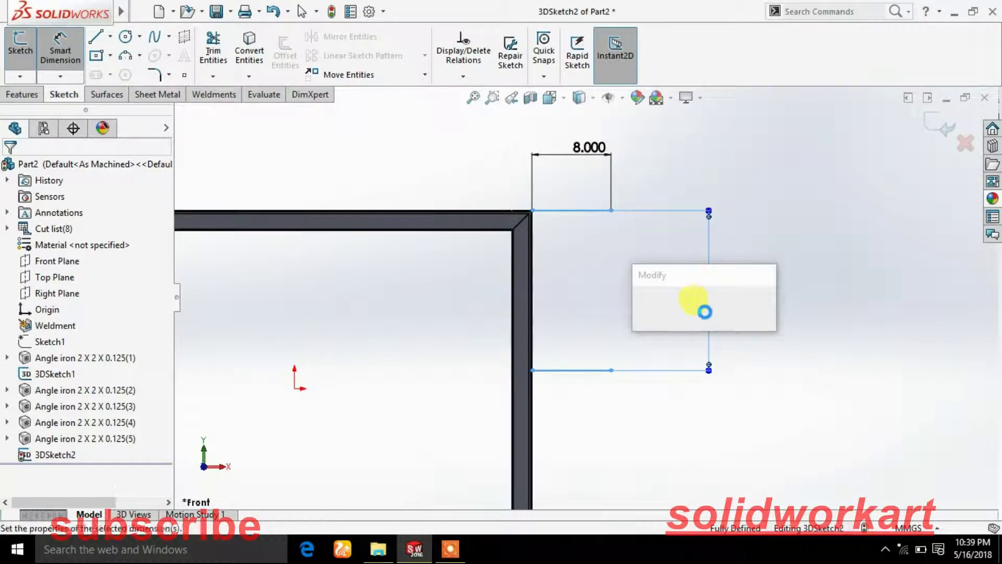
type("24")
key("Return")
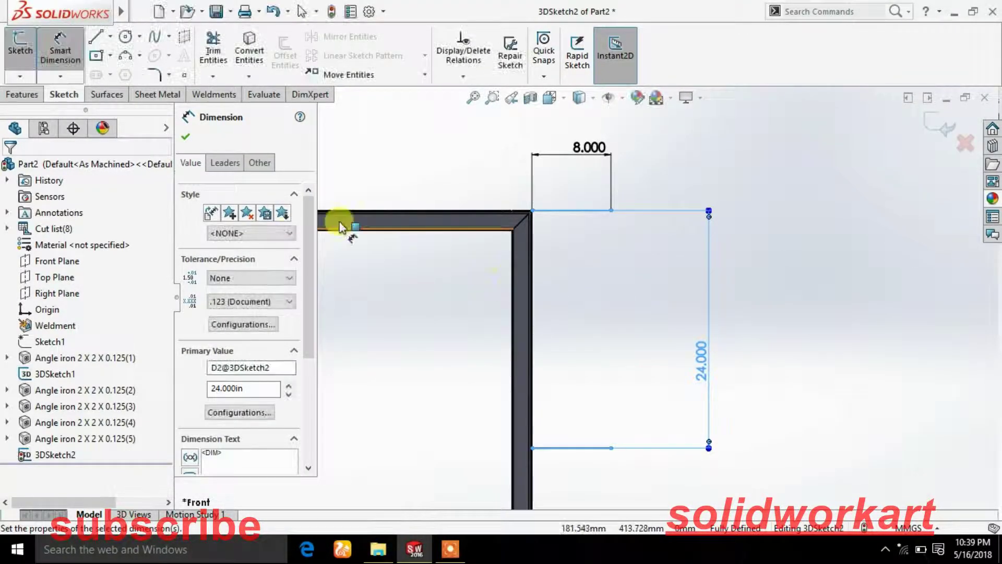
left_click(187, 138)
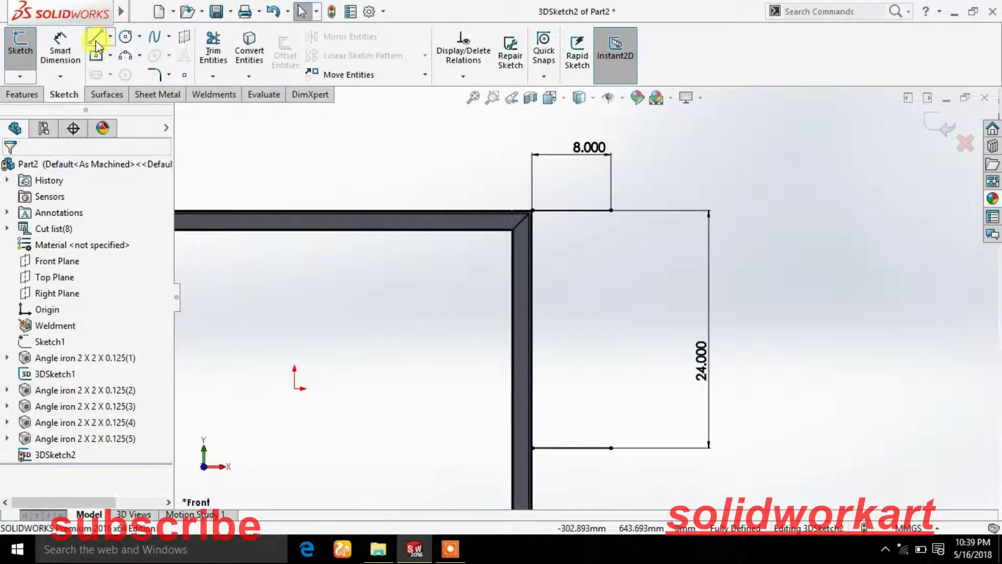
- Draw a vertical line joining the right ends of the bottom and top lines
left_click(96, 42)
left_click(611, 448)
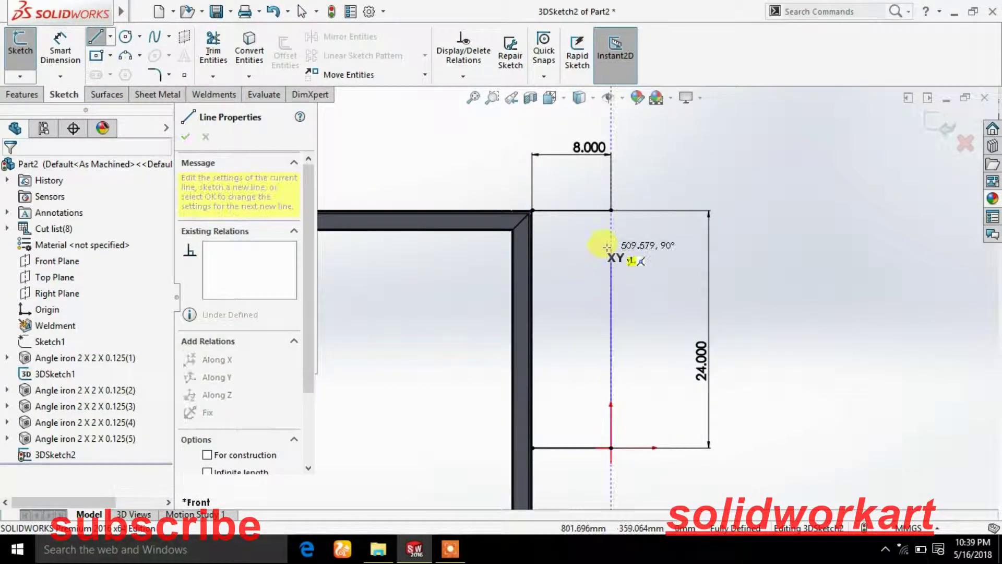
left_click(611, 210)
right_click(657, 227)
left_click(662, 238)
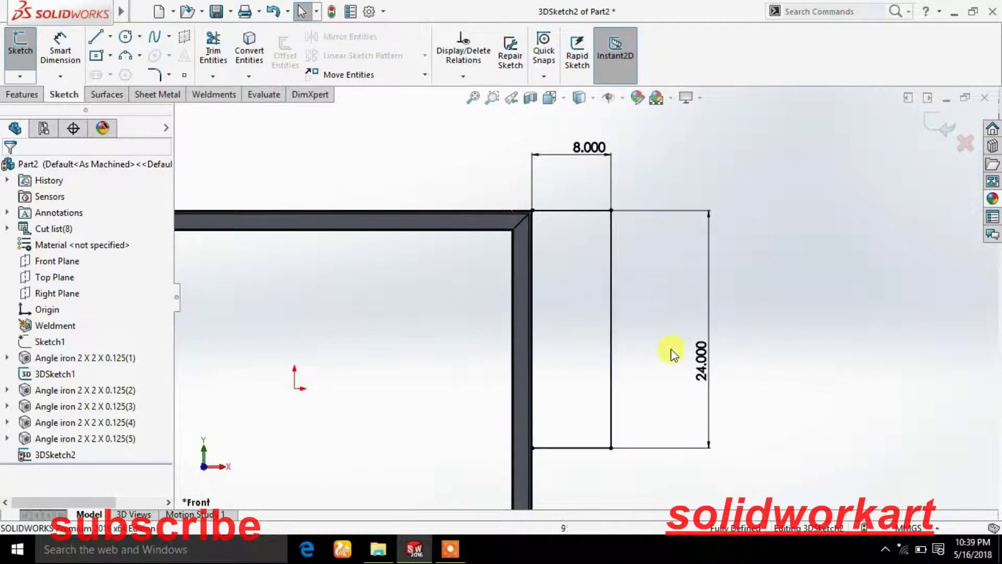
scroll(673, 365, "up", 3)
mouse_move(654, 454)
middle_mouse_down()
mouse_move(631, 360)
mouse_move(585, 339)
middle_mouse_up()
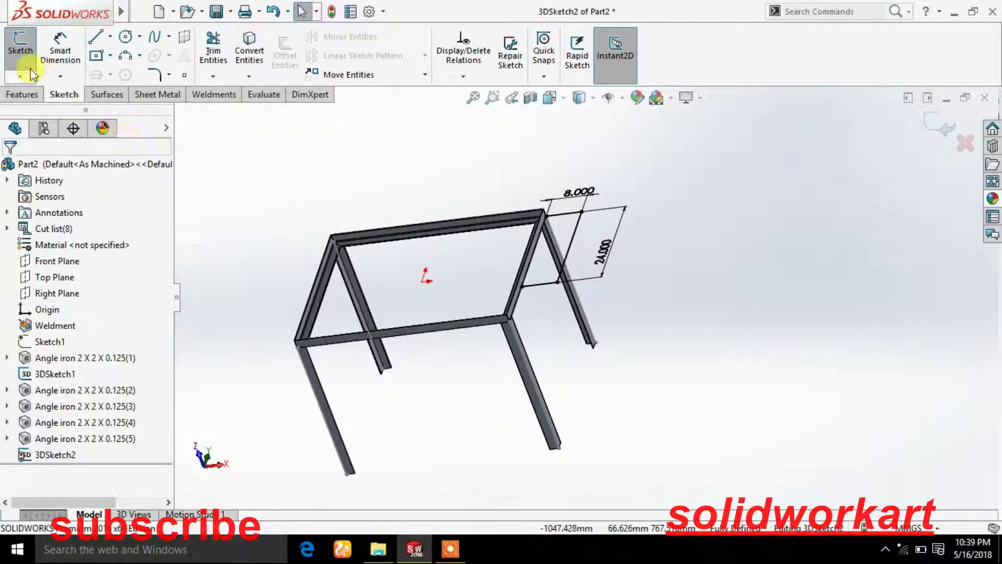
- Exit the 3D sketch and start a structural member on the sketch's bottom line
left_click(207, 94)
left_click(21, 50)
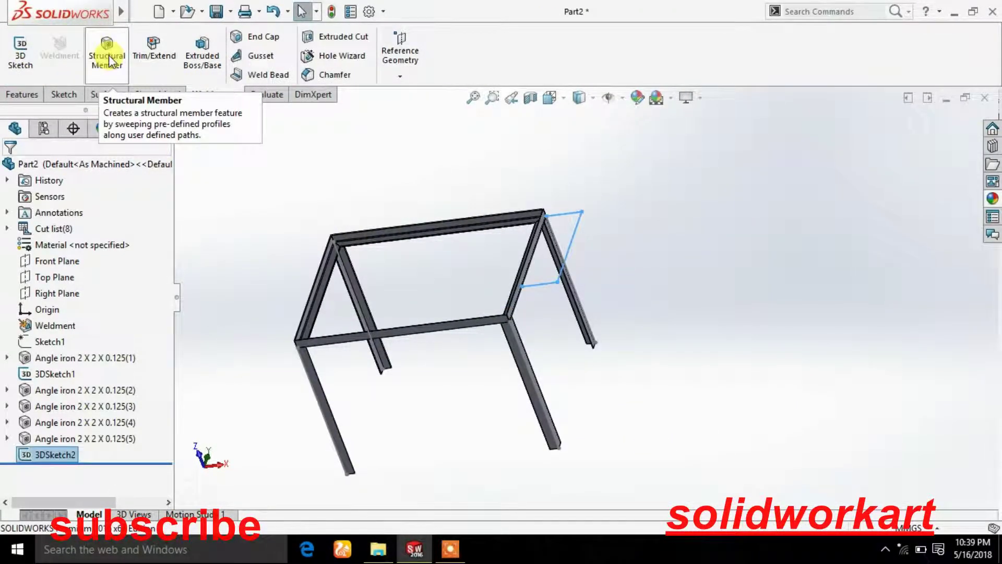
left_click(107, 55)
scroll(589, 295, "down", 2)
scroll(593, 290, "down", 2)
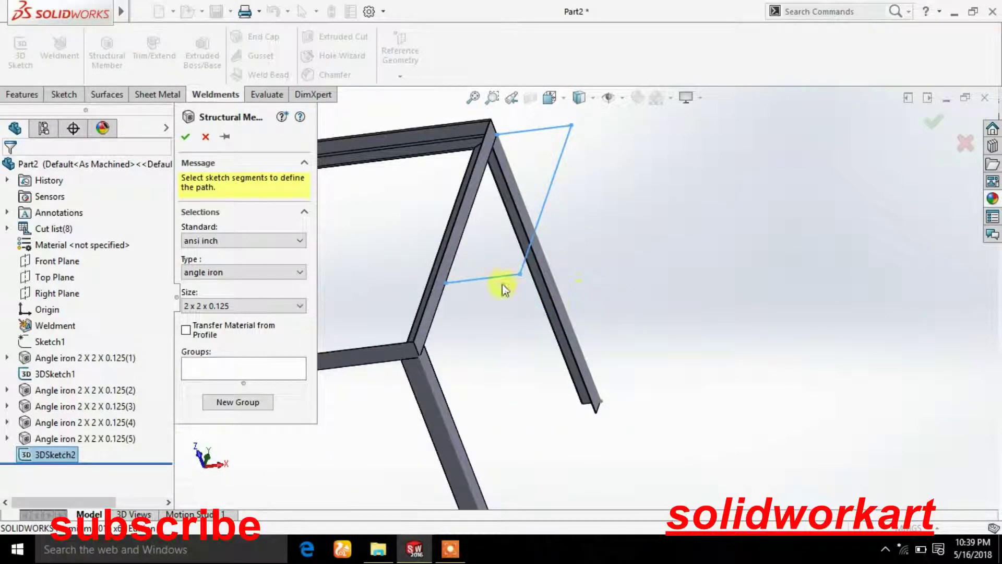
left_click(490, 284)
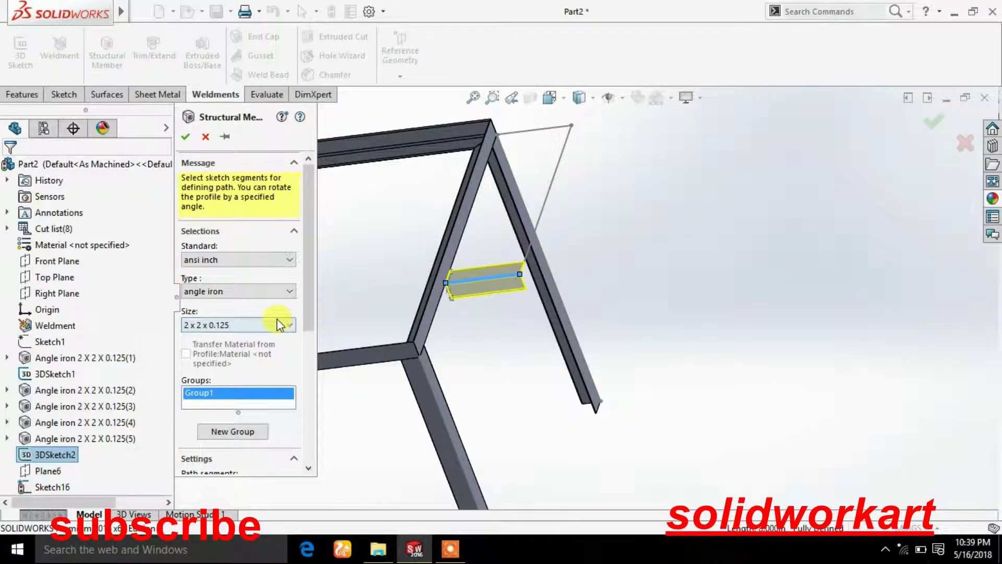
- Set the profile to iso angle iron 35 x 35 x 5, add the diagonal and top lines, and confirm
left_click(227, 261)
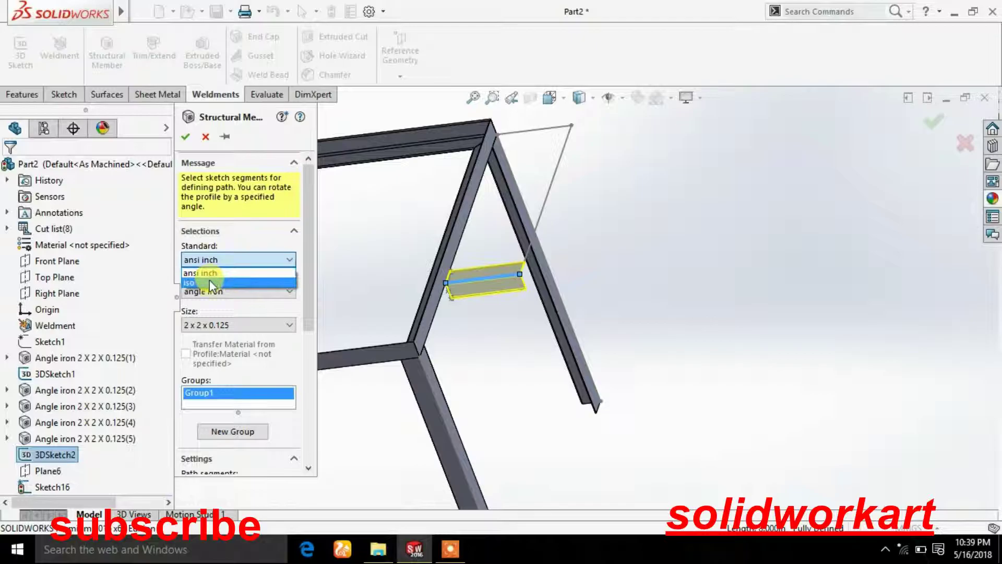
left_click(209, 280)
left_click(213, 305)
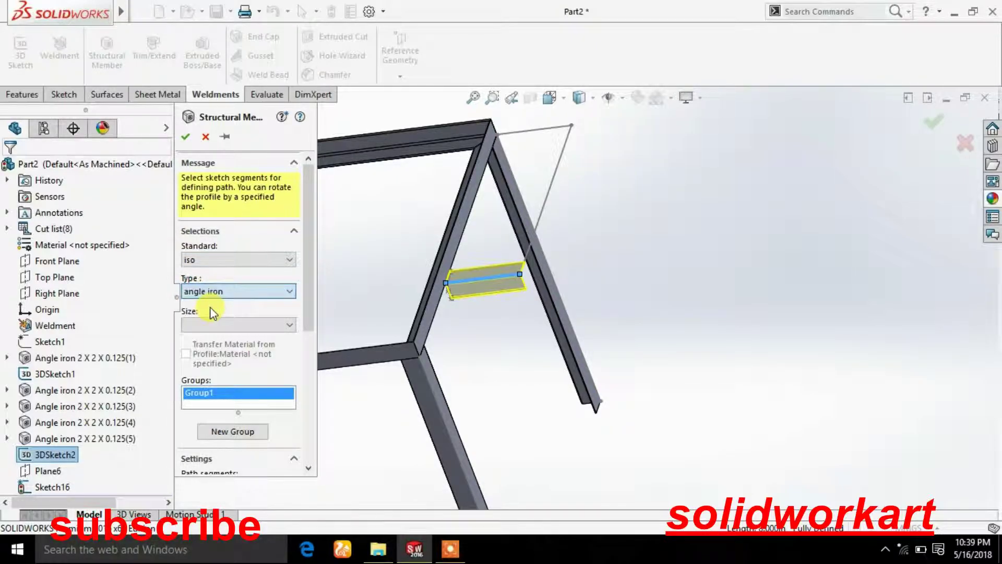
left_click(214, 325)
left_click(204, 362)
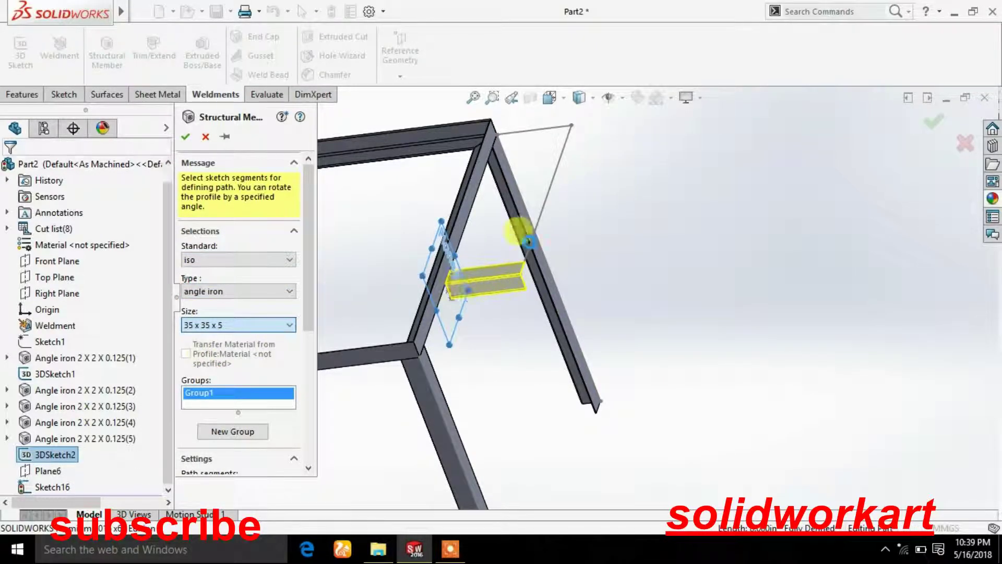
left_click(542, 218)
left_click(553, 129)
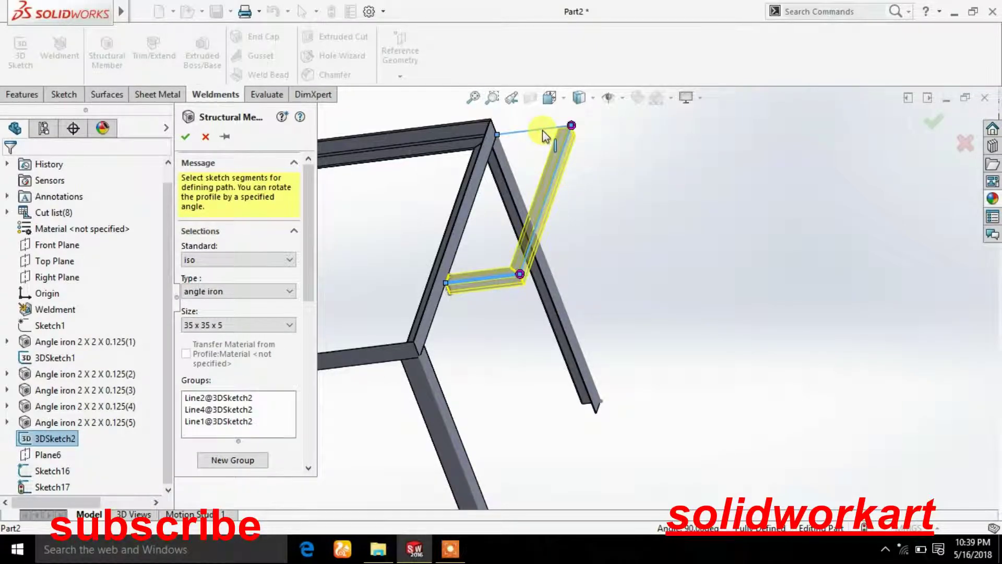
left_click(185, 137)
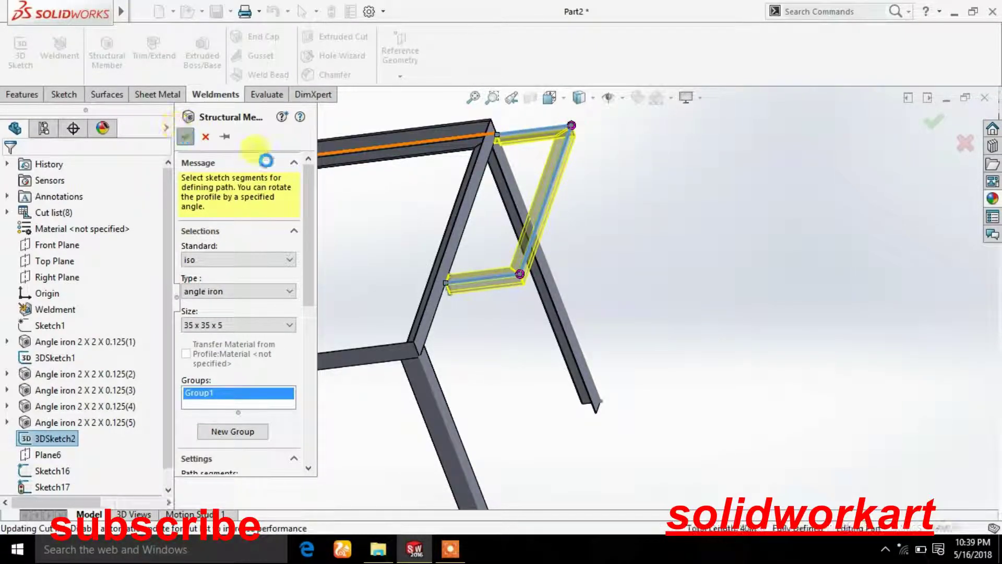
- In a new 3D sketch, draw a line from the lower brace corner down below the frame
left_click(21, 55)
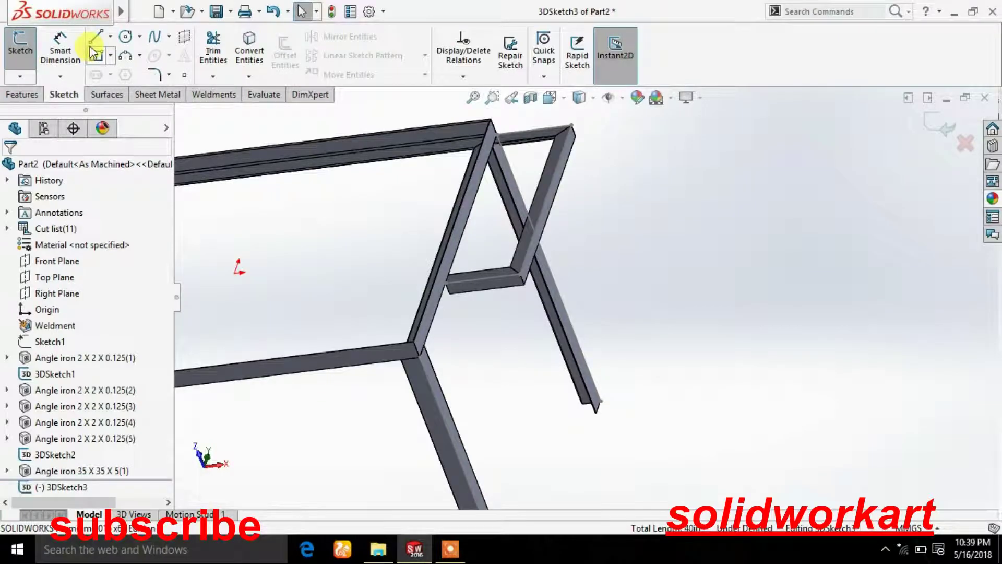
left_click(95, 37)
left_click(445, 283)
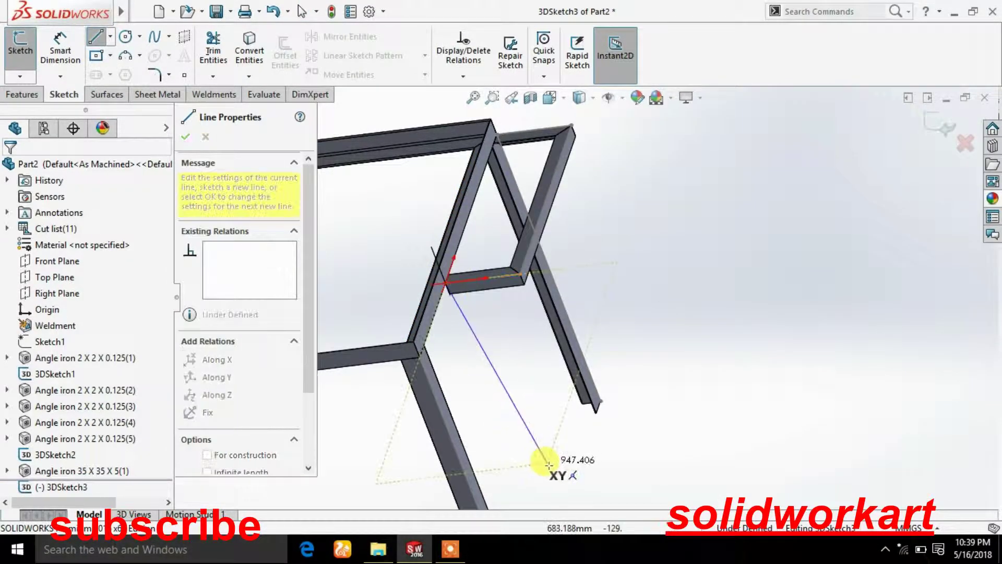
mouse_move(532, 476)
middle_mouse_down()
mouse_move(463, 460)
mouse_move(536, 458)
mouse_move(614, 480)
middle_mouse_up()
left_click(625, 448)
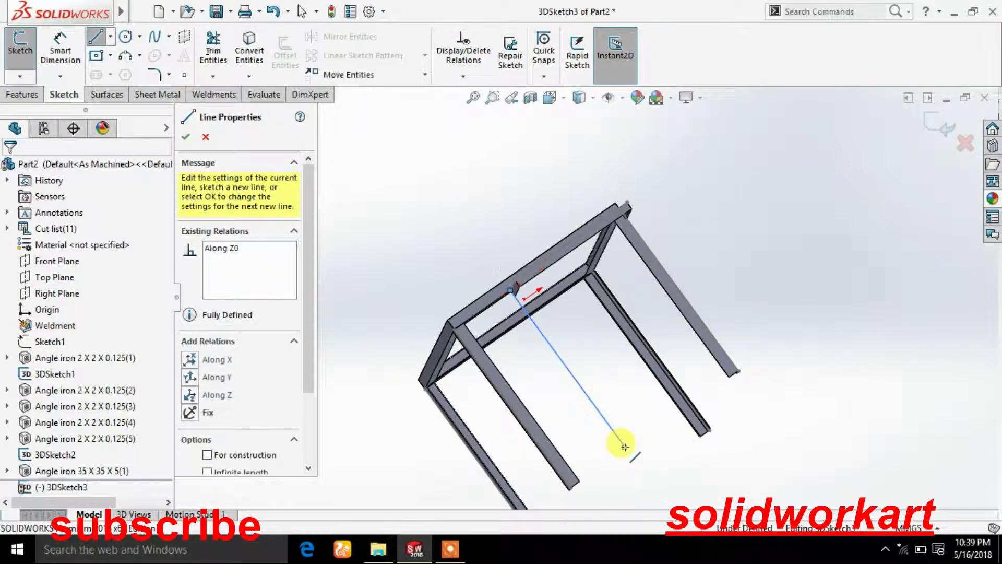
right_click(640, 408)
left_click(670, 418)
scroll(593, 403, "up", 5)
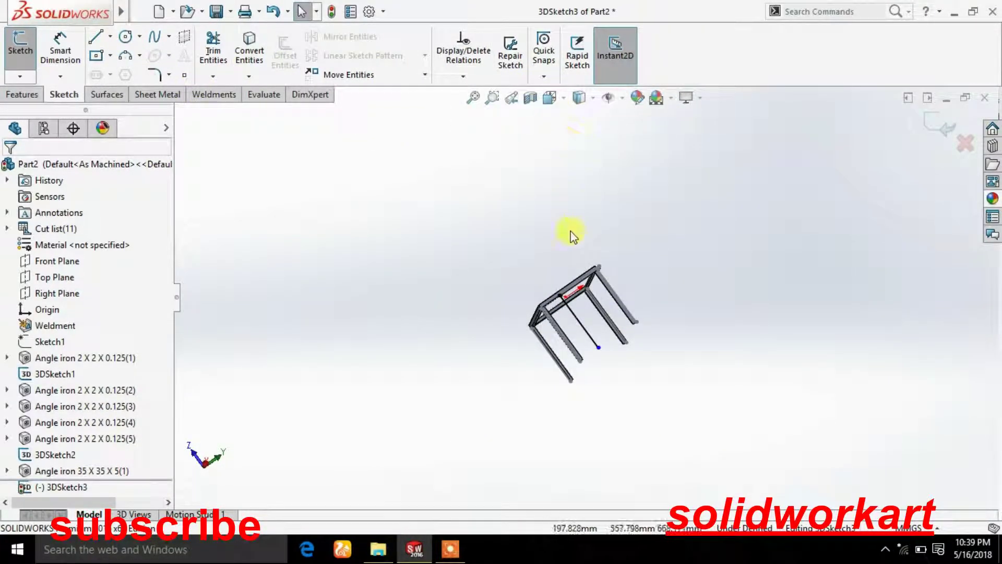
- Try an Along X relation between the line end and bottom member corner, then delete it as conflicting
middle_click_drag(595, 248, 649, 302)
scroll(649, 302, "down", 2)
scroll(637, 324, "down", 2)
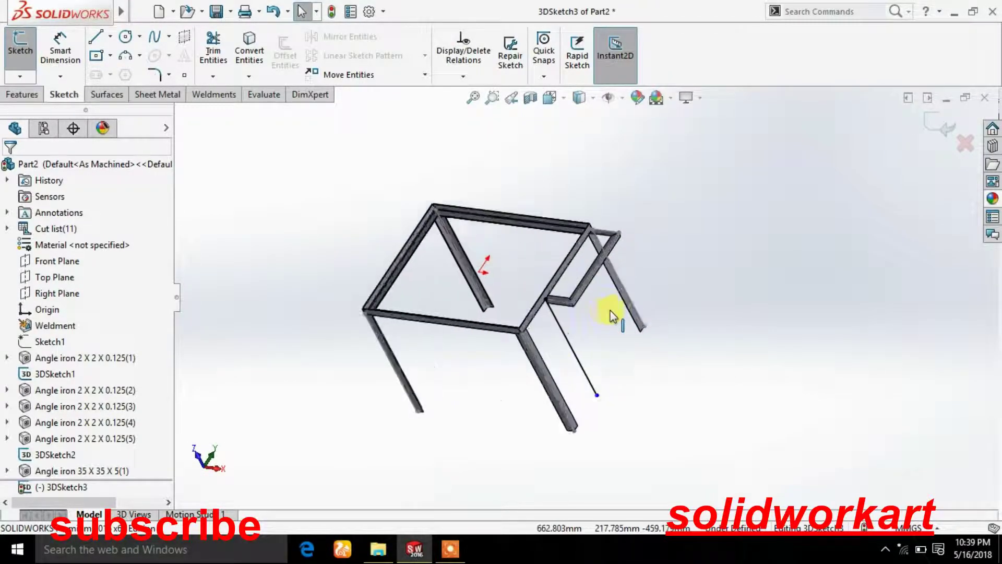
scroll(611, 313, "down", 3)
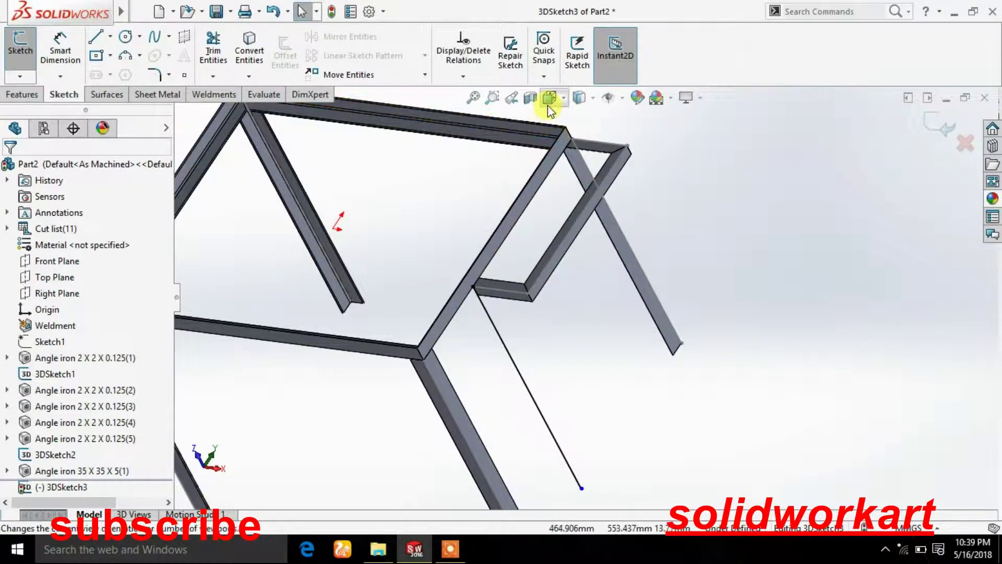
key("space")
left_click(666, 334)
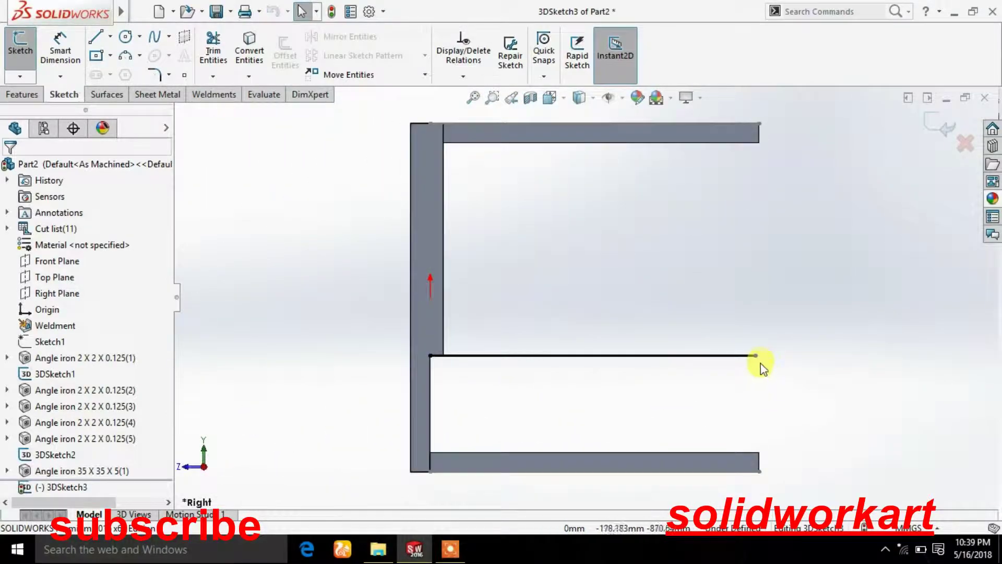
left_click(756, 356)
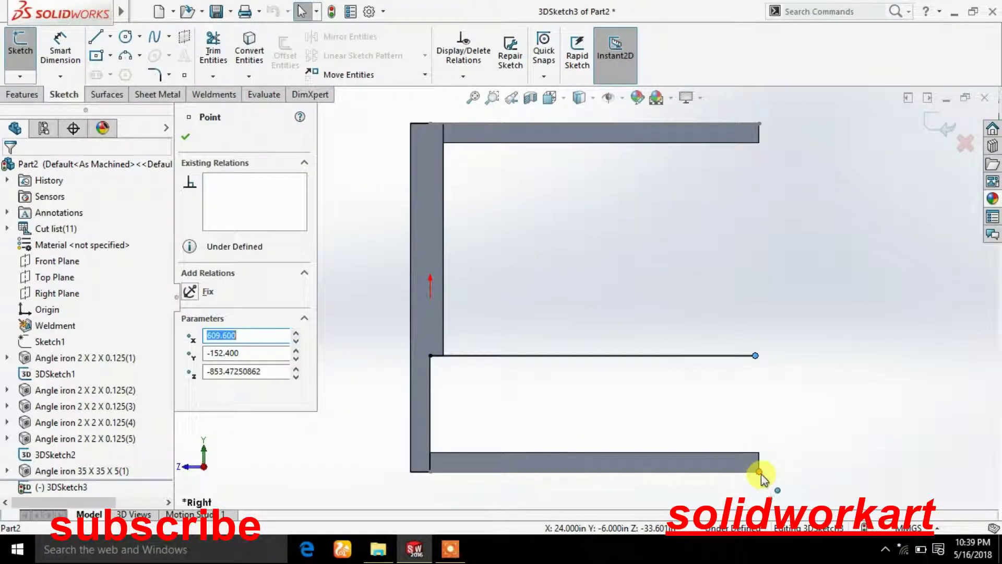
left_click(759, 471, "ctrl")
left_click(190, 373)
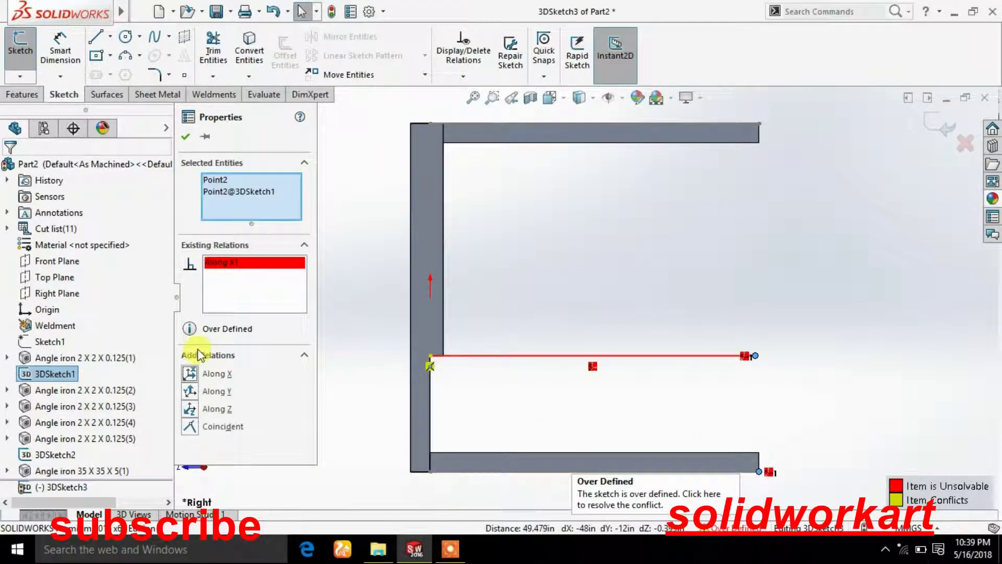
right_click(219, 291)
left_click(255, 286)
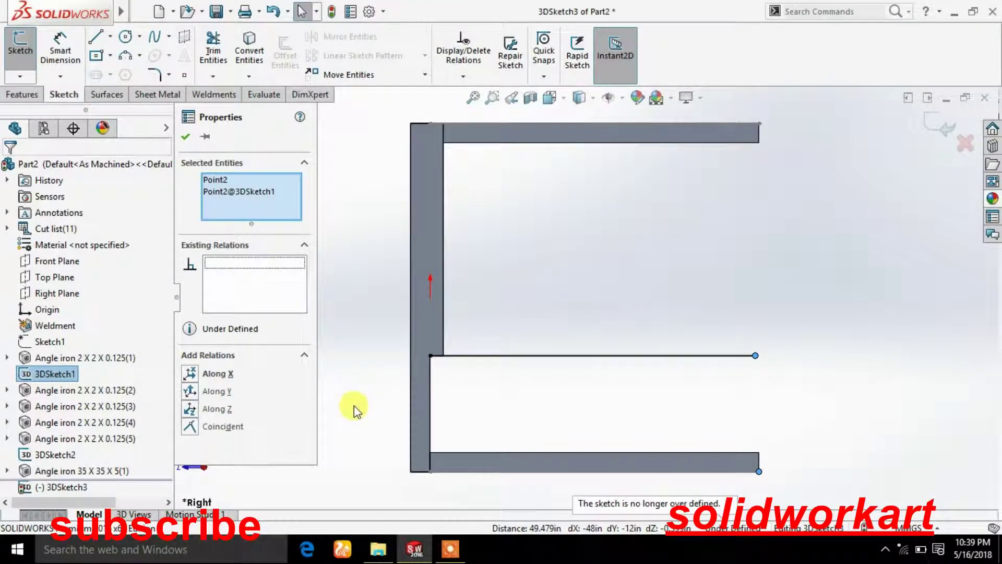
- Reorient to the Right view, tilt the frame into 3D, and clear the selection
left_click(550, 97)
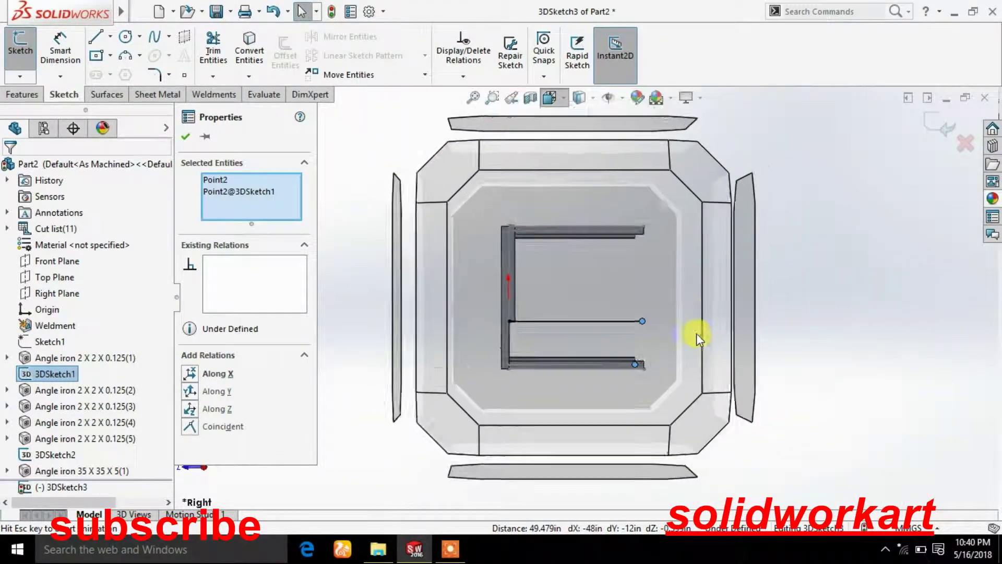
mouse_move(642, 313)
middle_mouse_down()
mouse_move(579, 360)
mouse_move(609, 329)
mouse_move(711, 338)
mouse_move(660, 302)
mouse_move(327, 346)
middle_mouse_up()
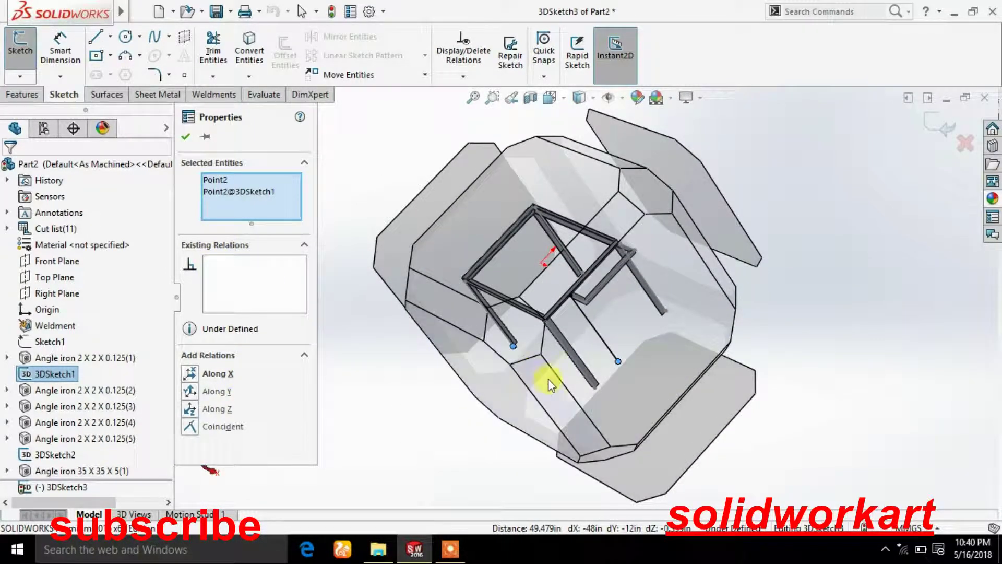
left_click(753, 397)
mouse_move(642, 410)
middle_mouse_down()
mouse_move(707, 355)
mouse_move(705, 363)
middle_mouse_up()
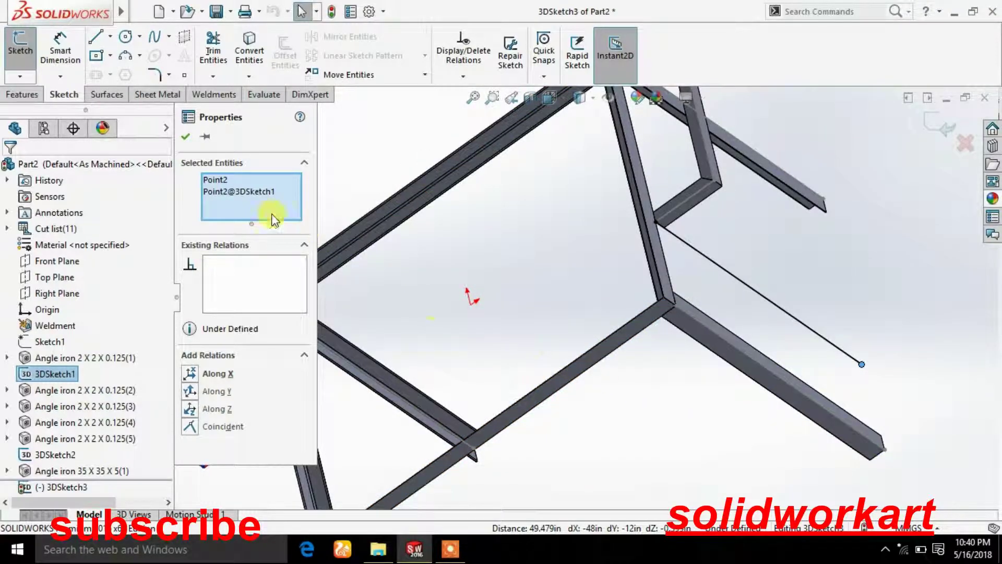
right_click(264, 188)
left_click(313, 195)
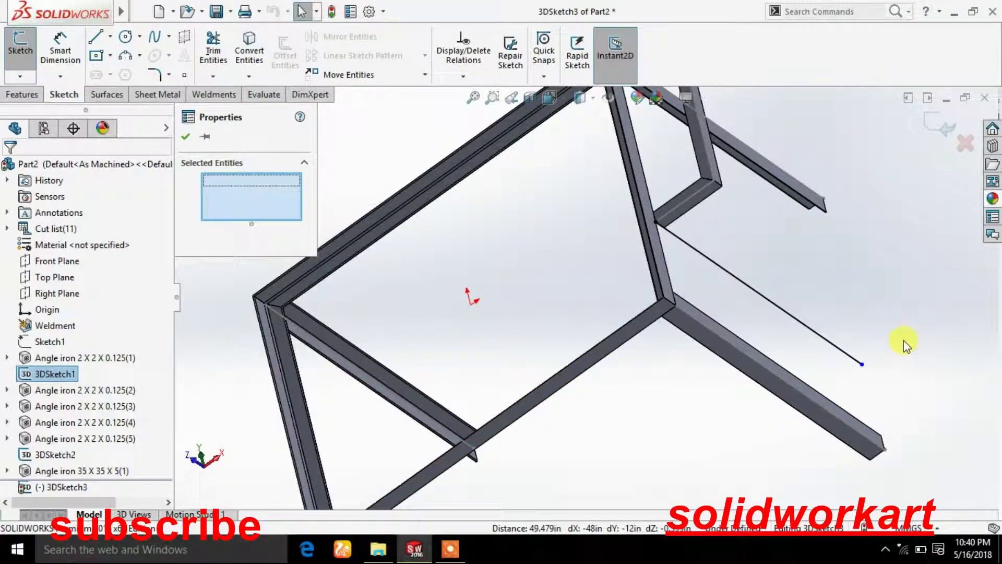
- Relate the brace line's free end to the frame corner vertex Along Y
left_click(862, 366)
left_click(884, 450, "ctrl")
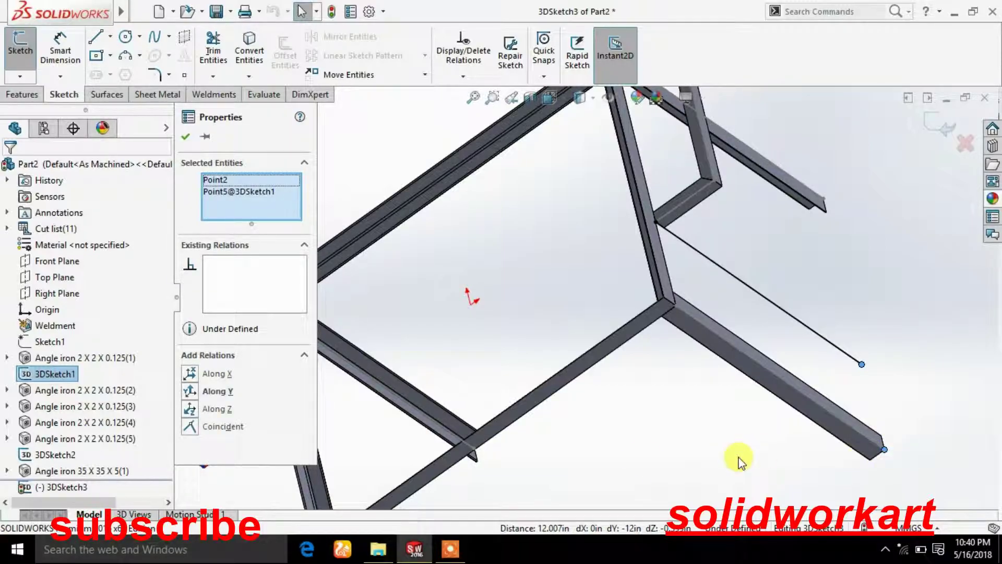
left_click(192, 393)
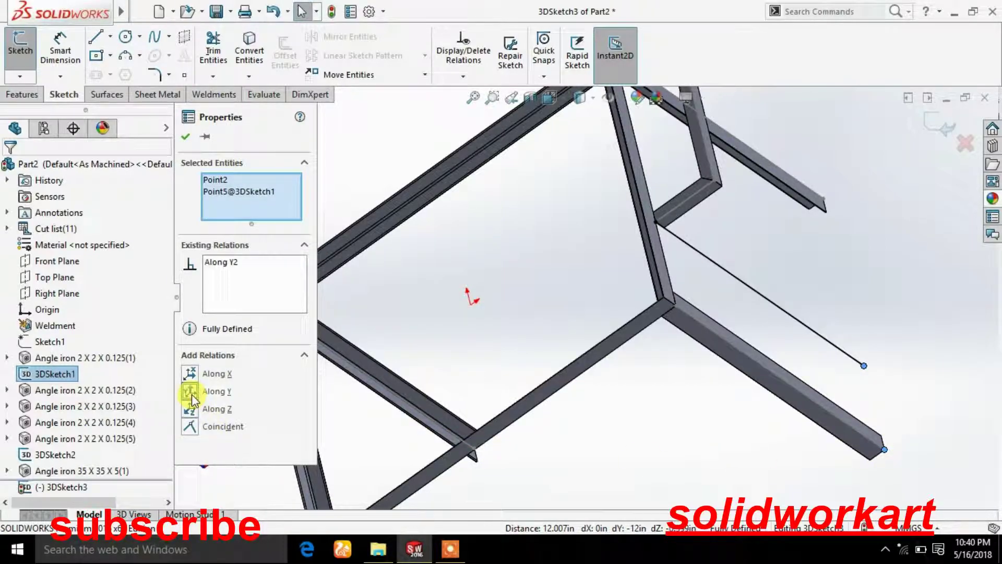
left_click(186, 137)
scroll(627, 358, "up", 5)
middle_click_drag(716, 385, 678, 385)
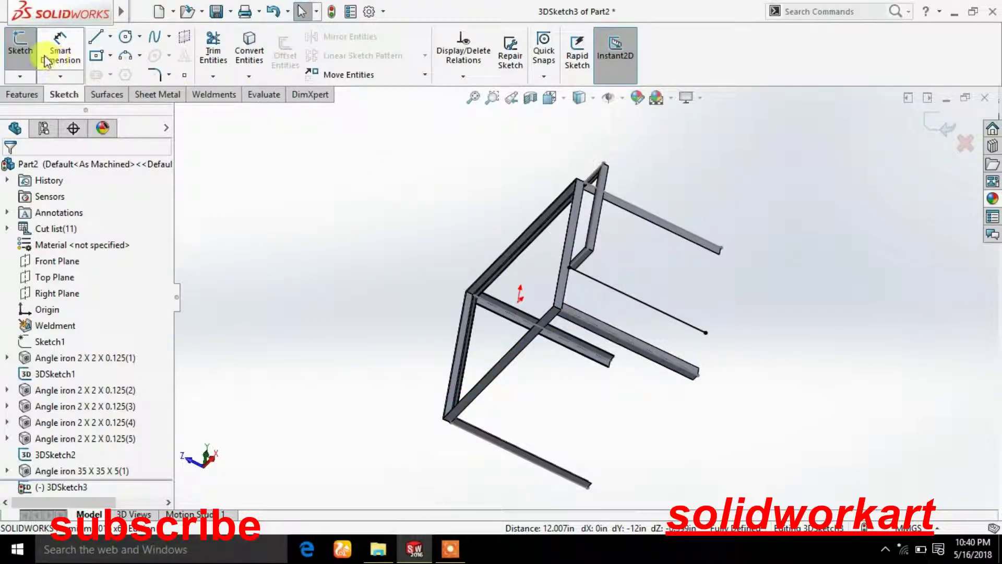
- Exit the 3D sketch and start a structural member on the brace line
left_click(214, 94)
left_click(24, 58)
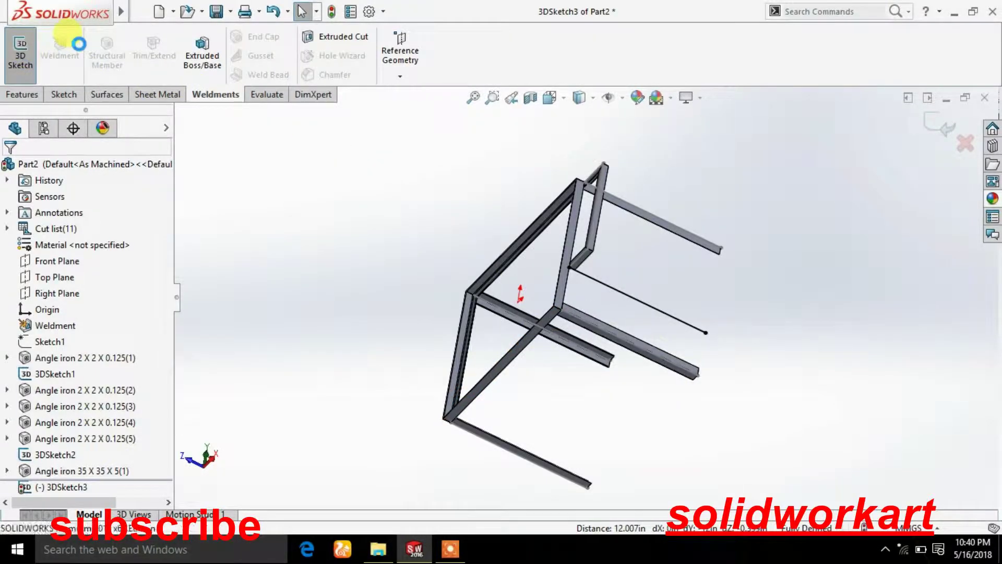
left_click(107, 50)
left_click(654, 308)
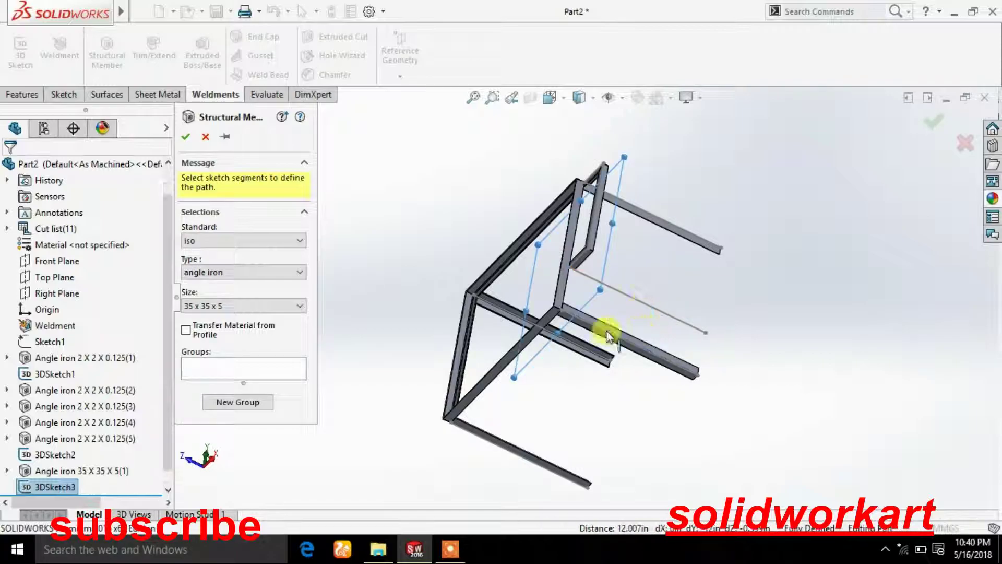
- Rotate the angle iron profile 180 degrees and create the member
scroll(599, 274, "down", 5)
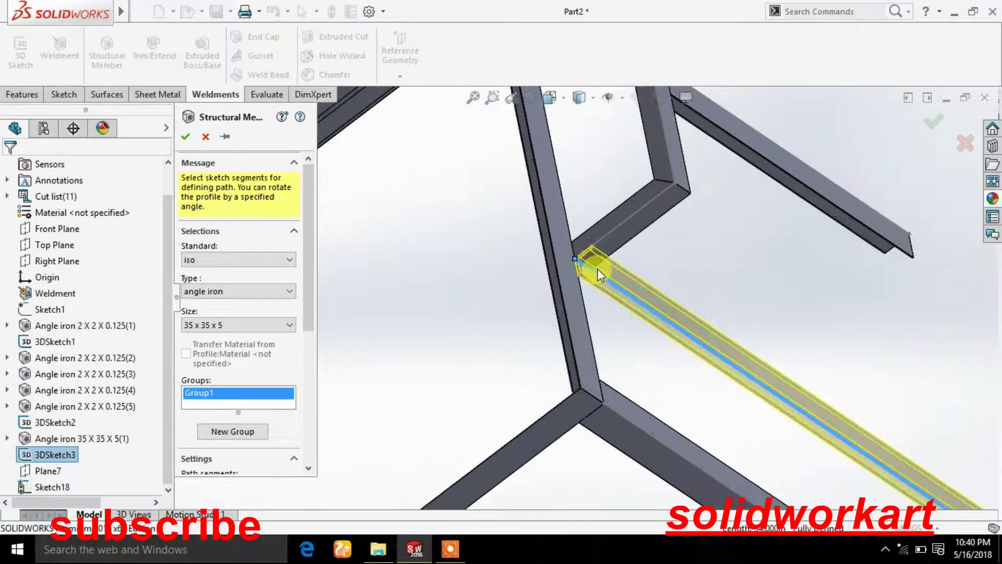
scroll(574, 277, "down", 2)
scroll(309, 295, "down", 5)
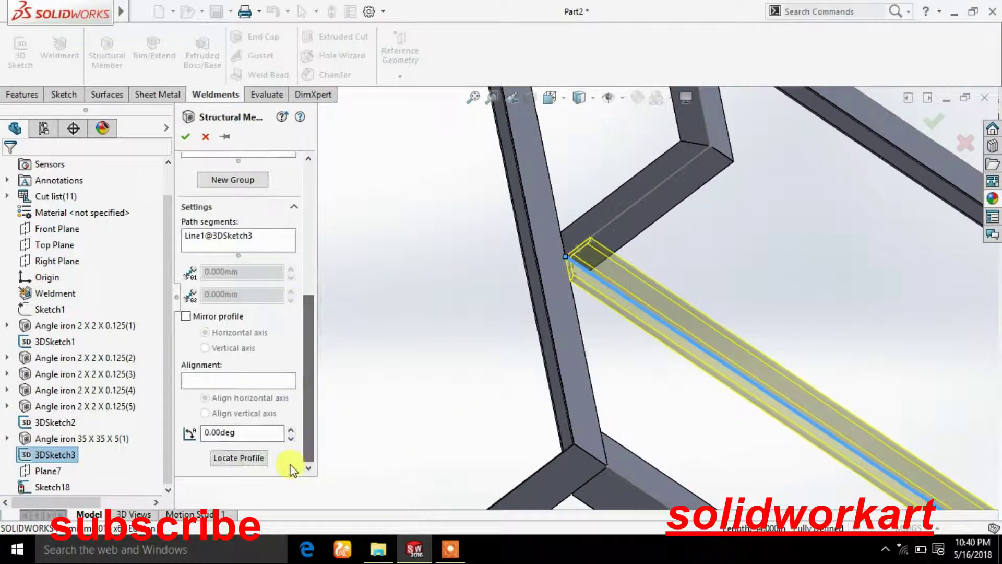
double_click(245, 433)
type("90")
key("Return")
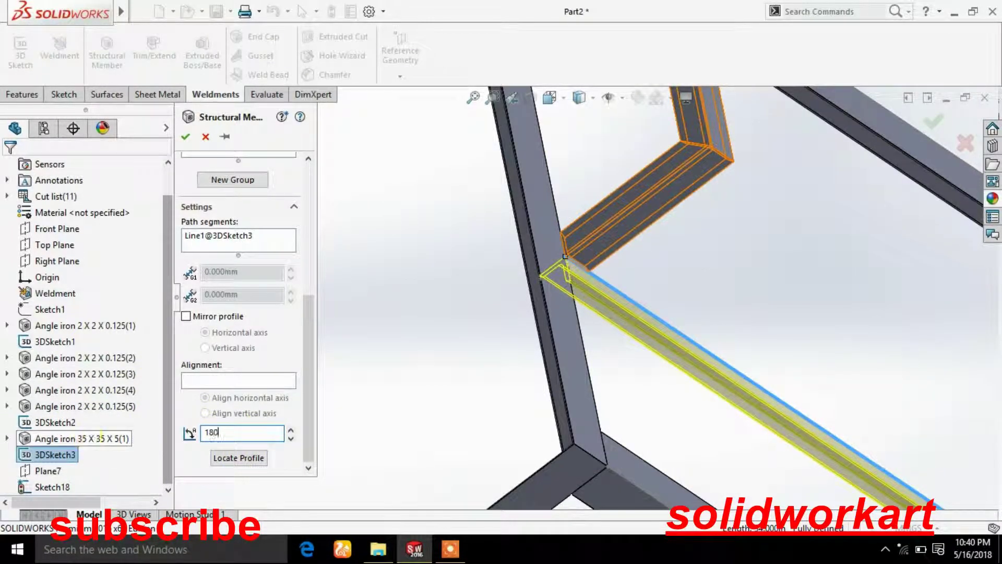
key("Return")
left_click(186, 136)
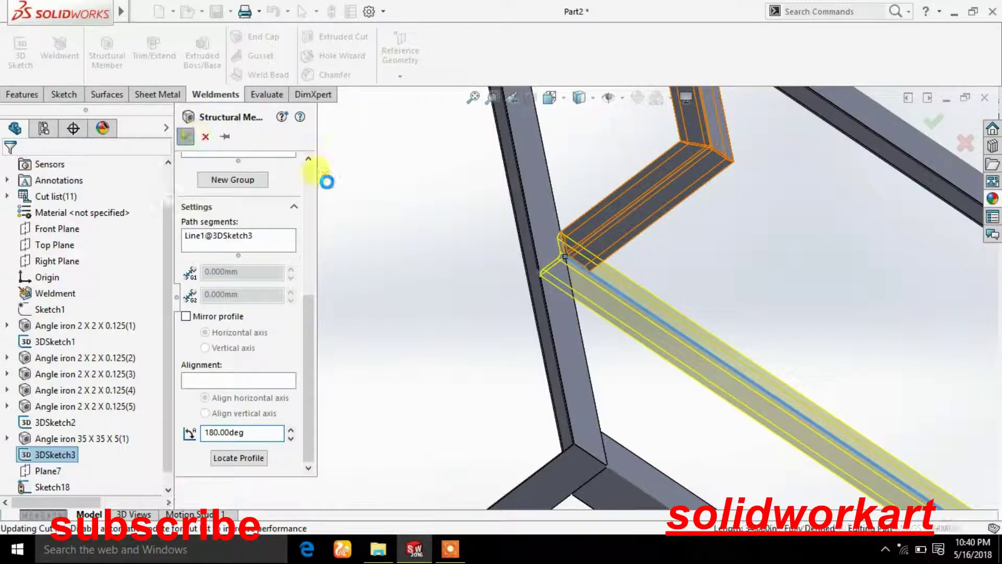
scroll(755, 358, "up", 3)
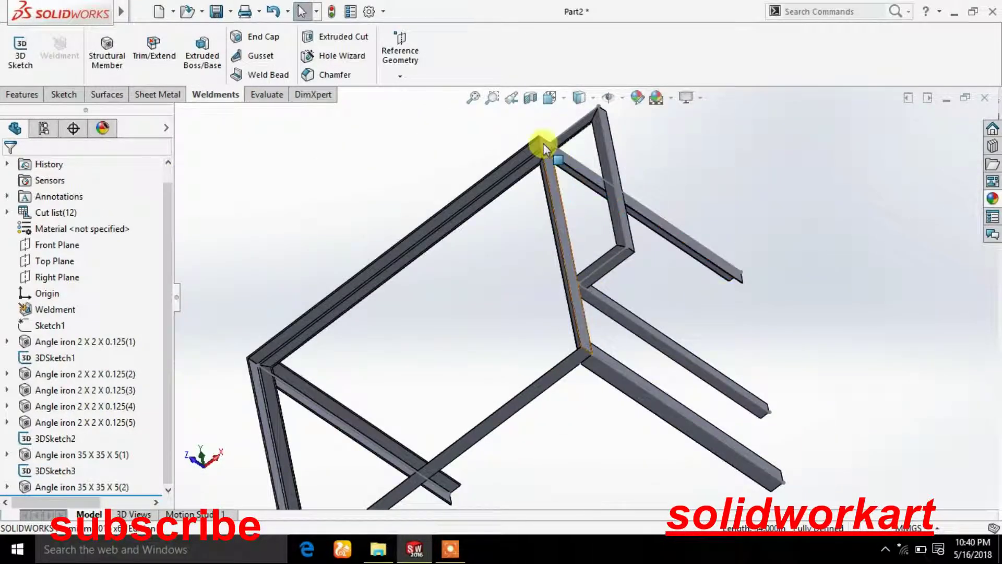
- Start a new 3D sketch and draw a line hanging down from the frame corner
left_click(21, 52)
left_click(95, 37)
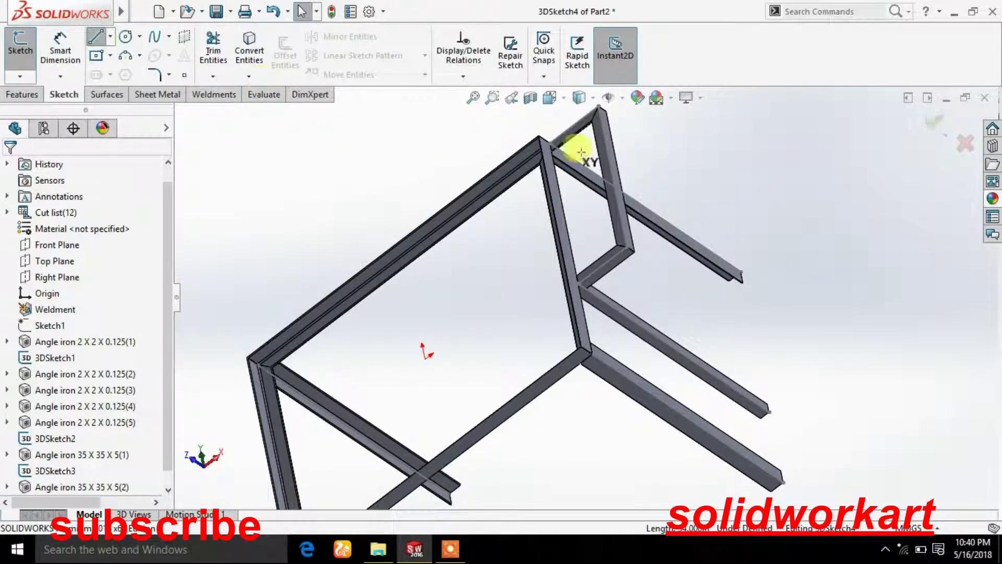
left_click(633, 255)
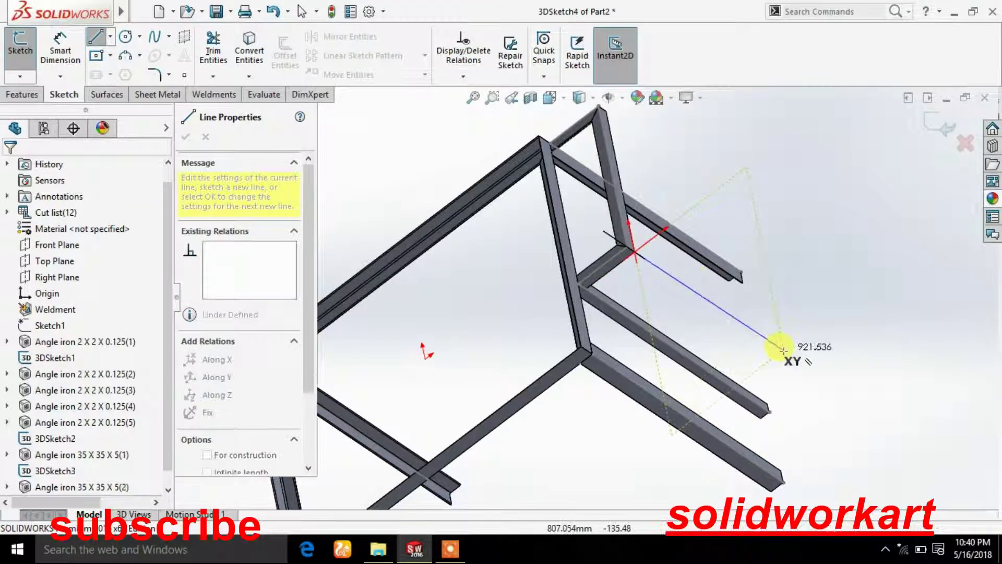
mouse_move(788, 362)
middle_mouse_down()
mouse_move(736, 347)
mouse_move(767, 347)
middle_mouse_up()
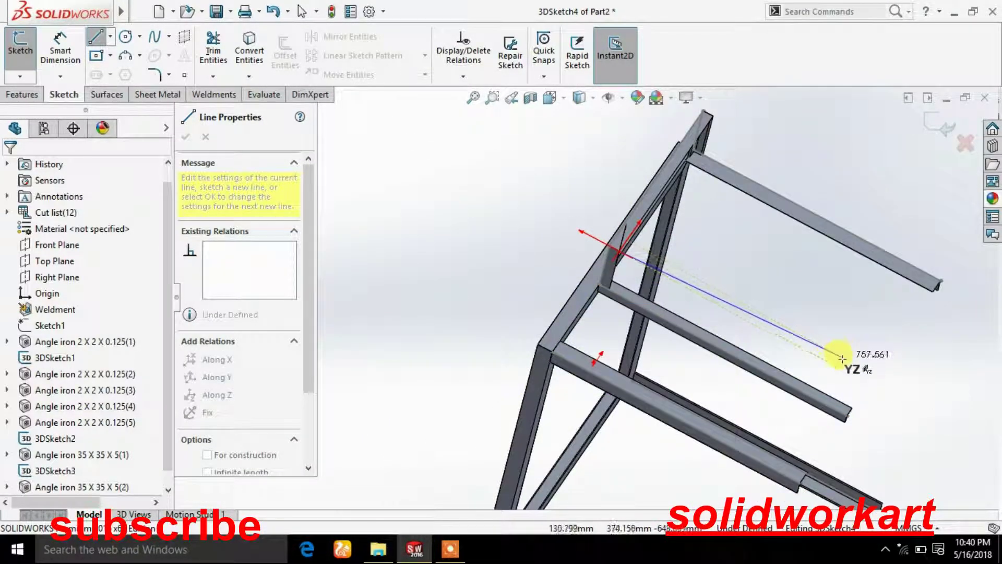
left_click(844, 370)
right_click(845, 365)
left_click(866, 369)
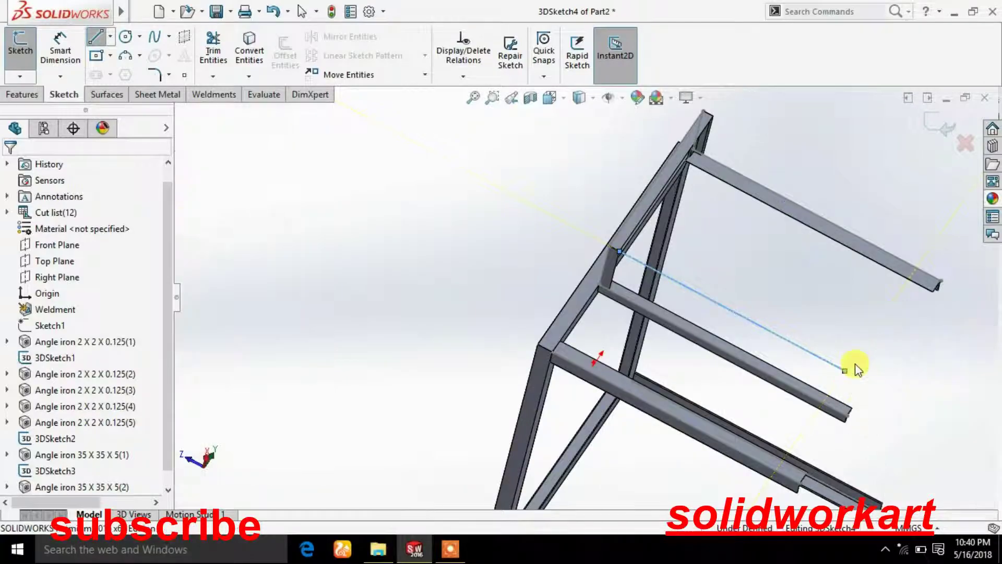
- Tie the new line's lower end to the leg's bottom vertex with an Along X relation
left_click(549, 97)
left_click(649, 218)
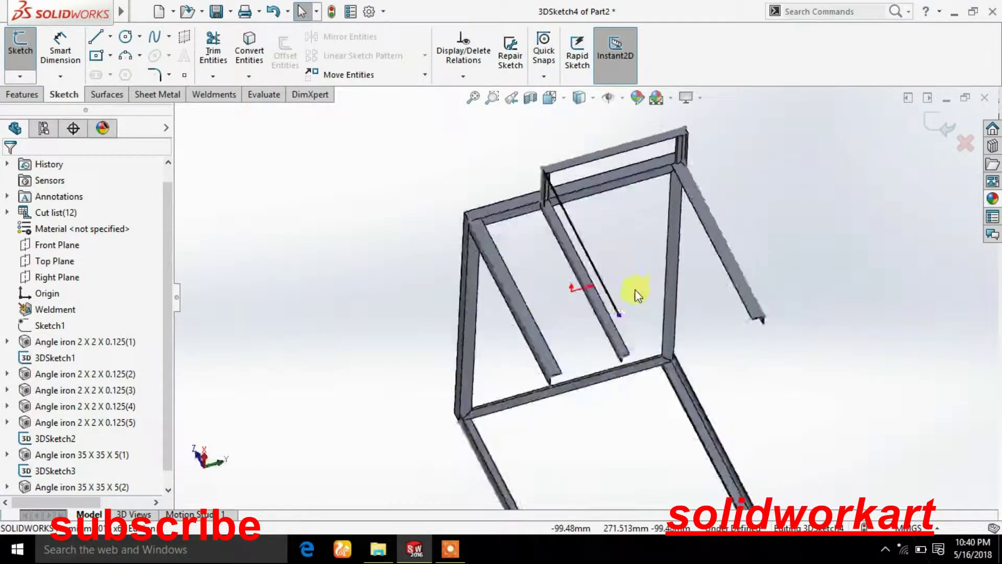
mouse_move(583, 296)
middle_mouse_down()
mouse_move(586, 286)
mouse_move(642, 402)
middle_mouse_up()
scroll(662, 436, "down", 5)
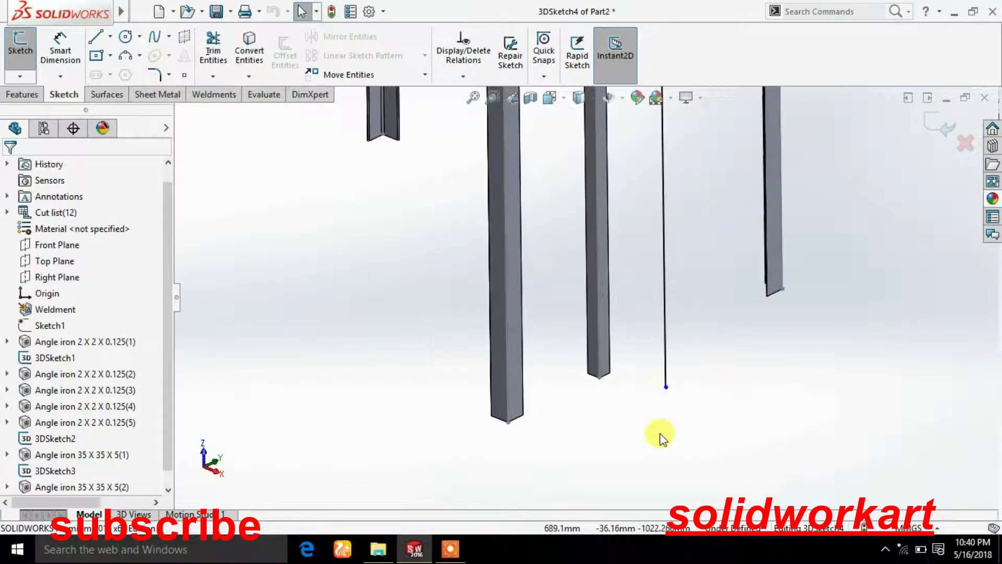
scroll(510, 322, "down", 3)
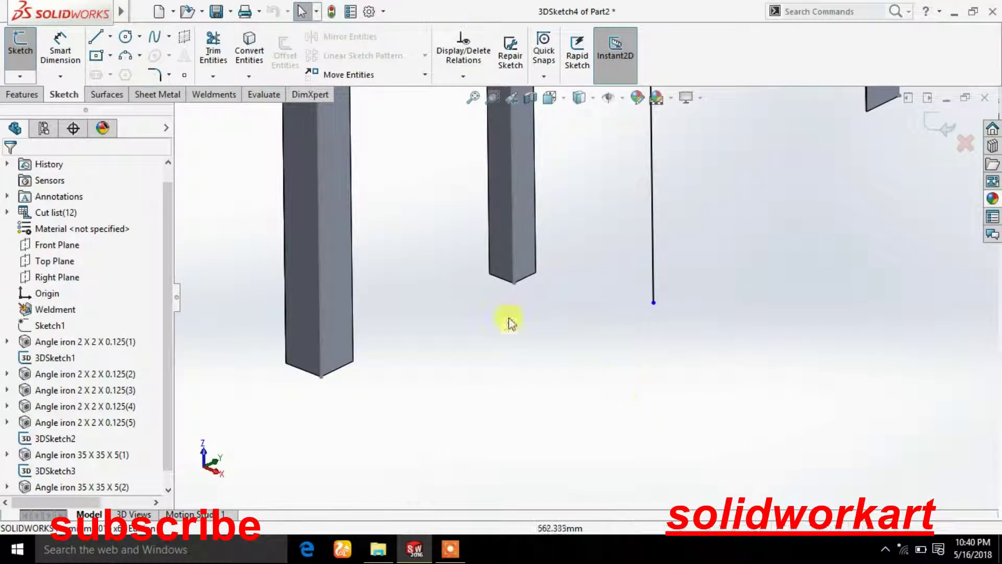
left_click(515, 286)
left_click(653, 303, "ctrl")
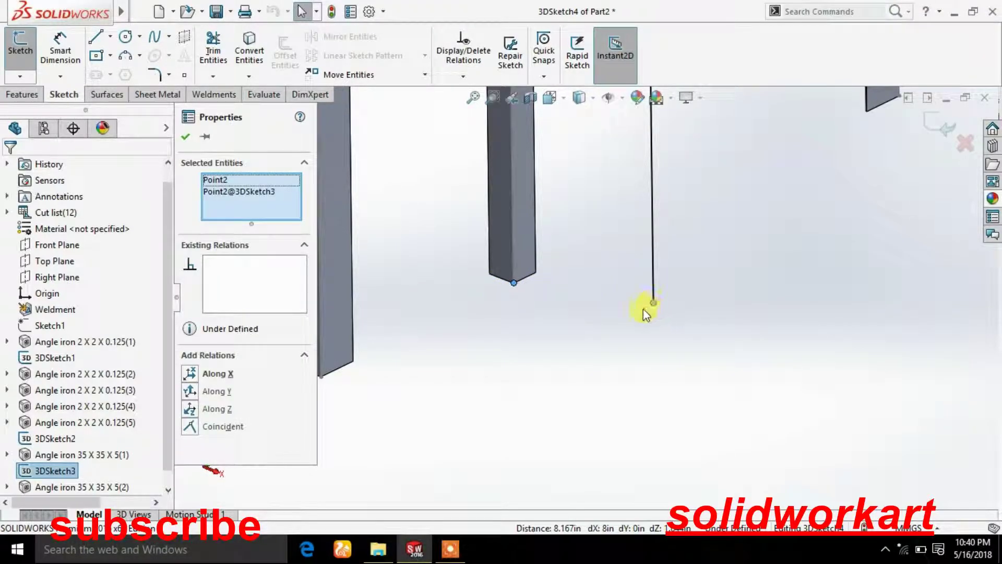
left_click(212, 371)
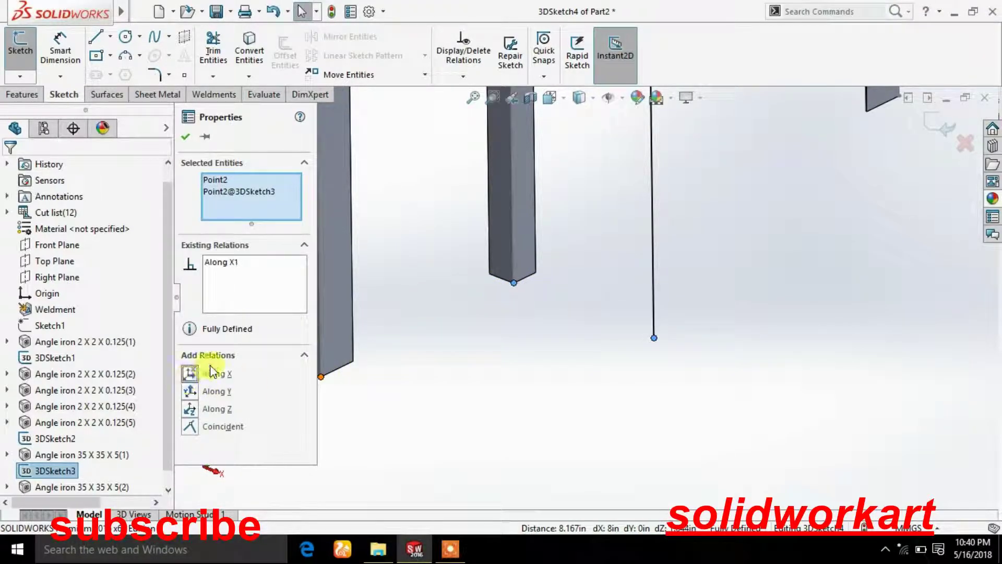
left_click(187, 138)
scroll(598, 235, "up", 3)
scroll(598, 250, "up", 3)
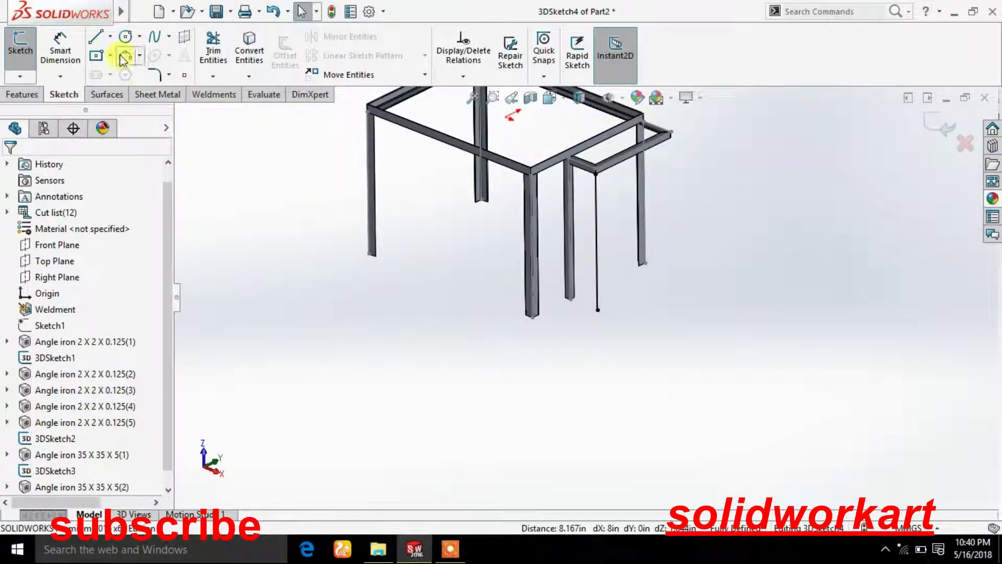
- Draw a second vertical line down from another frame corner
left_click(99, 44)
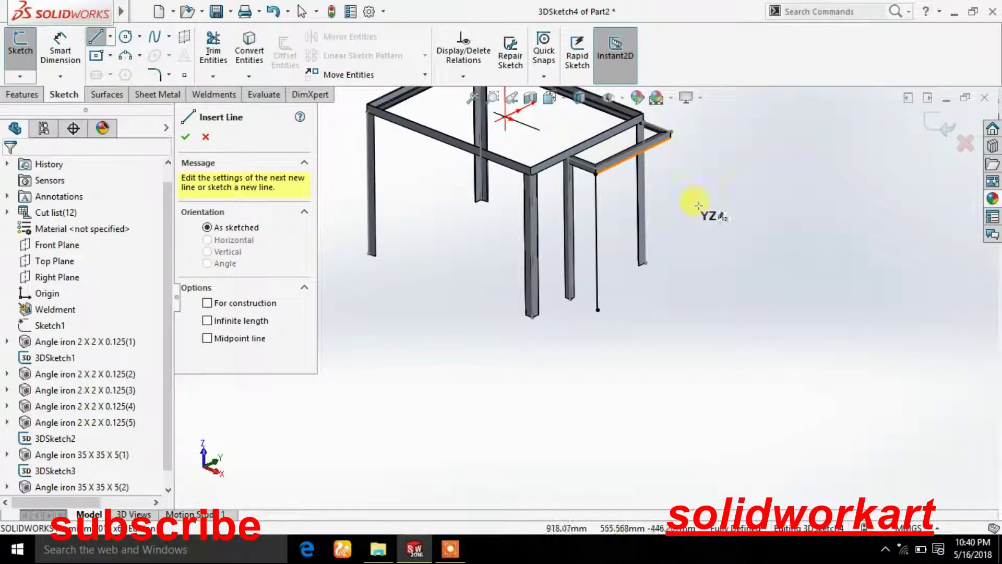
scroll(672, 206, "down", 2)
scroll(649, 146, "down", 3)
scroll(593, 268, "down", 3)
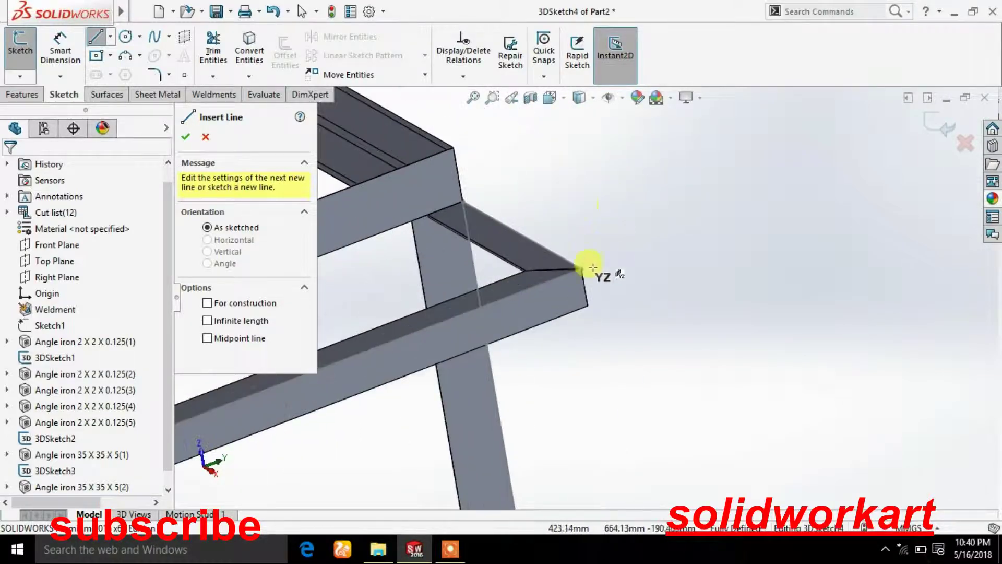
left_click(587, 307)
scroll(600, 381, "up", 3)
scroll(600, 407, "up", 3)
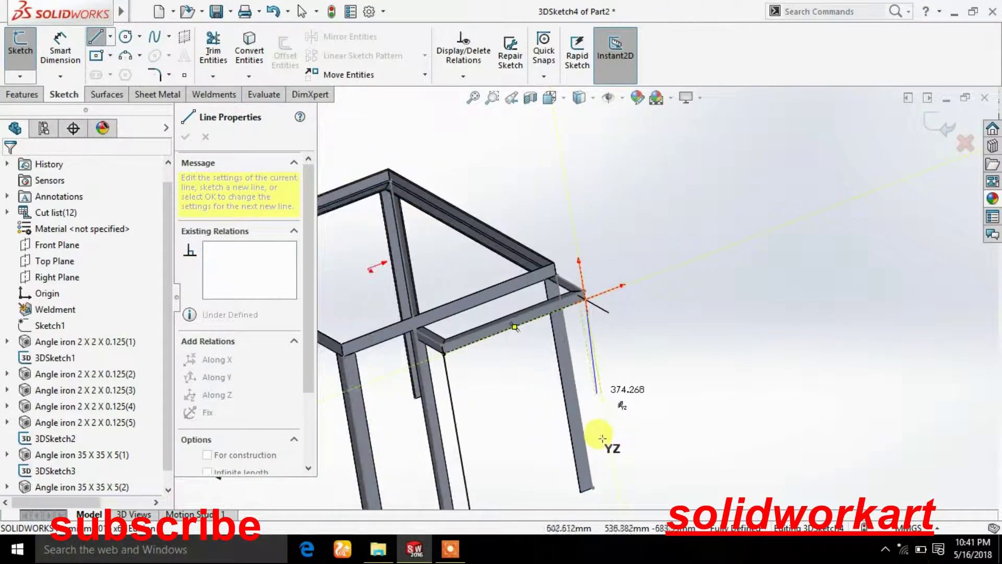
scroll(603, 438, "up", 2)
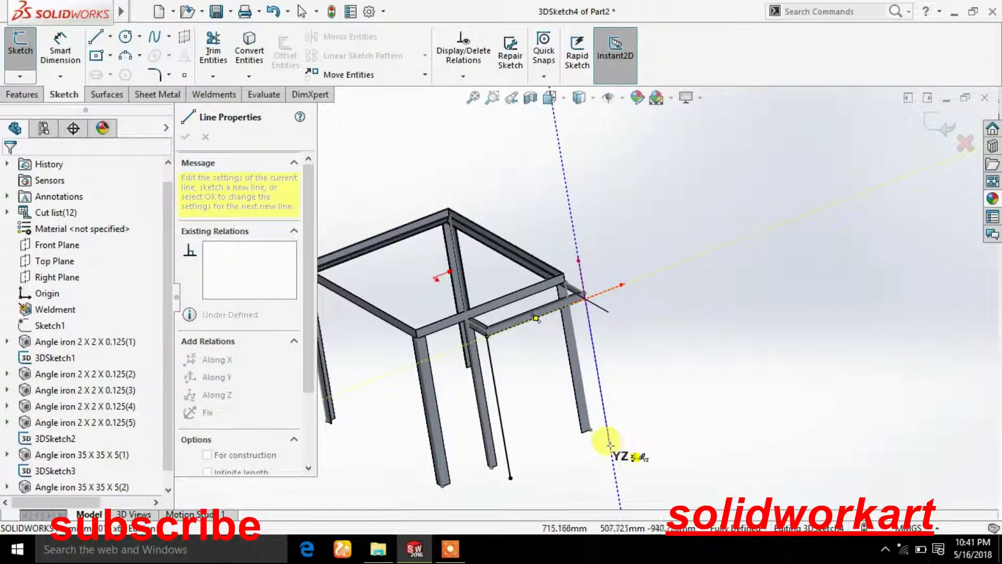
scroll(609, 444, "up", 2)
scroll(615, 433, "up", 1)
left_click(615, 443)
right_click(638, 410)
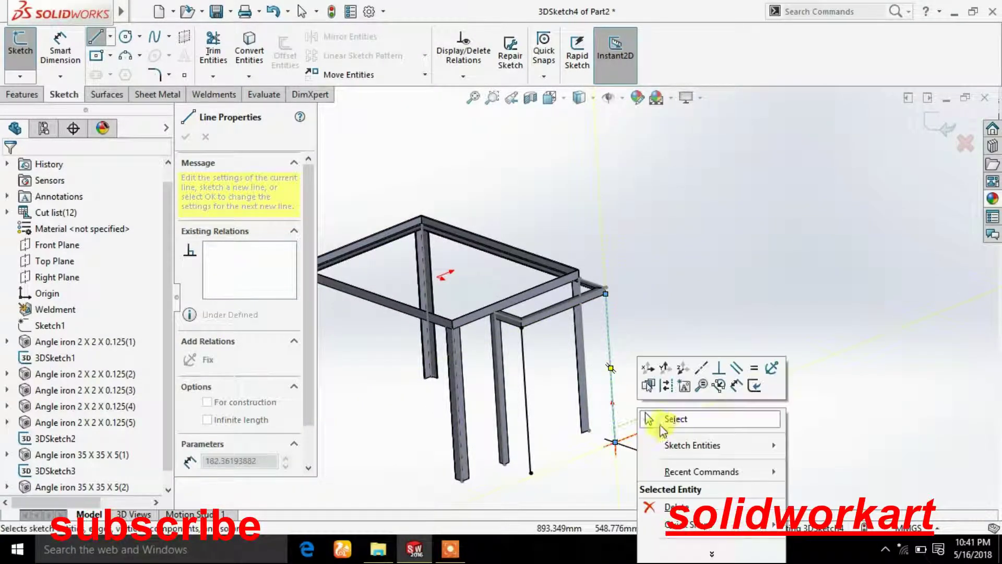
left_click(660, 422)
- Align the bottom ends of the two vertical lines with an Along Y relation
scroll(545, 478, "down", 2)
scroll(522, 446, "down", 3)
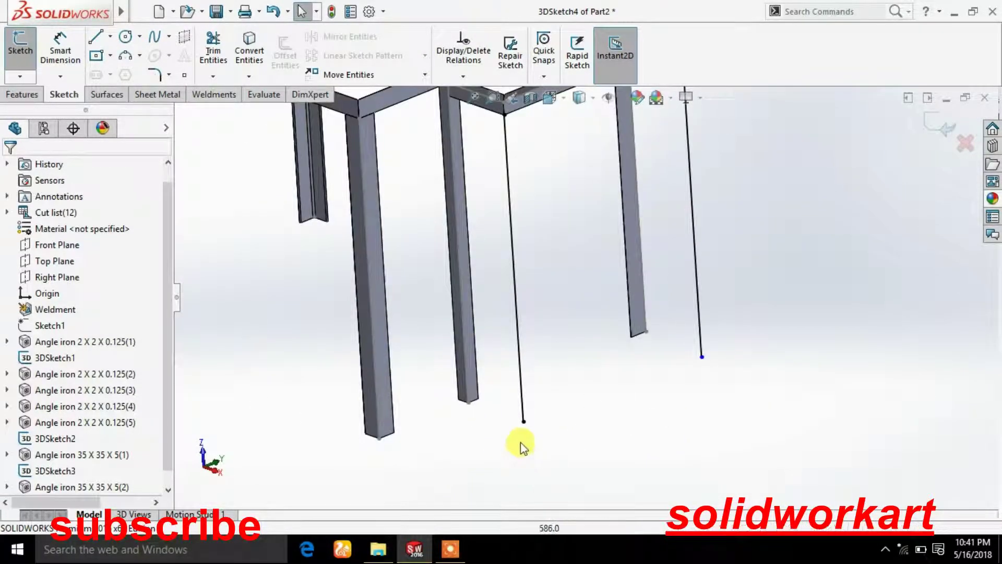
left_click(524, 421)
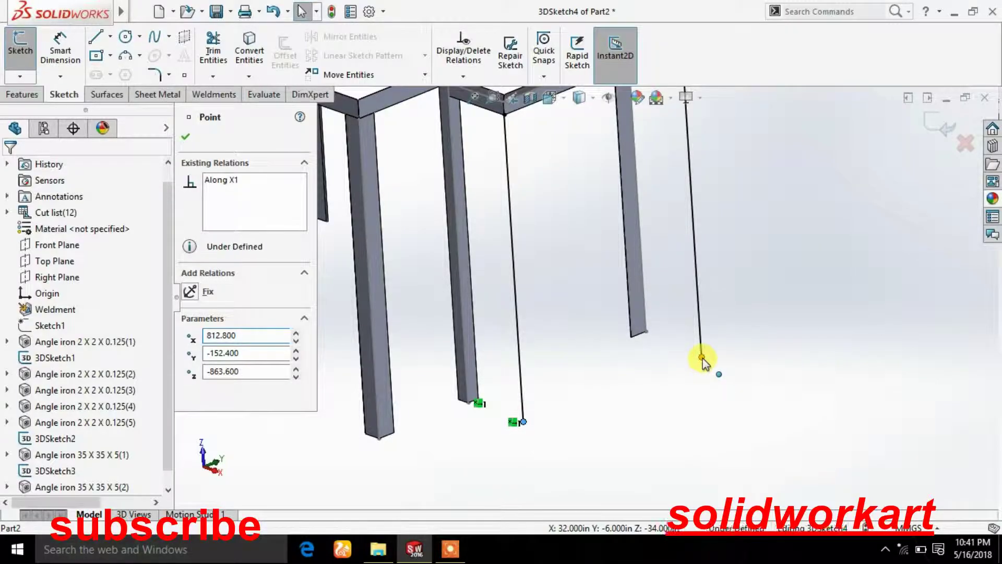
left_click(469, 402, "ctrl")
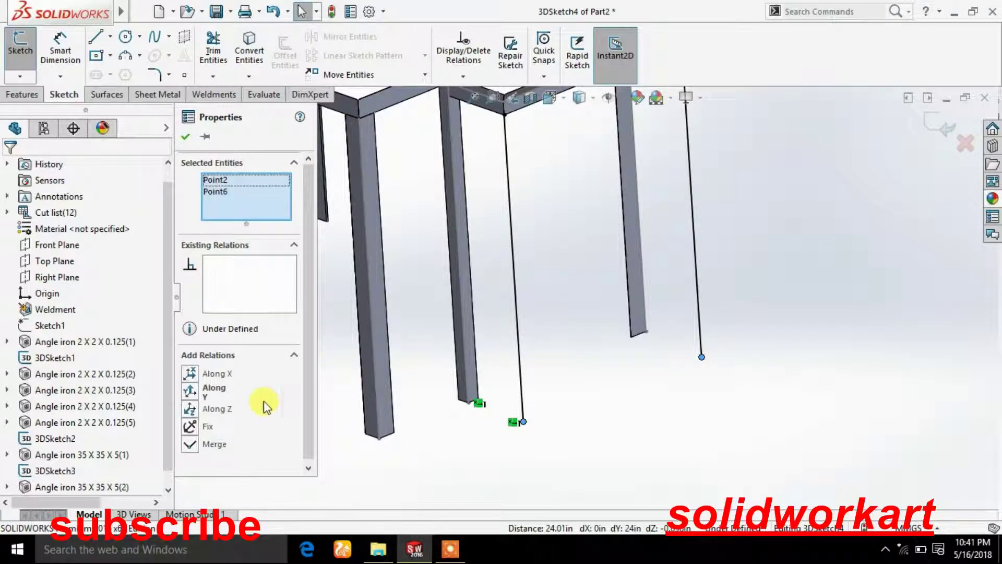
left_click(193, 400)
key("Escape")
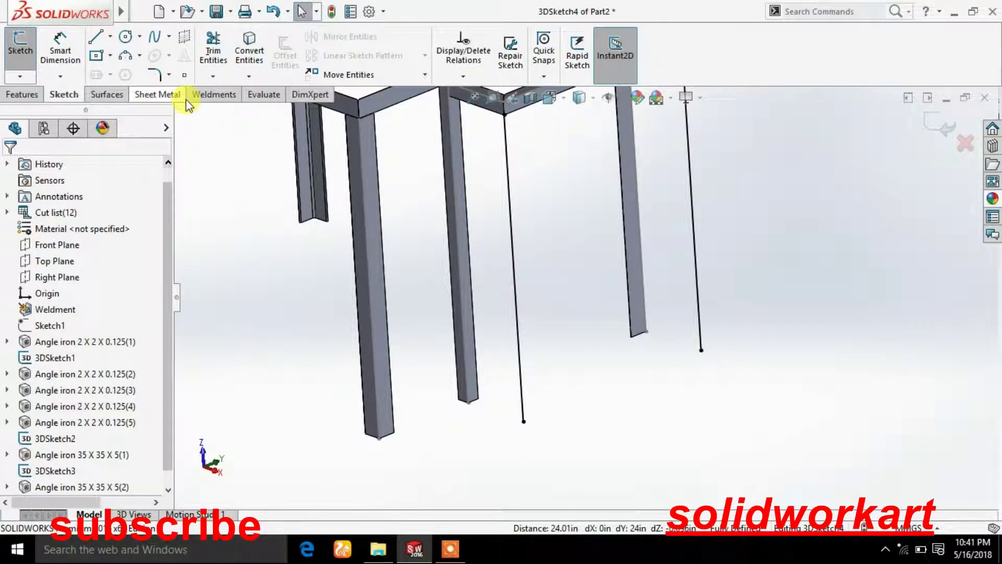
left_click(214, 94)
- Exit the sketch and add a 35 x 35 x 5 angle iron on the left vertical line, rotated 180°
left_click(20, 52)
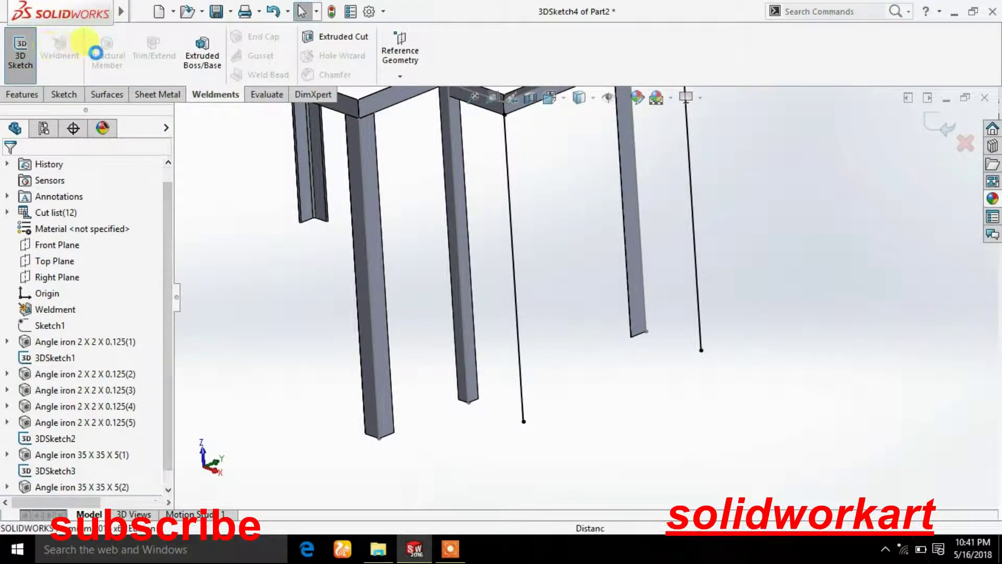
left_click(107, 55)
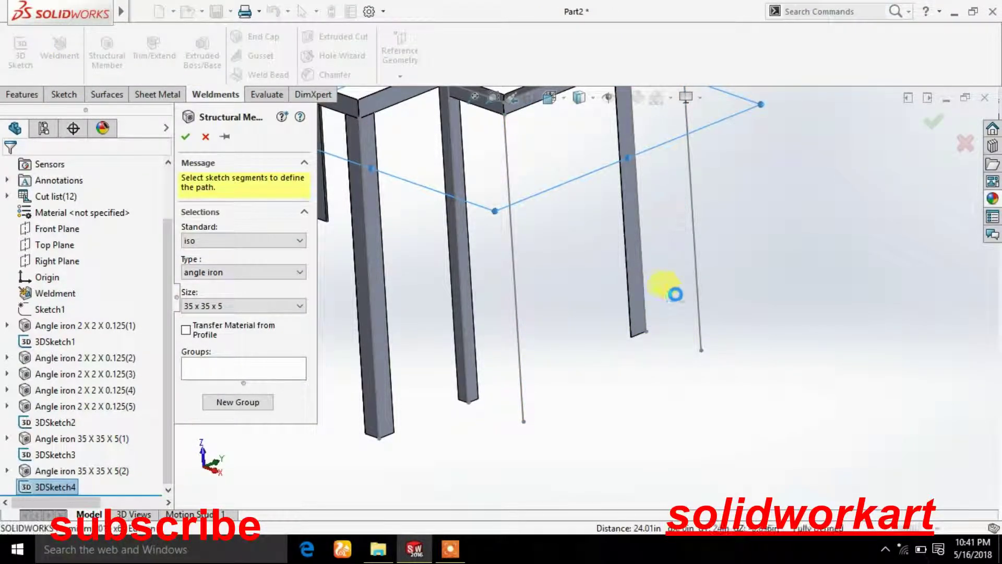
left_click(515, 315)
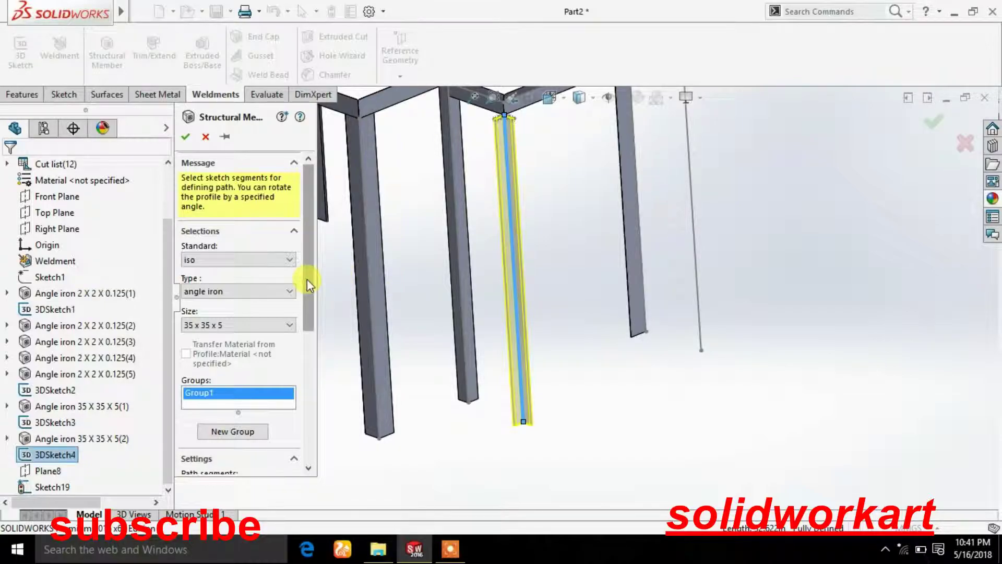
left_click_drag(307, 278, 302, 443)
left_click(260, 433)
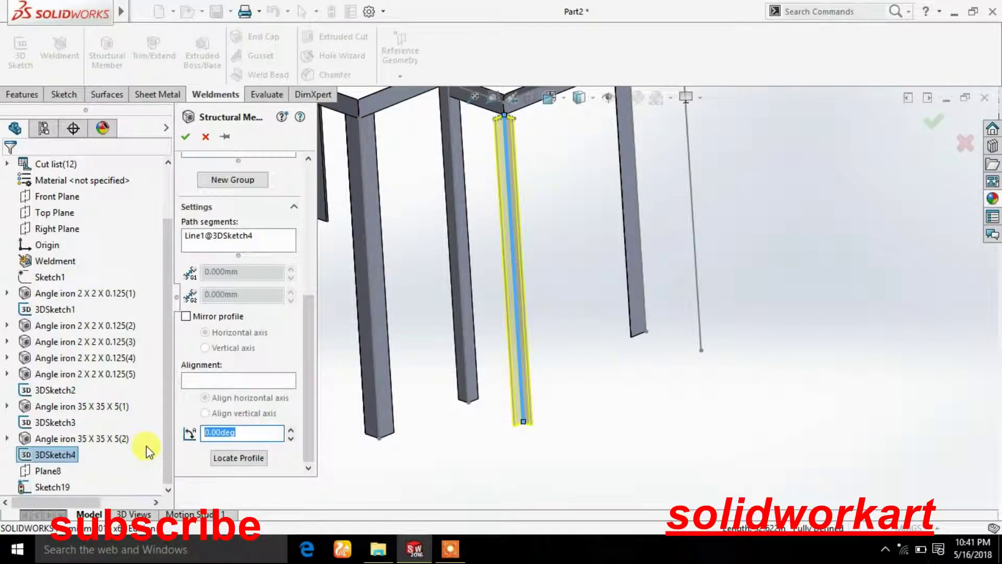
type("90")
key("Return")
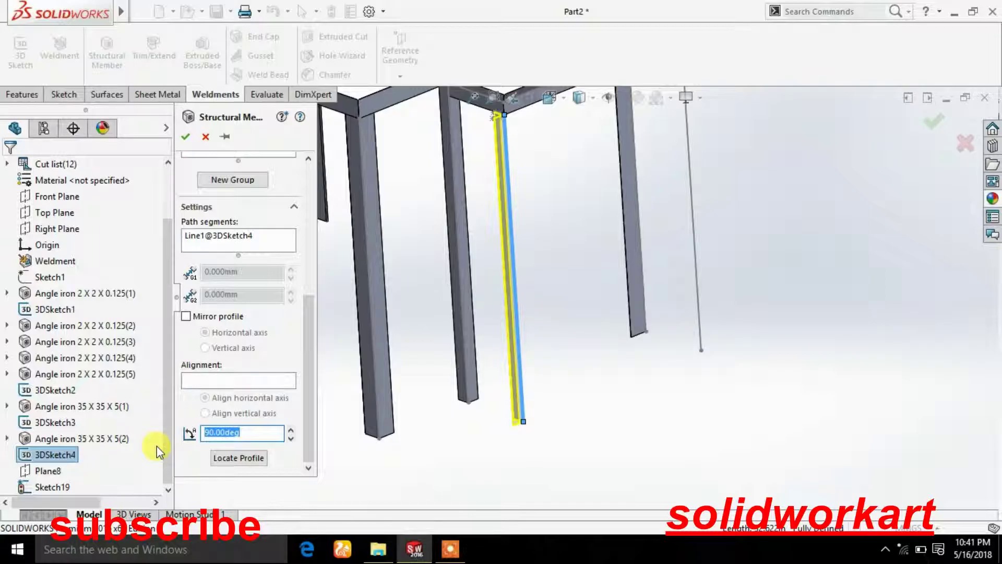
type("180")
key("Return")
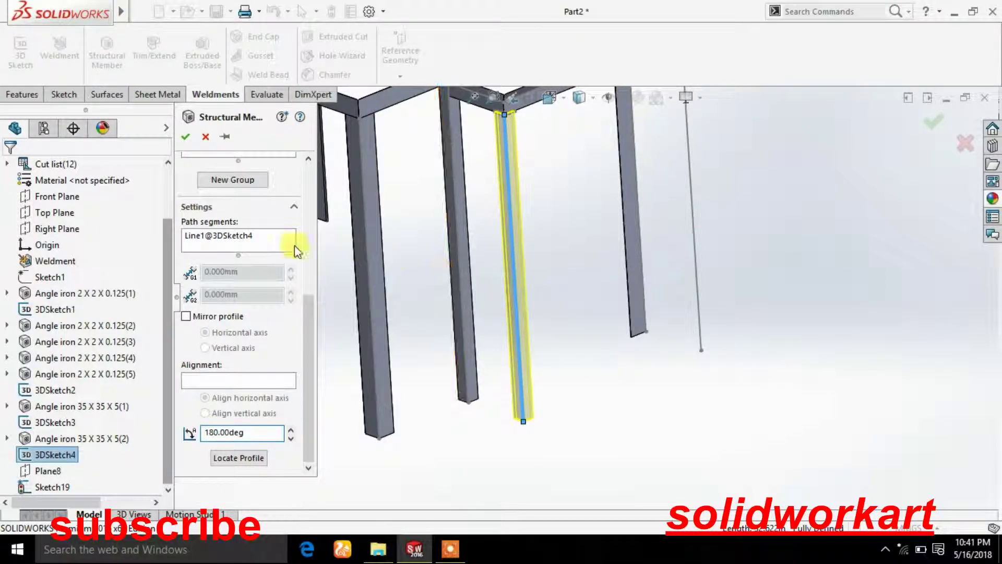
left_click(186, 136)
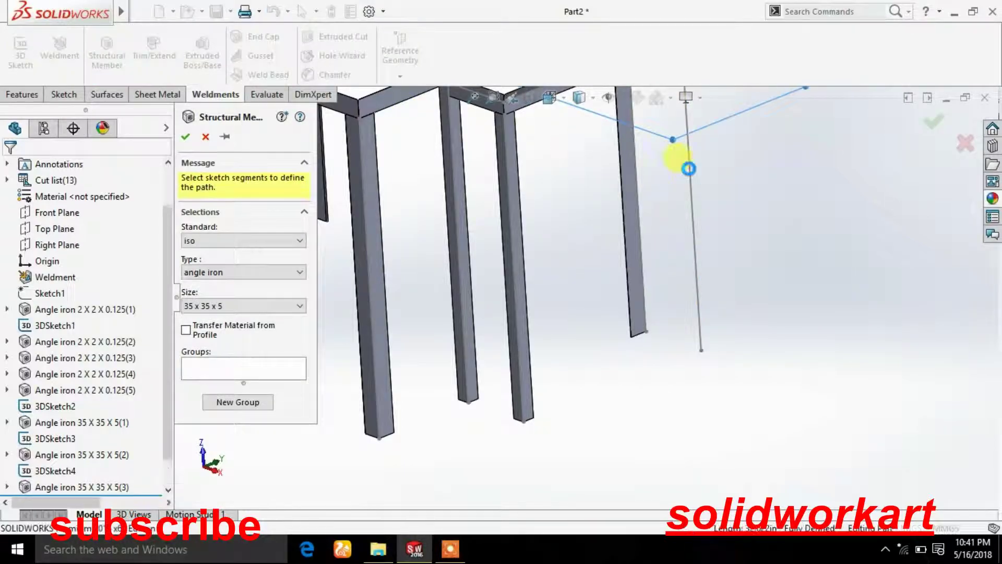
- Preview a 35 x 35 x 5 angle iron along Line2, trying 180° and 270° before settling on 90°
left_click(688, 169)
key("Down")
key("Down")
key("Down")
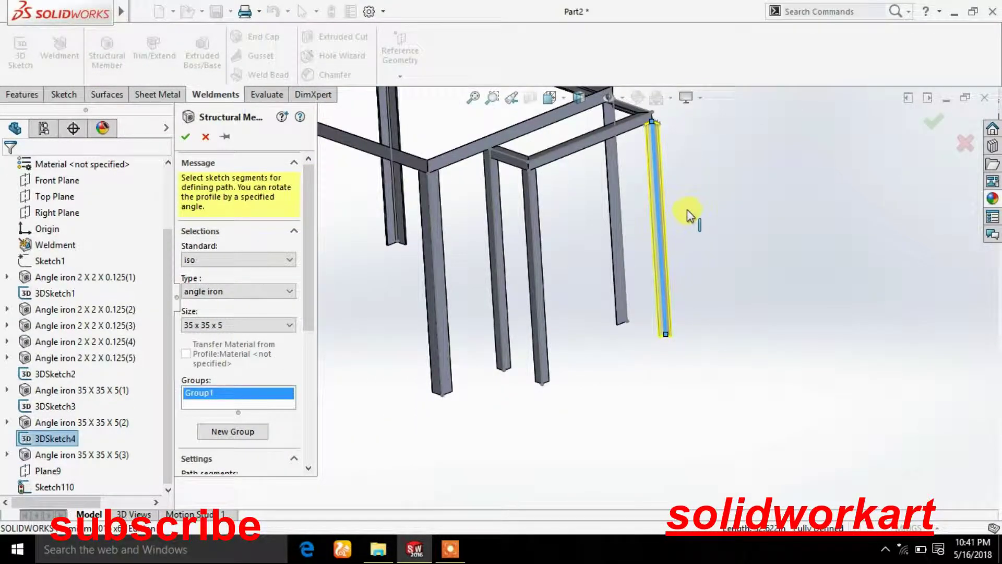
left_click_drag(307, 274, 315, 362)
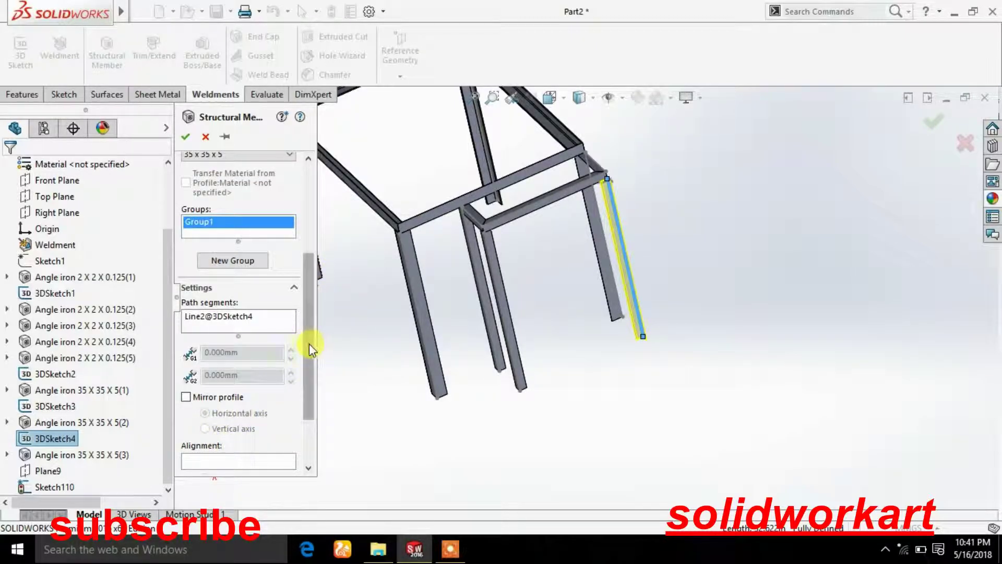
scroll(293, 376, "down", 3)
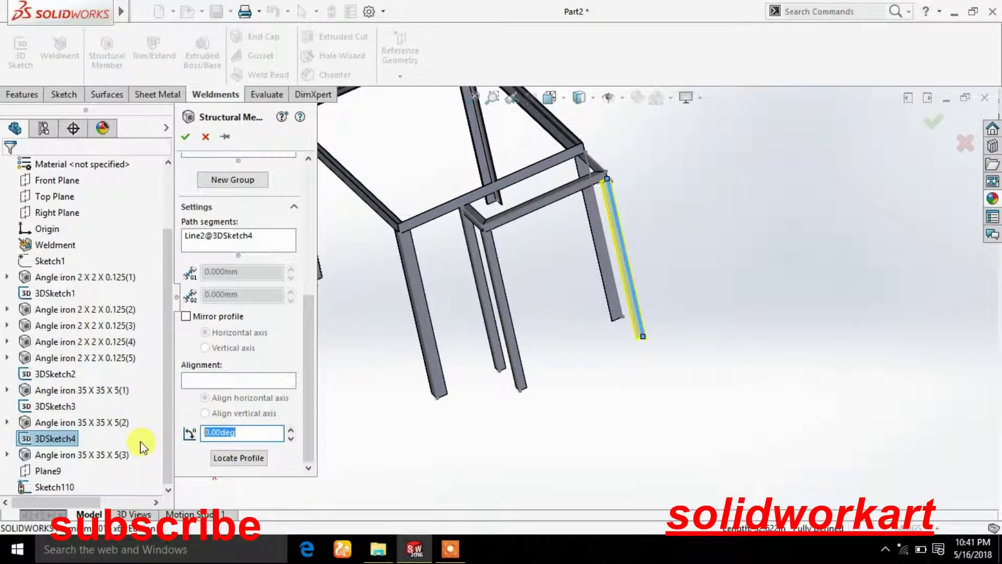
type("180")
key("Return")
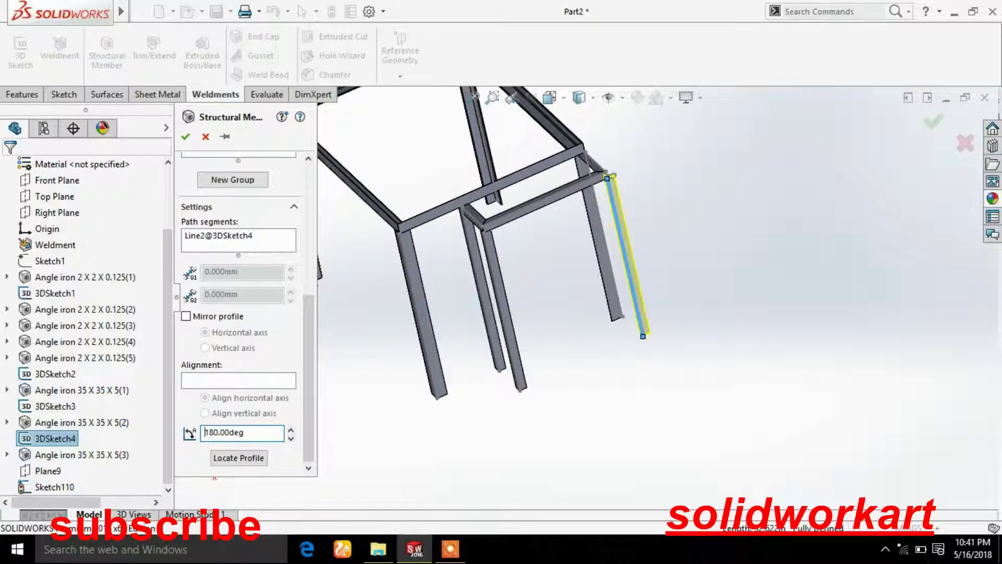
double_click(256, 432)
type("270")
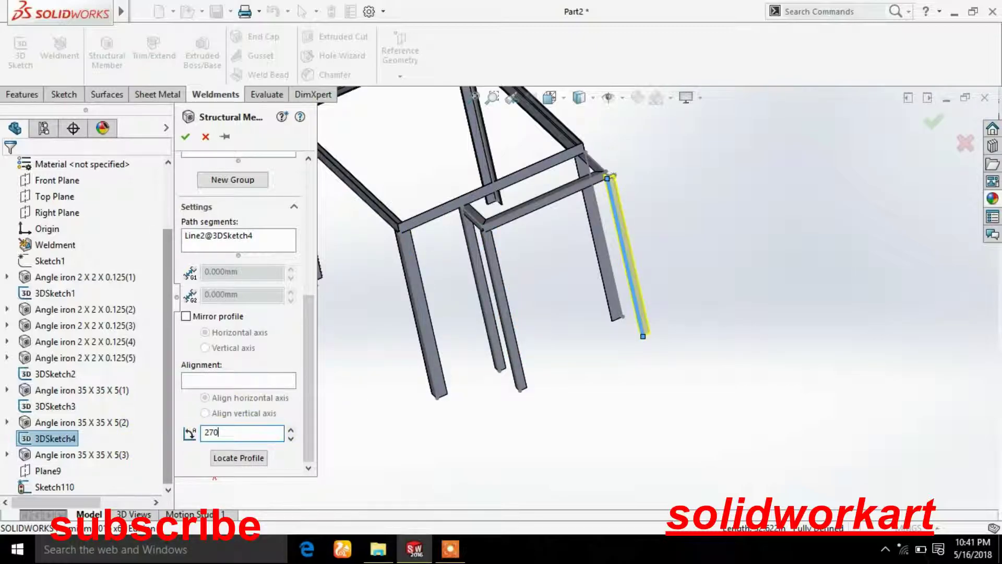
key("Return")
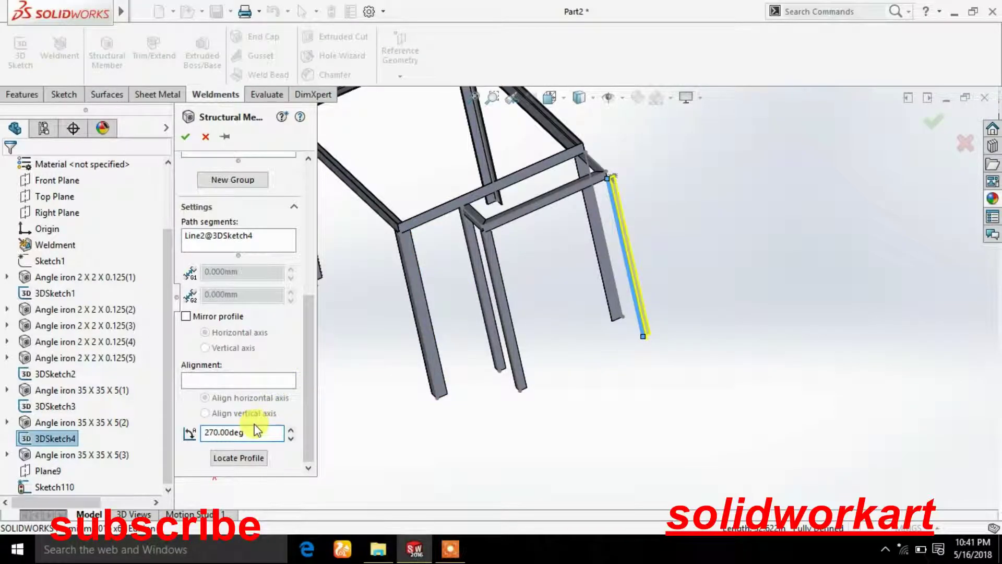
type("90")
key("Return")
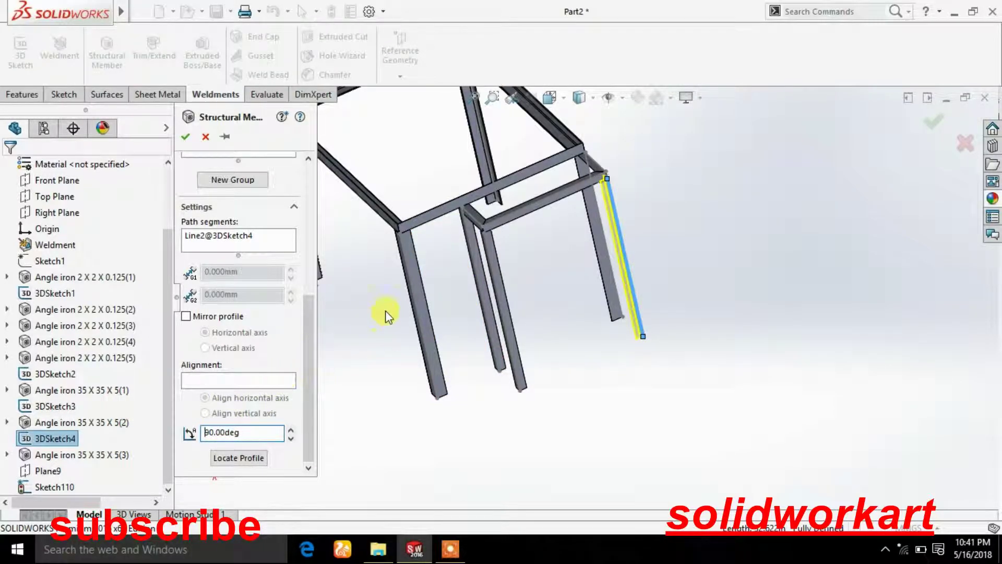
- Create the 90° angle-iron member, reorient the view, and begin 3DSketch5
key("Return")
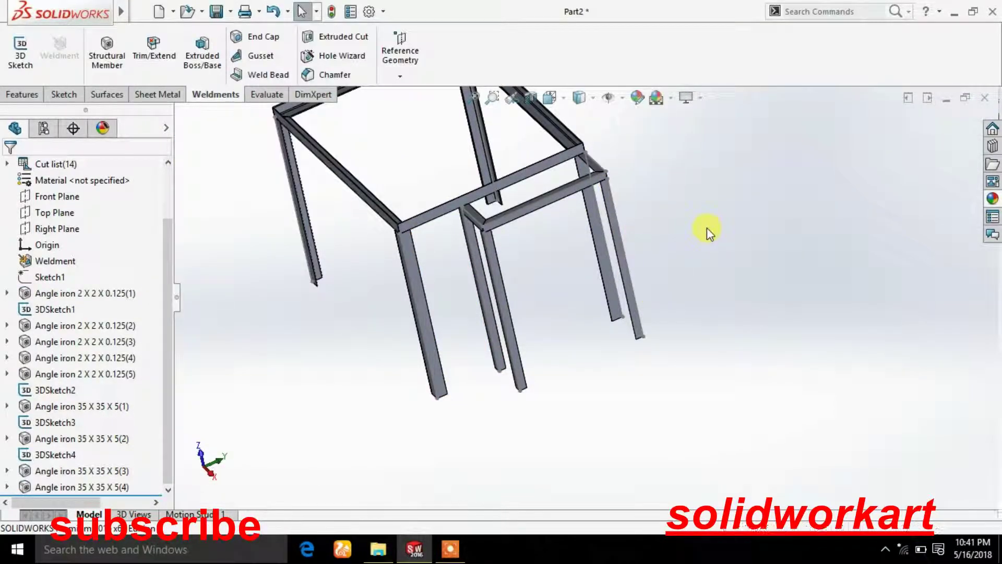
middle_click_drag(620, 298, 647, 328)
scroll(608, 296, "down", 2)
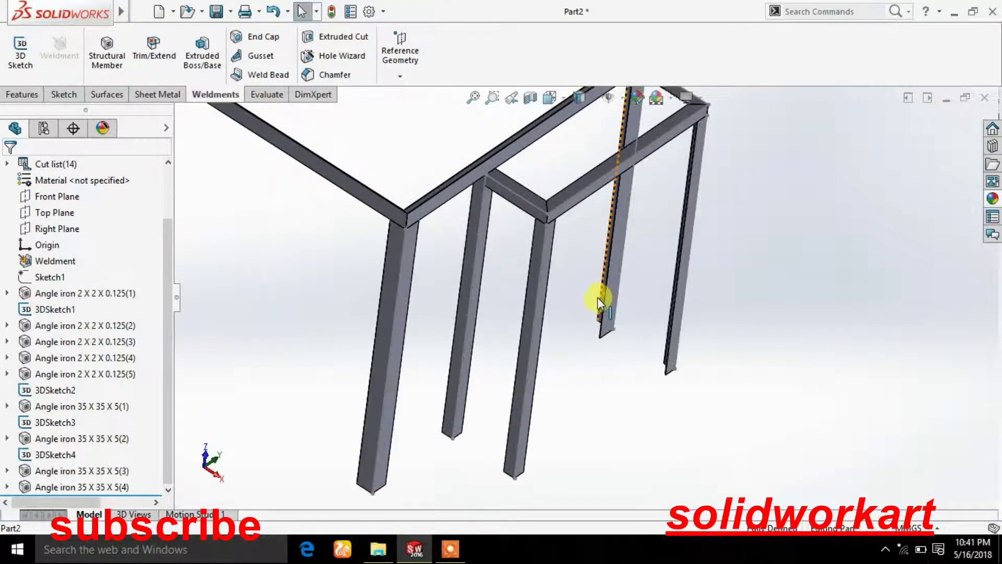
middle_click_drag(605, 363, 615, 366)
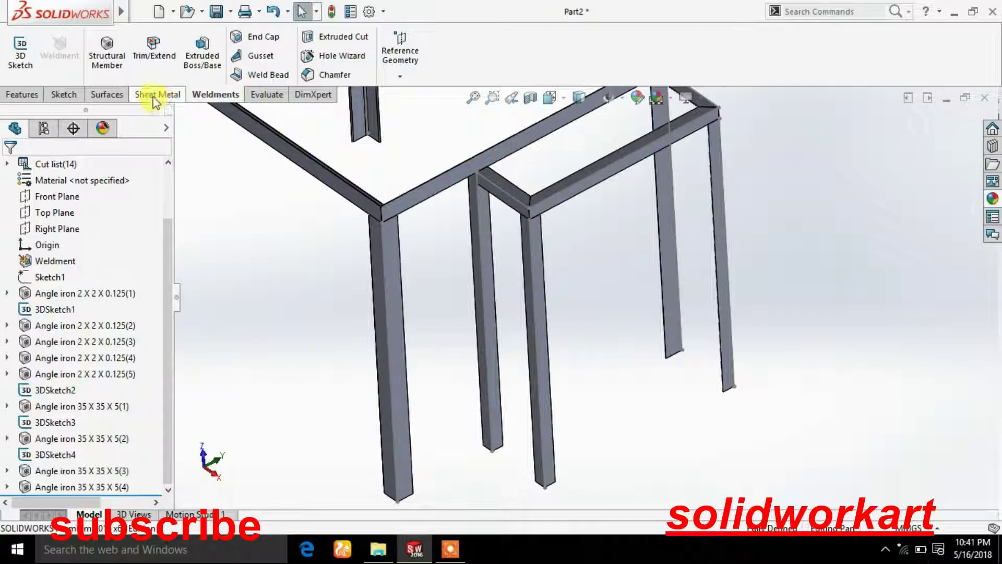
left_click(26, 57)
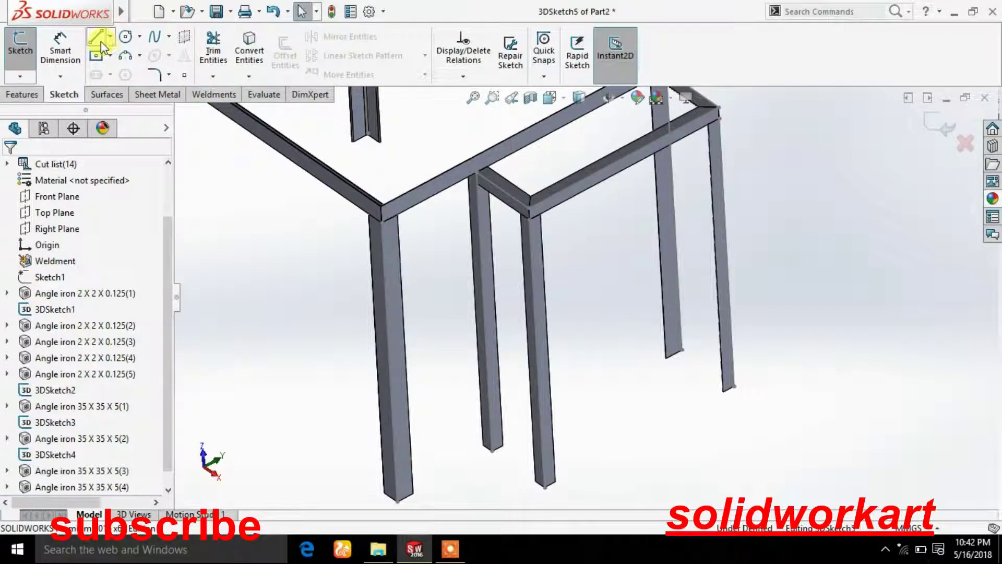
- Draw a cross line from the long top rail to the front top rail
left_click(102, 46)
scroll(595, 212, "down", 3)
scroll(592, 215, "down", 2)
scroll(539, 235, "down", 3)
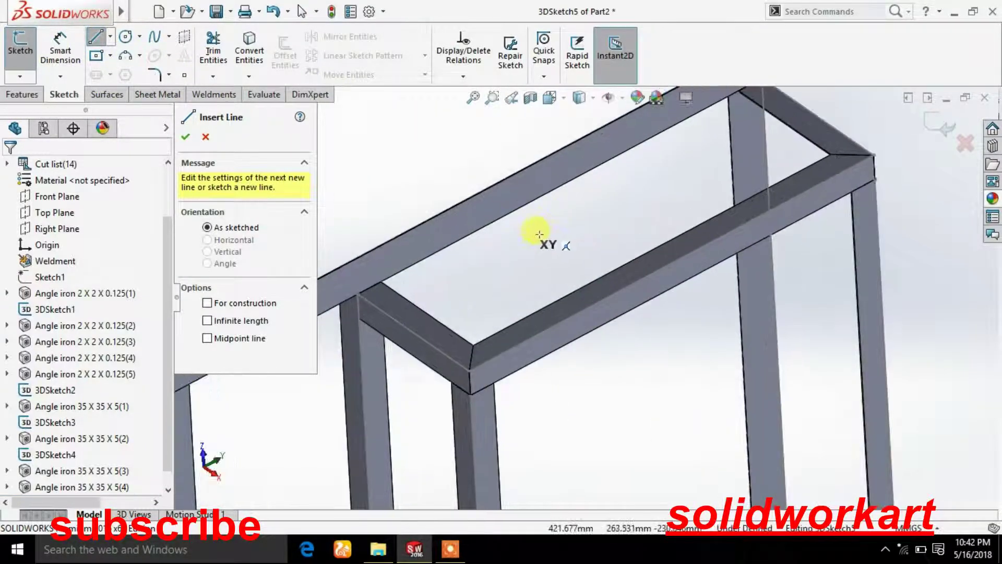
left_click(510, 211)
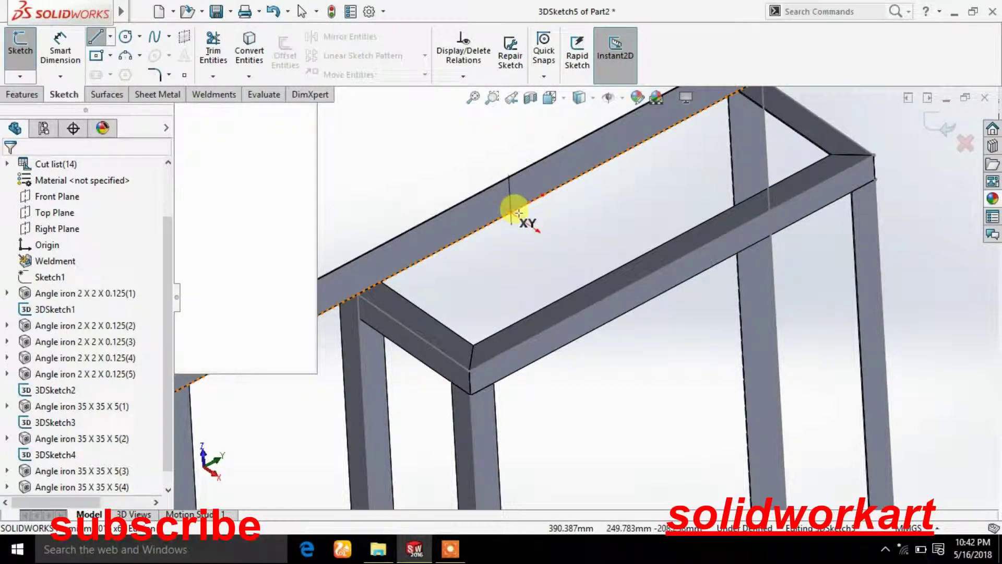
left_click(622, 288)
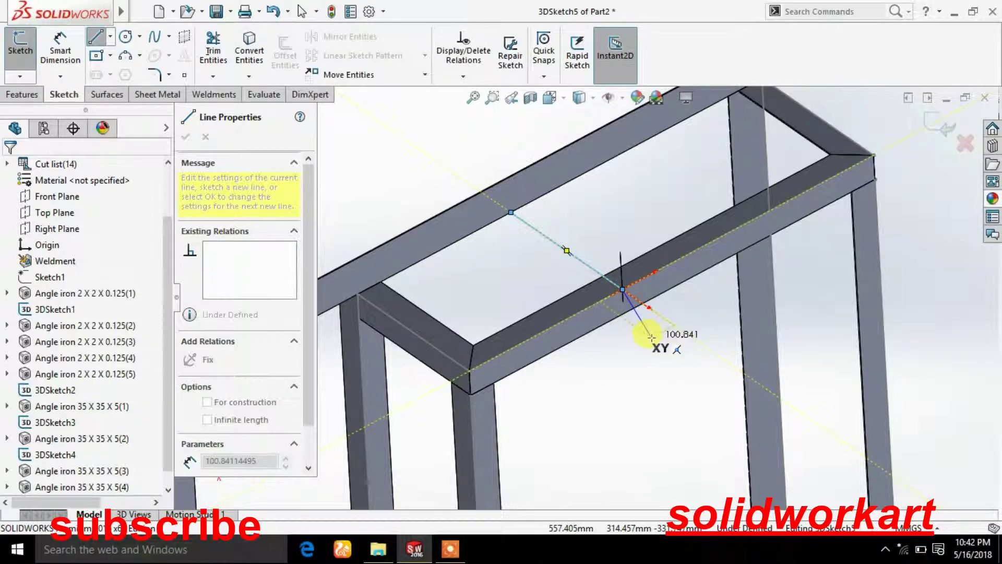
right_click(671, 333)
left_click(688, 347)
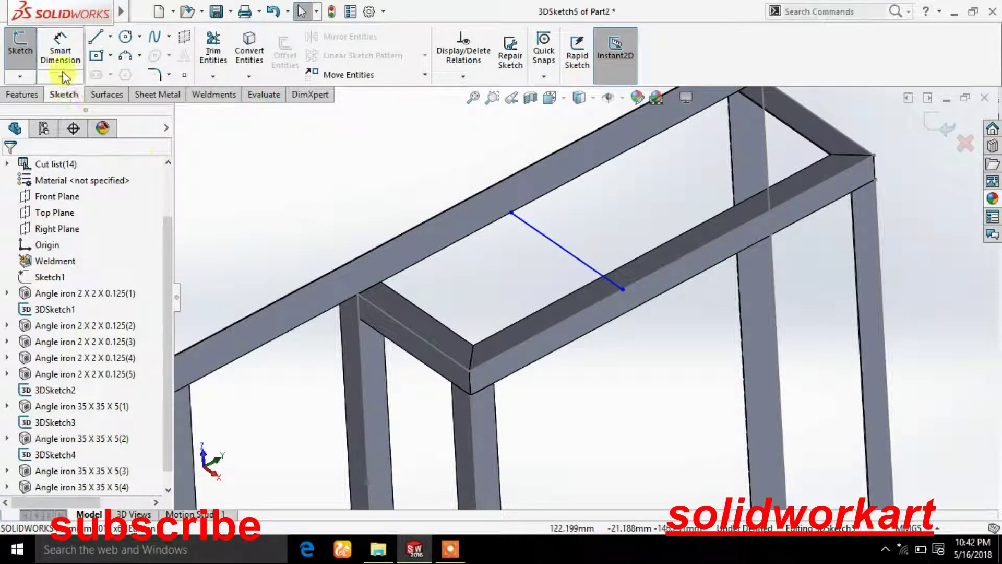
- In top view, dimension the cross line against the frame's right side line
left_click(560, 105)
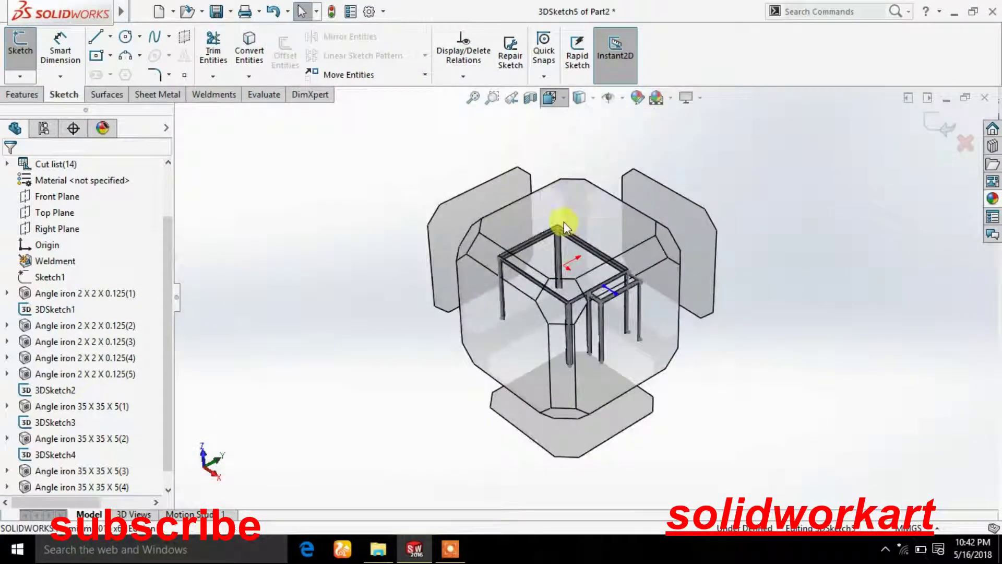
left_click(564, 222)
scroll(673, 467, "up", 3)
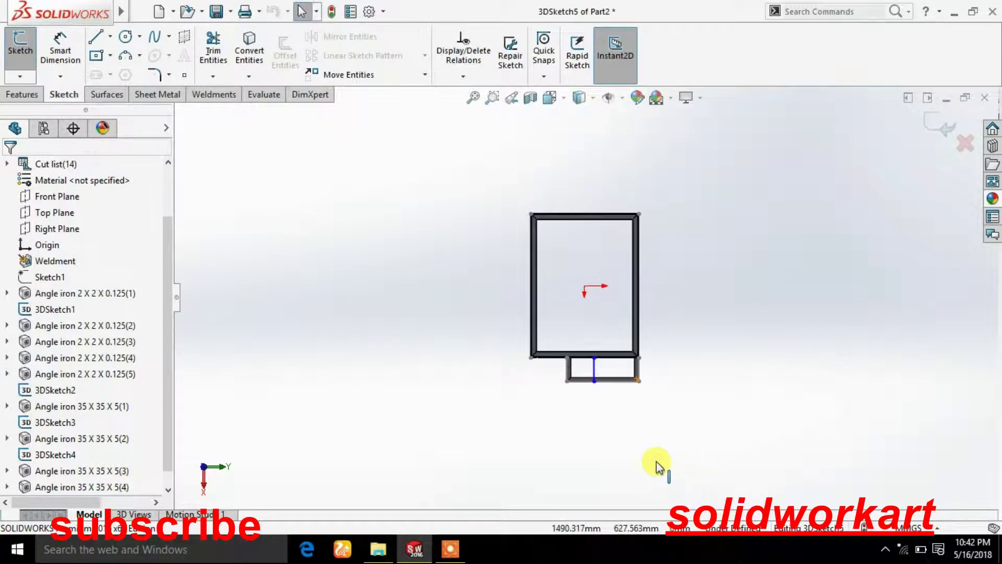
scroll(655, 463, "down", 5)
scroll(455, 142, "up", 2)
scroll(221, 122, "down", 1)
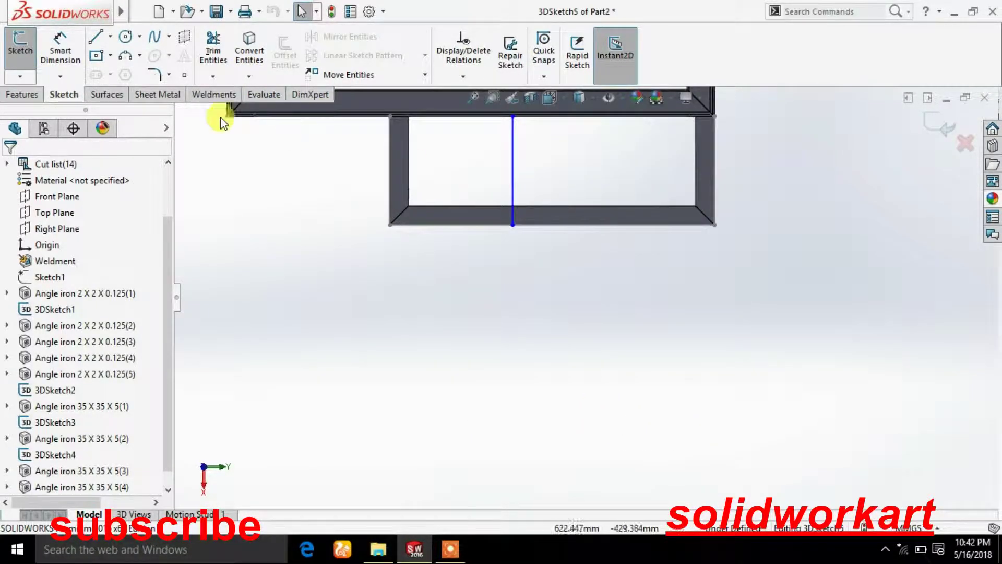
left_click(82, 54)
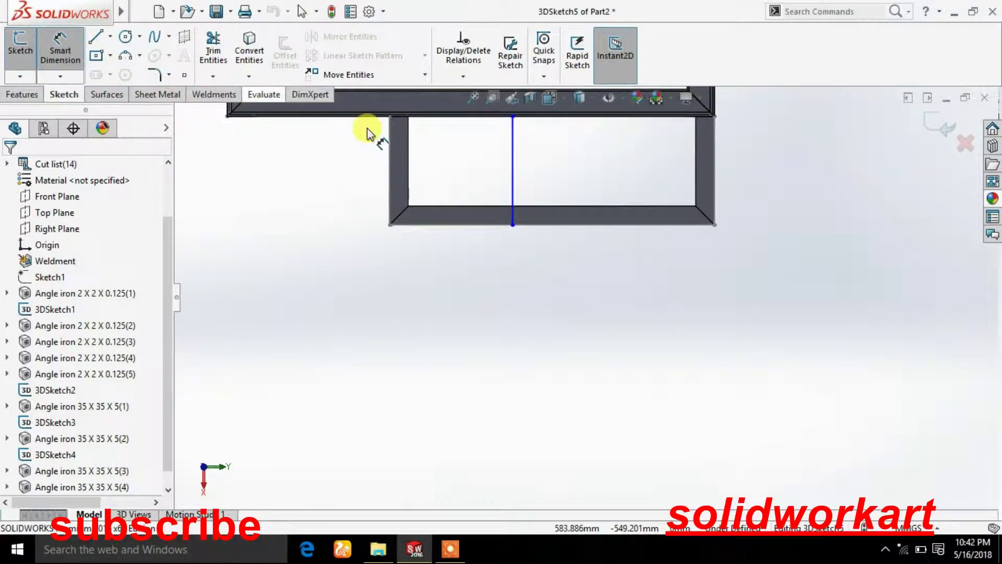
left_click(510, 199)
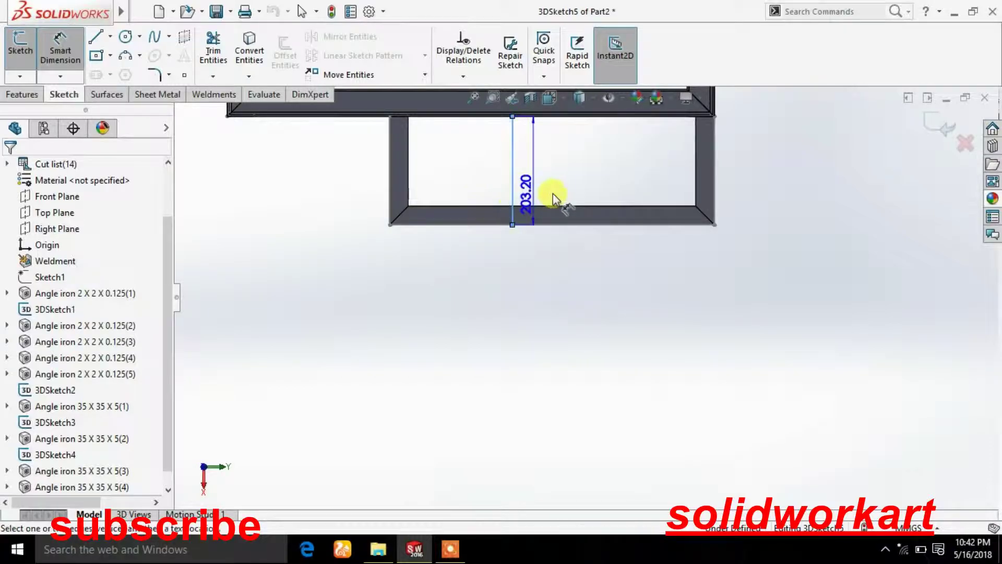
left_click(716, 209)
left_click(606, 294)
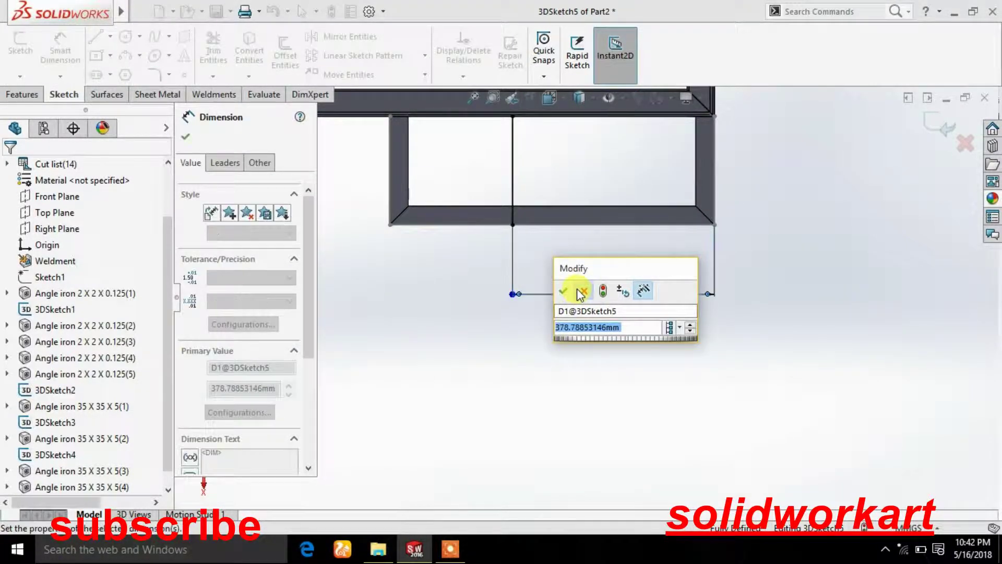
left_click(579, 291)
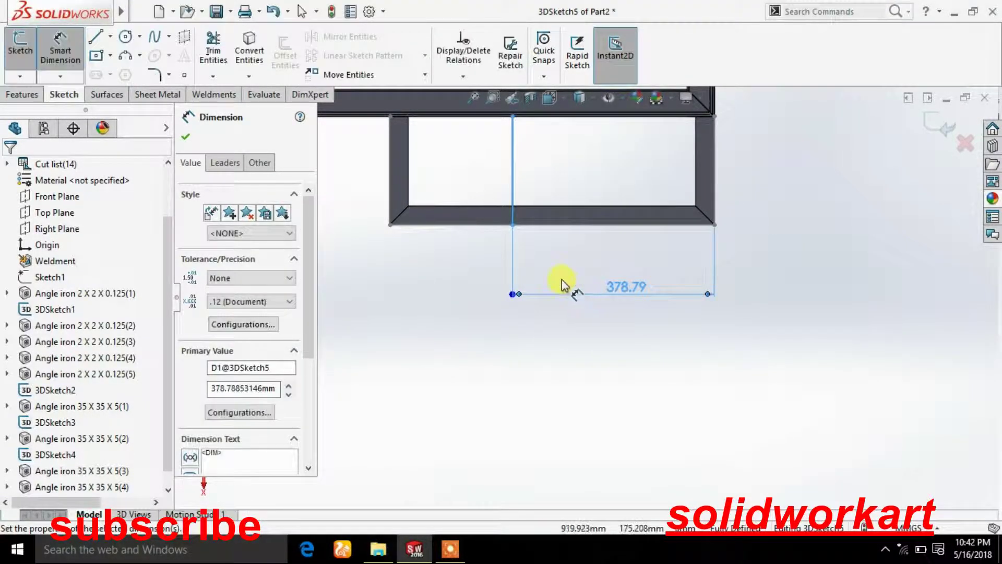
- Override this dimension's units to inches and set its value to 14.000
left_click(252, 163)
left_click(229, 196)
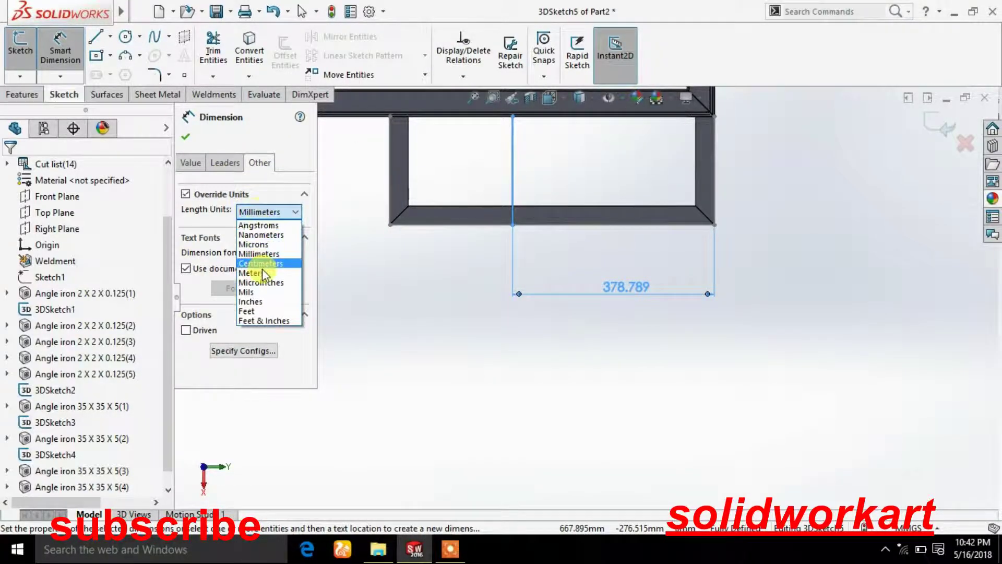
left_click(267, 304)
double_click(621, 293)
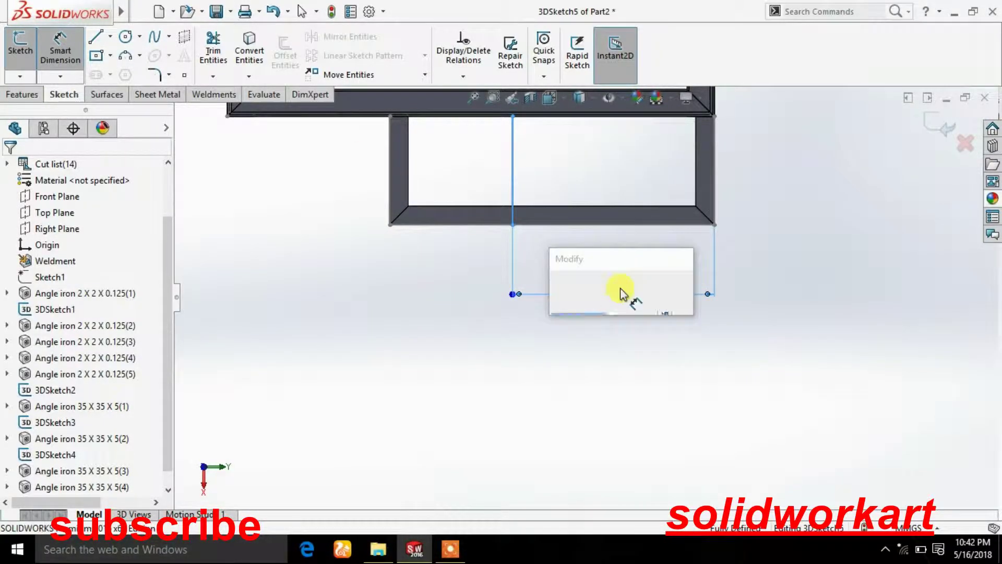
type("14")
key("Return")
left_click(186, 137)
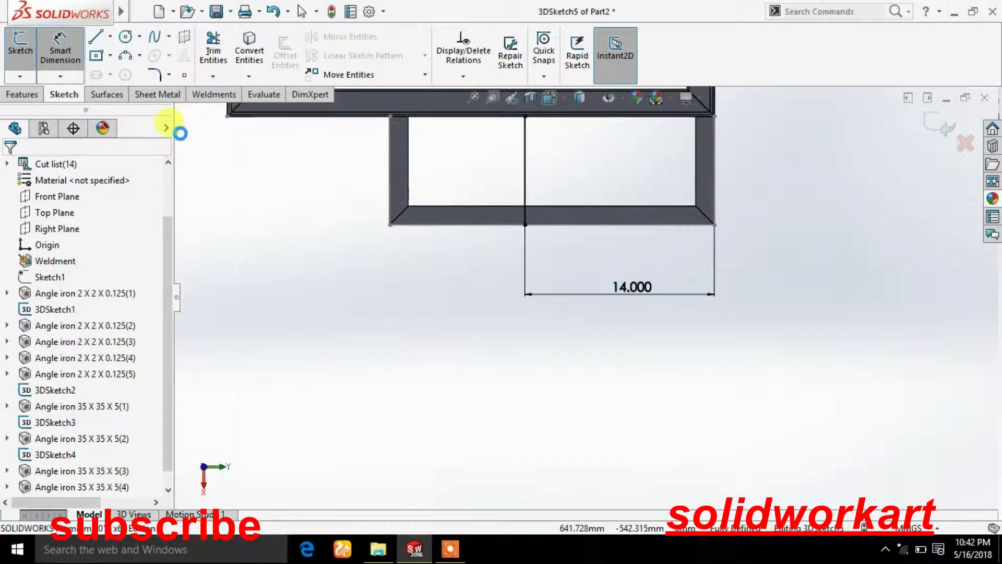
left_click(43, 59)
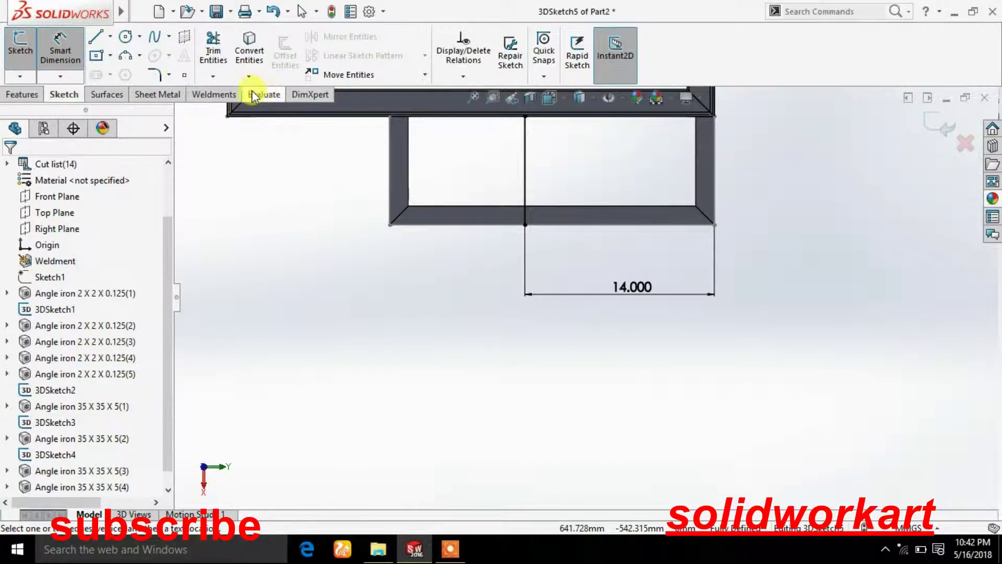
- Exit the sketch and add a 35 x 35 x 5 angle-iron member along the cross line
left_click(214, 94)
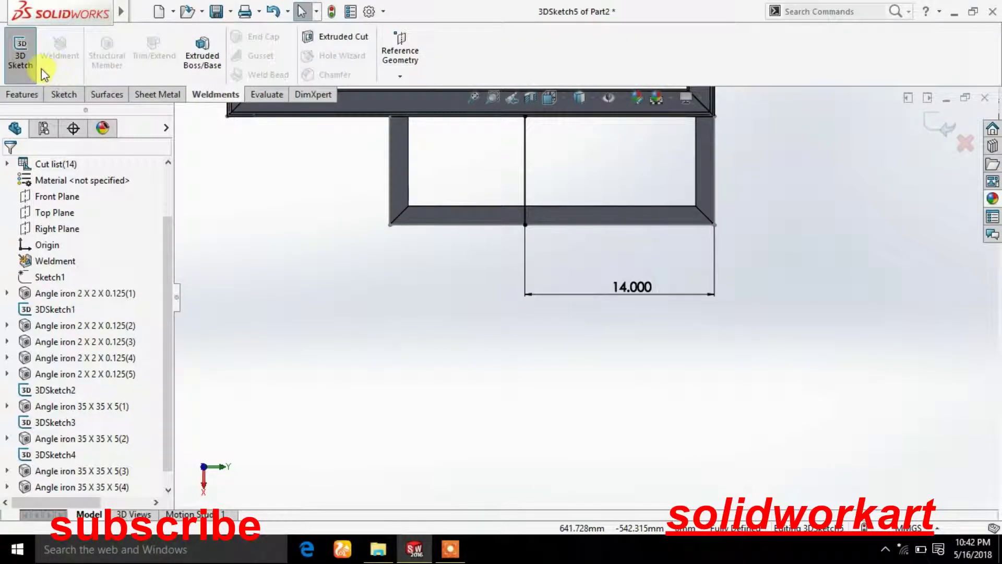
left_click(21, 54)
left_click(525, 161)
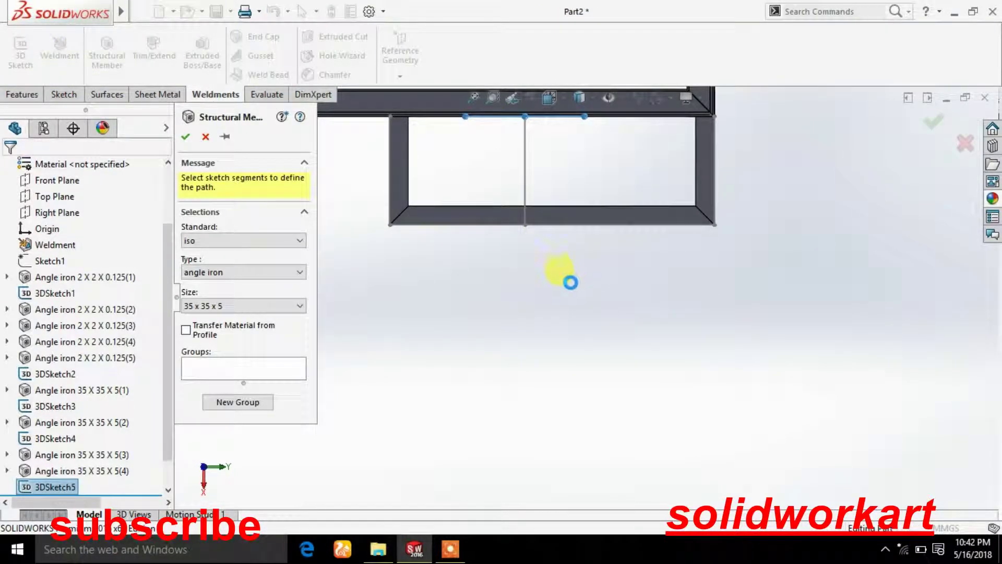
middle_click_drag(572, 288, 592, 189)
scroll(507, 186, "up", 3)
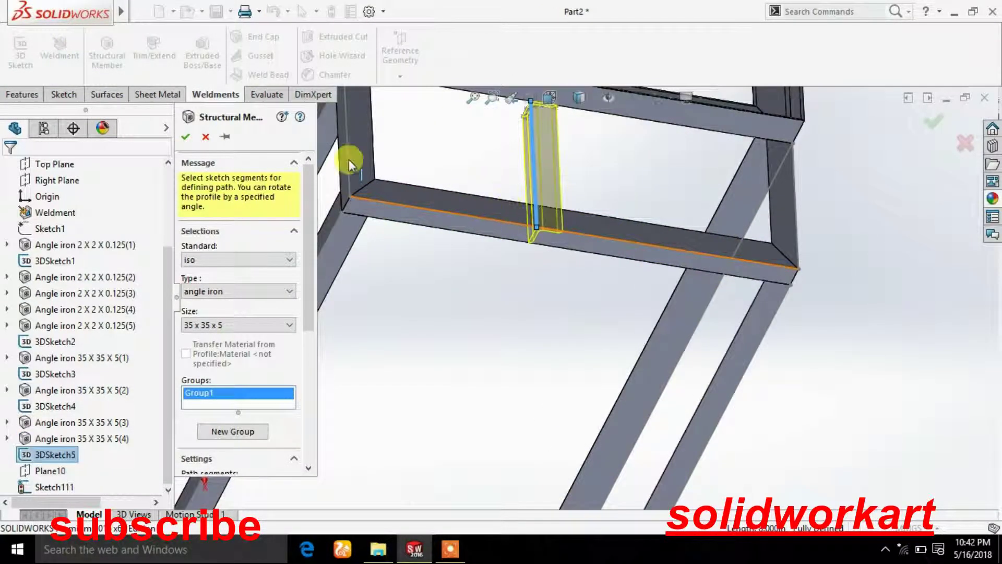
left_click(185, 137)
scroll(472, 255, "down", 3)
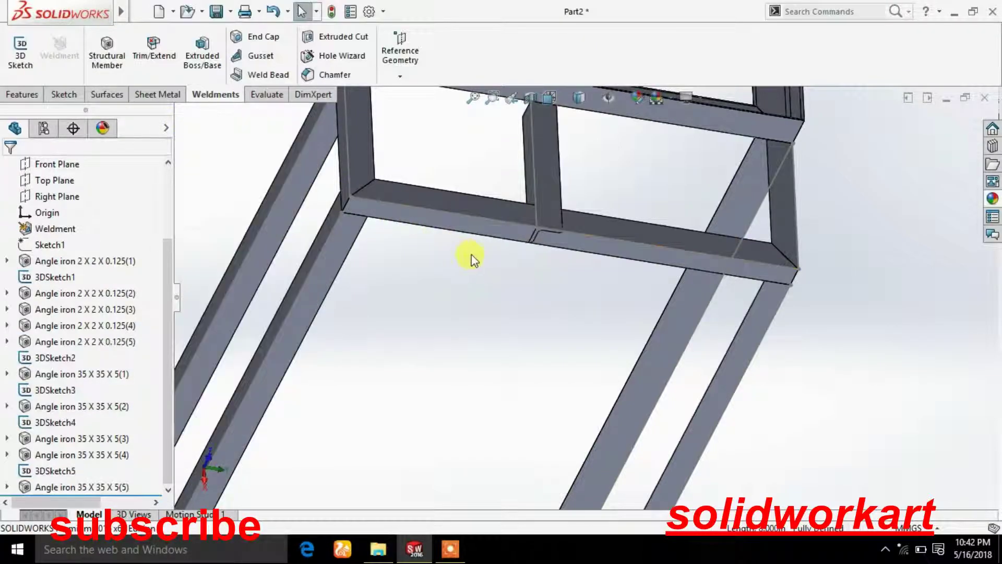
mouse_move(496, 321)
middle_mouse_down()
mouse_move(474, 318)
mouse_move(459, 341)
mouse_move(472, 326)
mouse_move(512, 340)
mouse_move(500, 355)
middle_mouse_up()
scroll(472, 327, "down", 3)
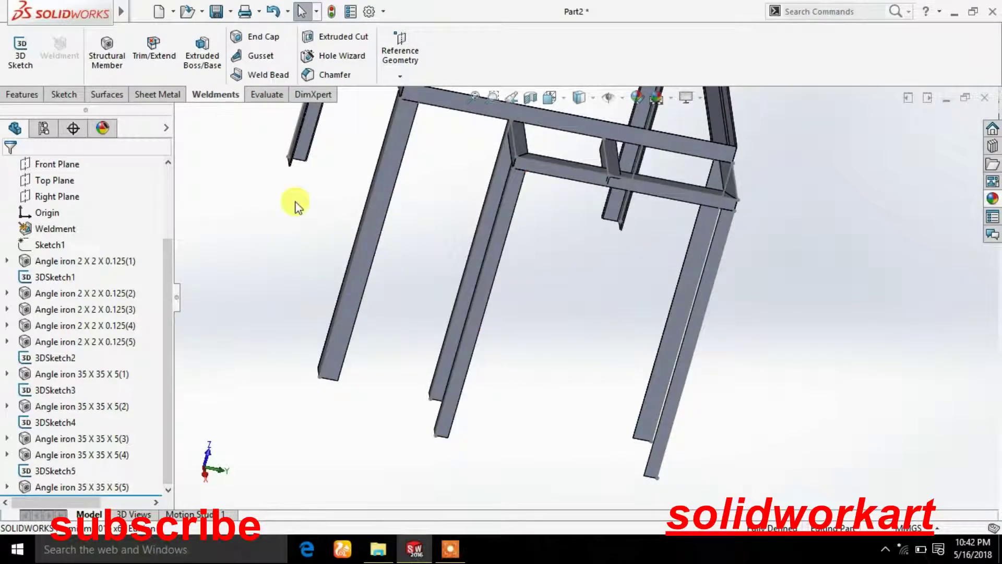
- Start a sixth 3D sketch and view the frame from the front
left_click(31, 55)
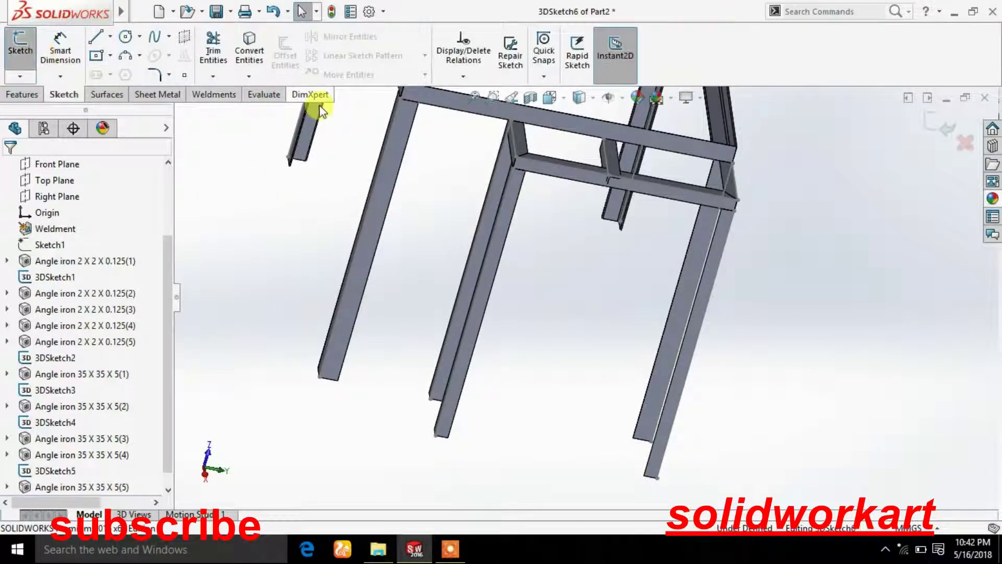
left_click(546, 99)
left_click(548, 339)
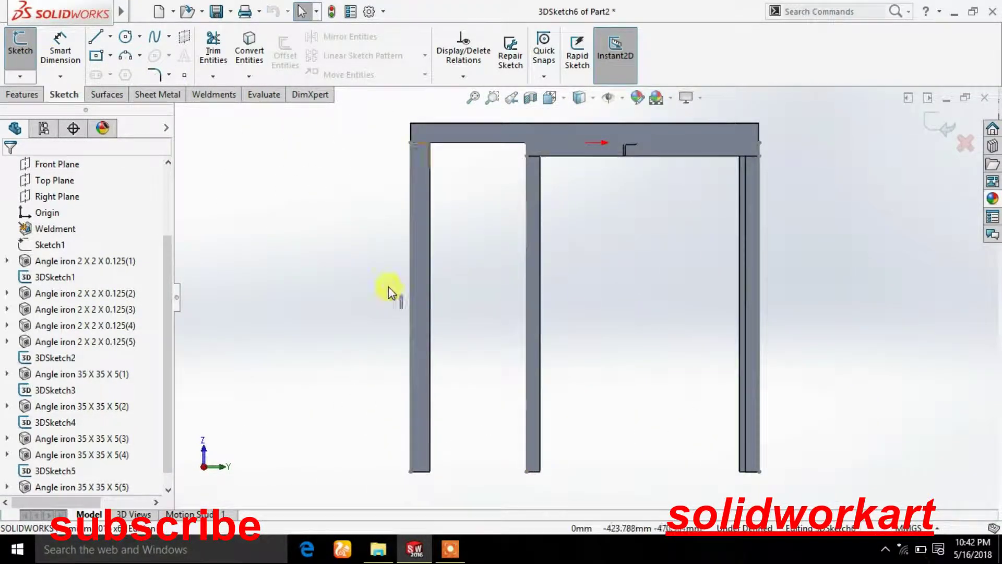
scroll(536, 340, "up", 2)
scroll(509, 368, "down", 5)
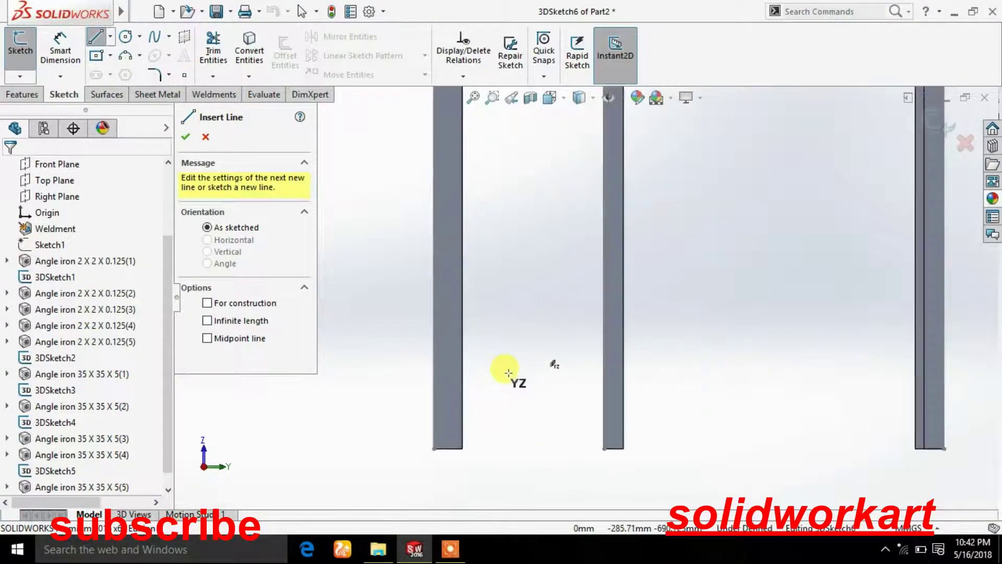
- Draw a horizontal line from the left leg's edge across to the other leg
left_click(432, 340)
scroll(613, 337, "up", 1)
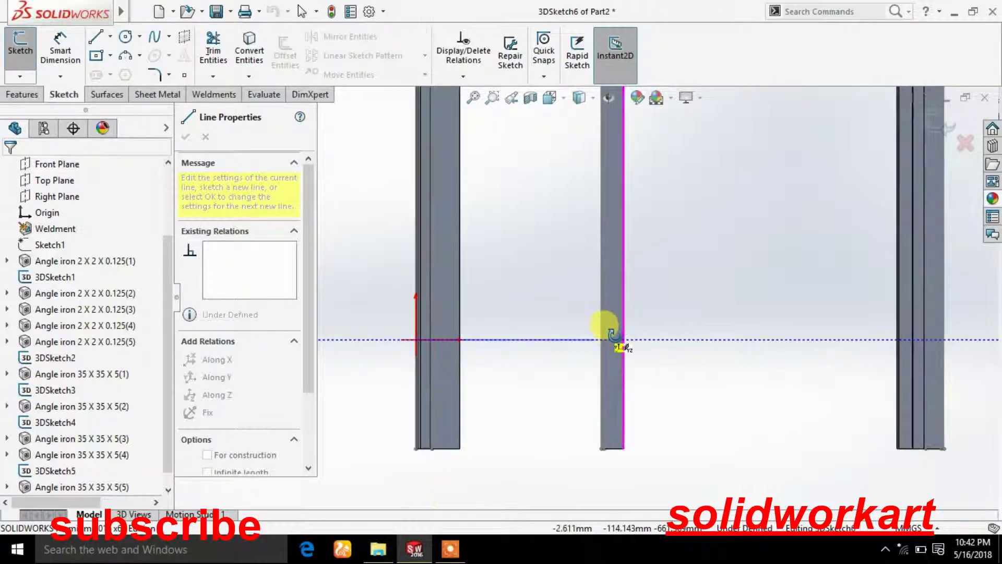
scroll(600, 340, "up", 2)
scroll(589, 340, "down", 2)
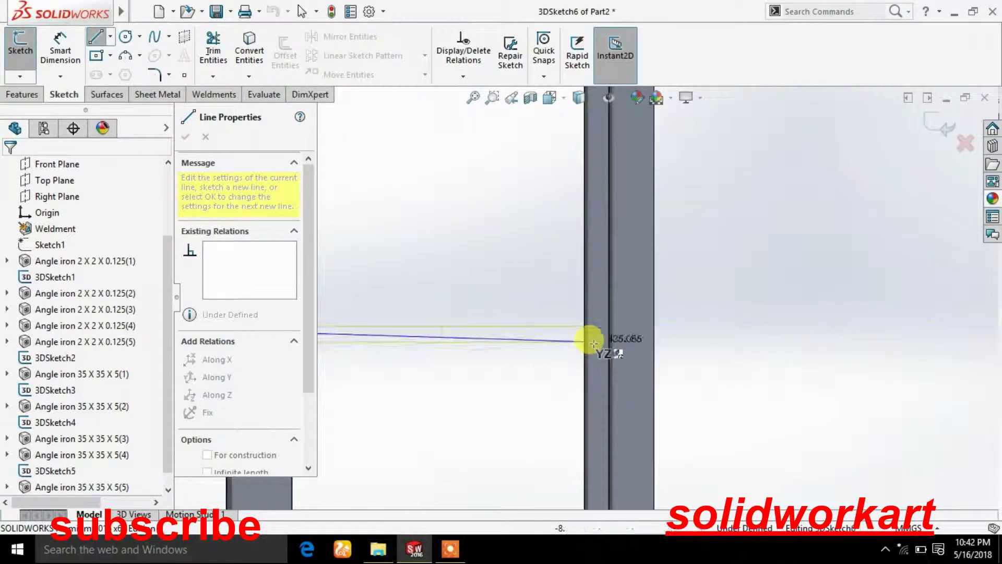
scroll(588, 339, "up", 2)
scroll(588, 337, "down", 1)
scroll(588, 332, "down", 1)
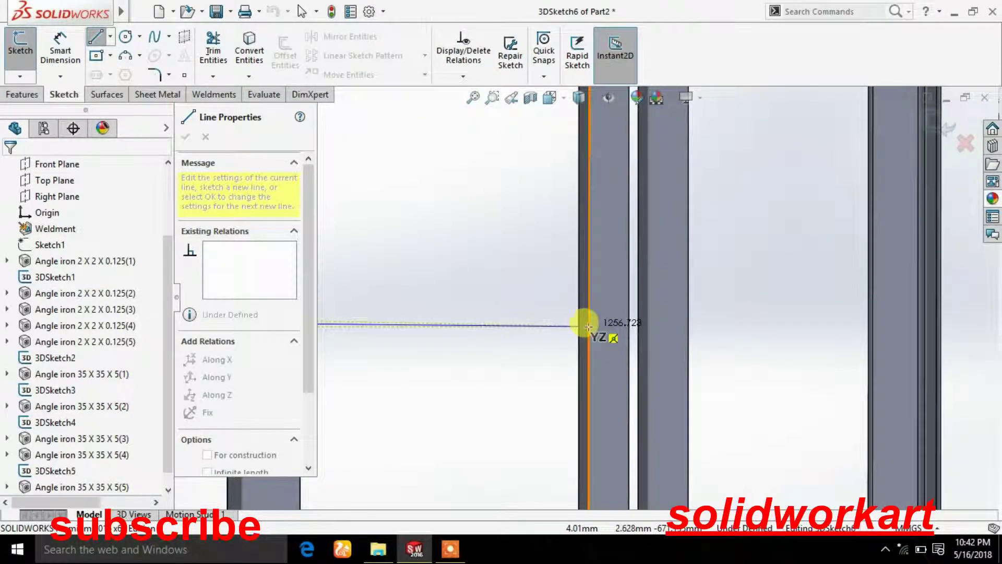
scroll(588, 325, "down", 1)
scroll(588, 324, "down", 1)
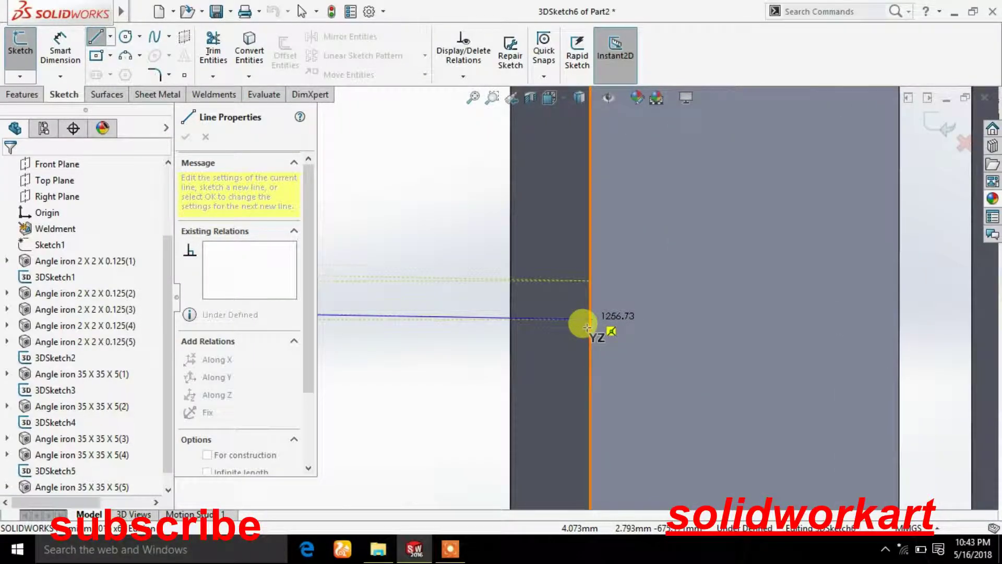
scroll(587, 321, "down", 1)
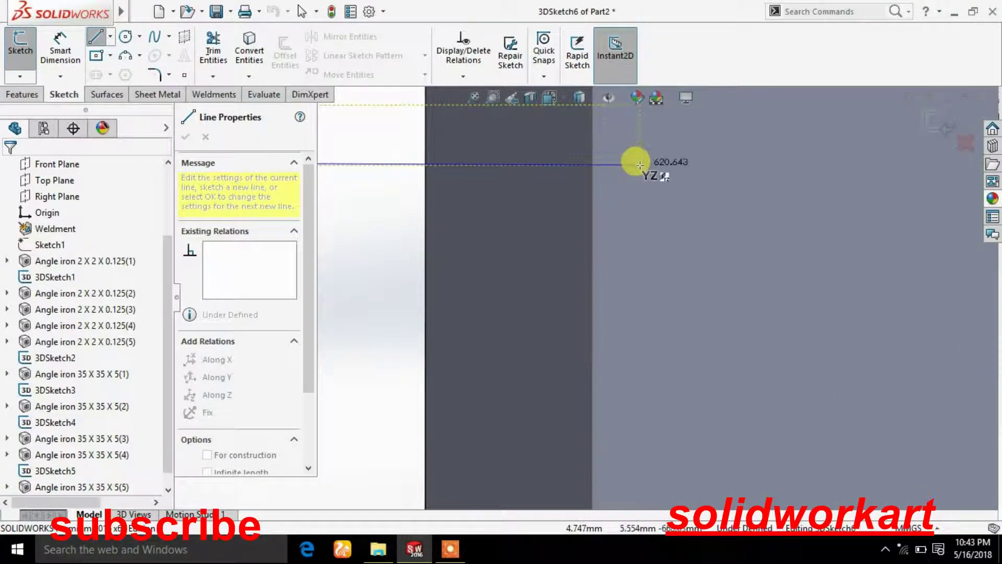
scroll(600, 133, "up", 1)
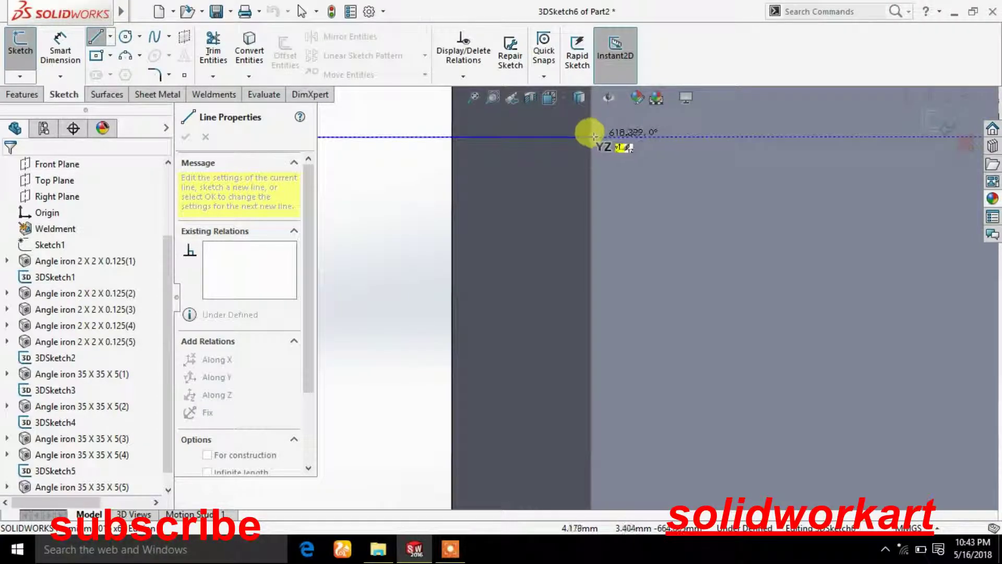
left_click(592, 137)
scroll(555, 256, "up", 2)
scroll(519, 327, "up", 2)
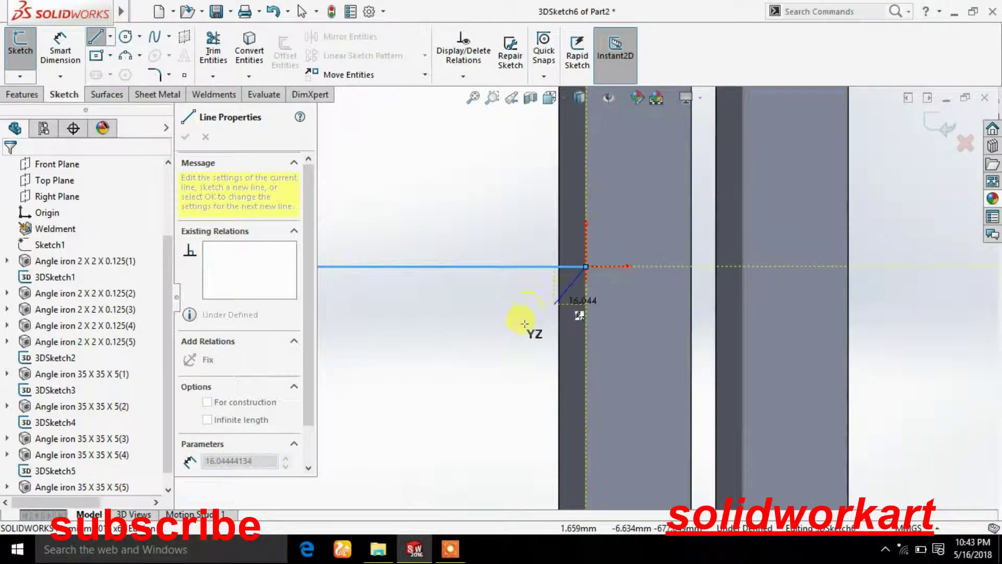
right_click(500, 349)
- Delete the misplaced sketch line and redraw it from the leg edge to the neighbouring bar
left_click(510, 352)
scroll(513, 350, "up", 3)
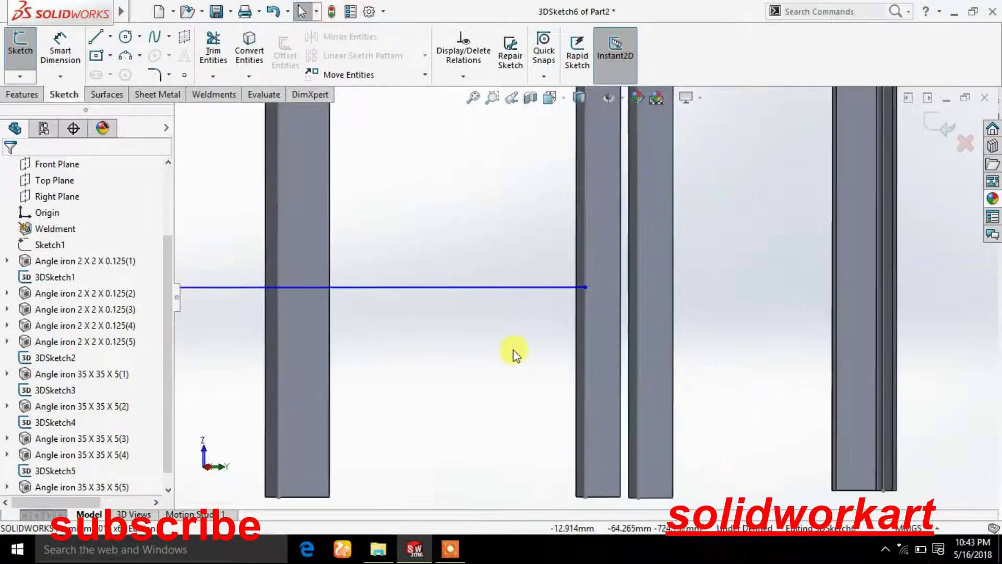
scroll(515, 361, "up", 3)
middle_click_drag(559, 337, 558, 387)
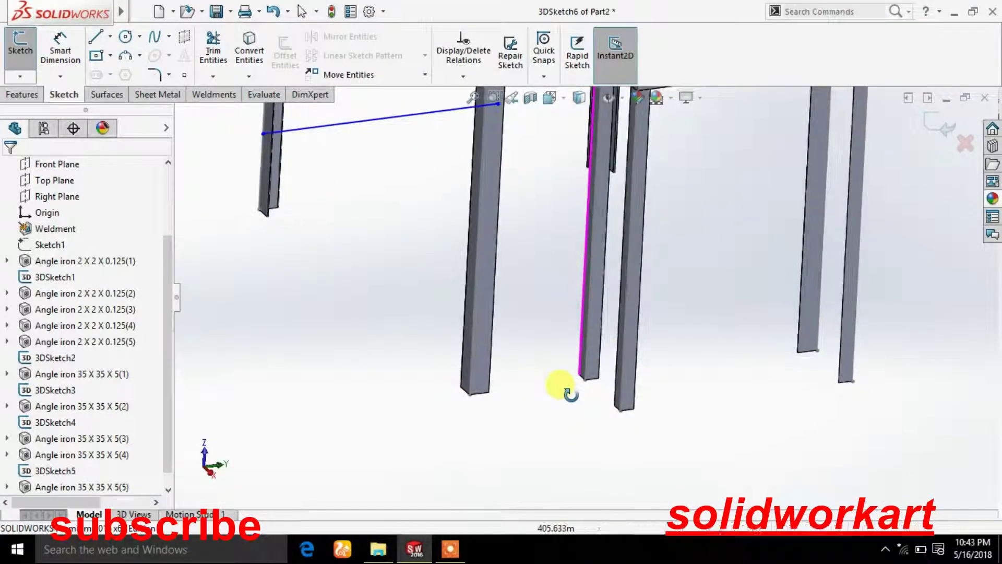
left_click(344, 124)
key("Delete")
left_click(94, 41)
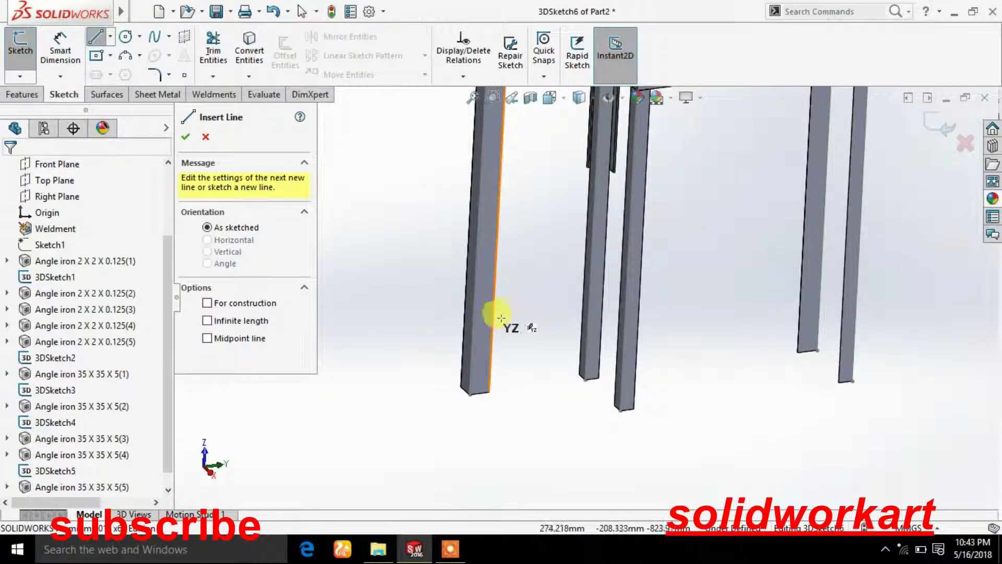
left_click(473, 301)
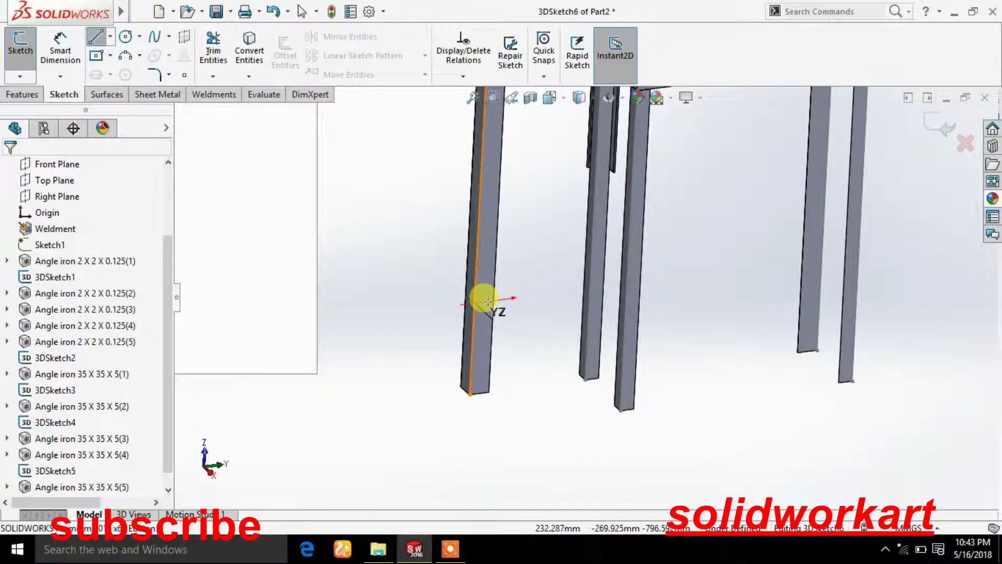
left_click(591, 287)
right_click(540, 355)
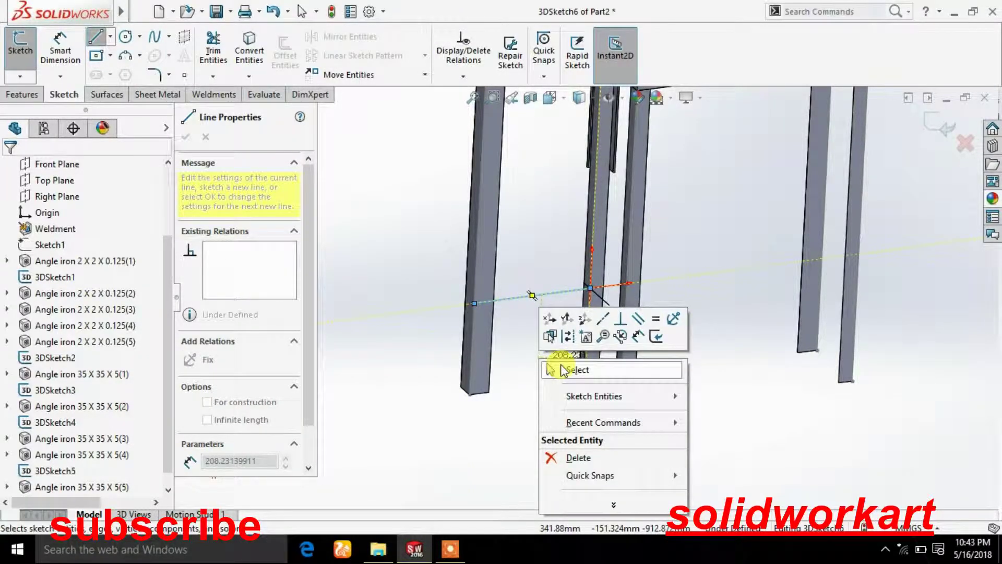
left_click(566, 369)
- Draw a second lower line between the leg edges, then view the frame from the front
left_click(96, 37)
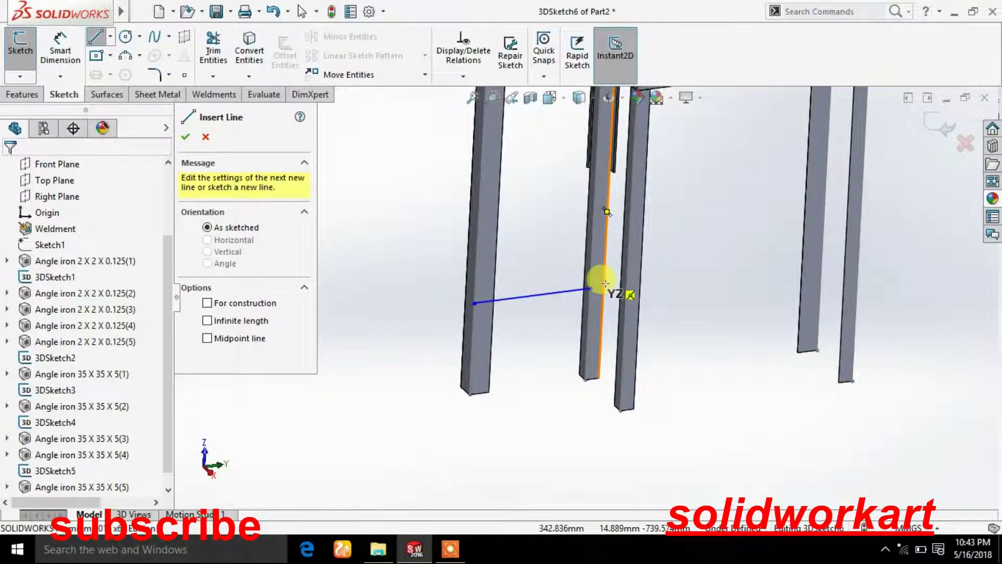
middle_click_drag(604, 289, 649, 297)
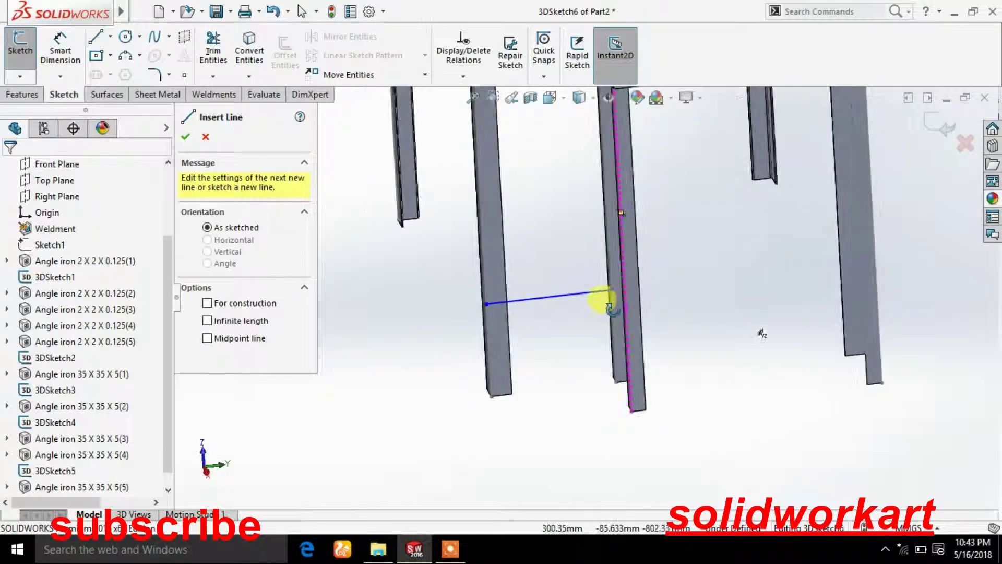
scroll(649, 297, "down", 3)
scroll(600, 287, "down", 3)
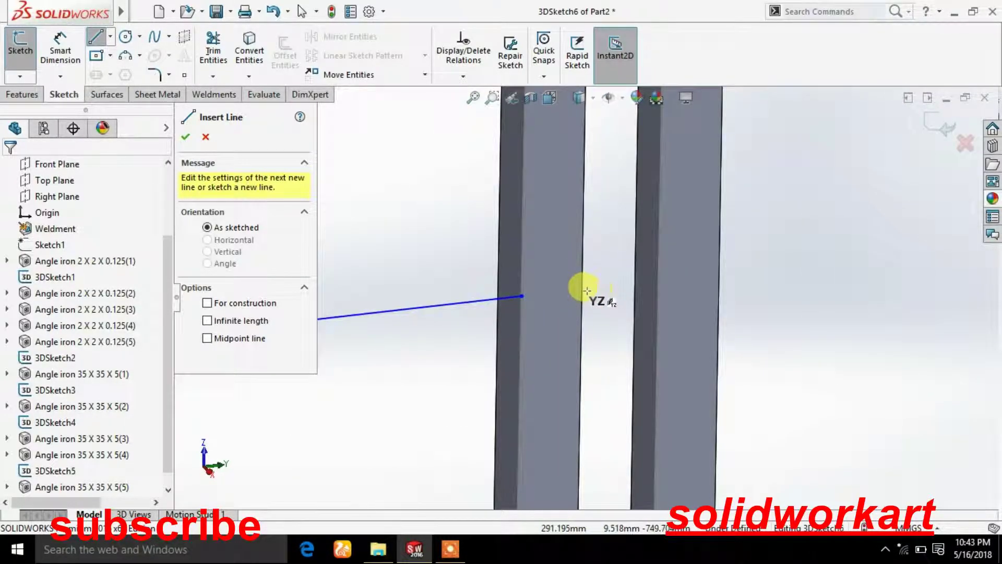
left_click(582, 289)
scroll(833, 268, "up", 1)
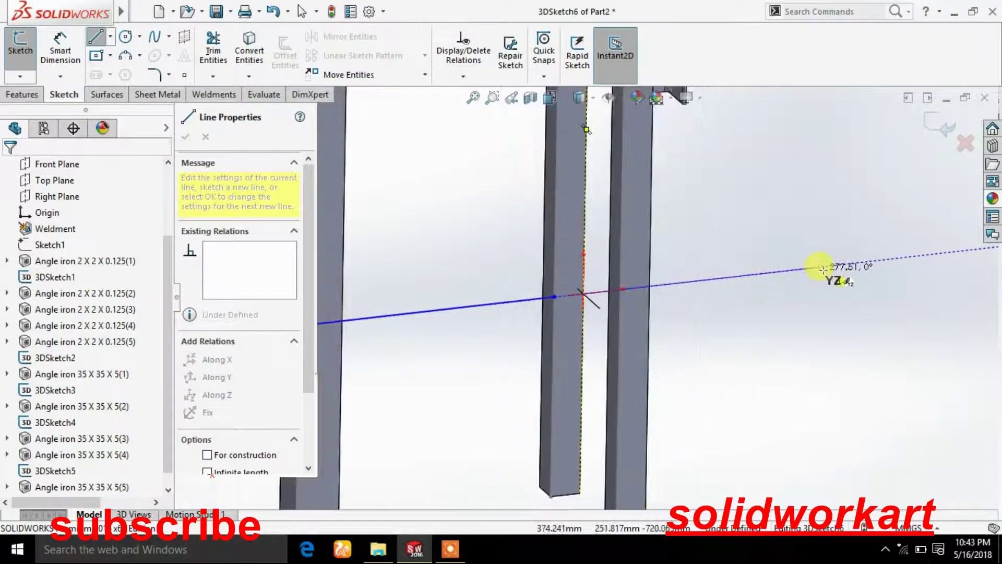
scroll(832, 269, "up", 1)
scroll(877, 261, "down", 1)
scroll(781, 272, "down", 1)
scroll(781, 271, "down", 1)
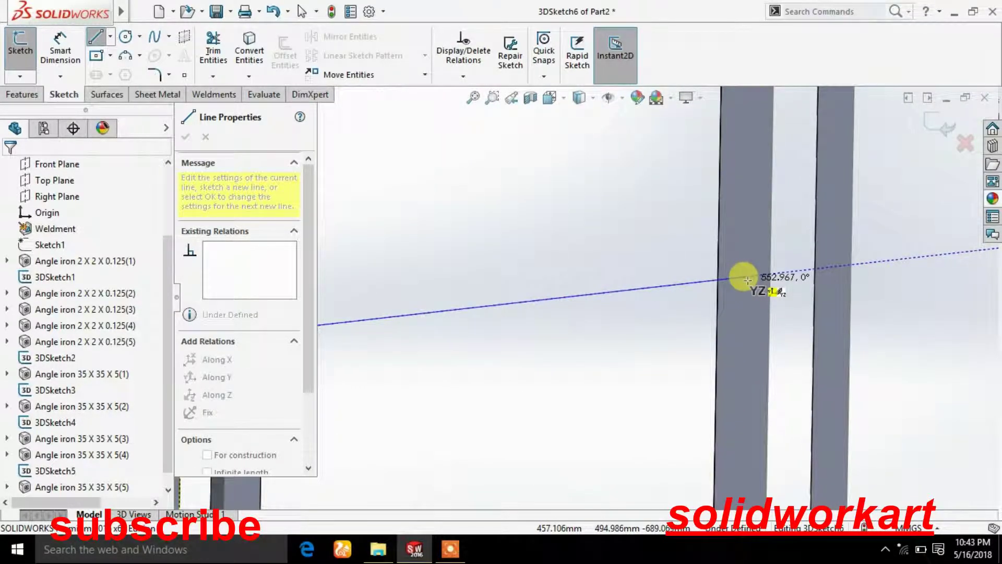
left_click(770, 272)
right_click(625, 255)
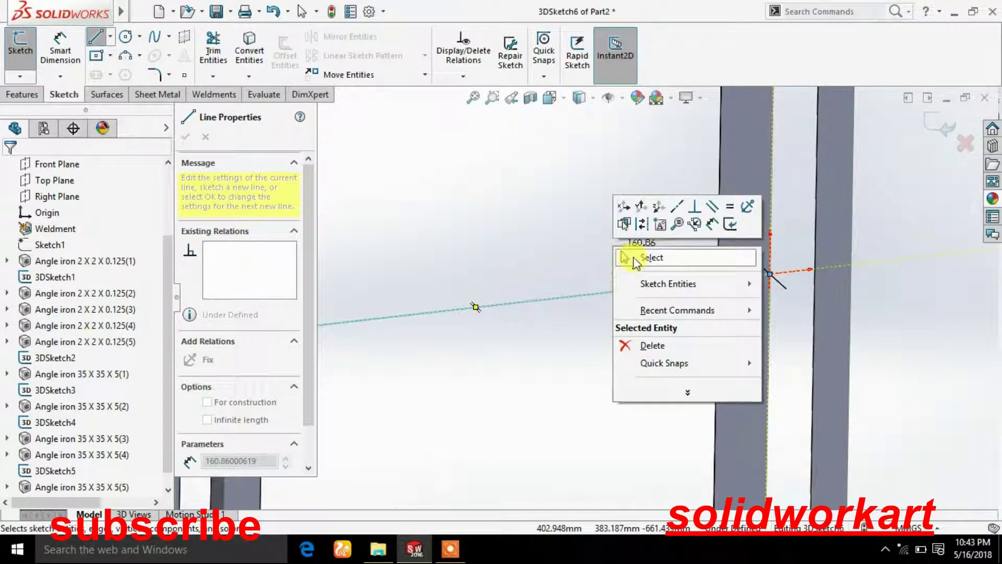
left_click(631, 258)
left_click(563, 102)
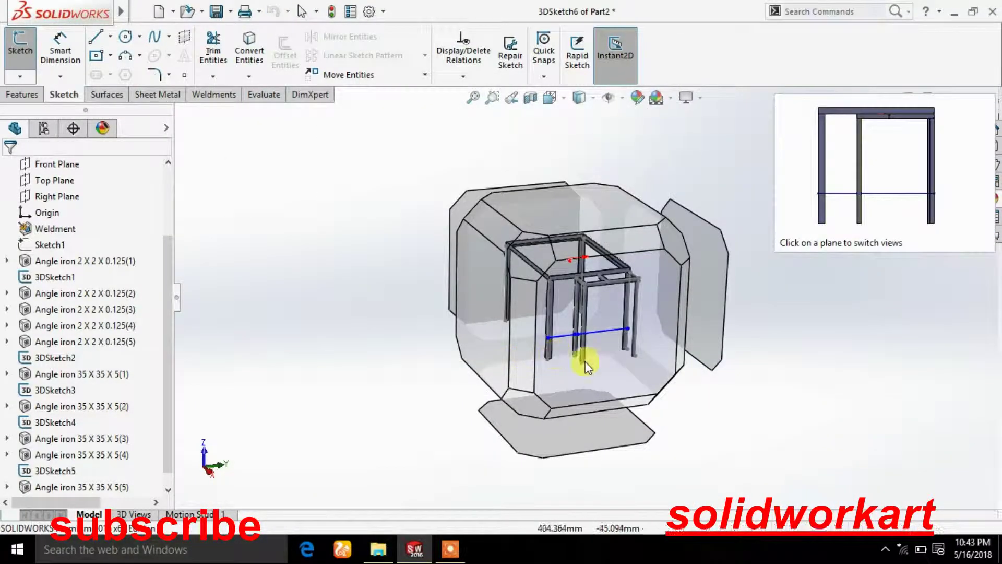
left_click(580, 358)
scroll(465, 355, "down", 5)
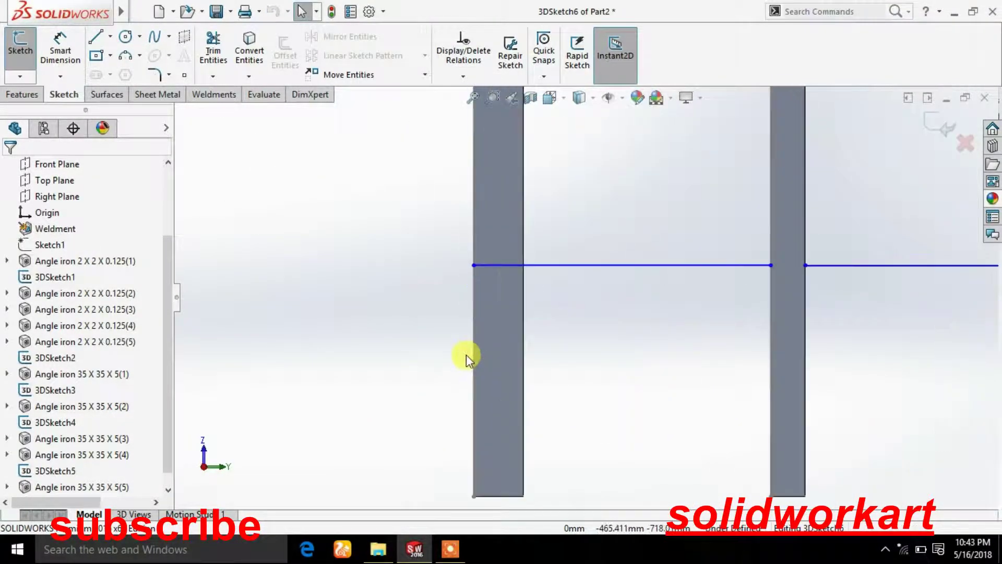
scroll(581, 329, "up", 2)
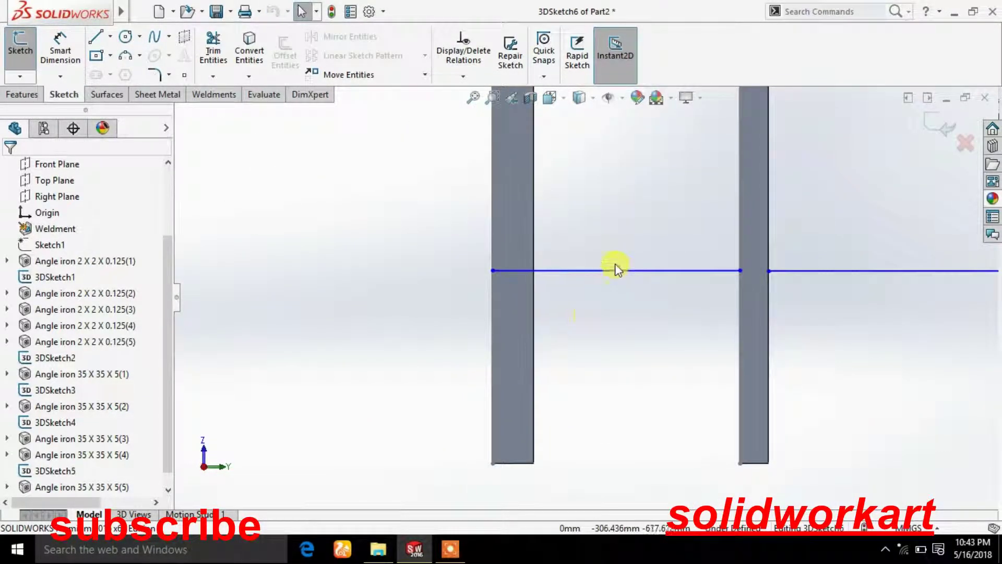
- Dimension the lower line 6.000 in above the leg bottom, overriding the units to inches
left_click(48, 53)
left_click(556, 271)
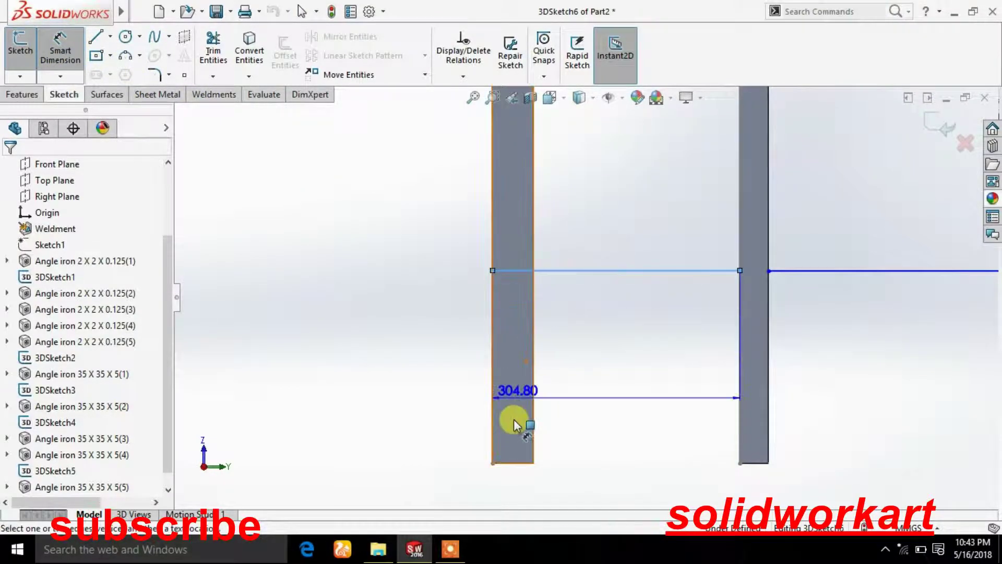
left_click(510, 463)
left_click(407, 431)
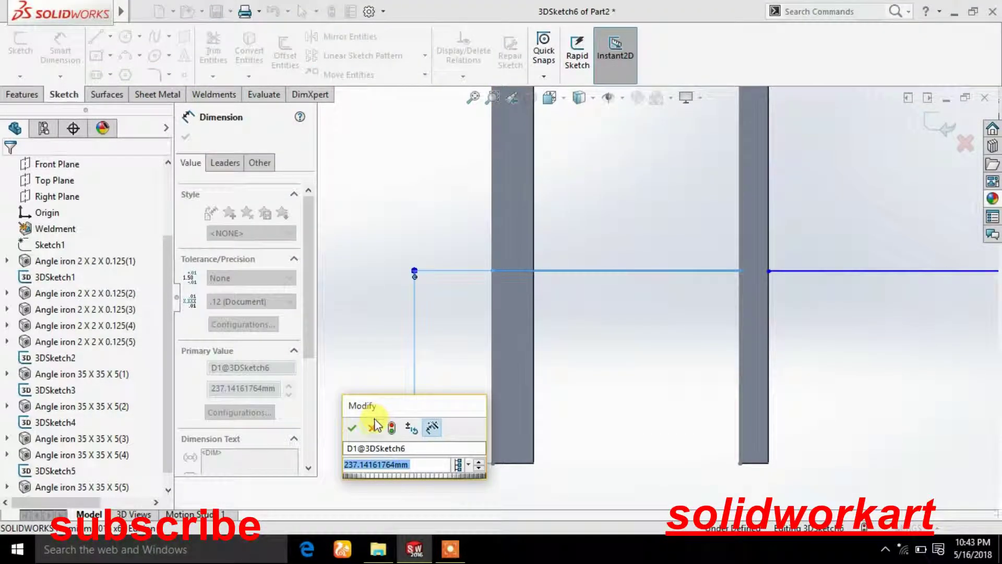
left_click(353, 422)
left_click(257, 163)
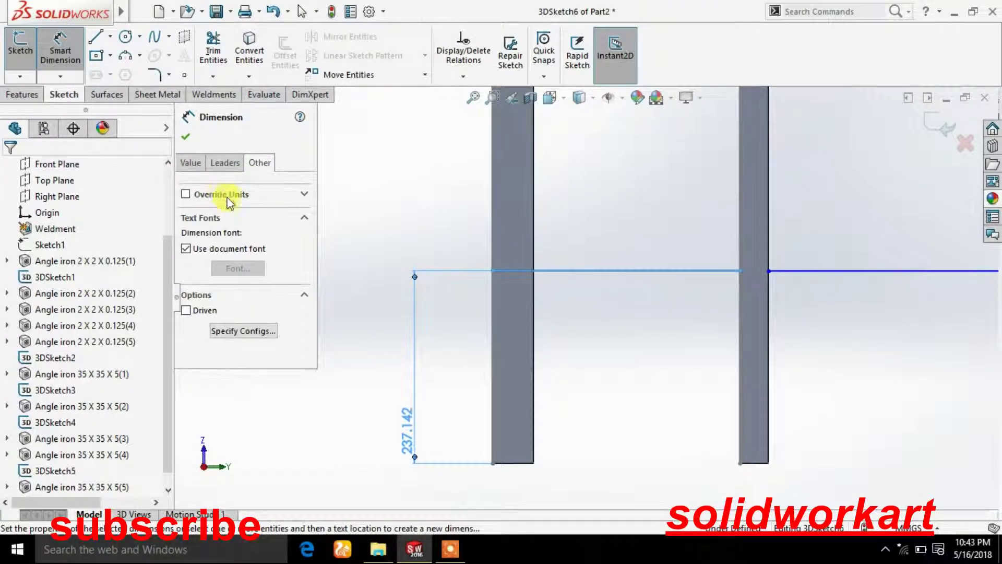
left_click(224, 195)
left_click(253, 212)
left_click(250, 301)
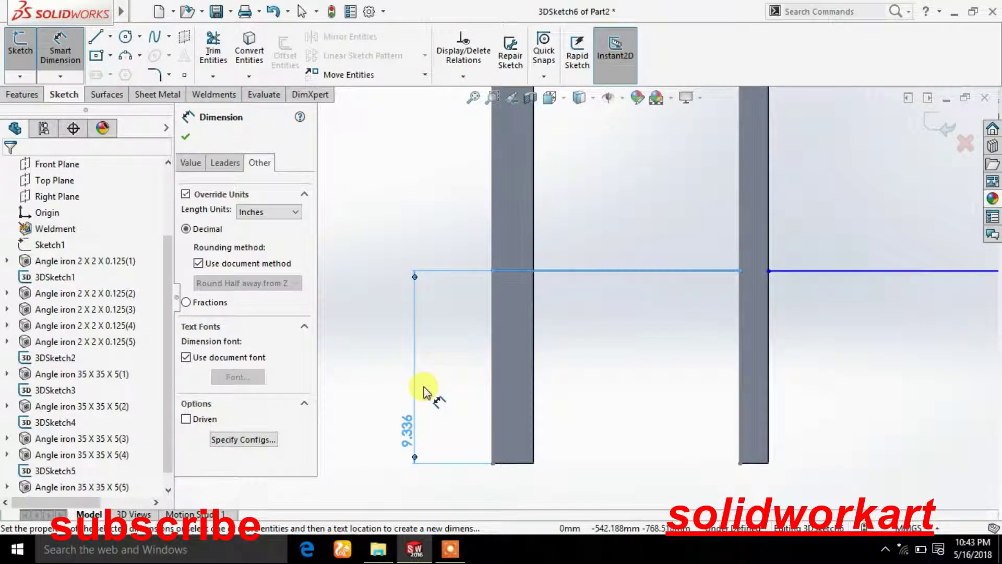
double_click(410, 425)
type("6")
key("Return")
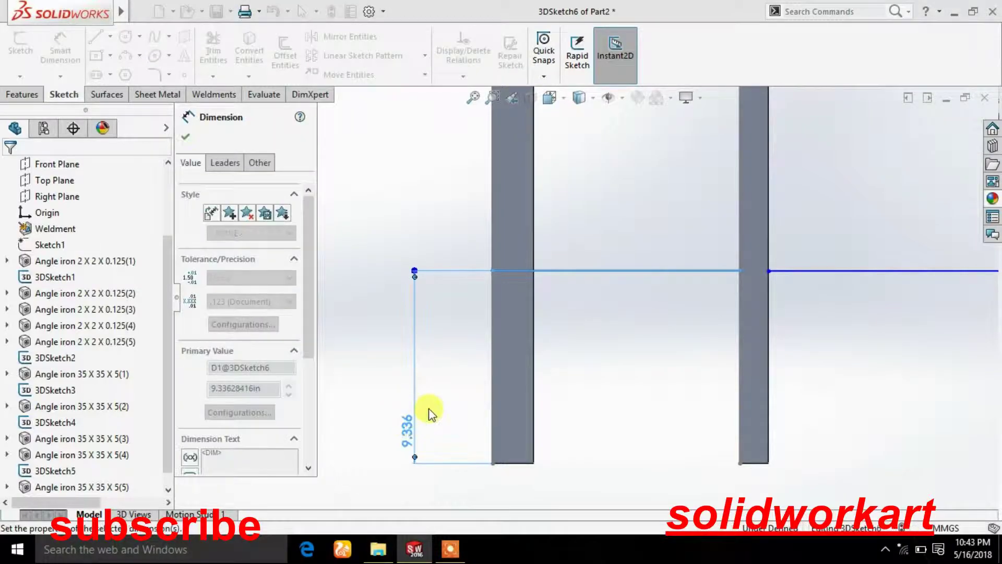
left_click(187, 137)
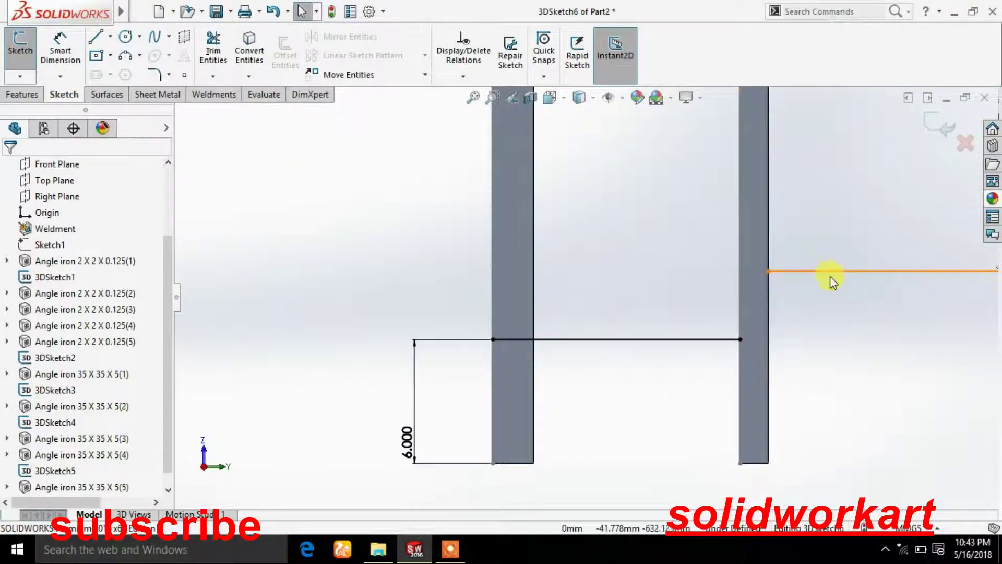
- Make Line3 and Line6 collinear to fully define the sketch
left_click(798, 271)
left_click(598, 340, "ctrl")
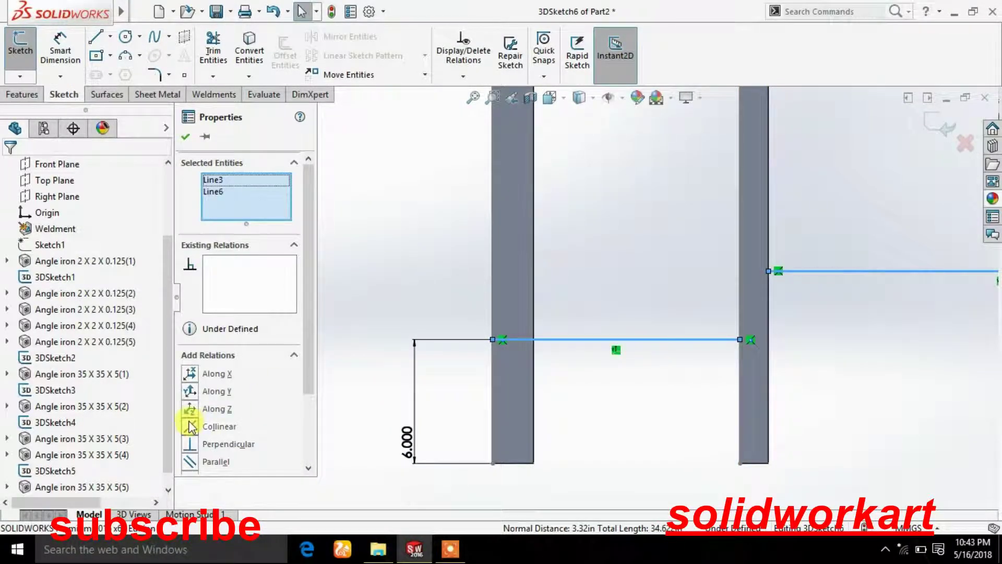
left_click(215, 427)
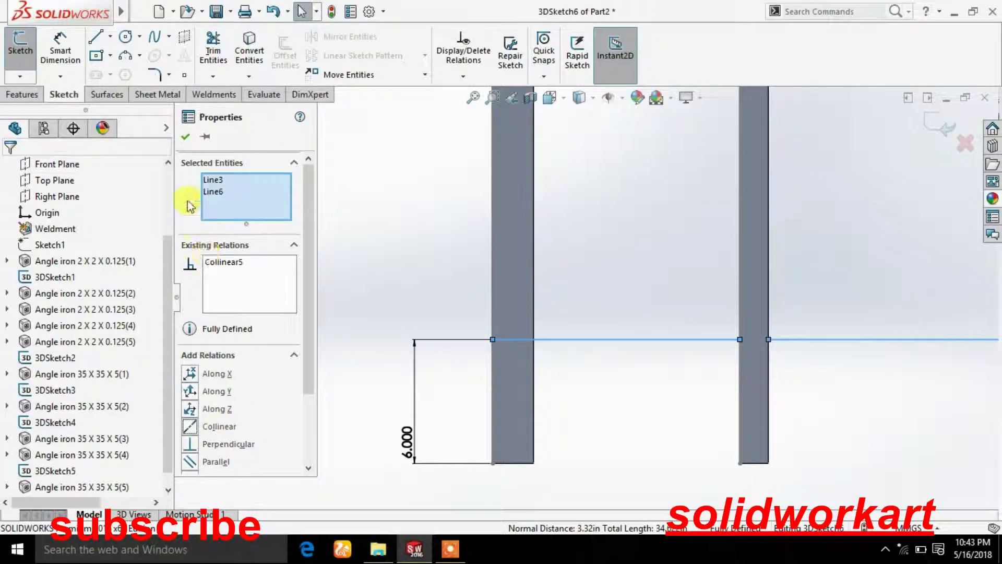
left_click(186, 137)
- Add a 35 x 35 x 5 angle-iron brace along the left lower line, profile rotated 90°
key("f")
left_click(230, 98)
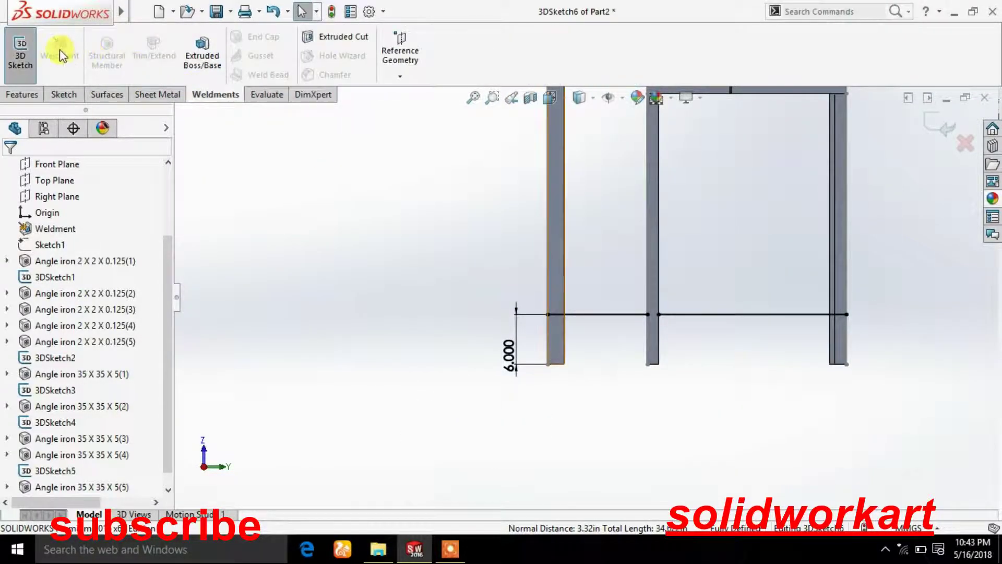
left_click(20, 52)
left_click(106, 55)
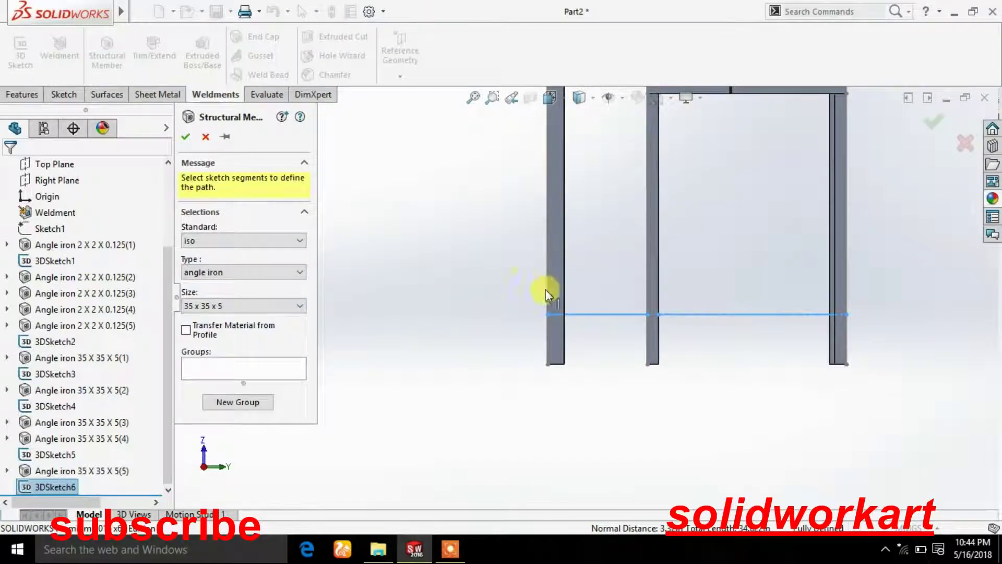
left_click(599, 321)
middle_click_drag(698, 315, 718, 385)
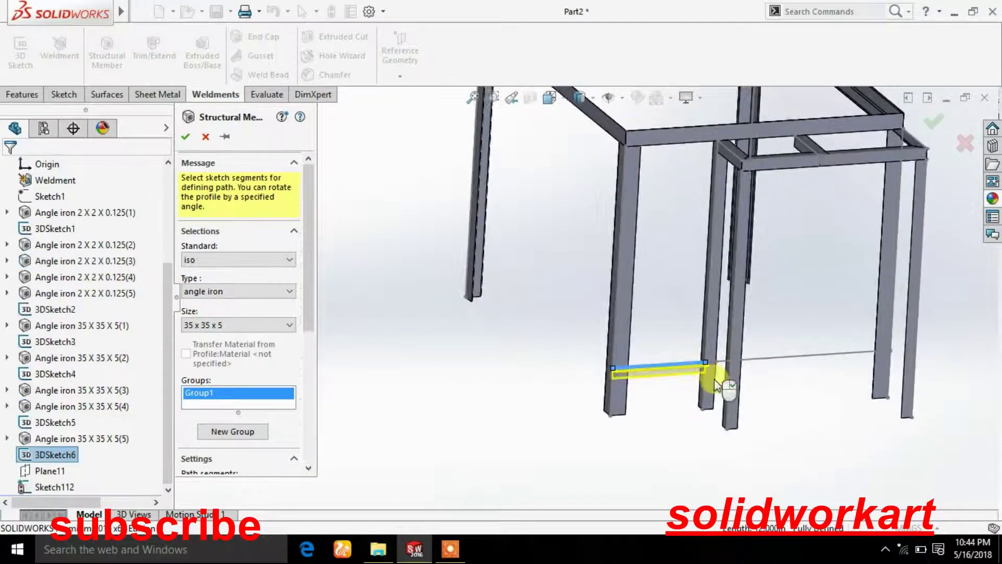
scroll(679, 379, "down", 3)
scroll(633, 373, "down", 3)
left_click_drag(309, 313, 312, 440)
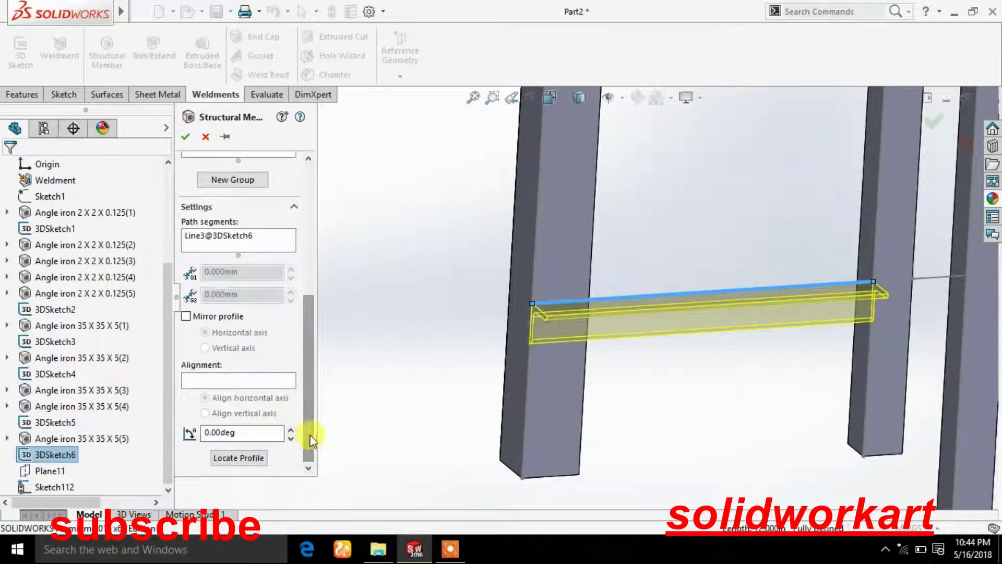
double_click(258, 432)
type("0")
key("Return")
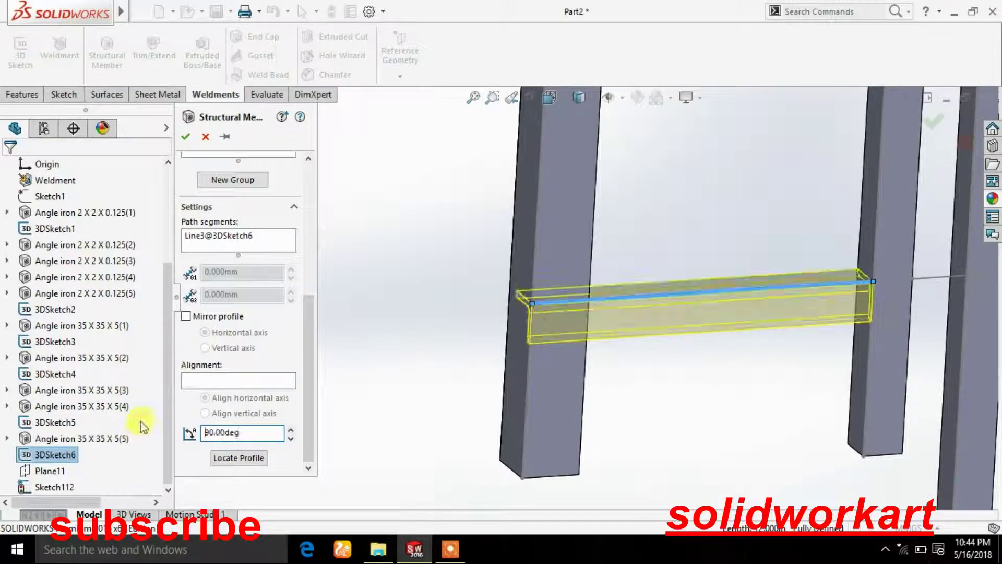
left_click(185, 138)
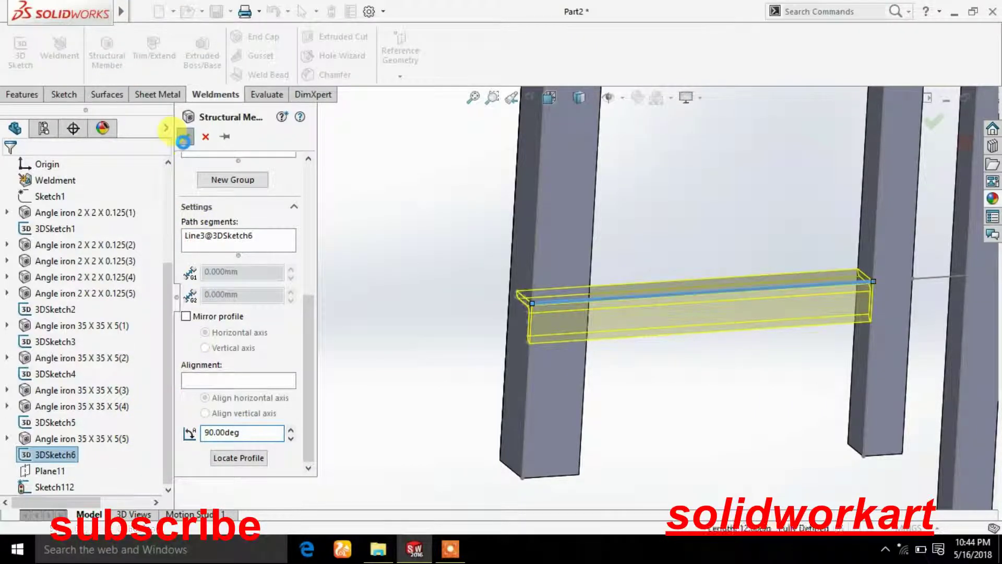
- Add the second angle-iron brace along the other lower line, also rotated 90°
scroll(873, 259, "up", 2)
scroll(846, 282, "up", 2)
left_click(847, 282)
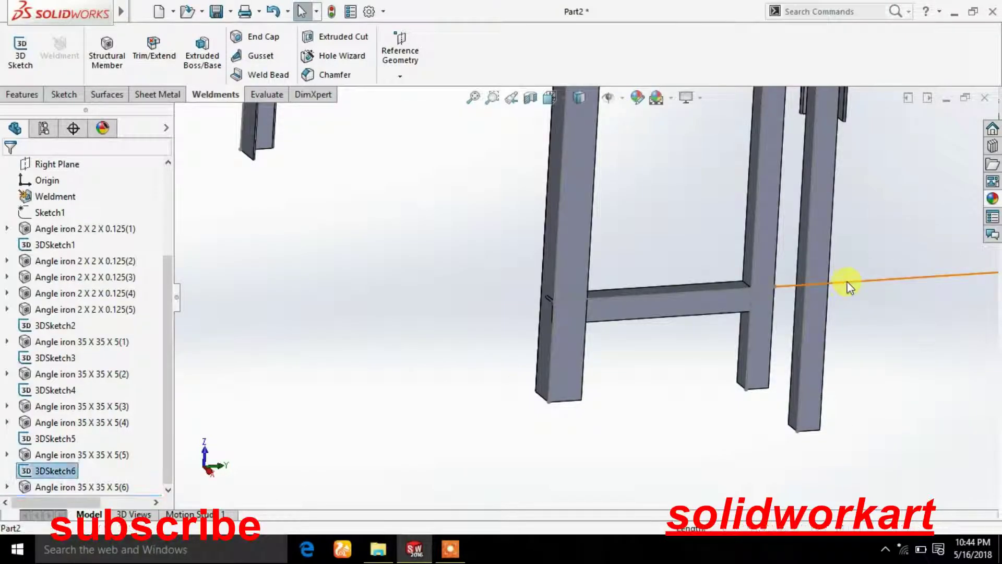
left_click(111, 64)
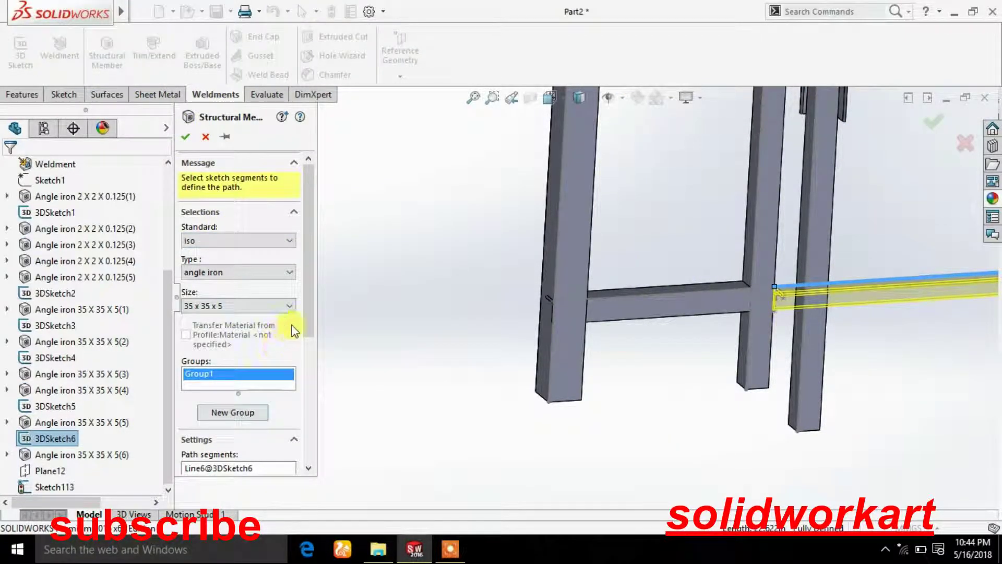
left_click_drag(309, 334, 308, 463)
left_click(276, 432)
type("90")
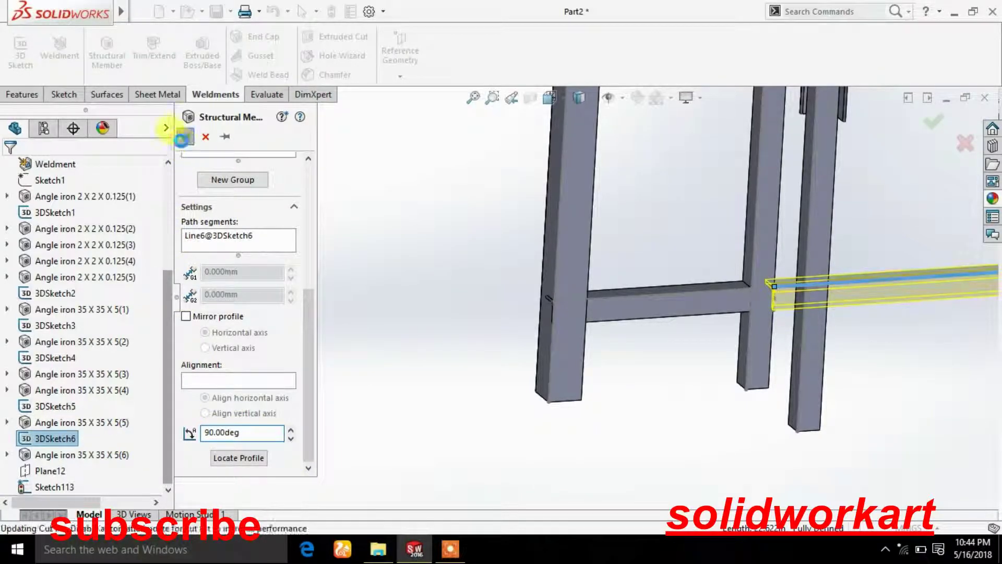
left_click(185, 137)
scroll(550, 290, "up", 3)
mouse_move(551, 290)
middle_mouse_down()
mouse_move(600, 309)
mouse_move(659, 295)
mouse_move(687, 321)
mouse_move(572, 155)
middle_mouse_up()
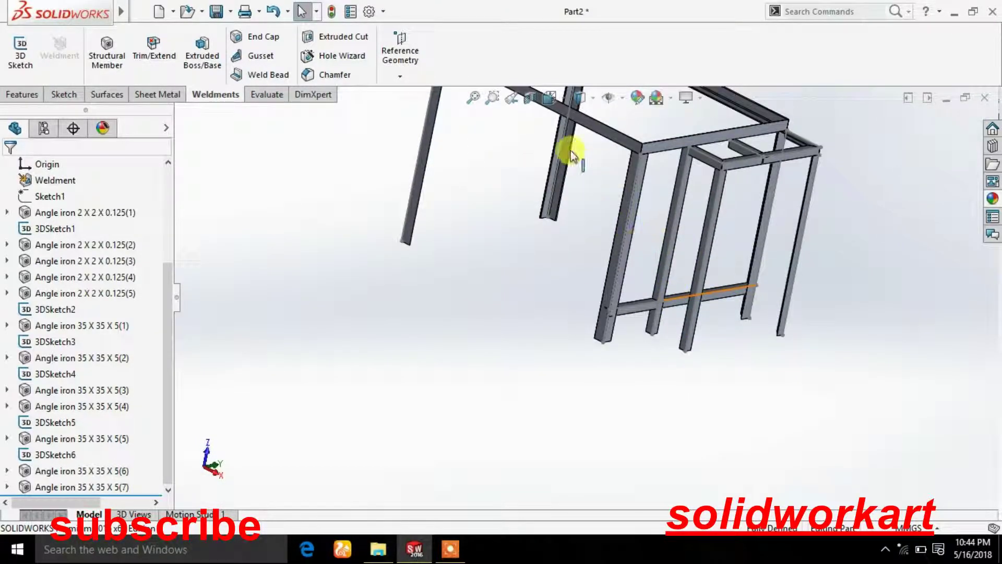
- In a new 3D sketch, draw a short angled line from the brace-leg intersection to the next leg
left_click(21, 55)
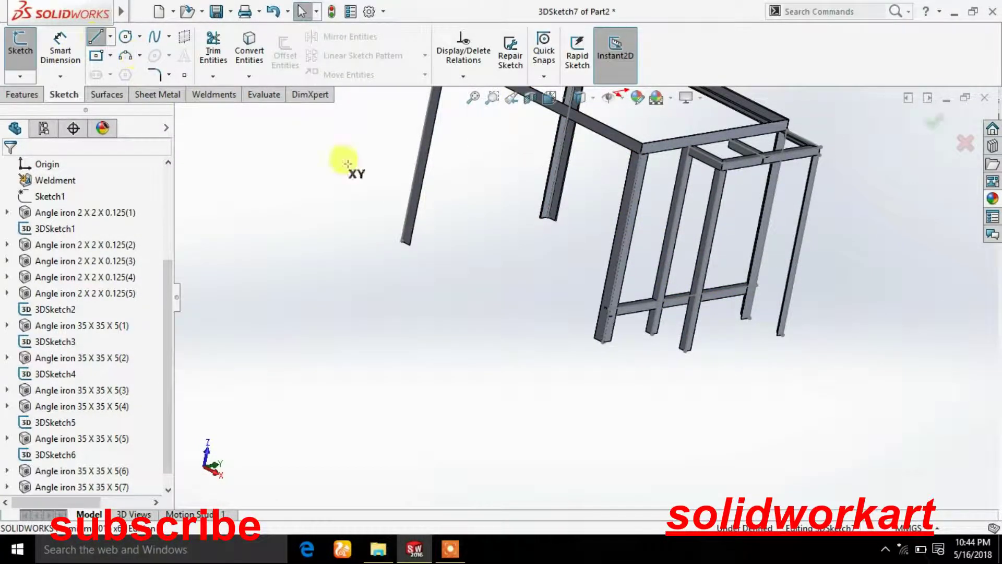
scroll(667, 309, "down", 3)
scroll(645, 297, "down", 2)
scroll(597, 267, "down", 2)
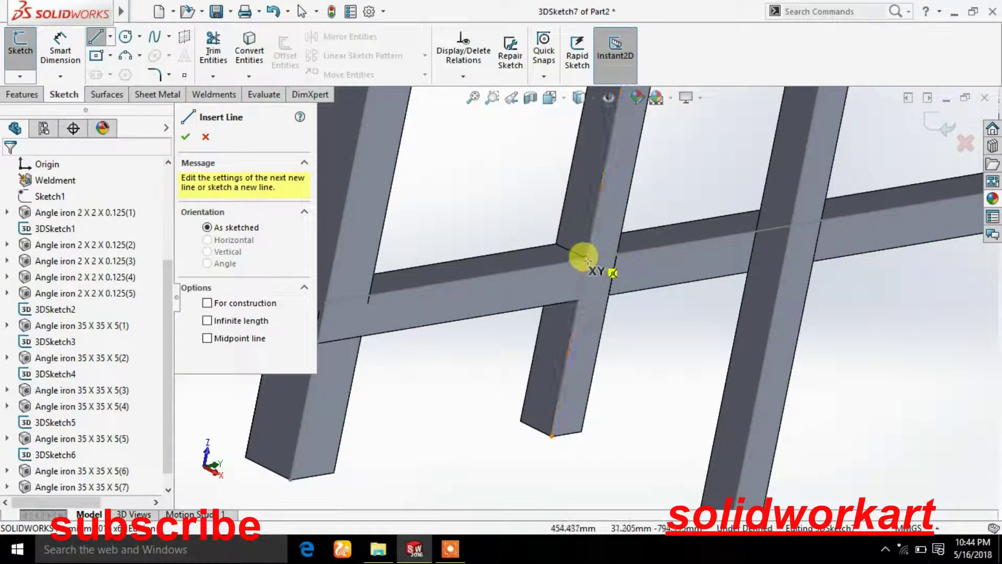
left_click(587, 260)
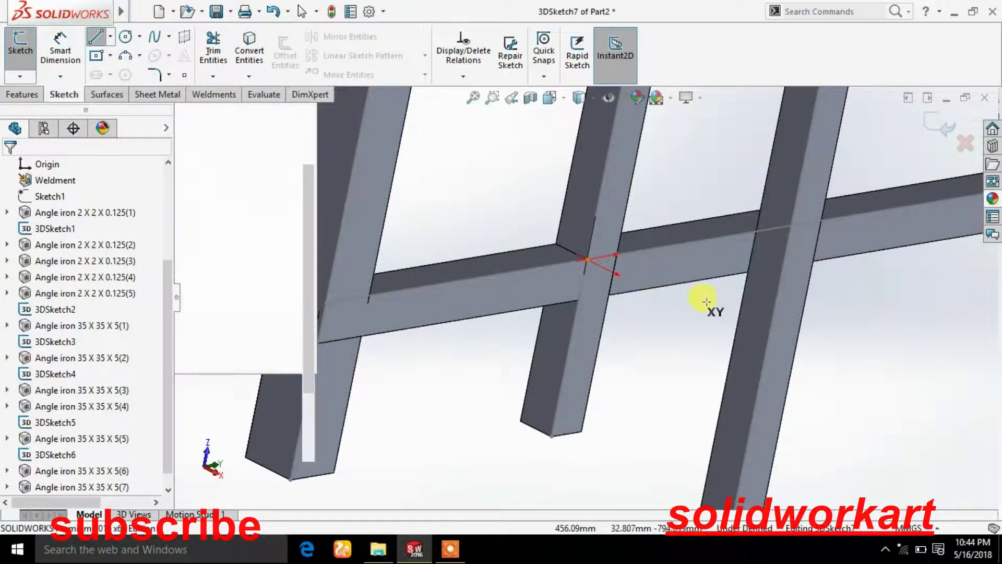
left_click(764, 349)
right_click(850, 347)
left_click(856, 349)
scroll(838, 368, "up", 3)
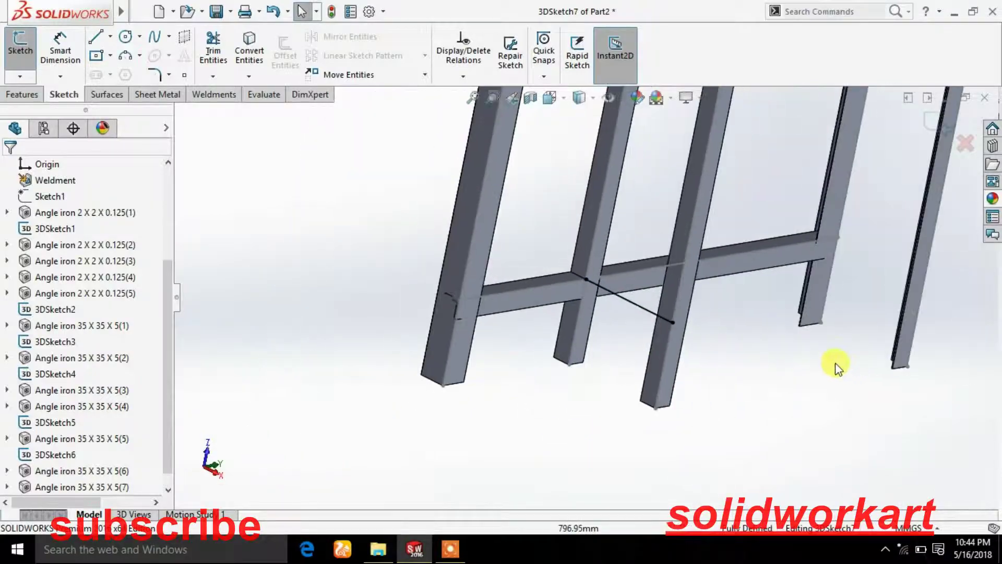
middle_click_drag(835, 365, 806, 380)
- Draw the horizontal line from the angled line's end across to the right leg
left_click(97, 41)
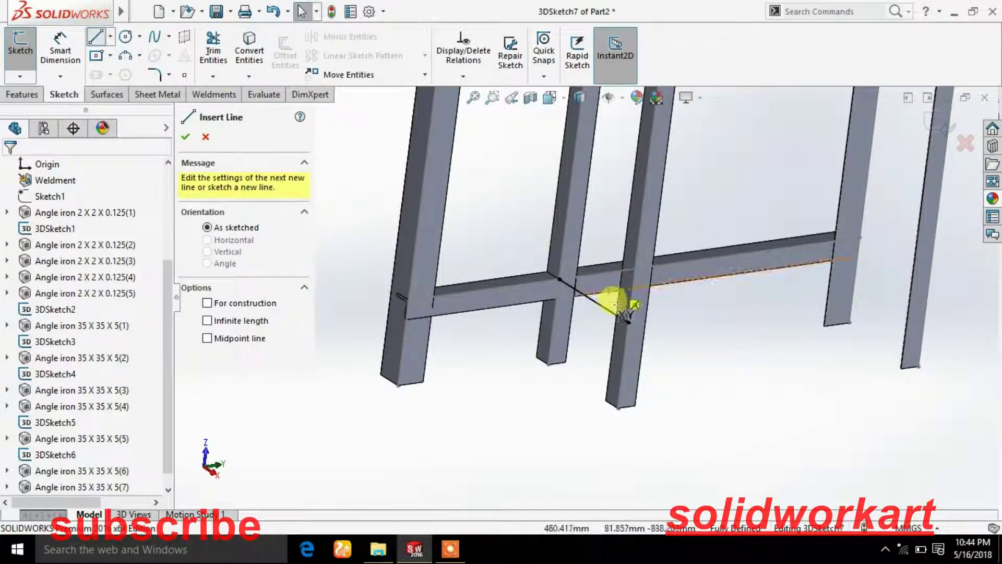
left_click(630, 322)
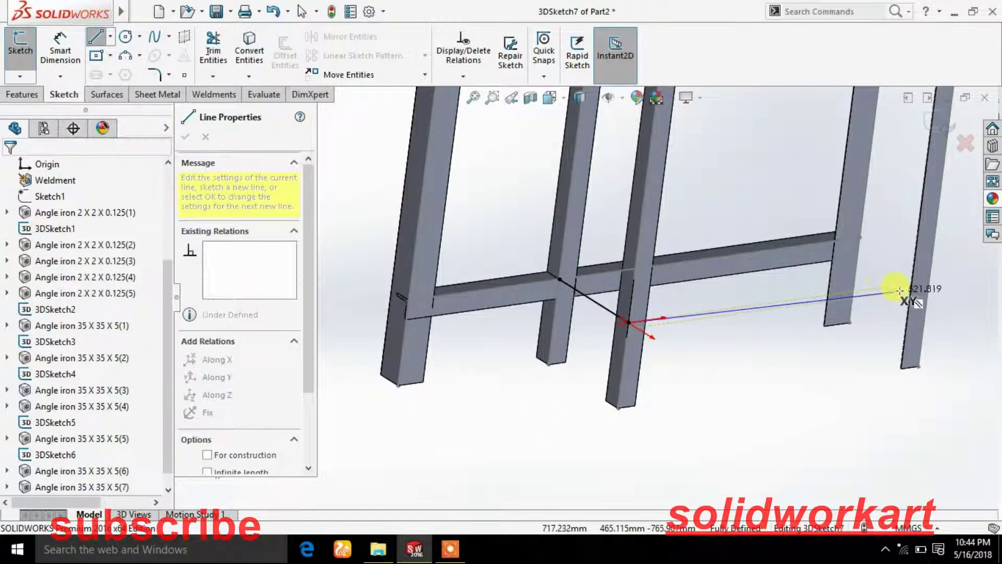
left_click(929, 280)
right_click(954, 318)
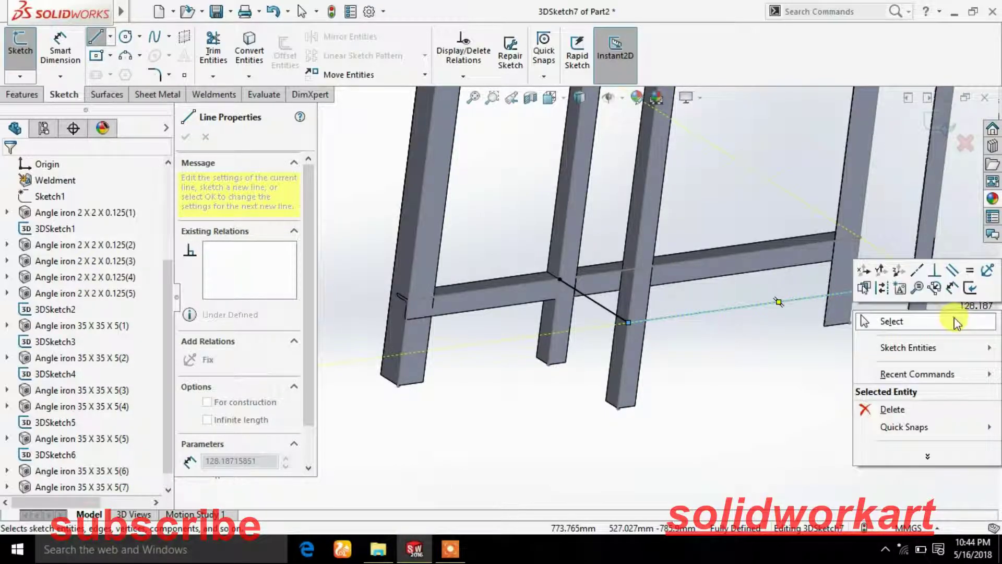
left_click(954, 318)
middle_click_drag(954, 317, 867, 391)
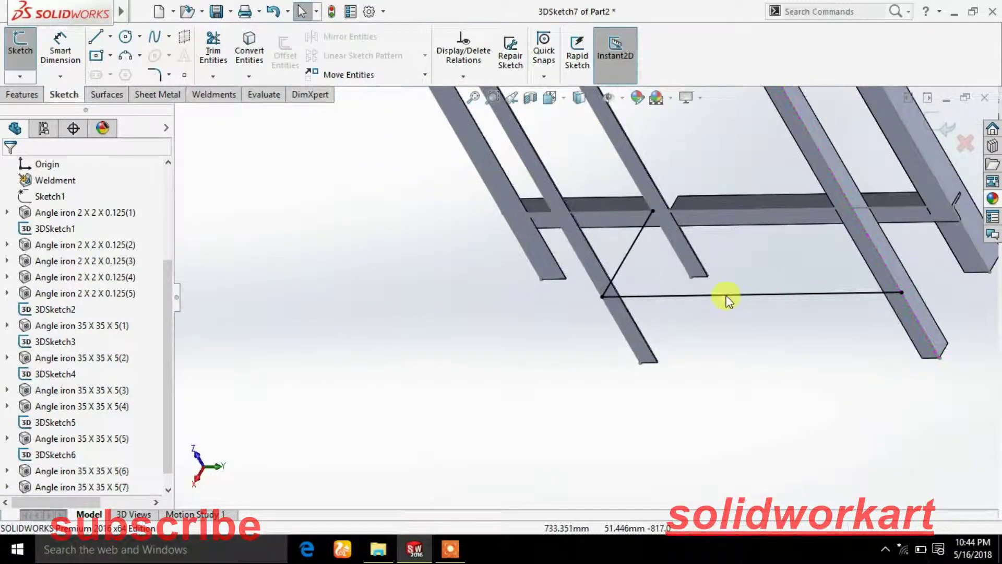
- Draw an angled line from the horizontal line's right end up to the right leg
left_click(96, 44)
scroll(877, 281, "down", 3)
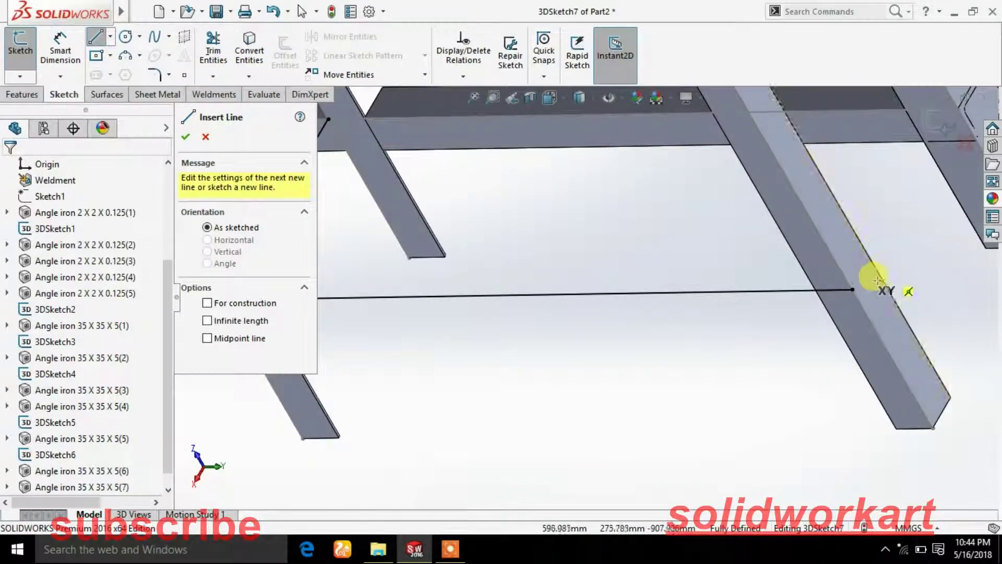
left_click(852, 289)
scroll(919, 168, "up", 2)
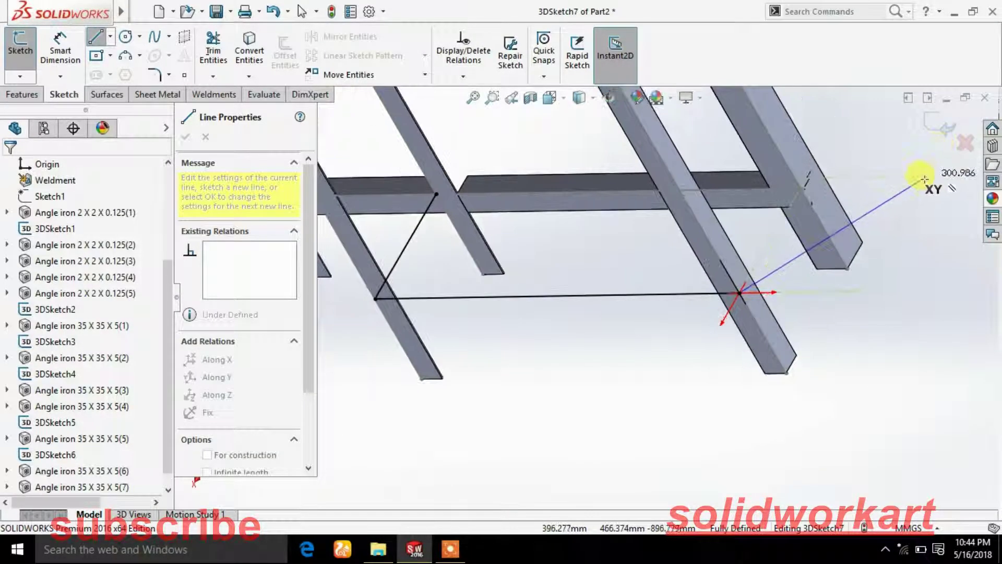
scroll(794, 197, "down", 3)
scroll(729, 208, "down", 2)
left_click(729, 208)
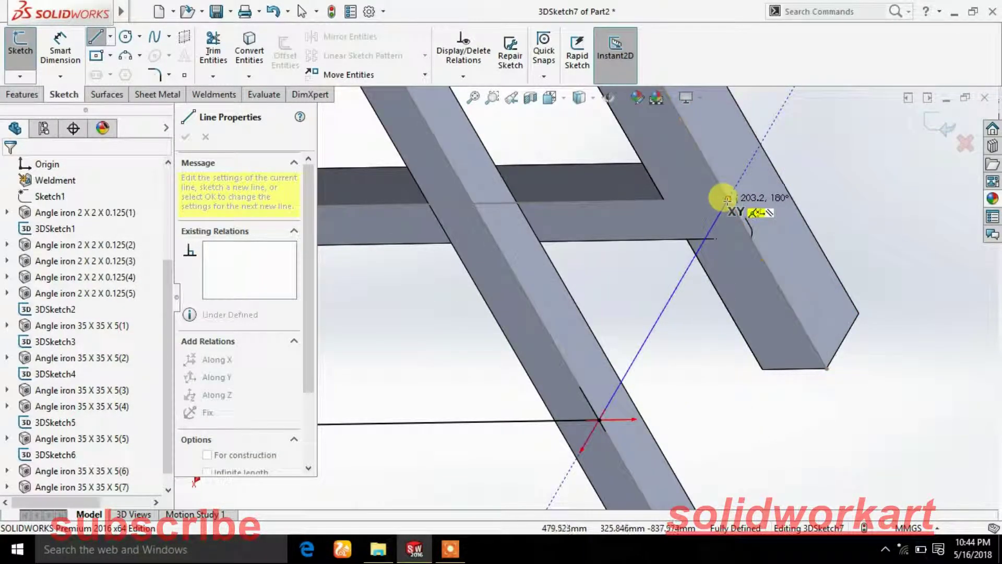
right_click(862, 194)
left_click(869, 198)
scroll(795, 214, "up", 3)
scroll(795, 214, "up", 3)
middle_click_drag(617, 295, 658, 261)
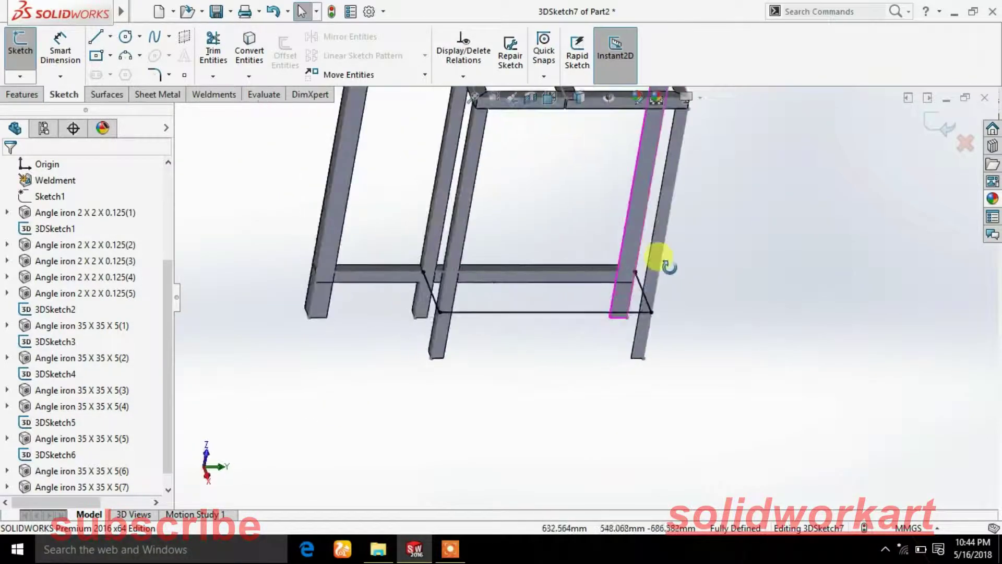
- Create a 35 x 35 x 5 angle-iron member along the three 3DSketch7 segments
left_click(201, 98)
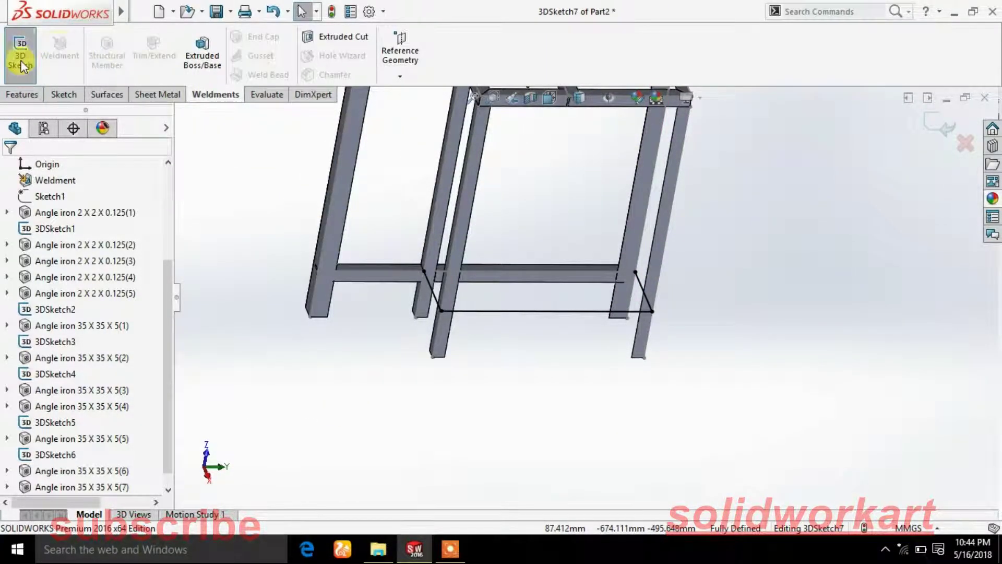
left_click(21, 57)
left_click(106, 52)
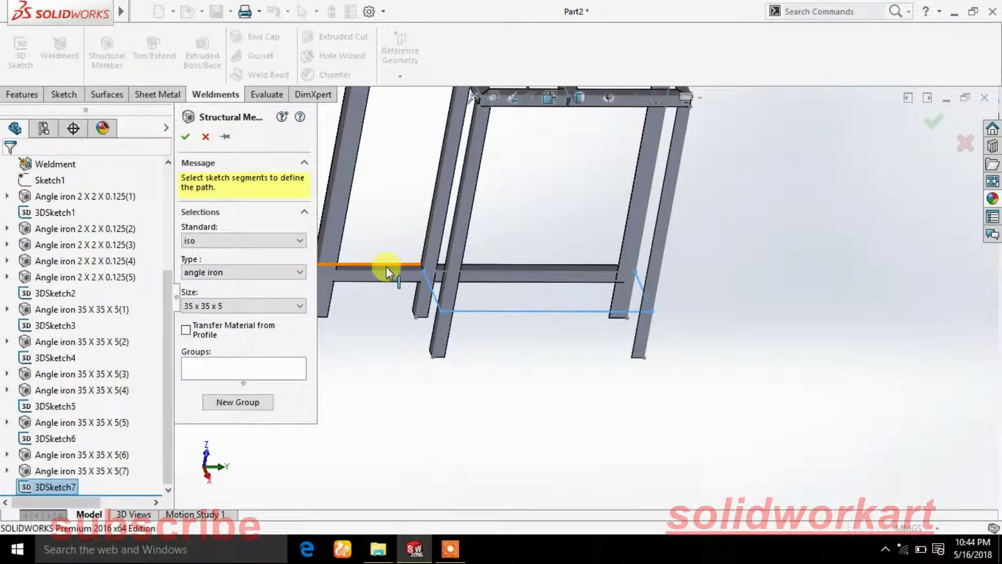
left_click(430, 287)
left_click(485, 311)
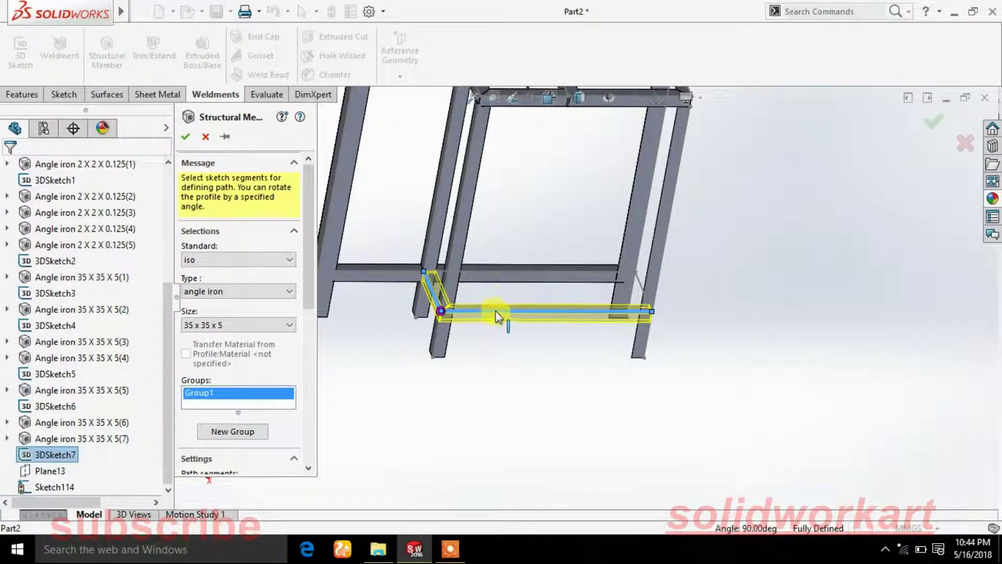
left_click(636, 286)
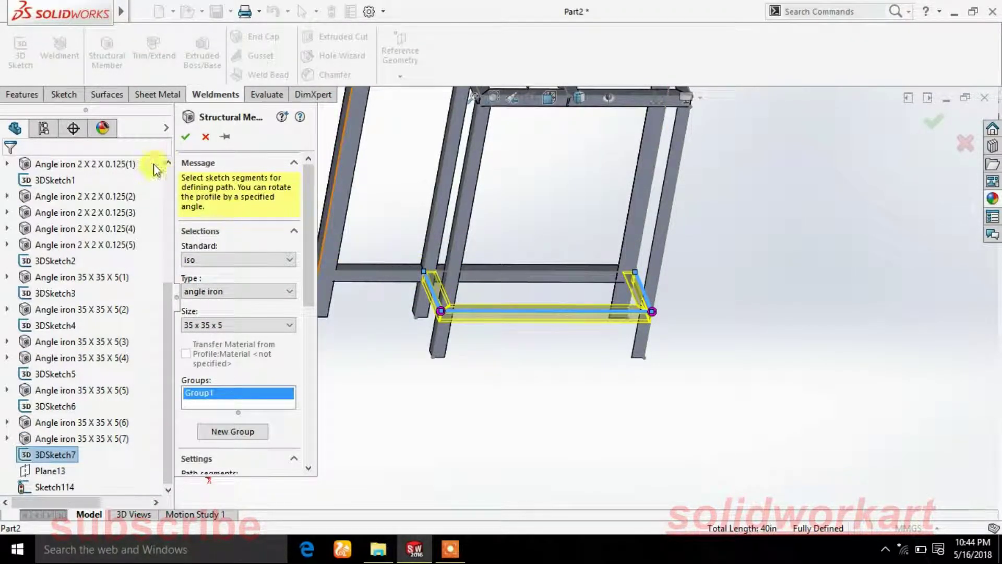
left_click(185, 138)
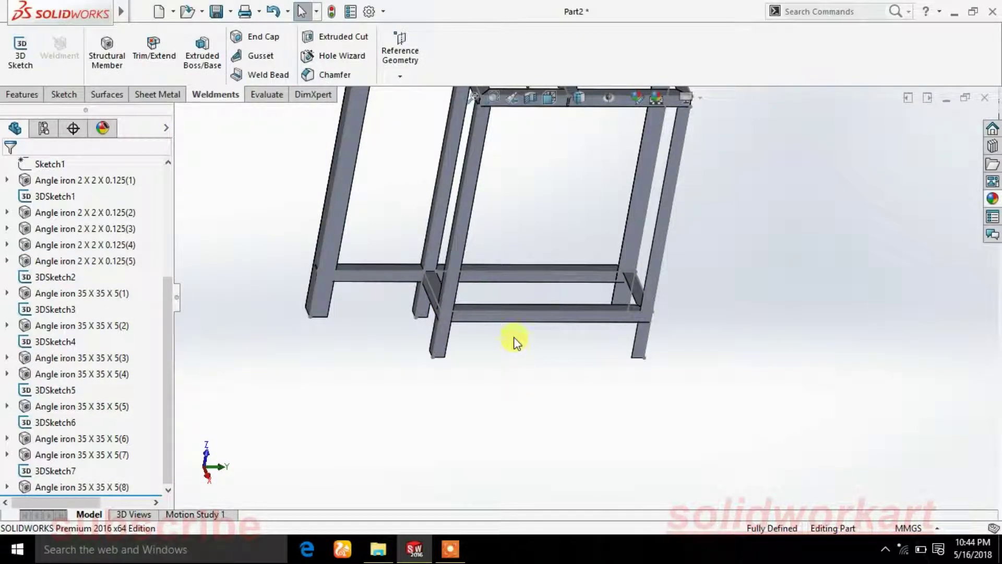
- Orbit the frame and view it from the bottom to inspect the new braces
mouse_move(530, 311)
middle_mouse_down()
mouse_move(483, 320)
mouse_move(517, 268)
mouse_move(552, 324)
mouse_move(543, 277)
middle_mouse_up()
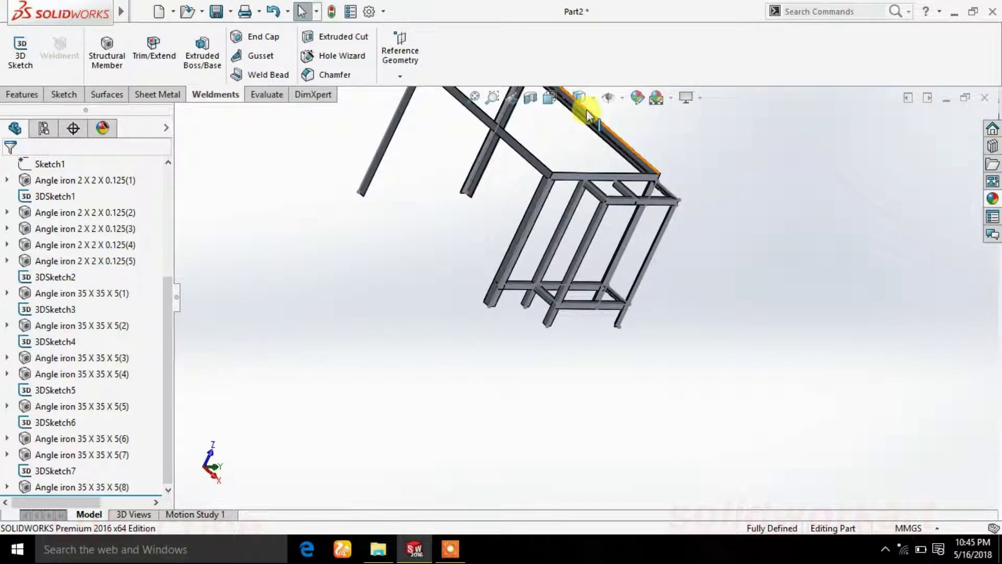
scroll(577, 236, "up", 3)
mouse_move(577, 245)
middle_mouse_down()
mouse_move(642, 286)
mouse_move(648, 353)
mouse_move(638, 373)
mouse_move(599, 346)
mouse_move(613, 271)
middle_mouse_up()
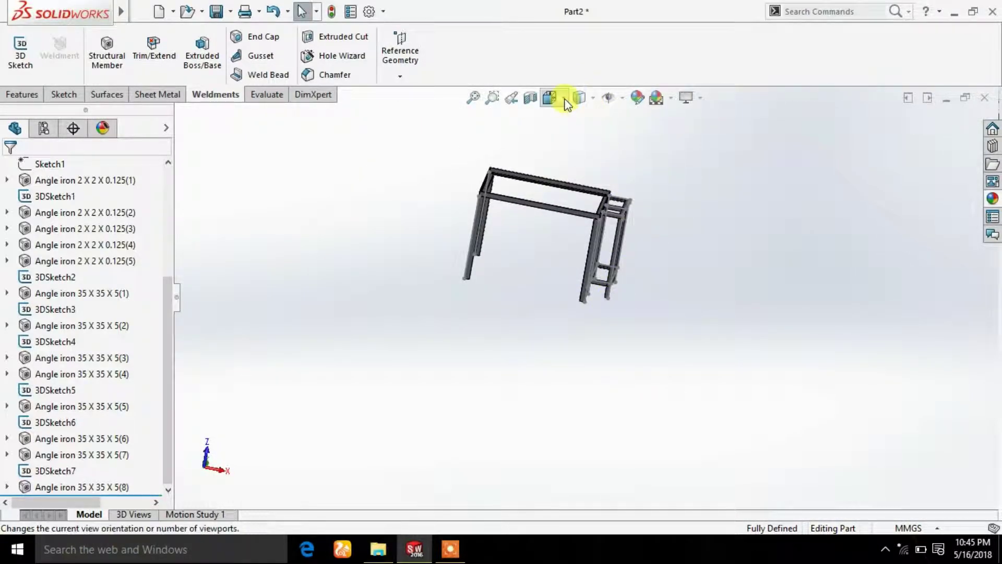
left_click(551, 98)
left_click(590, 224)
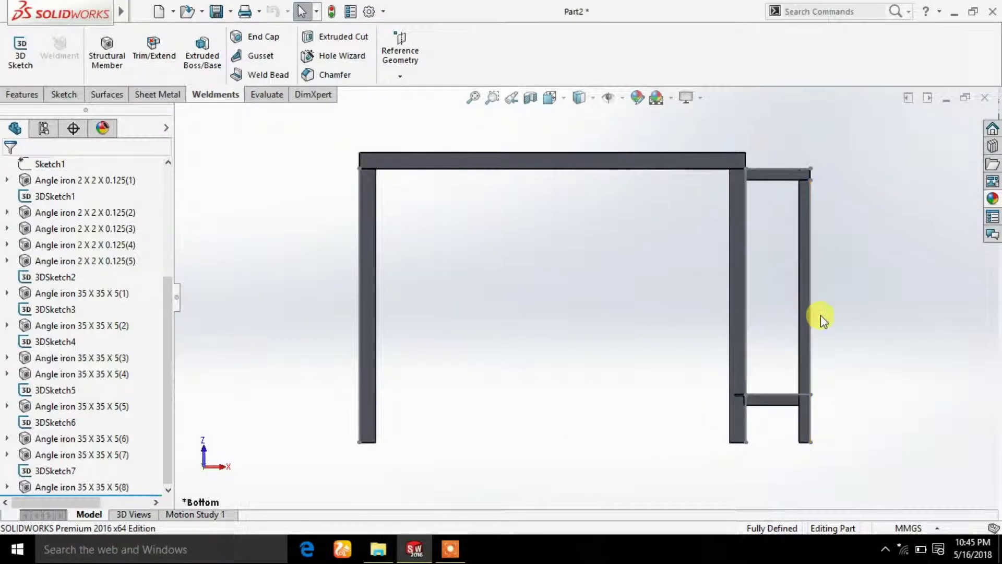
scroll(820, 315, "down", 3)
middle_click_drag(788, 316, 761, 314)
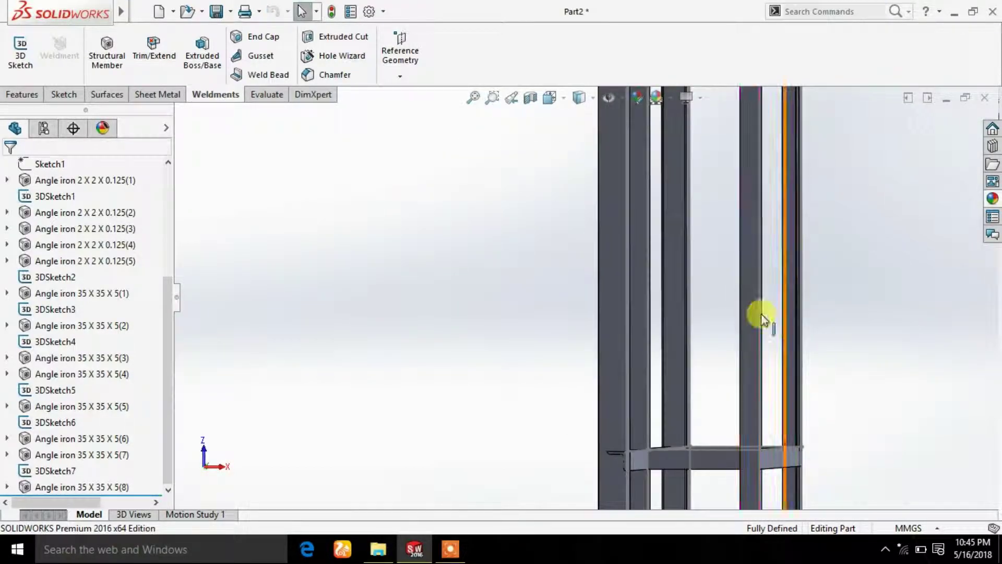
- In a new 3D sketch, draw a diagonal line from the left side-rack leg to the right leg
left_click(36, 67)
left_click(95, 36)
scroll(673, 235, "up", 3)
middle_click_drag(693, 264, 667, 263)
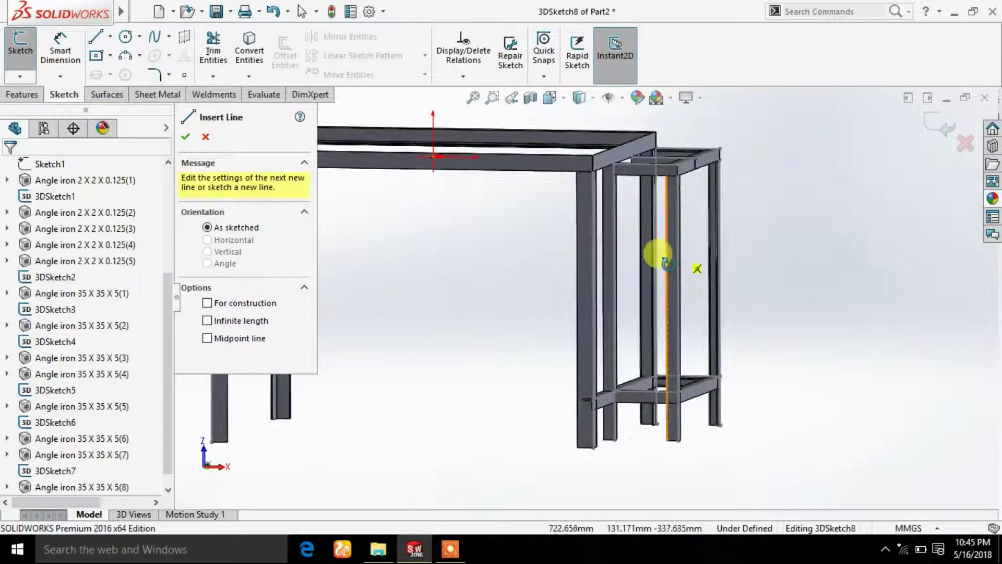
scroll(668, 264, "down", 3)
scroll(638, 278, "down", 3)
left_click(547, 229)
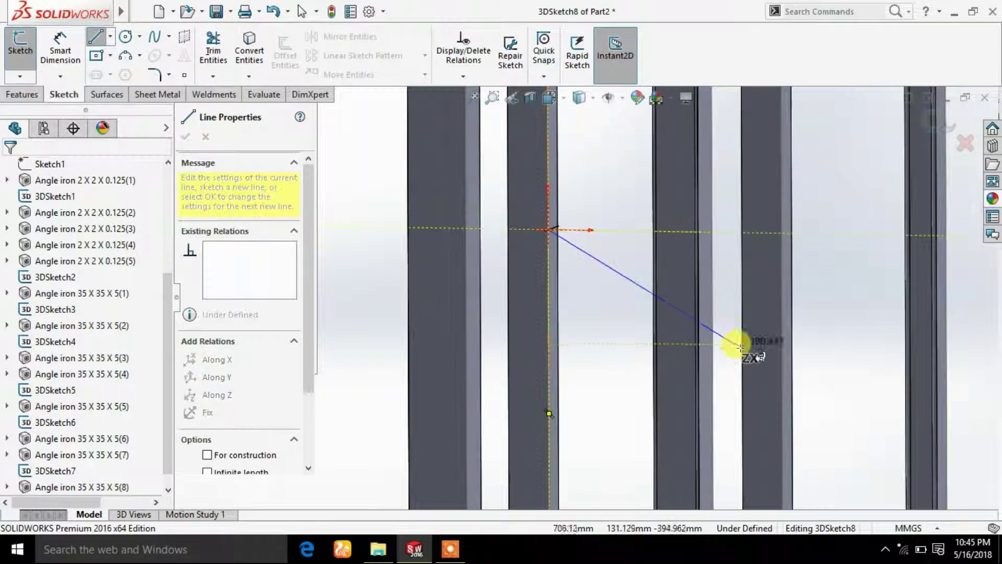
middle_click_drag(734, 340, 765, 376)
left_click(777, 392)
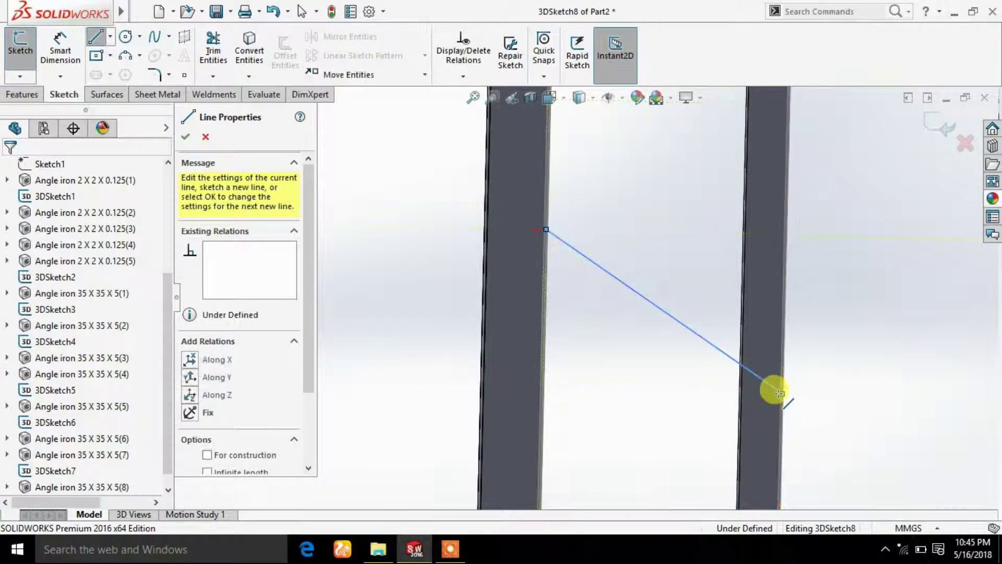
right_click(836, 316)
left_click(844, 340)
scroll(602, 283, "up", 5)
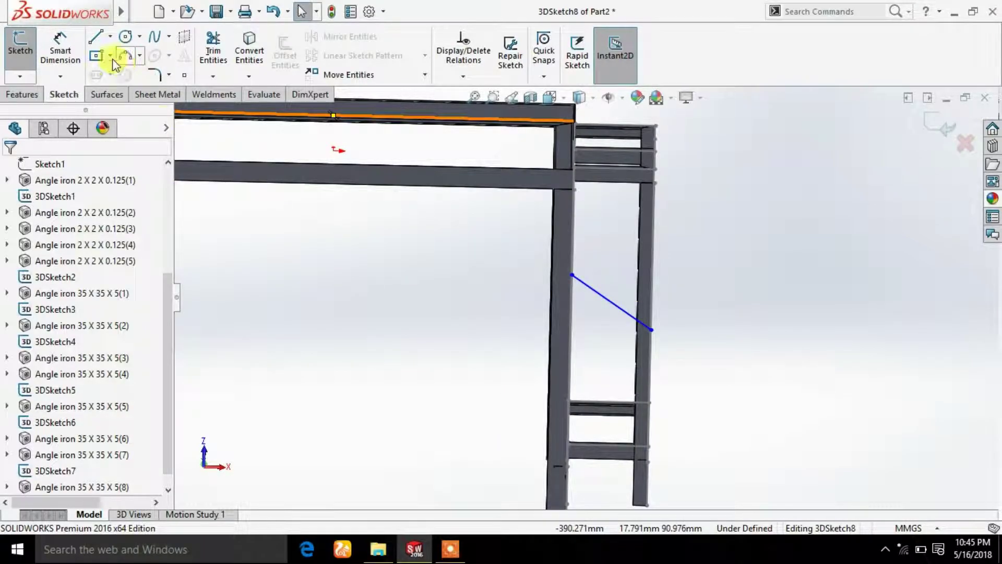
left_click(60, 47)
- From the bottom view, dimension from the top edge to the diagonal's upper endpoint
left_click(550, 106)
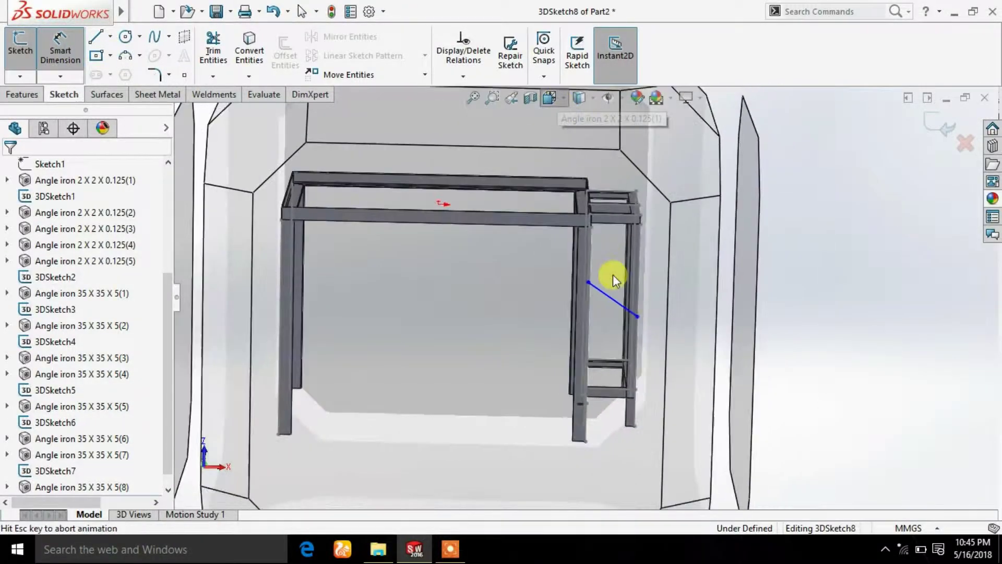
left_click(638, 299)
scroll(773, 214, "down", 3)
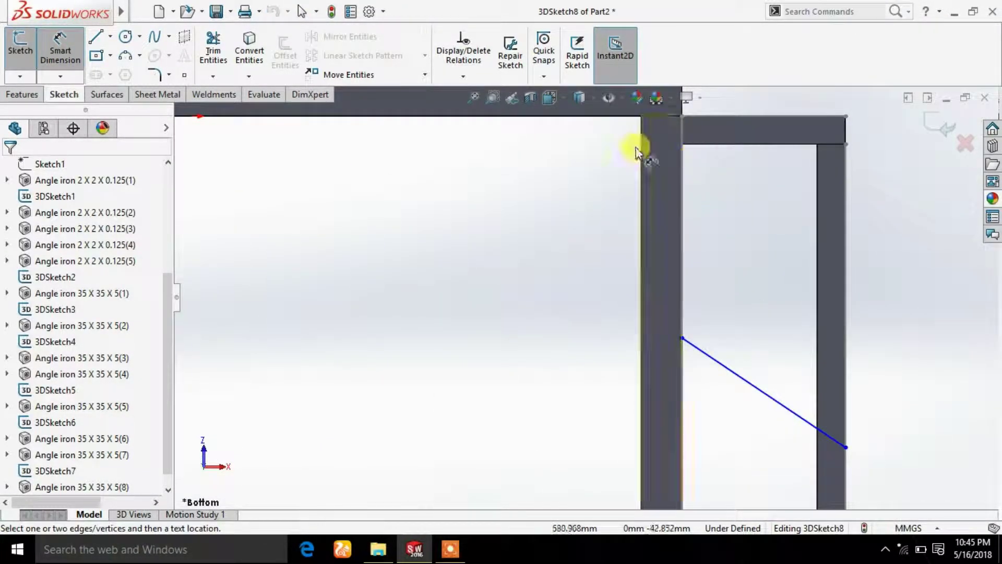
left_click(696, 119)
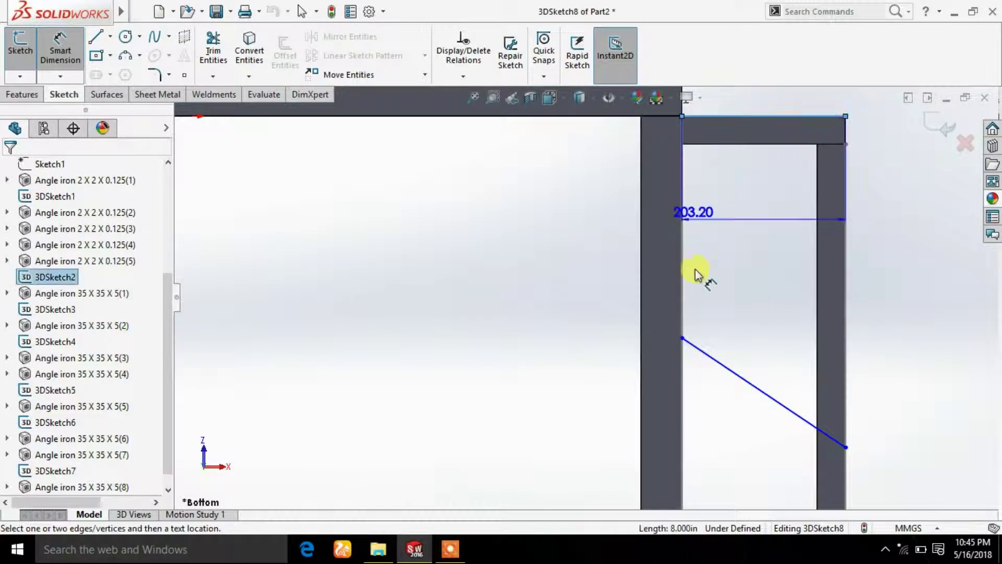
left_click(682, 338)
left_click(574, 320)
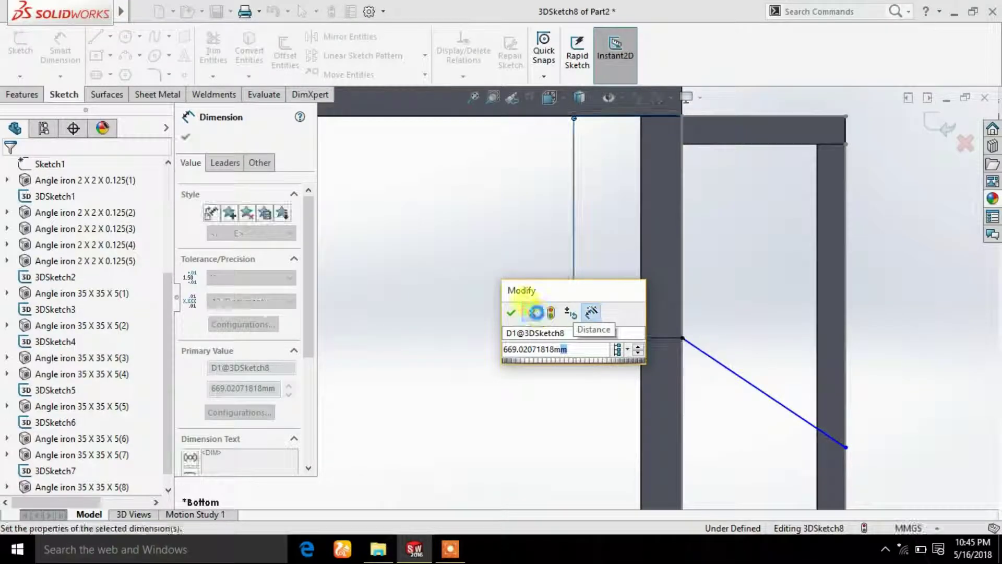
left_click(511, 312)
left_click(497, 291)
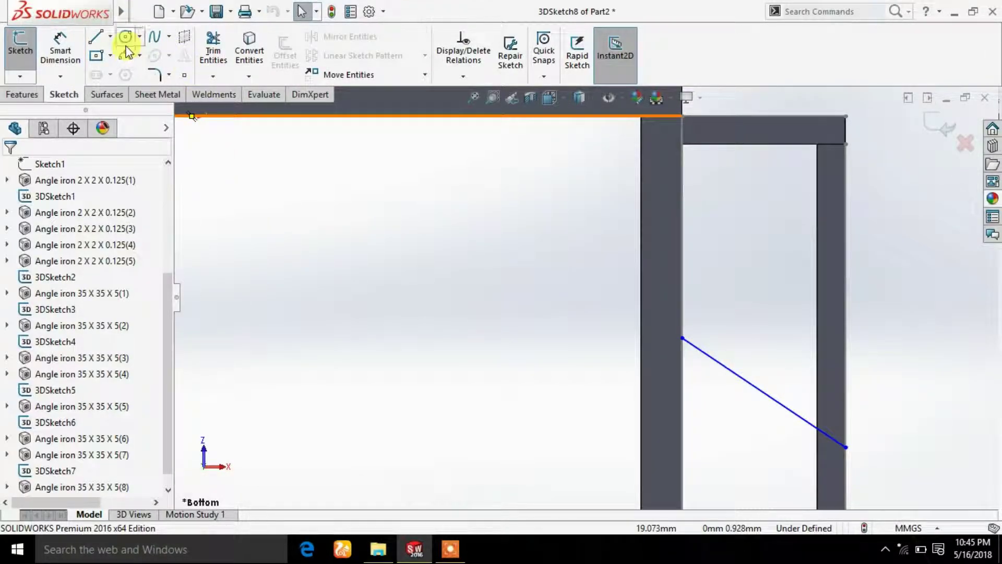
- Add a vertical dimension (275.64) from the side rack's top edge to the diagonal's upper endpoint
left_click(69, 56)
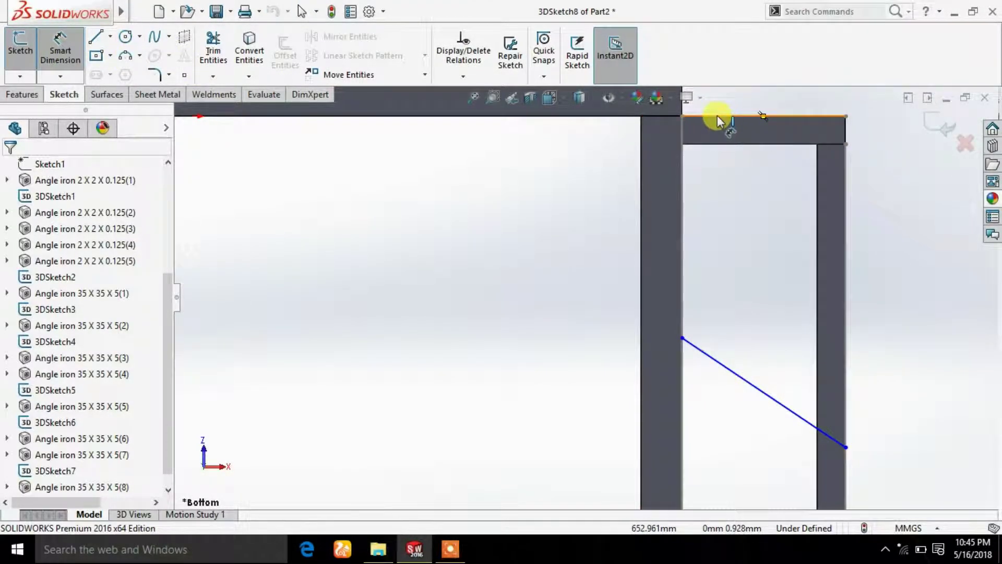
middle_click_drag(746, 243, 727, 152)
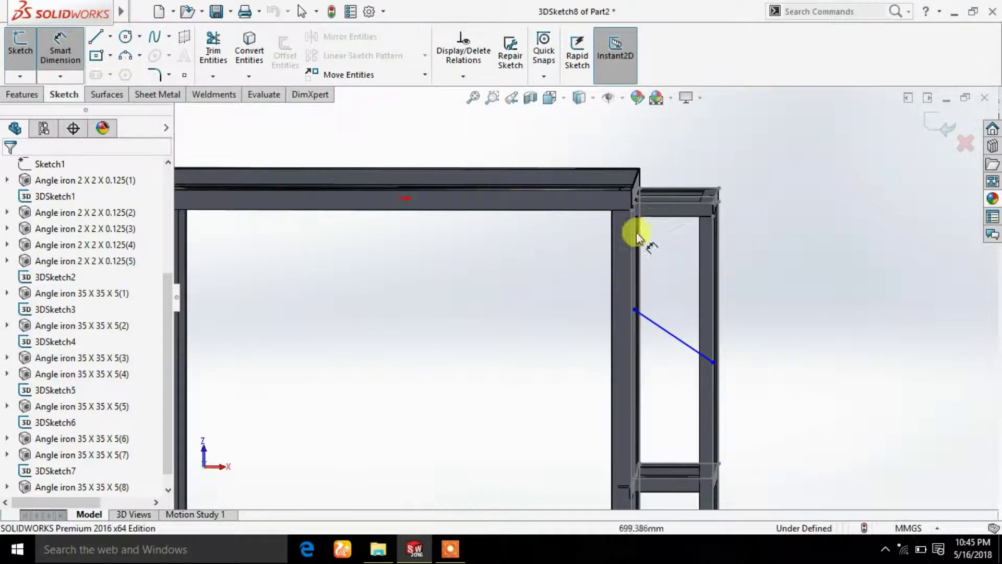
scroll(627, 237, "up", 5)
left_click(567, 251)
scroll(570, 253, "up", 3)
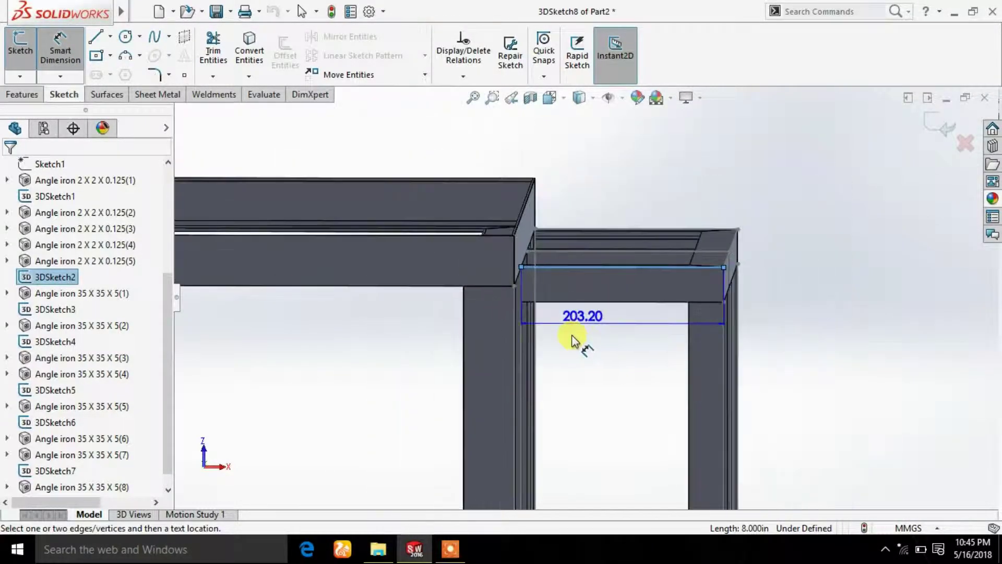
scroll(571, 365, "up", 3)
scroll(566, 417, "down", 2)
scroll(579, 348, "down", 2)
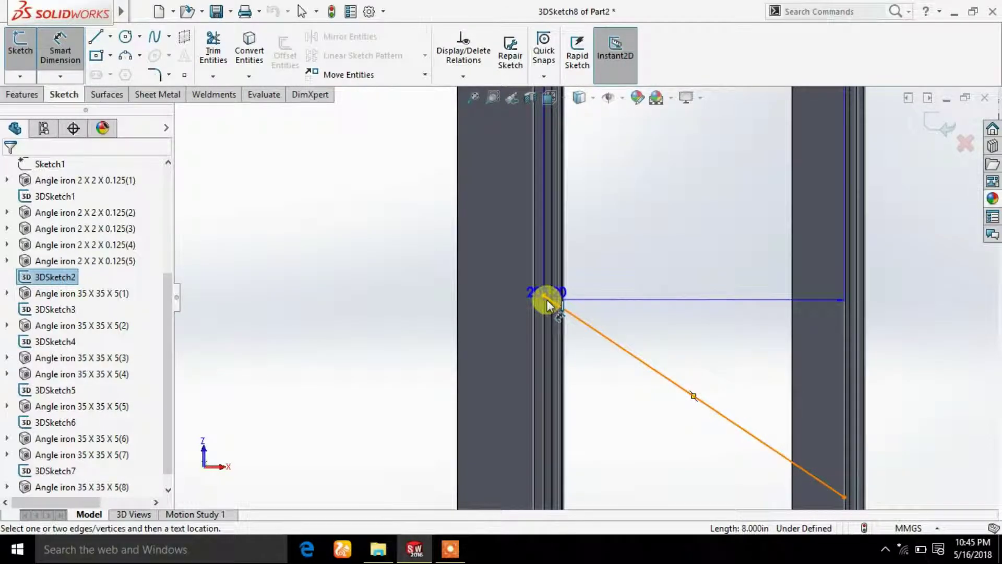
left_click(543, 296)
scroll(543, 296, "up", 2)
left_click(412, 272)
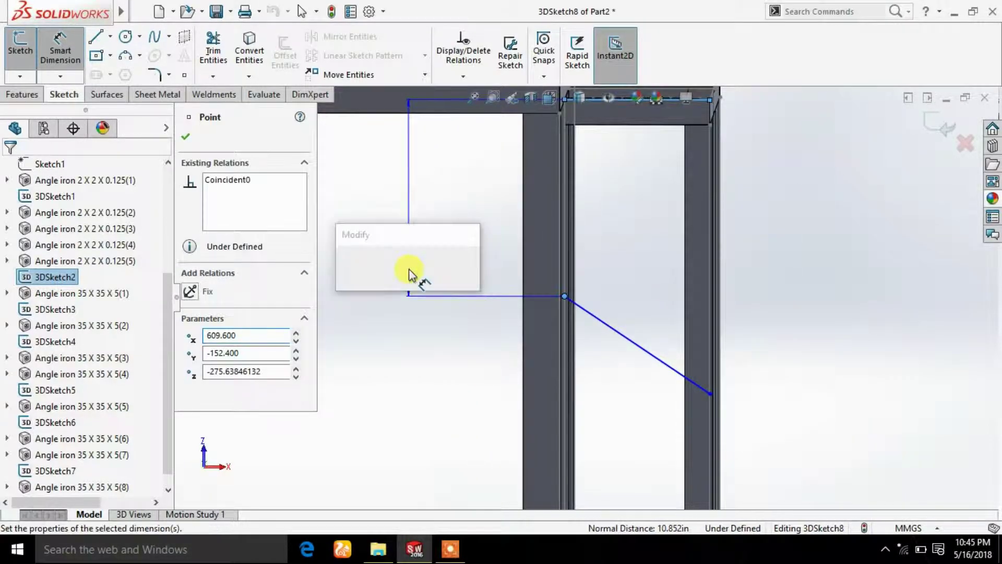
left_click(259, 162)
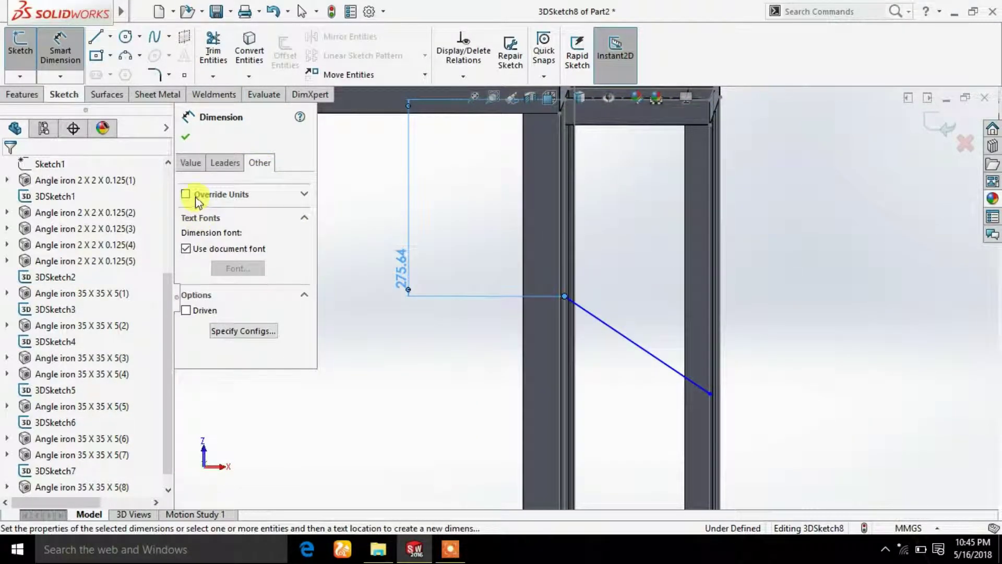
- Display that dimension in inches and set it to 10
left_click(185, 193)
left_click(264, 212)
left_click(253, 297)
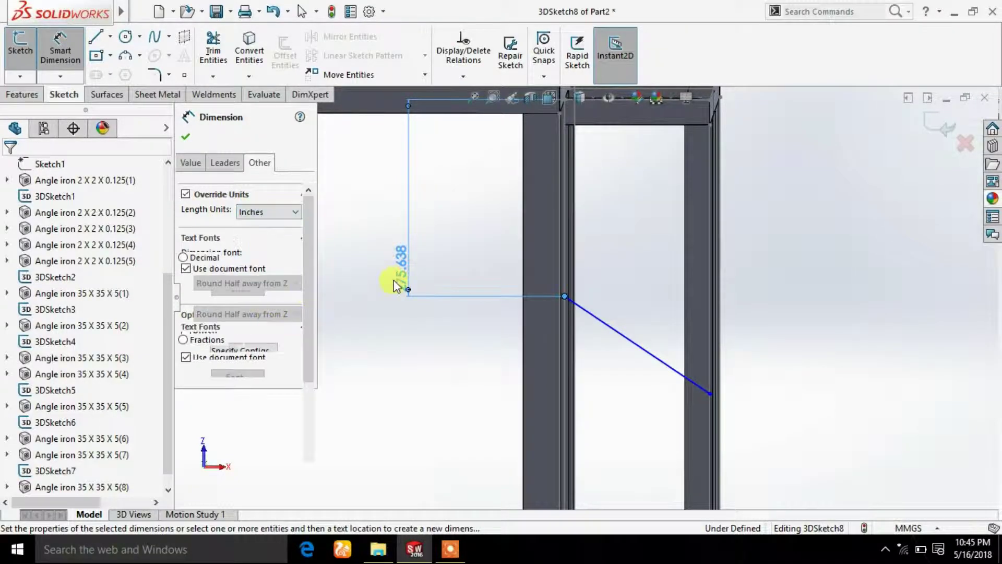
double_click(402, 262)
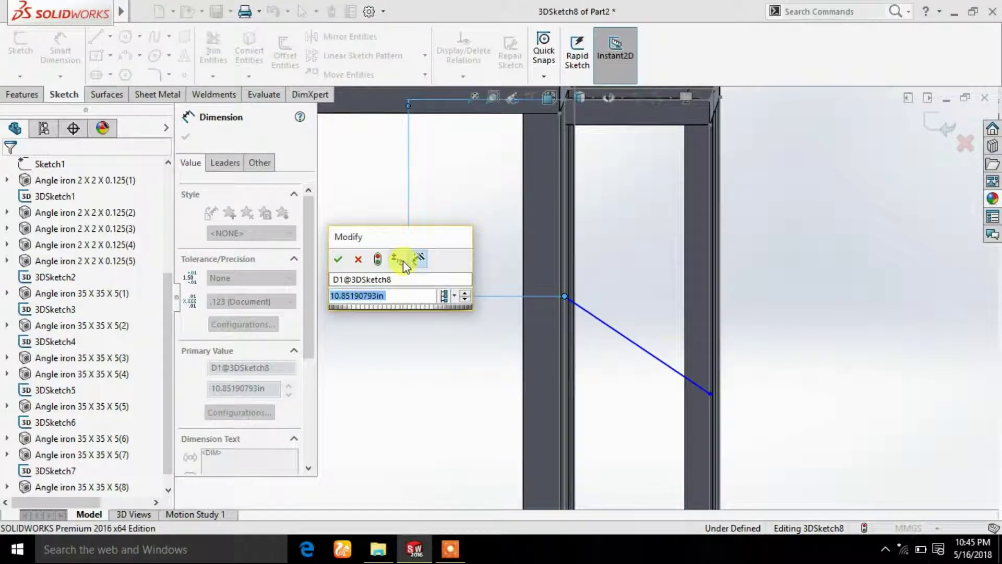
type("10")
key("Return")
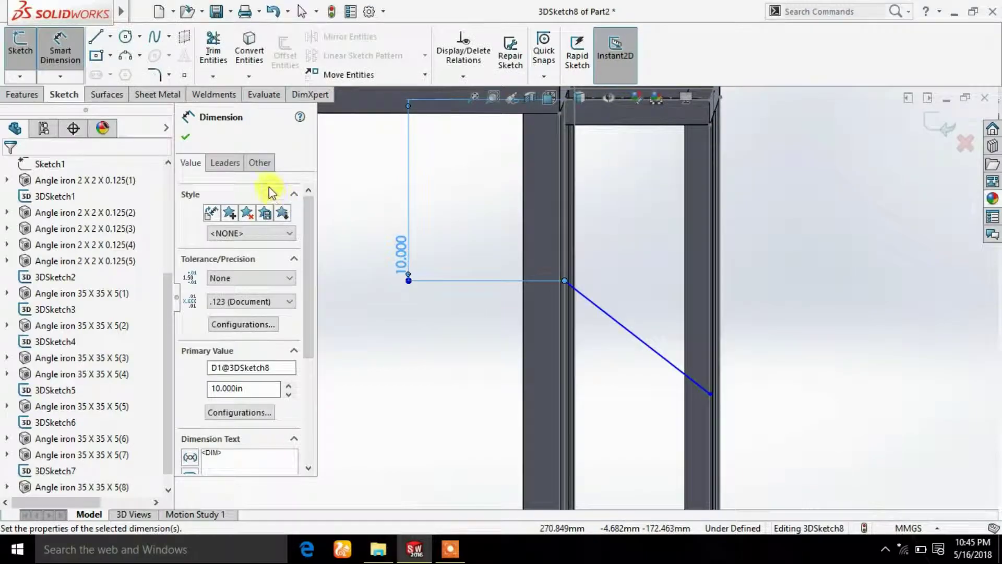
left_click(183, 138)
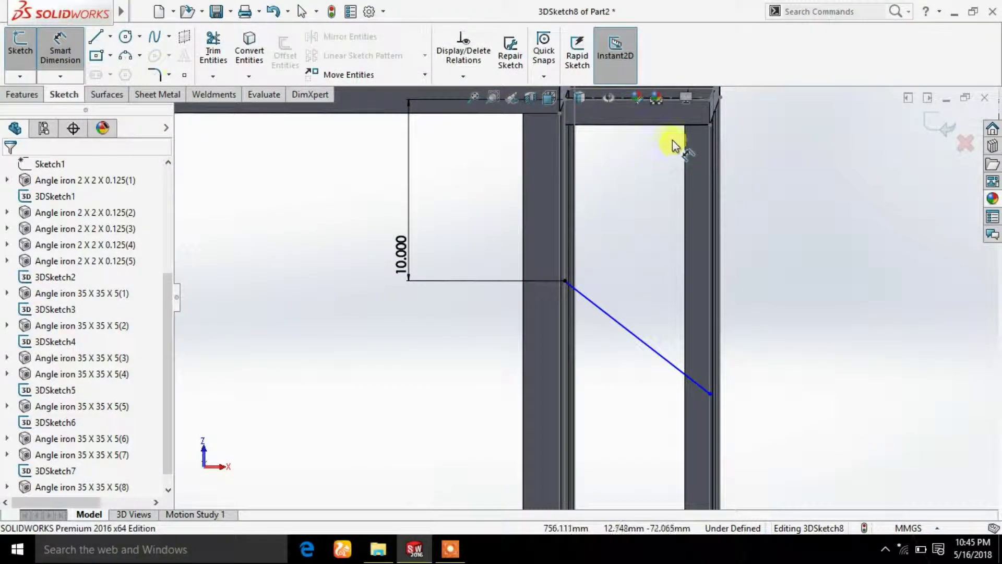
scroll(676, 177, "up", 3)
- Add a vertical dimension from the top edge to the brace's lower endpoint
scroll(653, 198, "down", 2)
left_click(624, 206)
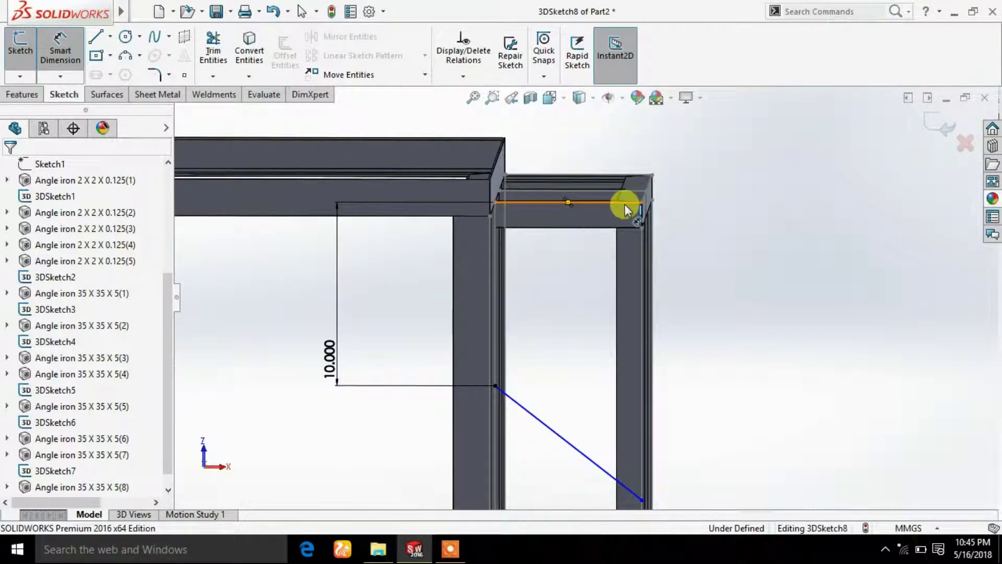
scroll(625, 204, "up", 1)
scroll(648, 386, "down", 1)
scroll(627, 418, "down", 1)
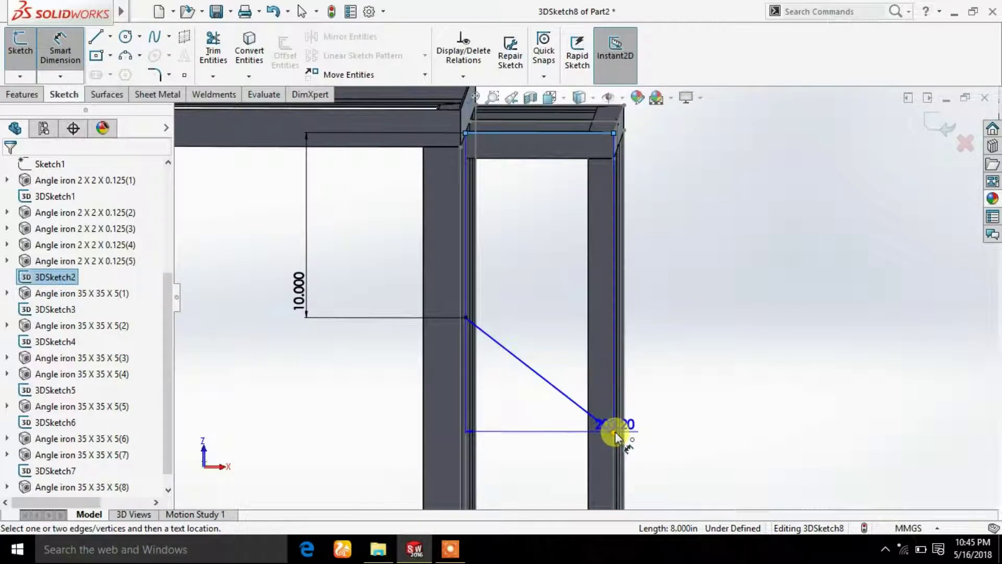
left_click(613, 432)
left_click(702, 384)
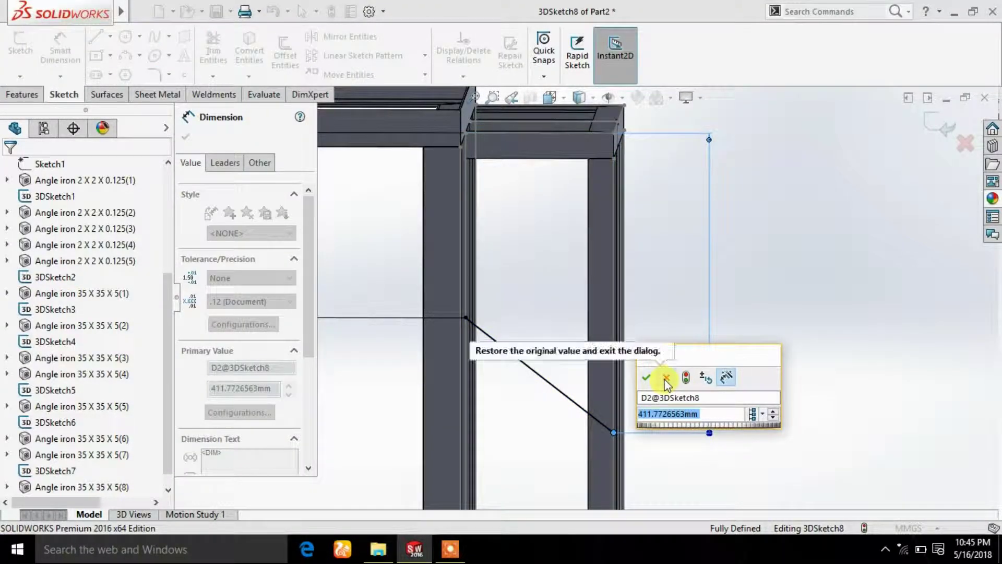
left_click(664, 380)
- Display that dimension in inches and change it from 16.212 to 14, then view isometric
left_click(260, 163)
left_click(219, 194)
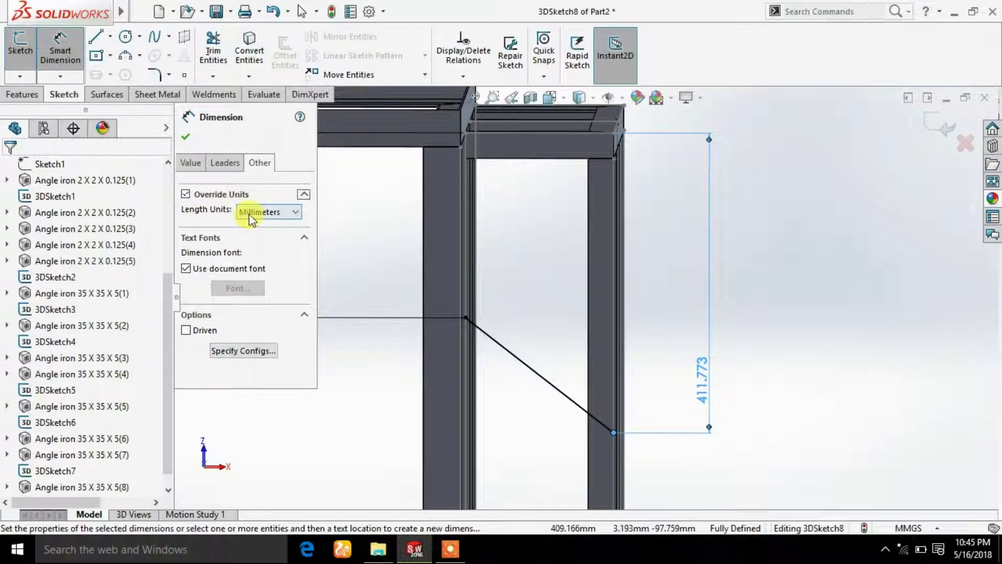
left_click(263, 211)
left_click(250, 301)
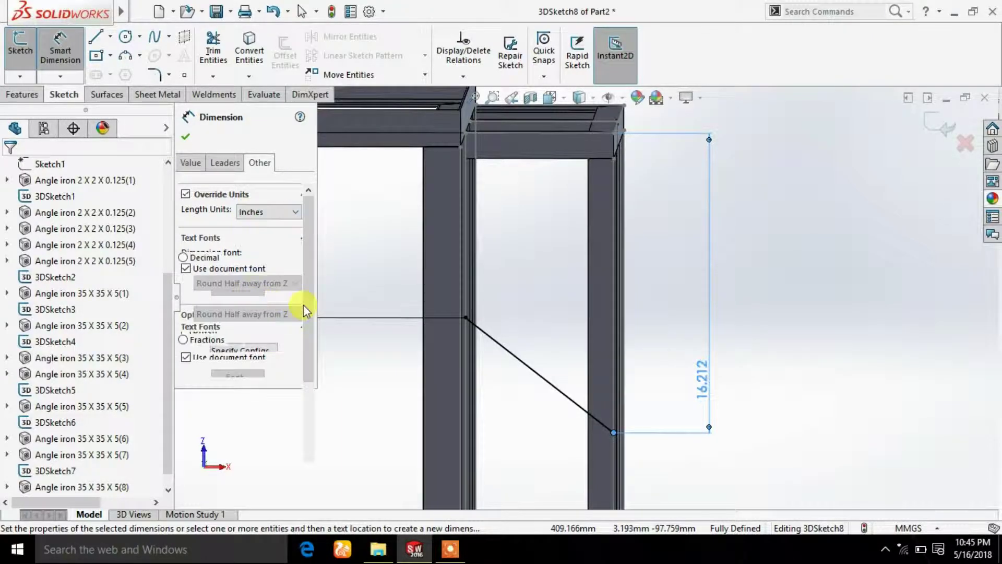
double_click(702, 386)
type("14")
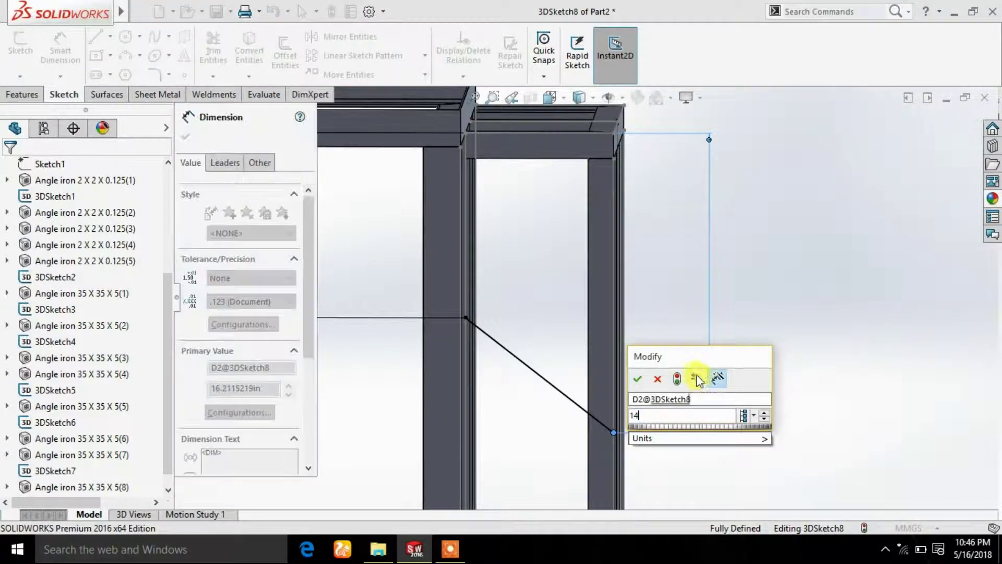
key("Return")
left_click(185, 137)
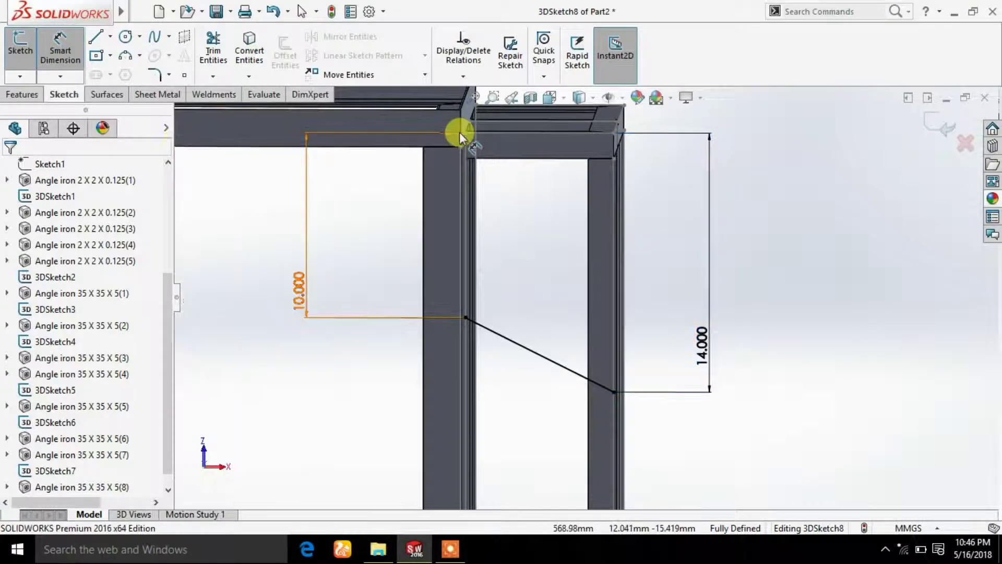
left_click(549, 97)
left_click(641, 316)
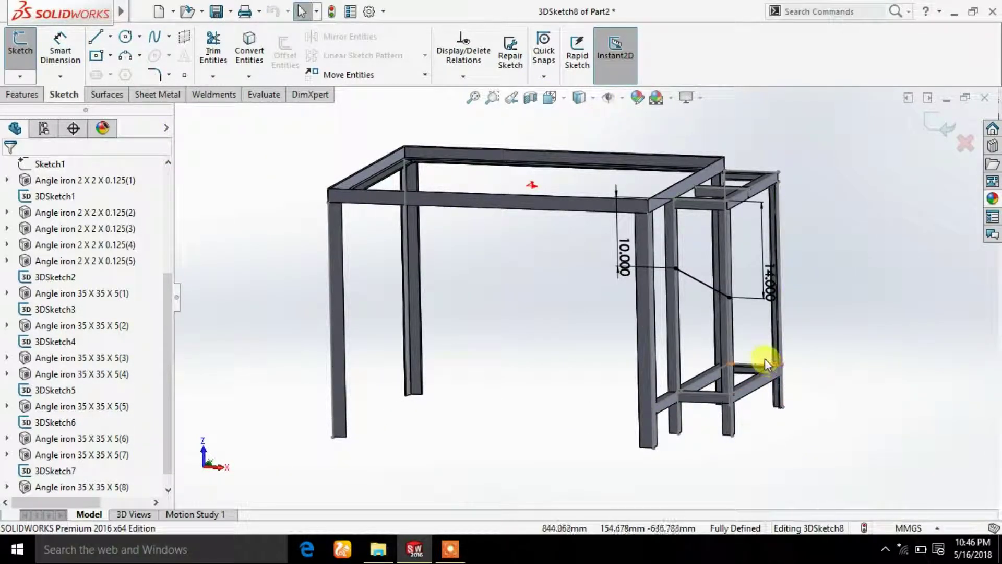
- Change the diagonal's end dimensions from 10 and 14 to 12 and 16 inches
middle_click_drag(765, 358, 762, 336)
double_click(627, 245)
type("12")
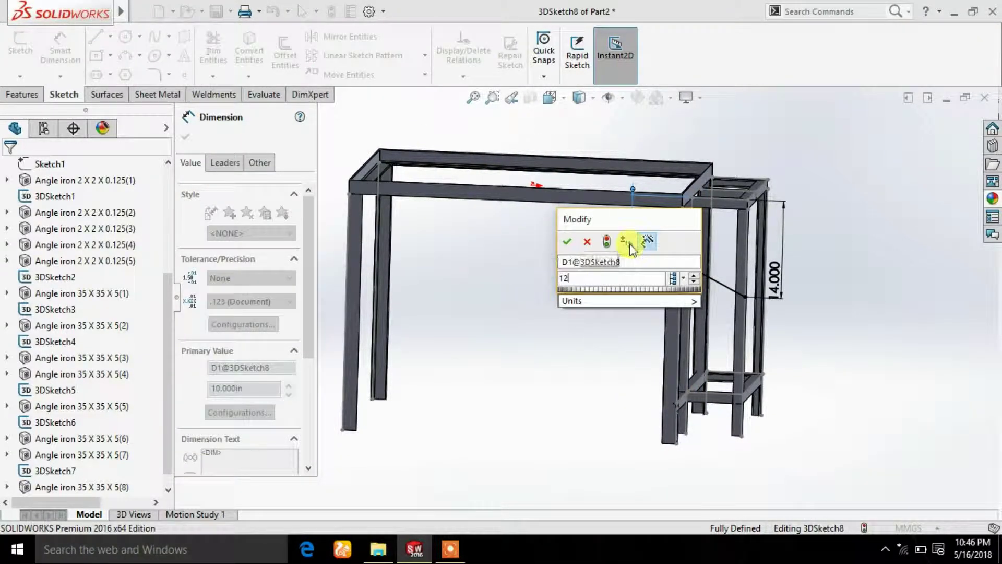
key("Return")
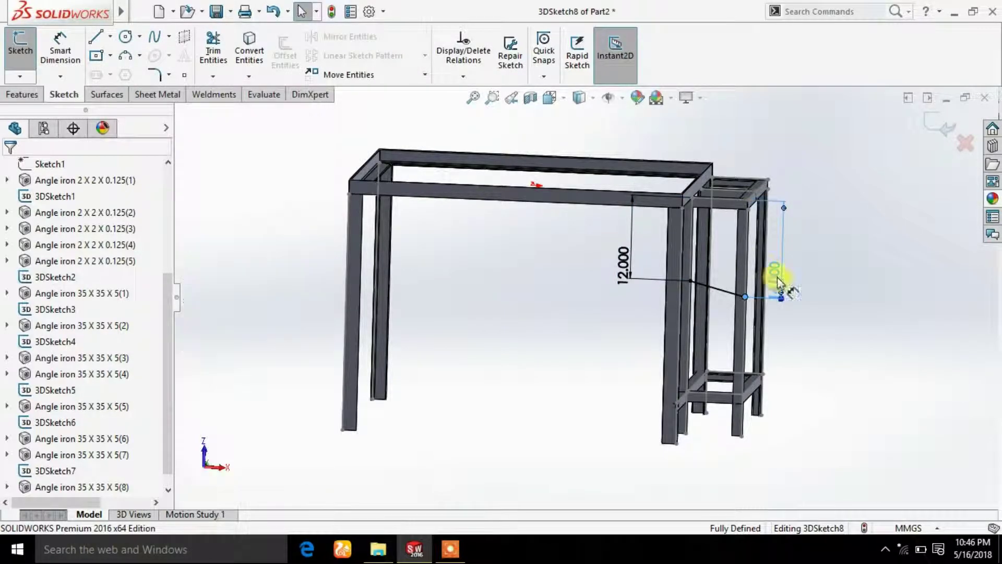
double_click(778, 276)
type("16")
key("Return")
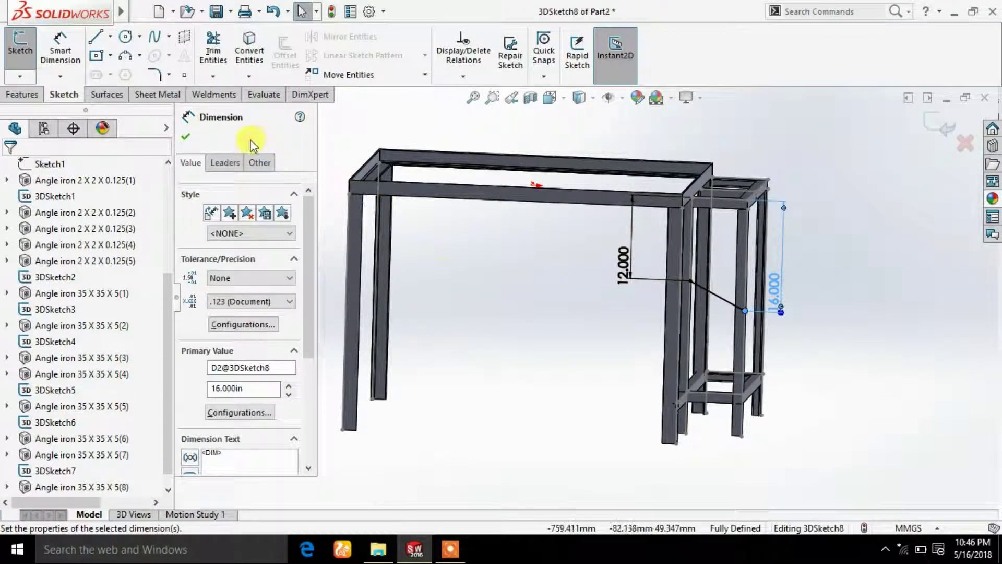
left_click(188, 135)
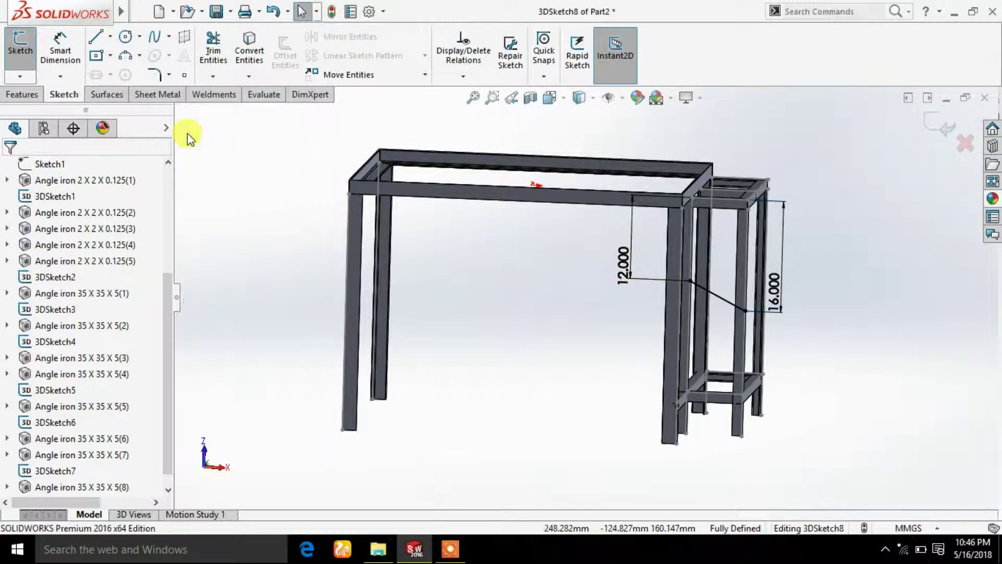
left_click(214, 94)
- Exit the sketch and add a 35 x 35 x 5 angle iron member along the diagonal line
left_click(19, 52)
left_click(116, 61)
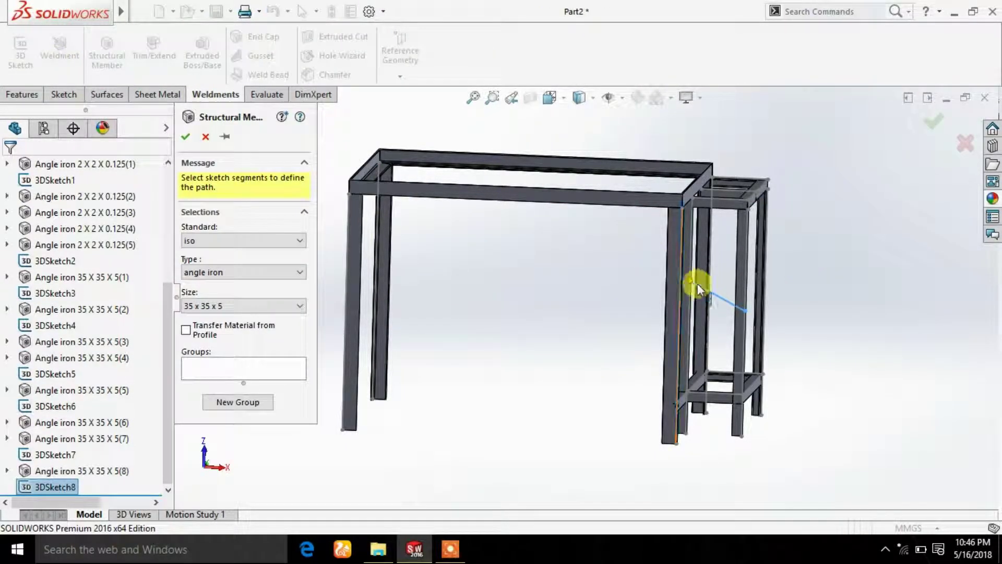
left_click(704, 294)
middle_click_drag(884, 347, 691, 334)
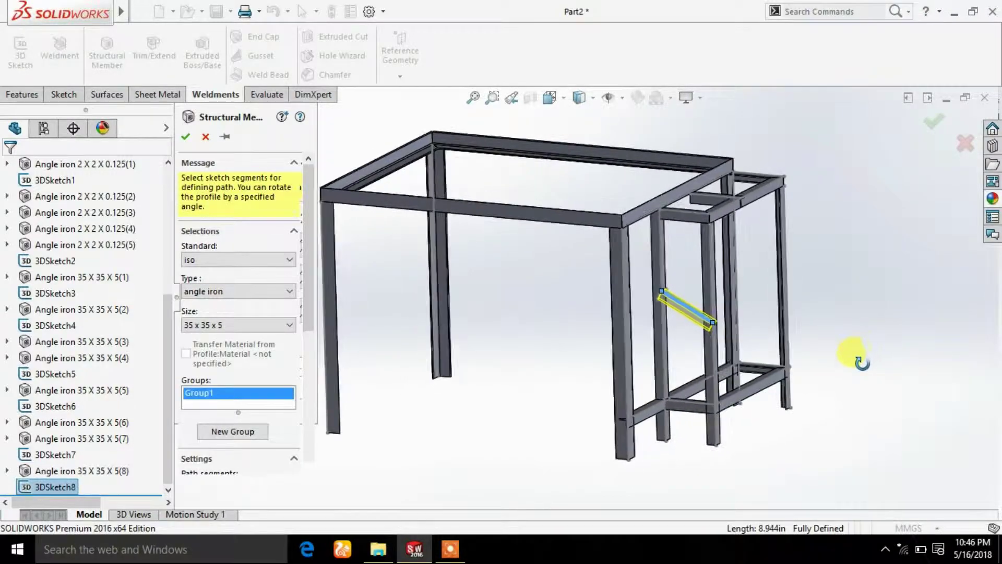
scroll(692, 334, "down", 5)
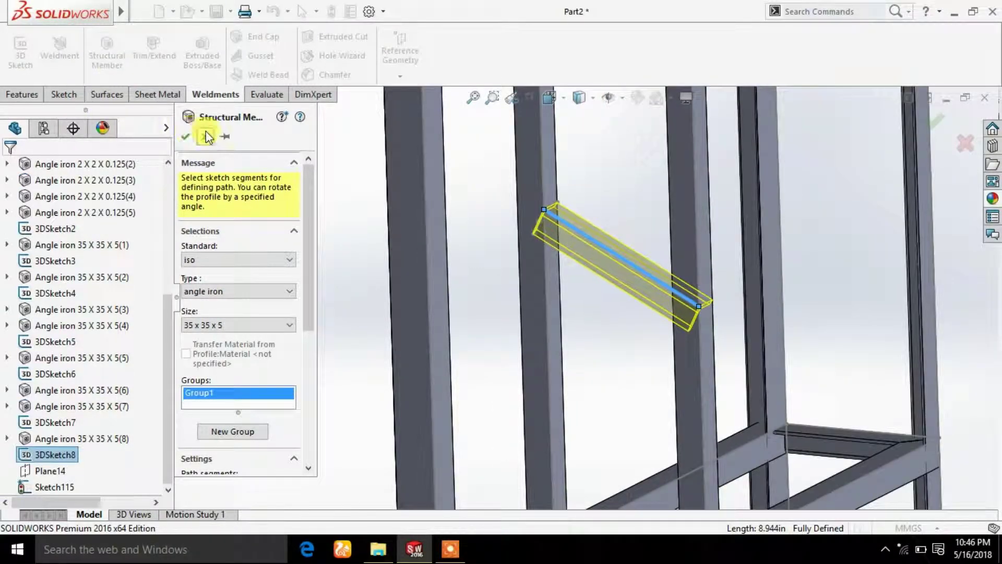
middle_click_drag(524, 232, 501, 252)
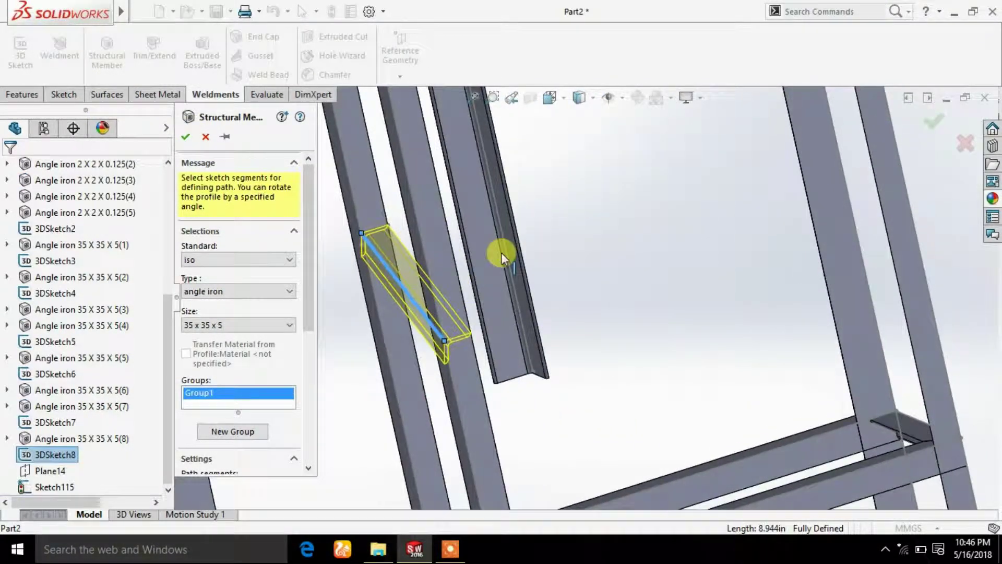
left_click(185, 137)
scroll(650, 265, "up", 3)
mouse_move(633, 291)
middle_mouse_down()
mouse_move(590, 324)
mouse_move(722, 284)
middle_mouse_up()
scroll(624, 265, "up", 3)
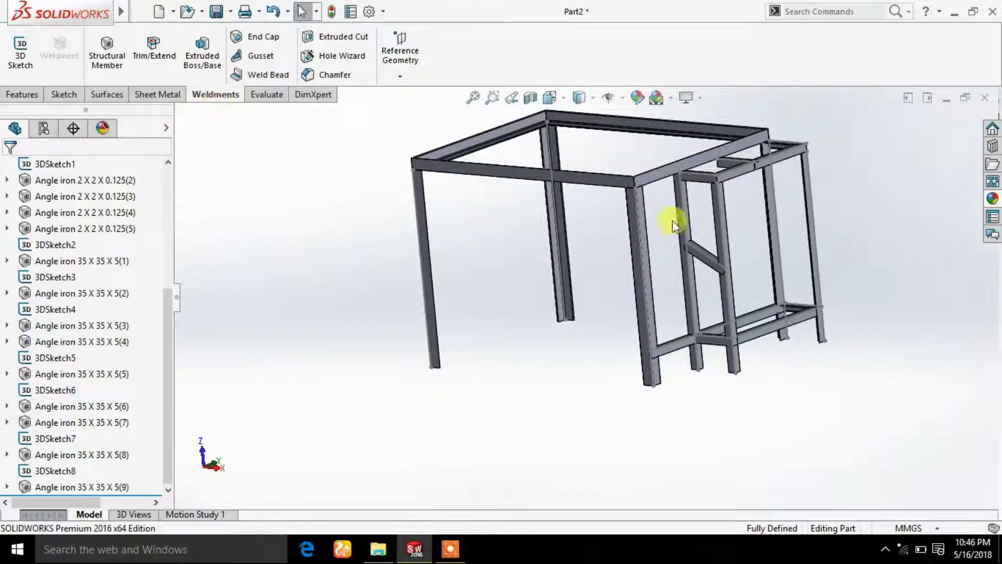
- Start a new reference plane from Reference Geometry in the feature tools
mouse_move(673, 226)
middle_mouse_down()
mouse_move(647, 318)
mouse_move(662, 331)
mouse_move(697, 284)
mouse_move(671, 251)
mouse_move(644, 284)
middle_mouse_up()
scroll(665, 256, "down", 3)
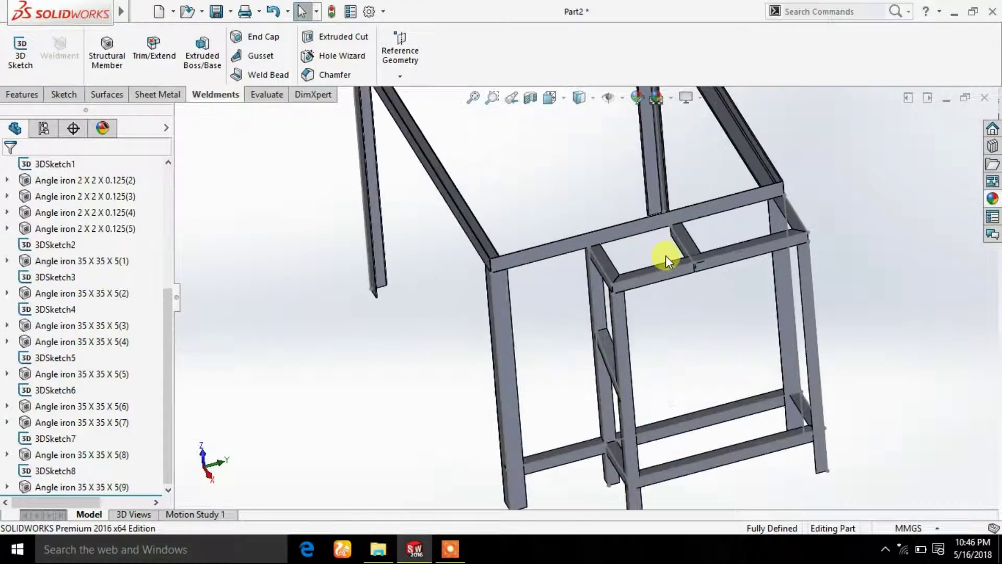
scroll(666, 256, "down", 2)
left_click(9, 98)
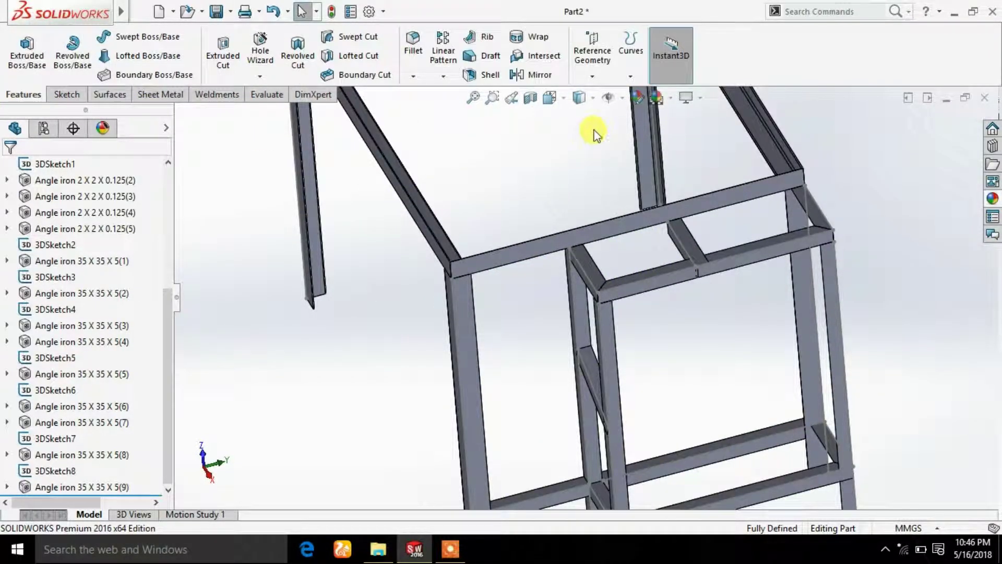
left_click(592, 75)
left_click(584, 94)
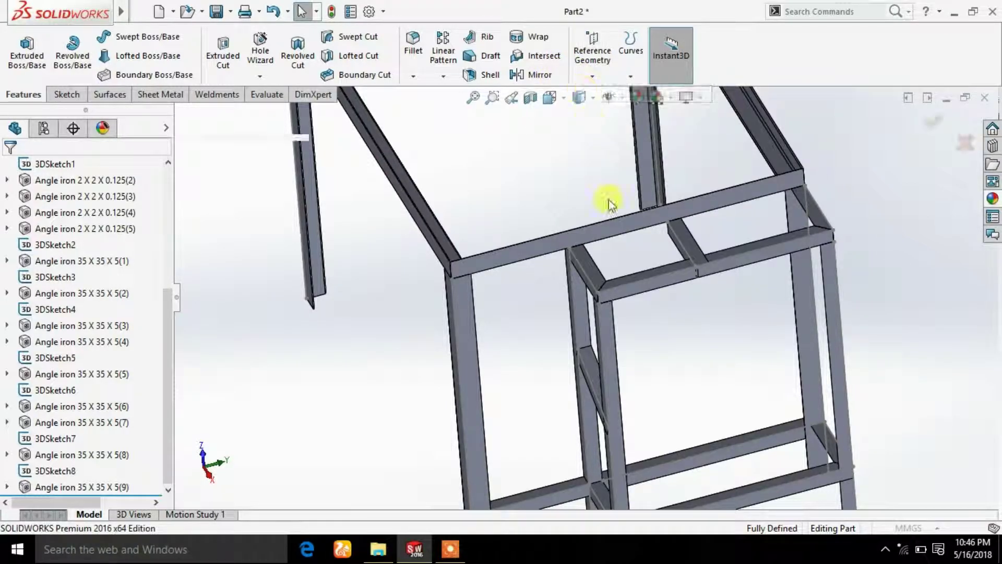
- Set Top Plane as the first reference, previewing the plane at 10.000 mm offset
left_click_drag(166, 302, 170, 172)
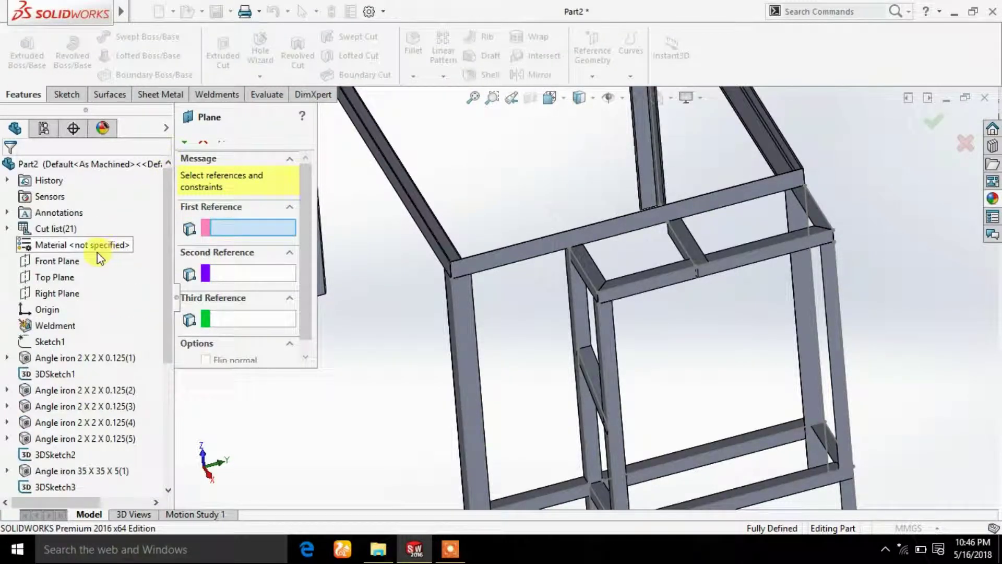
left_click(64, 275)
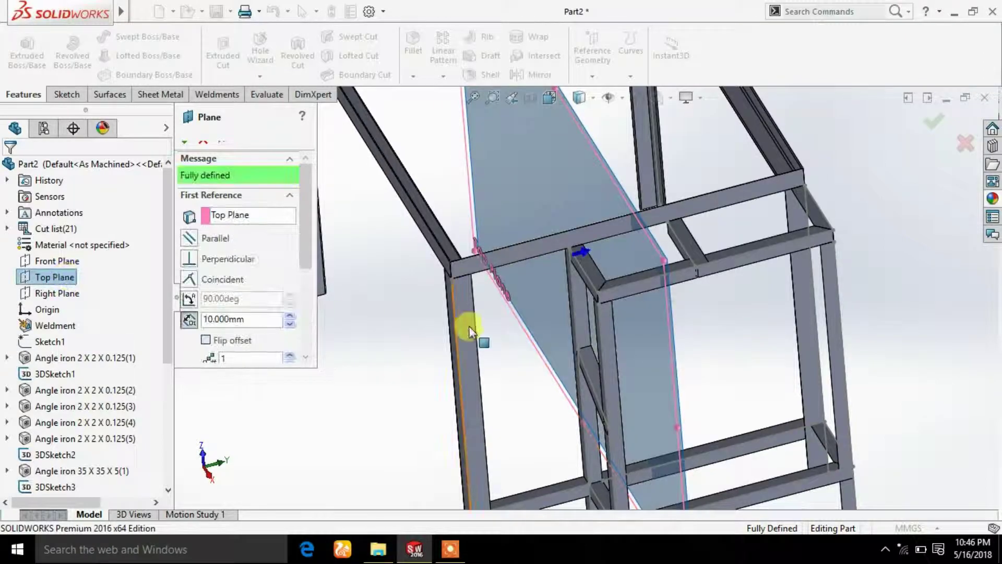
mouse_move(468, 330)
middle_mouse_down()
mouse_move(611, 331)
mouse_move(734, 276)
middle_mouse_up()
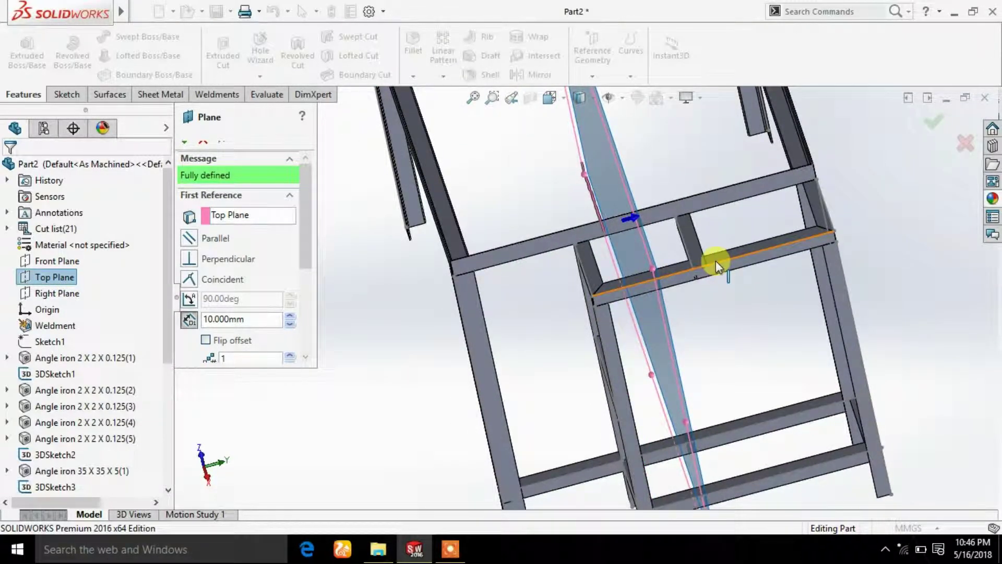
scroll(708, 266, "down", 2)
scroll(693, 271, "down", 3)
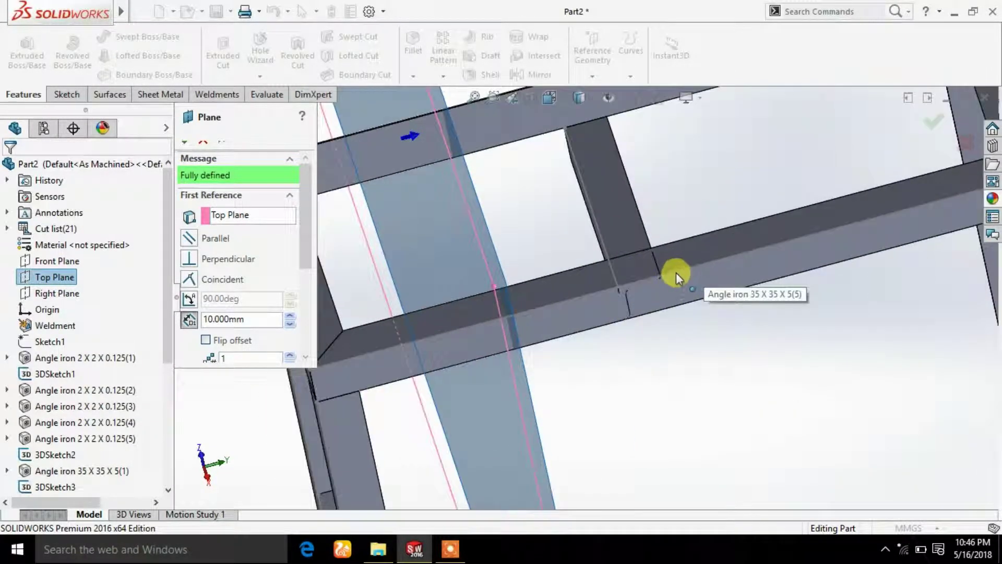
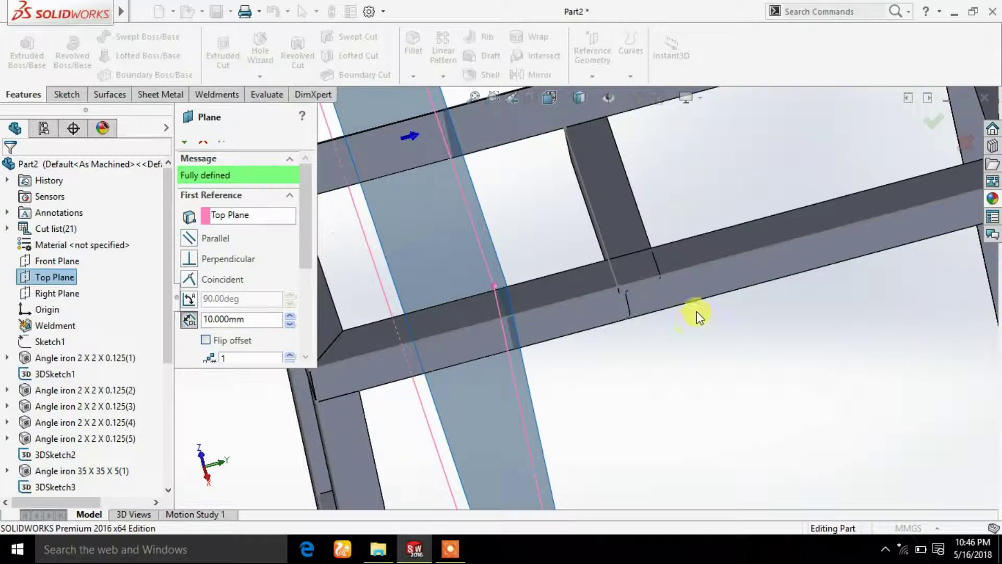
- Cancel the unfinished offset reference plane without creating it
scroll(654, 282, "up", 3)
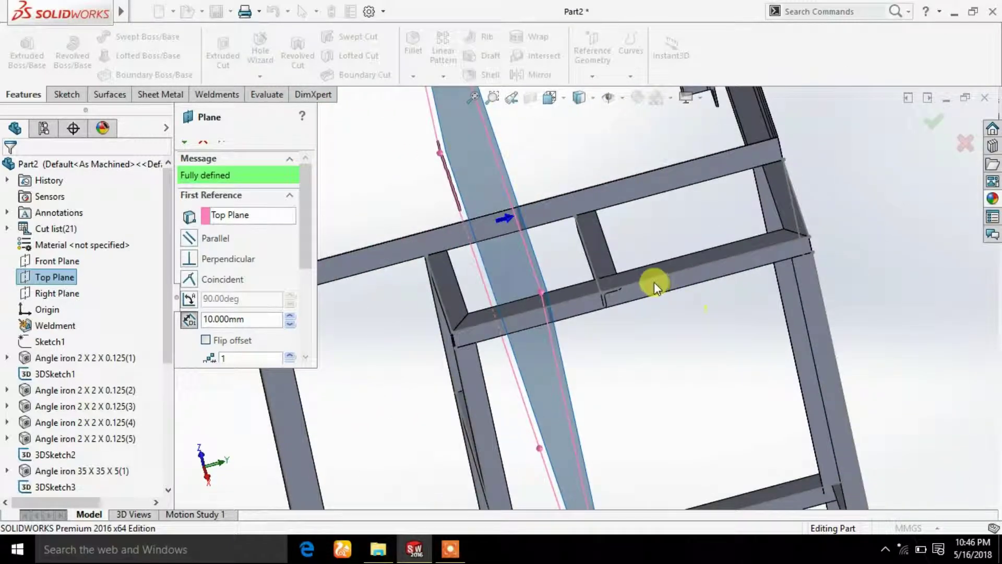
left_click(622, 287)
mouse_move(631, 305)
middle_mouse_down()
mouse_move(659, 332)
mouse_move(553, 295)
middle_mouse_up()
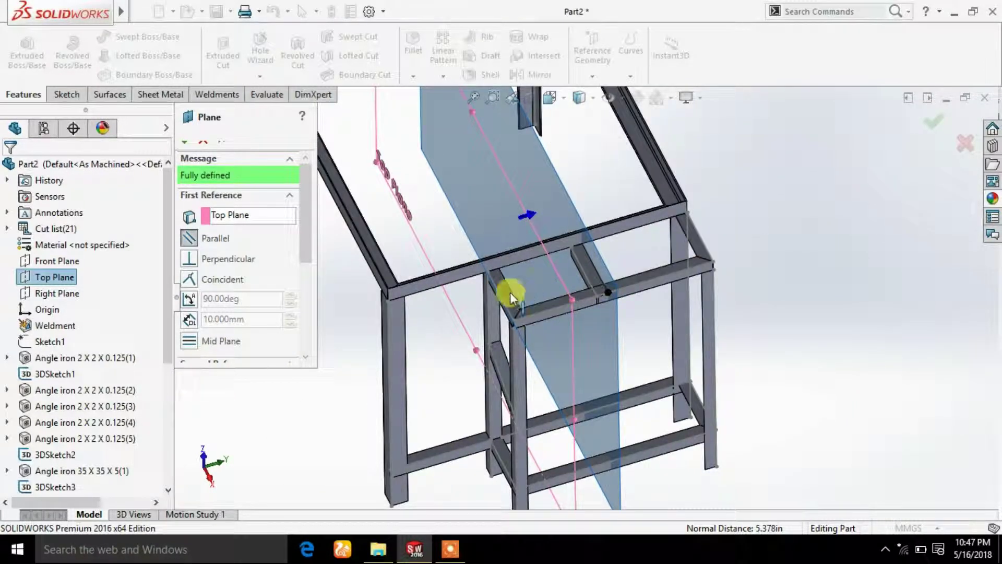
key("Return")
- Hide the top angle-iron member 35 X 35 X 5(5)
scroll(600, 298, "down", 5)
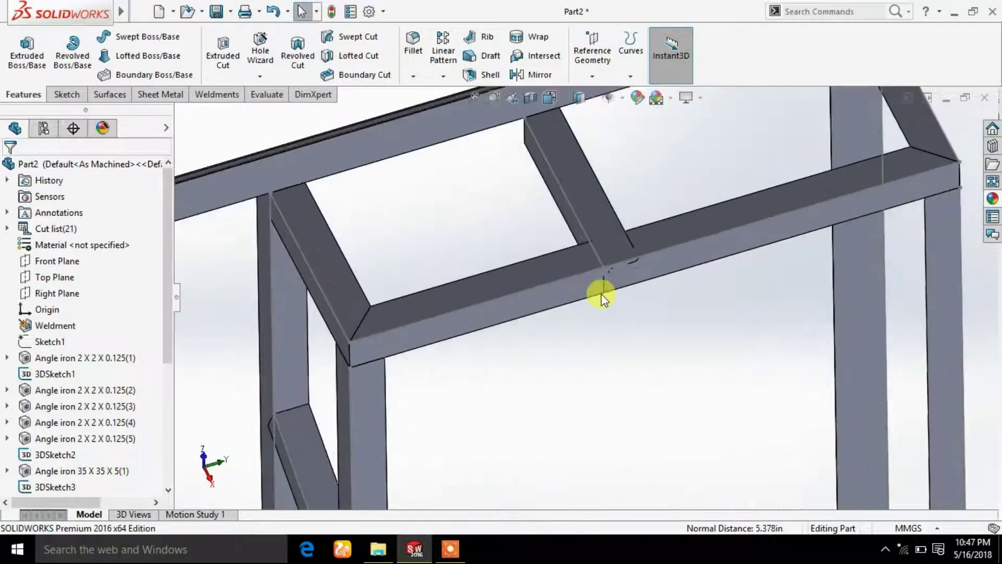
scroll(600, 297, "up", 3)
scroll(587, 302, "up", 2)
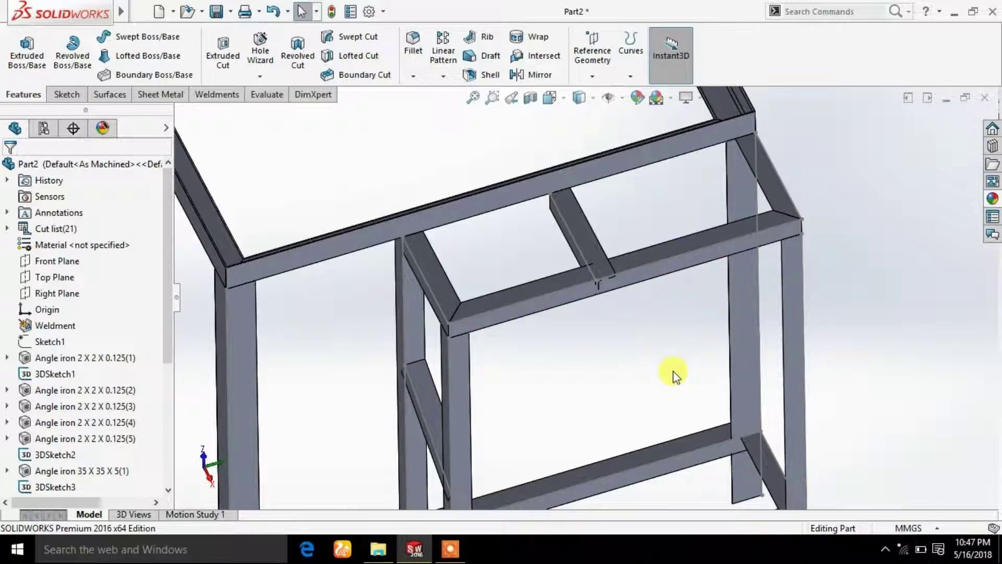
scroll(668, 381, "up", 3)
scroll(666, 385, "up", 2)
mouse_move(676, 407)
middle_mouse_down()
mouse_move(651, 389)
mouse_move(606, 409)
mouse_move(608, 431)
mouse_move(662, 392)
middle_mouse_up()
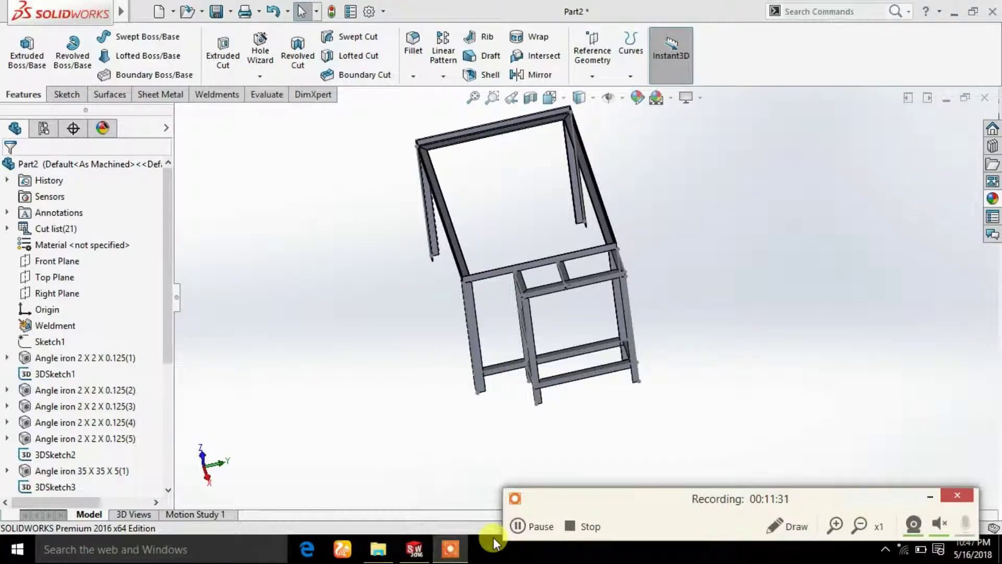
left_click(547, 517)
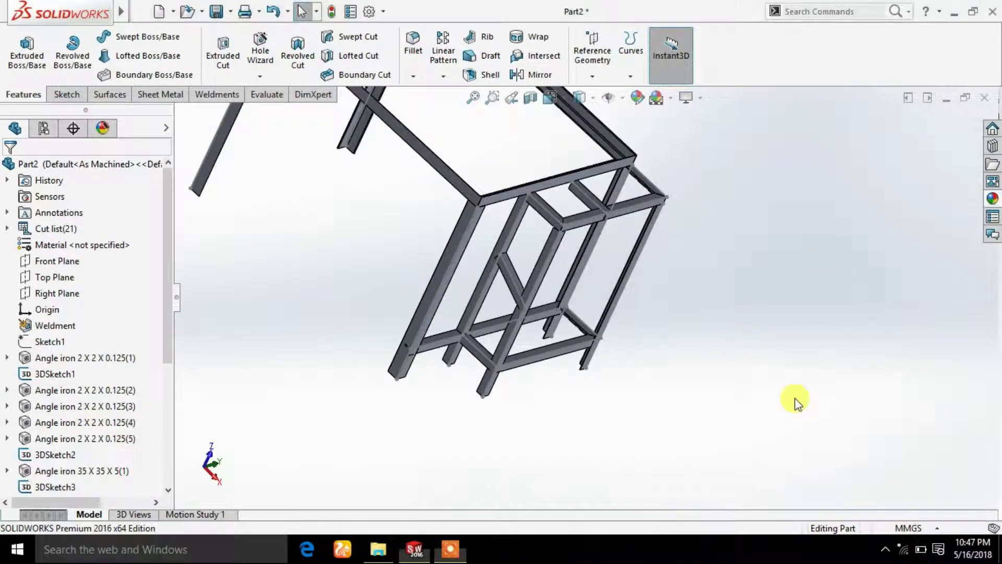
scroll(576, 213, "down", 5)
scroll(626, 215, "down", 5)
left_click(627, 215)
right_click(627, 215)
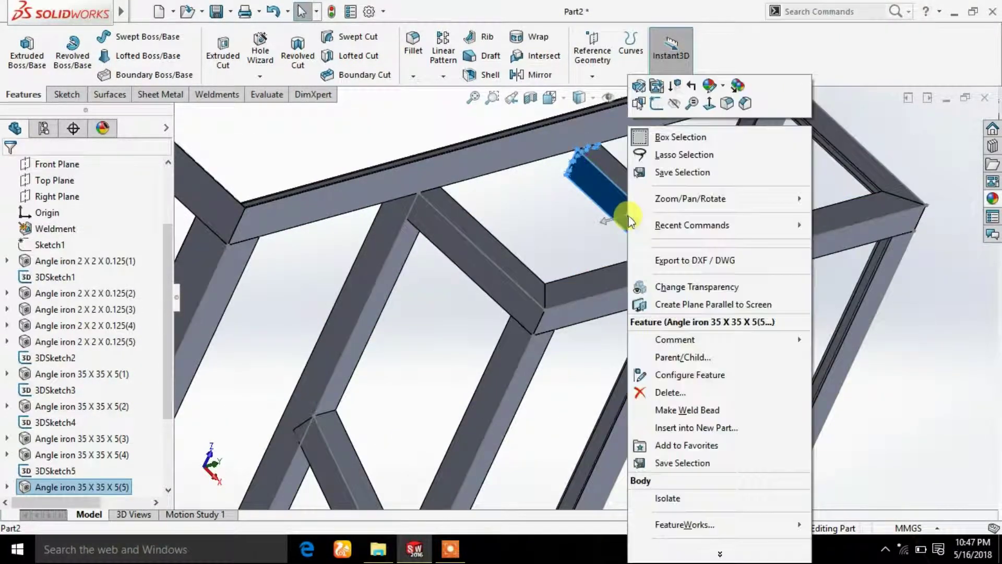
left_click(669, 104)
- Hide the 3DSketch5 sketch lines
scroll(677, 203, "up", 3)
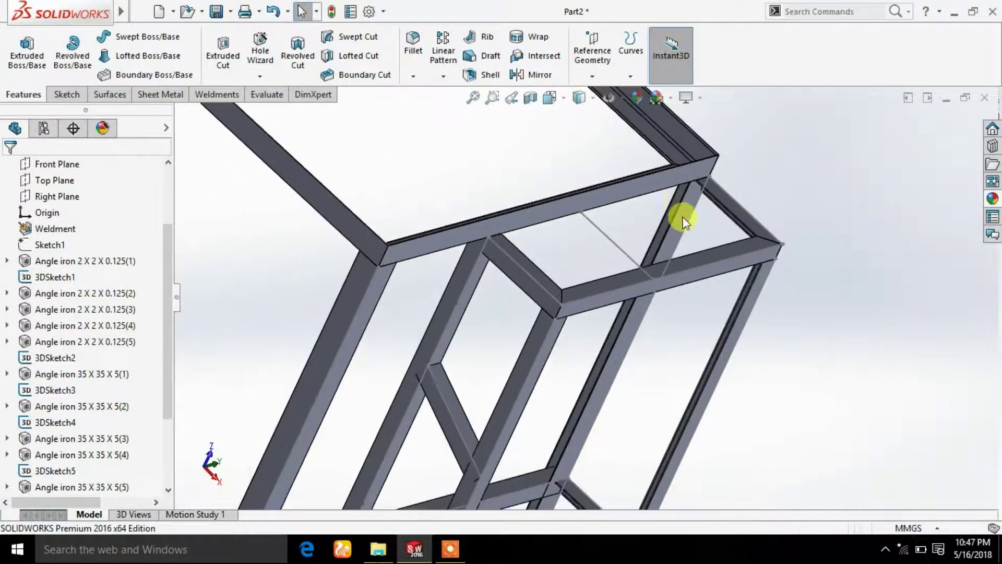
scroll(644, 291, "down", 3)
middle_click_drag(645, 291, 530, 253)
left_click(521, 255)
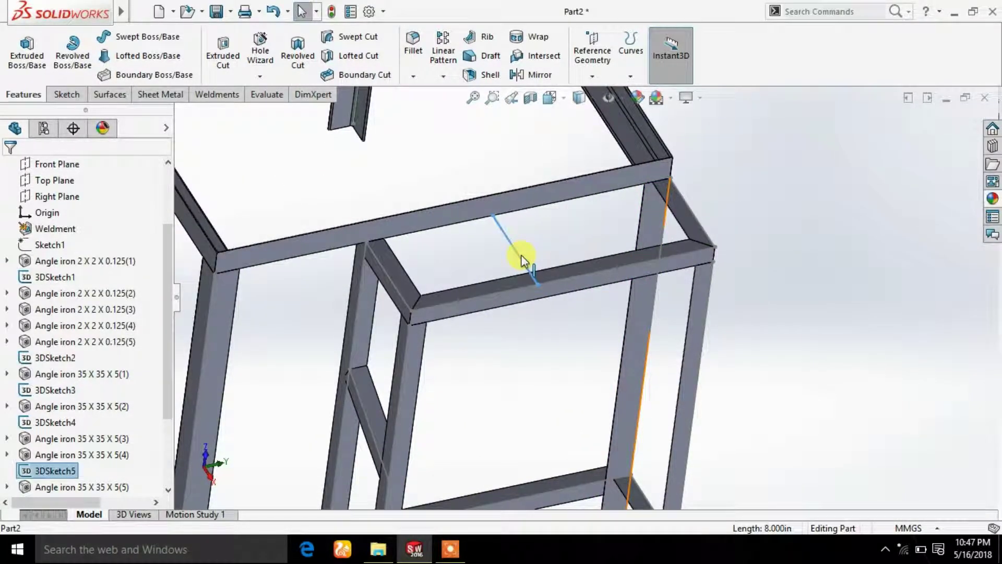
right_click(521, 254)
left_click(557, 230)
scroll(536, 183, "up", 2)
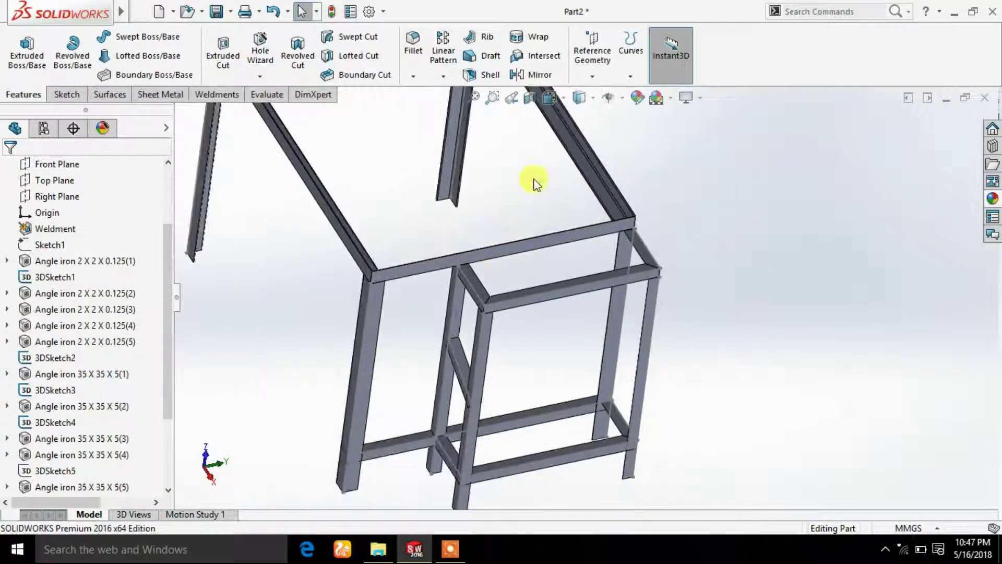
- Create Plane15 parallel to Top Plane through the frame's top-front edge
left_click(588, 72)
left_click(588, 92)
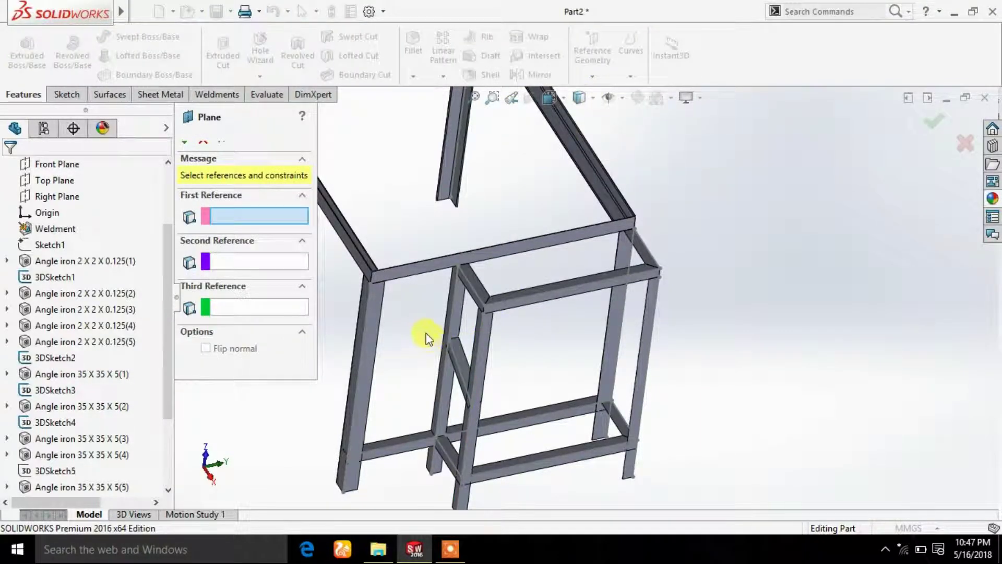
left_click(57, 180)
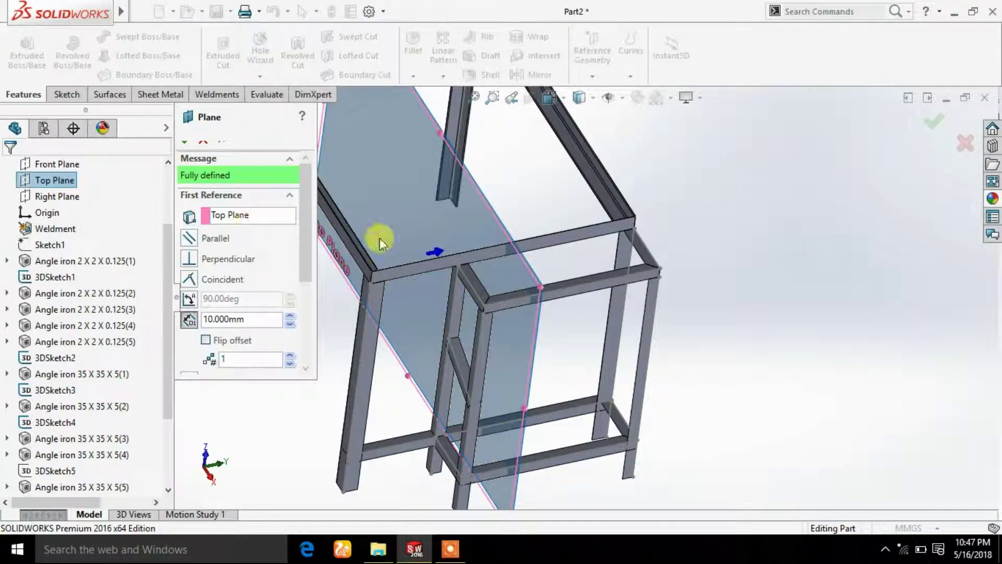
left_click(566, 282)
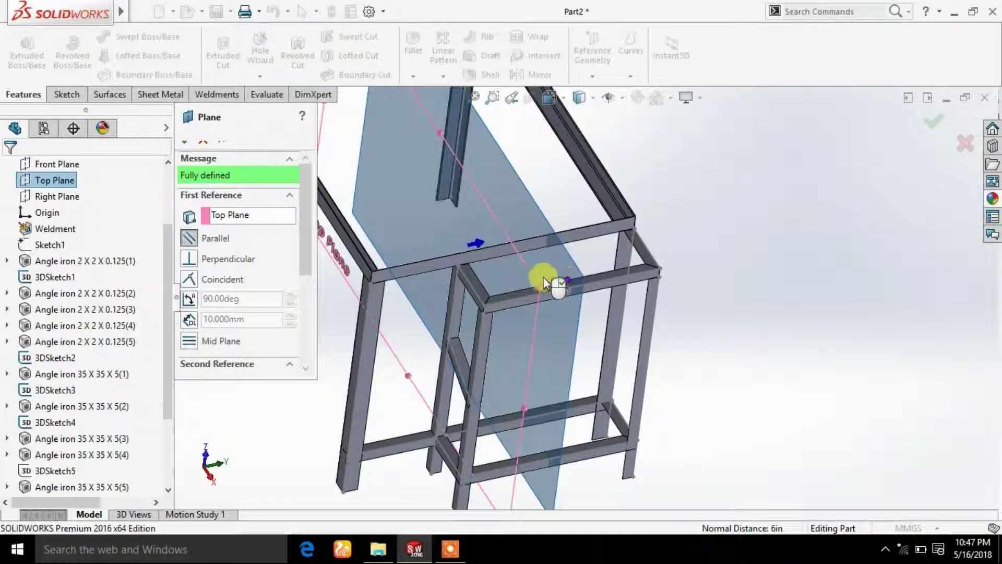
left_click(186, 142)
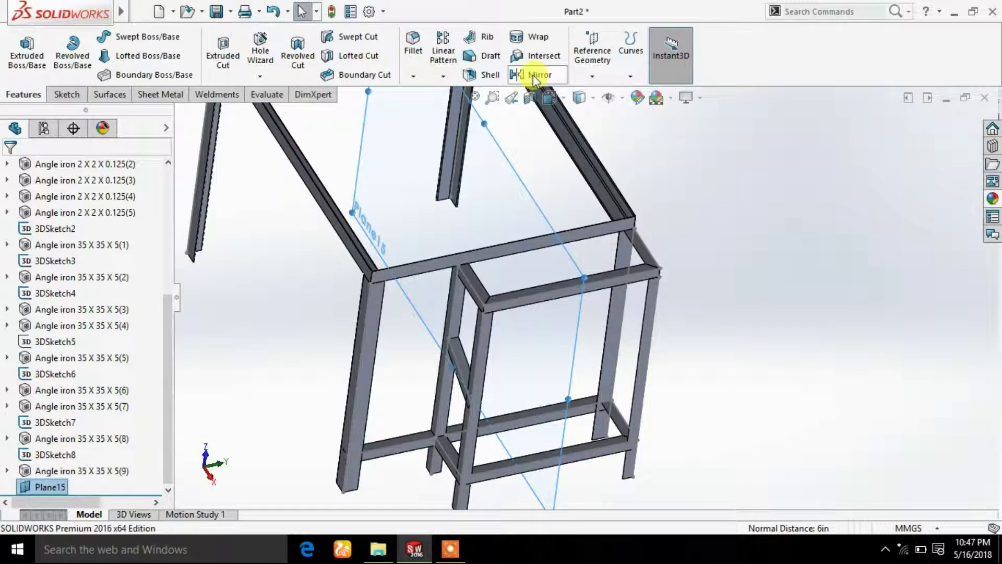
- Mirror the 35 X 35 X 5(9) body across Plane15, then hide Plane15
left_click(533, 74)
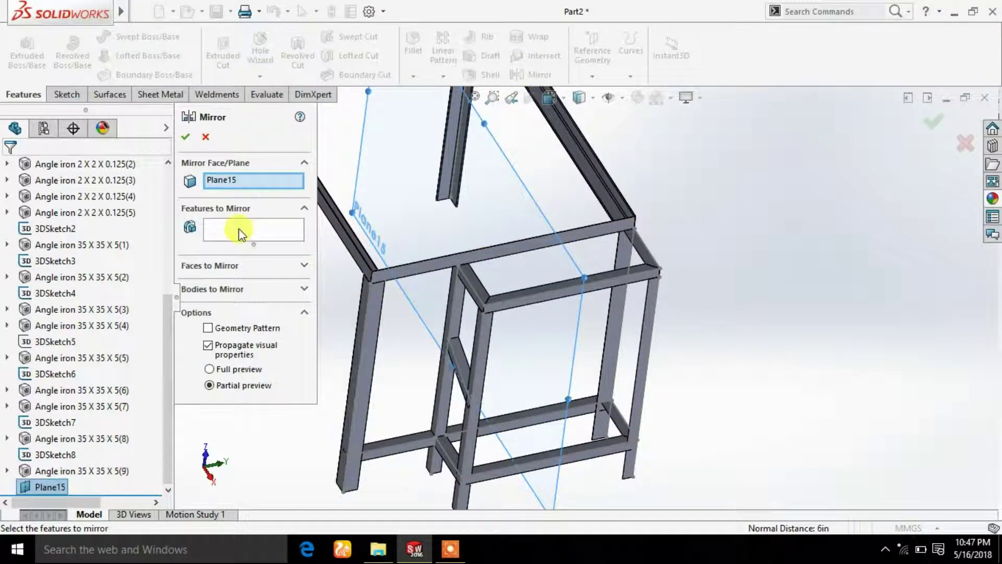
left_click(304, 288)
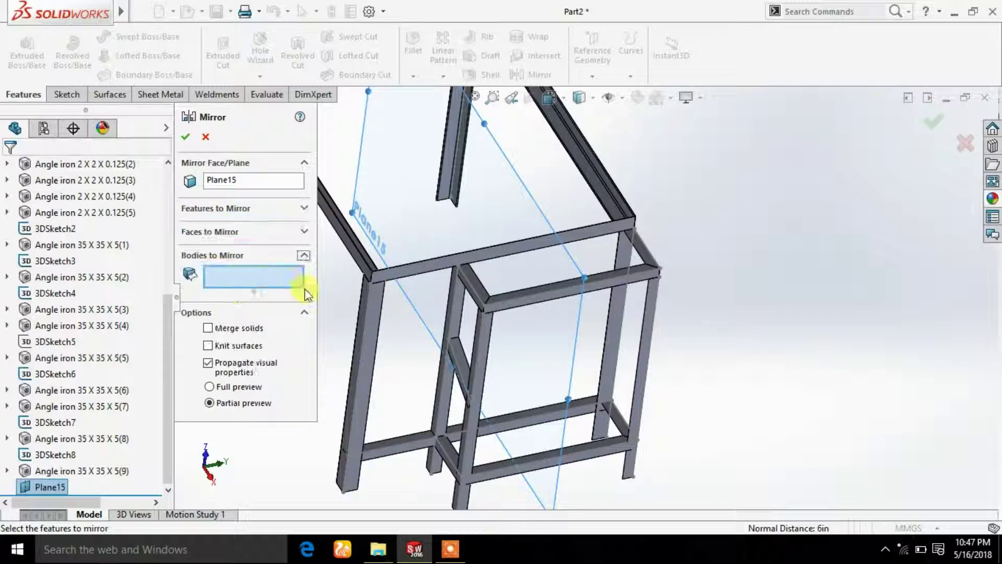
left_click(457, 360)
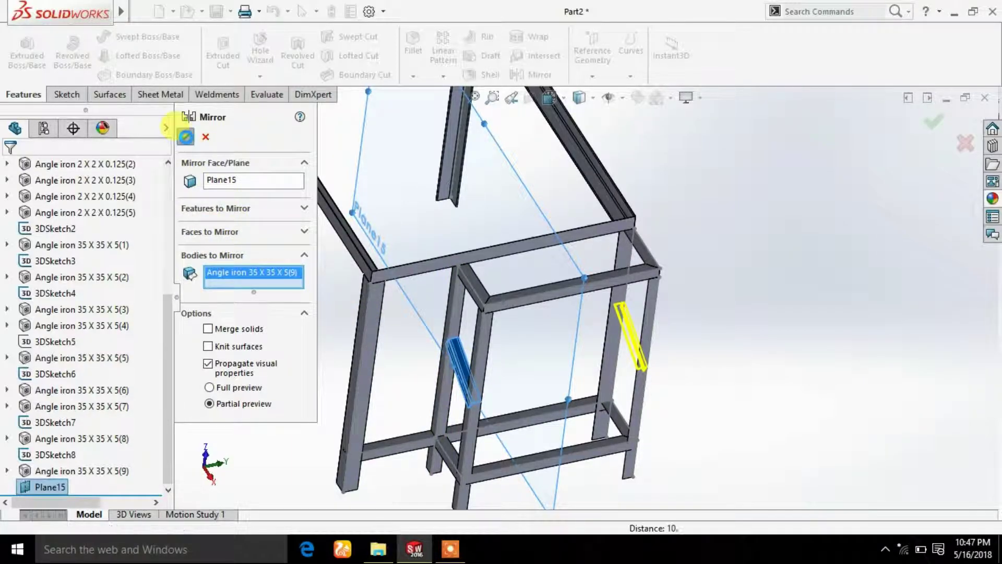
key("Return")
mouse_move(702, 212)
middle_mouse_down()
mouse_move(660, 272)
mouse_move(637, 284)
mouse_move(648, 271)
mouse_move(492, 208)
middle_mouse_up()
mouse_move(527, 248)
middle_mouse_down()
mouse_move(528, 219)
mouse_move(559, 213)
middle_mouse_up()
right_click(556, 208)
left_click(598, 188)
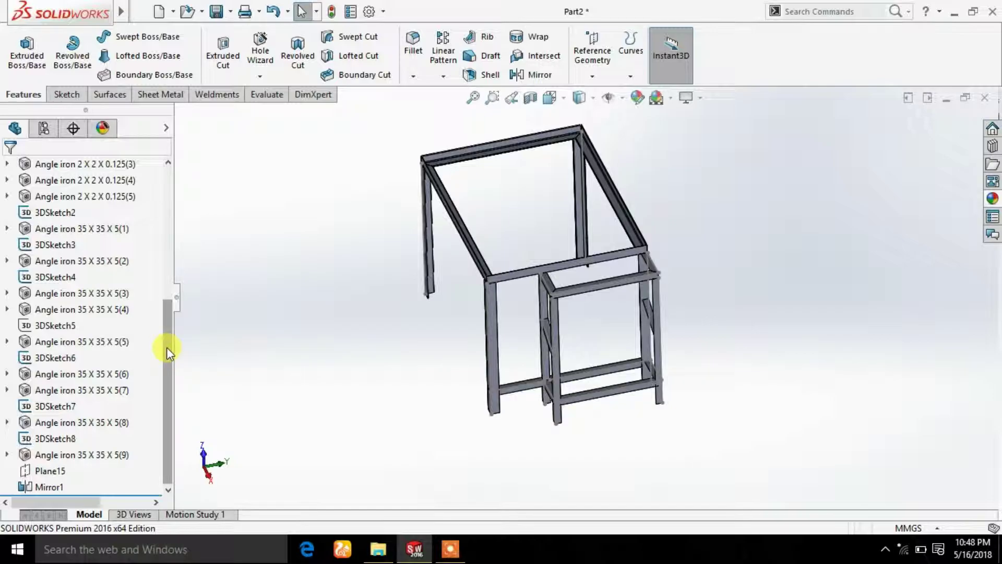
- Show the hidden angle-iron member 35 X 35 X 5(5) again
mouse_move(166, 345)
left_mouse_down()
mouse_move(165, 297)
mouse_move(162, 375)
left_mouse_up()
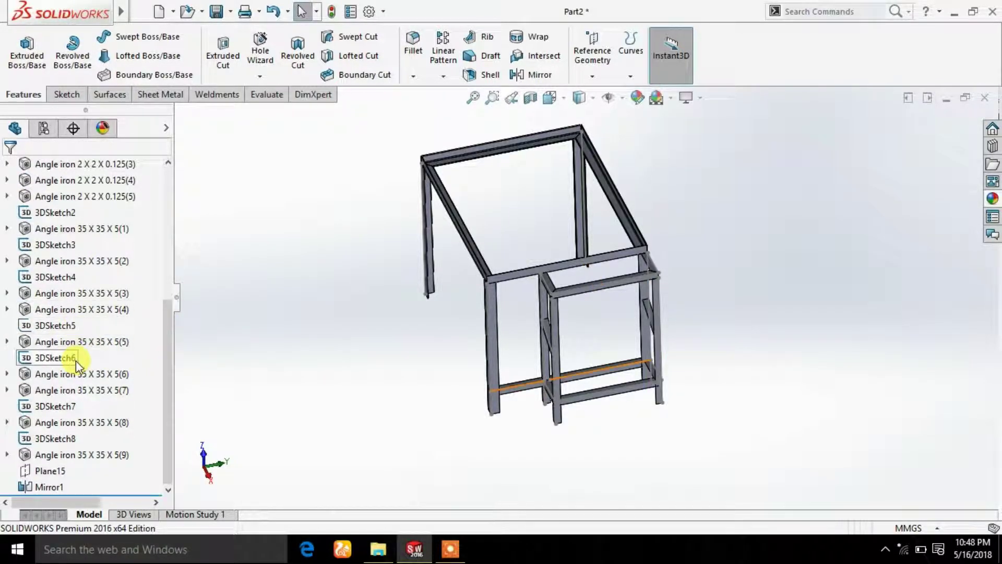
right_click(77, 337)
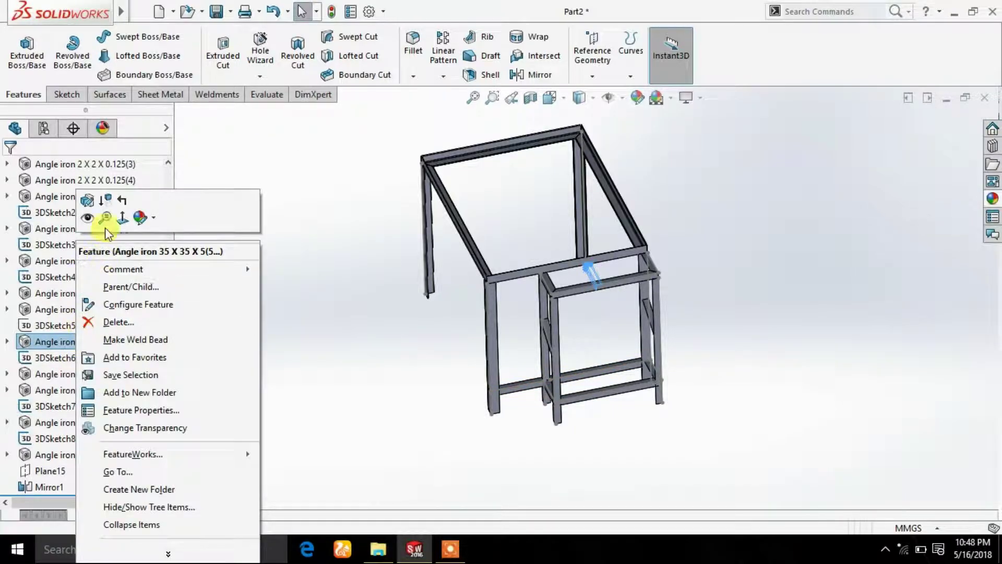
left_click(87, 218)
mouse_move(424, 318)
middle_mouse_down()
mouse_move(456, 314)
mouse_move(477, 336)
mouse_move(452, 279)
mouse_move(519, 293)
mouse_move(484, 255)
middle_mouse_up()
scroll(459, 196, "down", 3)
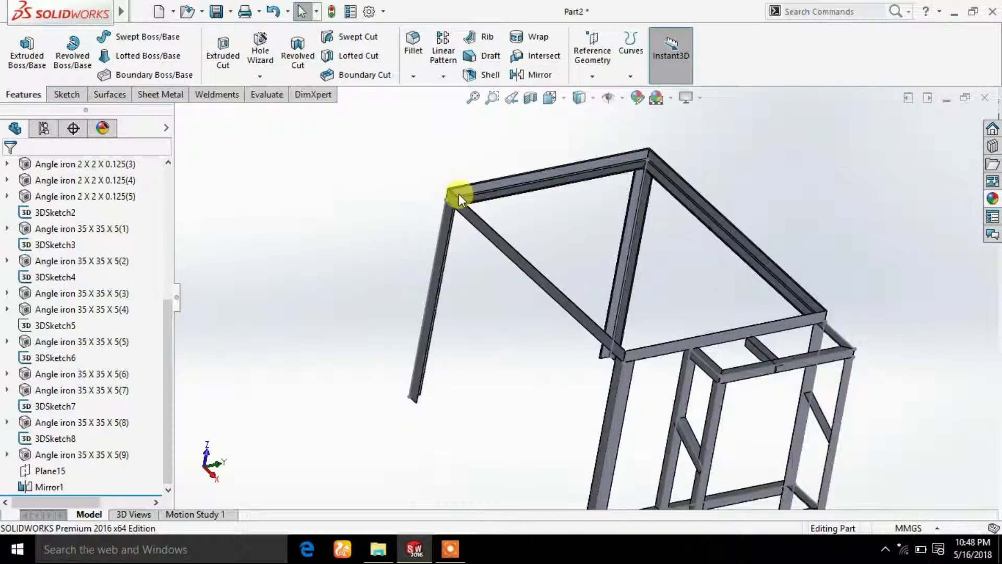
scroll(515, 224, "down", 3)
scroll(514, 224, "down", 1)
- Preview a section view cut along Top Plane and Right Plane, then close it
left_click(530, 97)
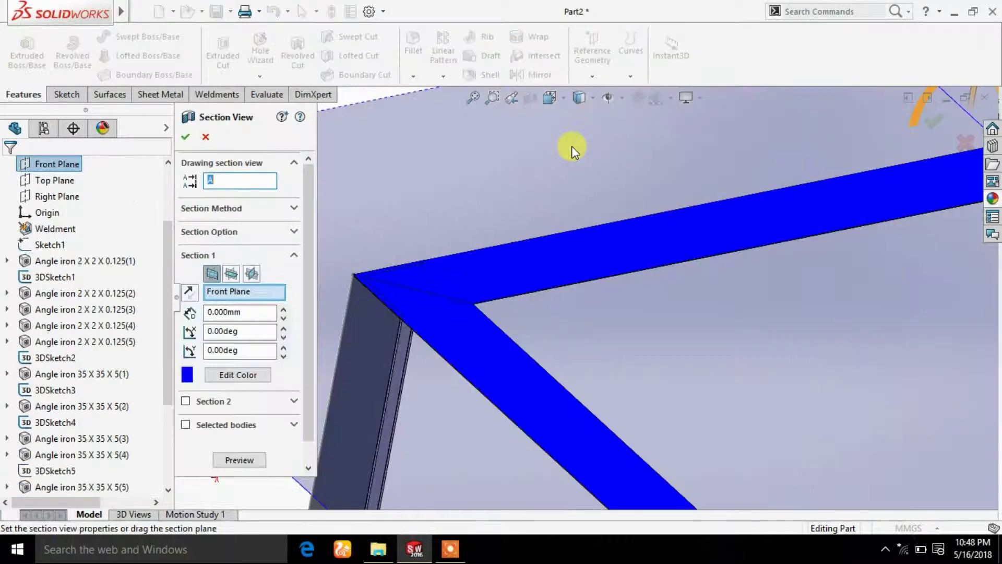
scroll(667, 298, "up", 5)
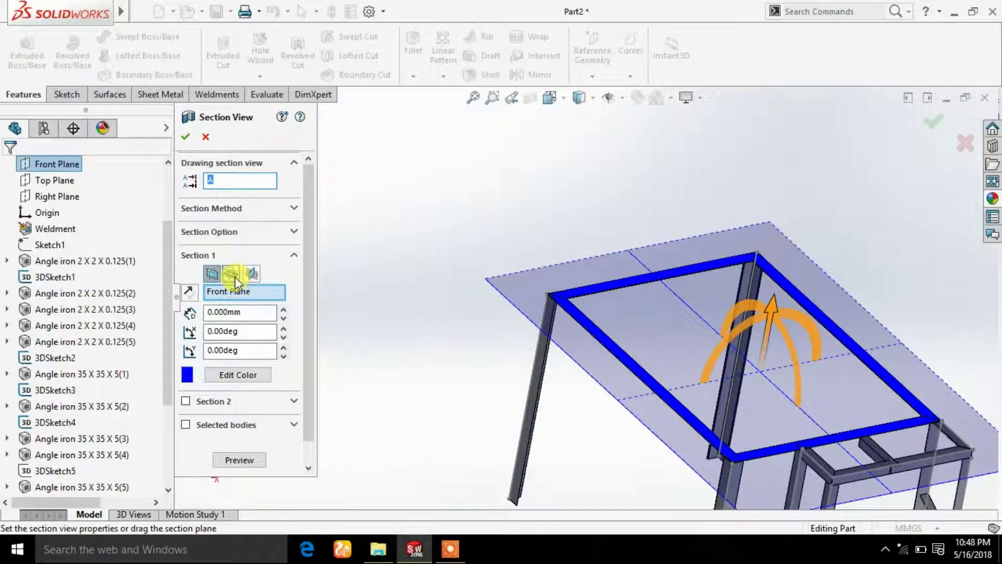
left_click(235, 276)
left_click(253, 274)
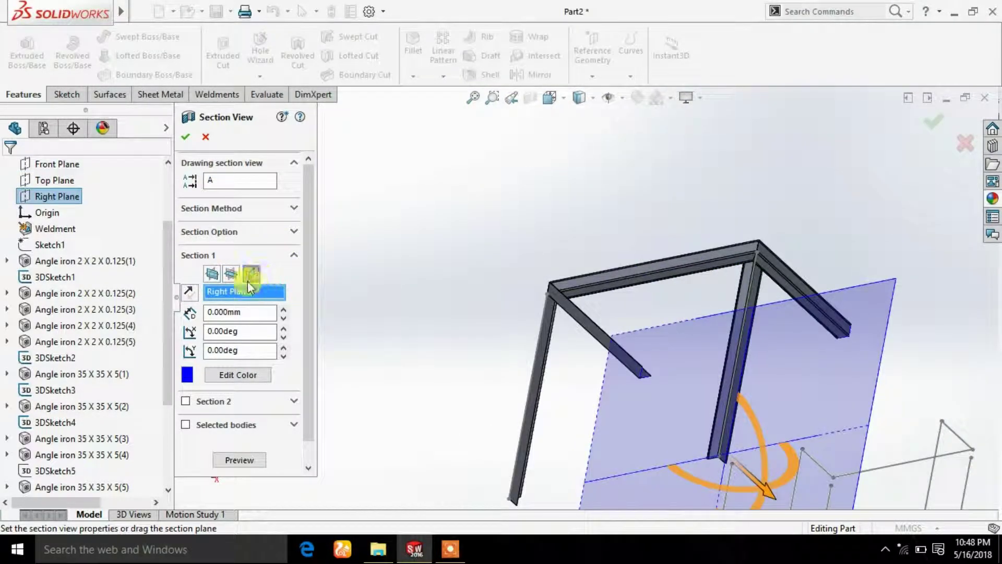
left_click(186, 136)
mouse_move(470, 246)
middle_mouse_down()
mouse_move(642, 365)
mouse_move(543, 277)
middle_mouse_up()
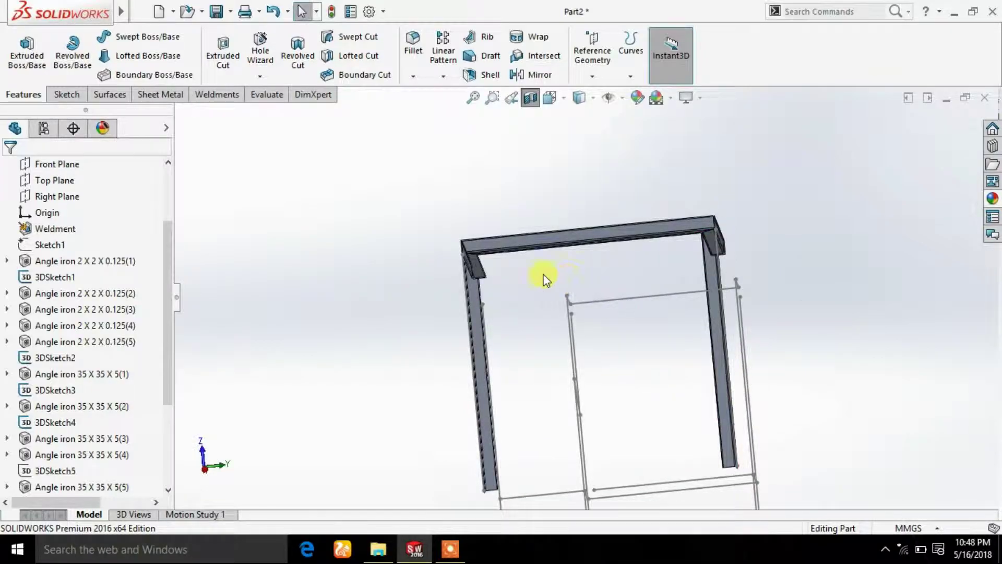
scroll(447, 247, "down", 5)
- Start a sketch on the top angle-iron face and view it Normal To
left_click(425, 205)
left_click(524, 155)
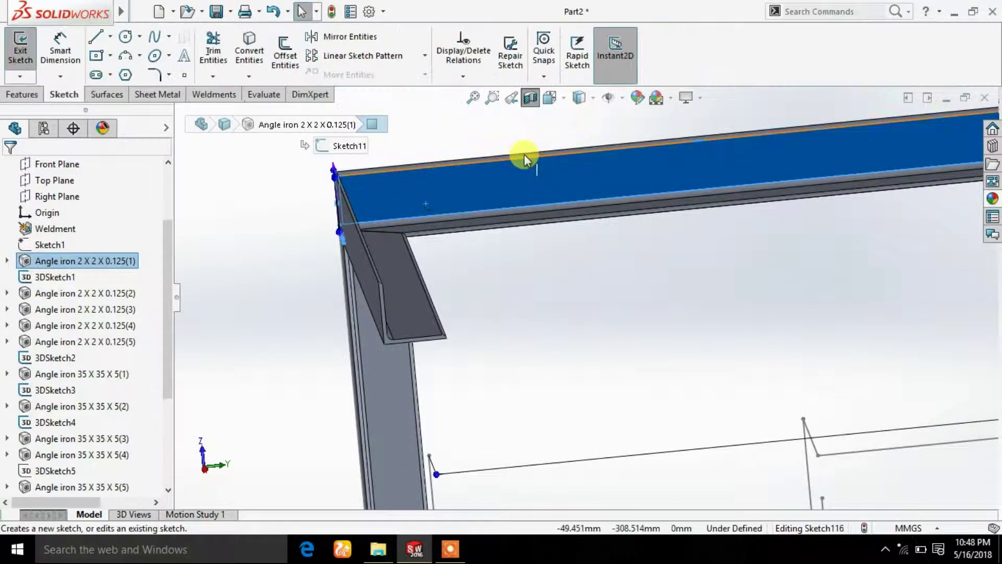
left_click(550, 103)
left_click(575, 302)
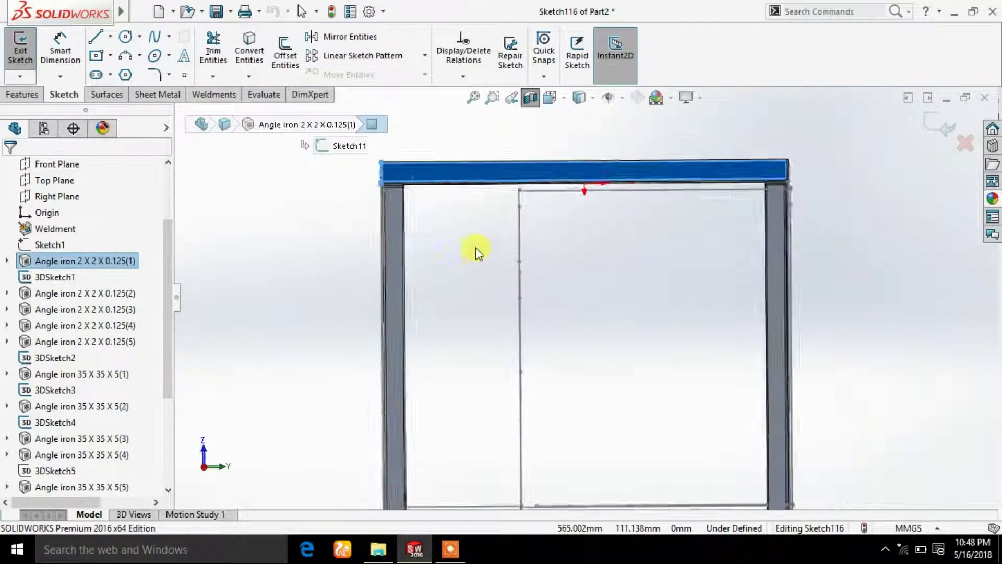
scroll(475, 206, "down", 2)
scroll(475, 183, "down", 3)
scroll(475, 190, "down", 3)
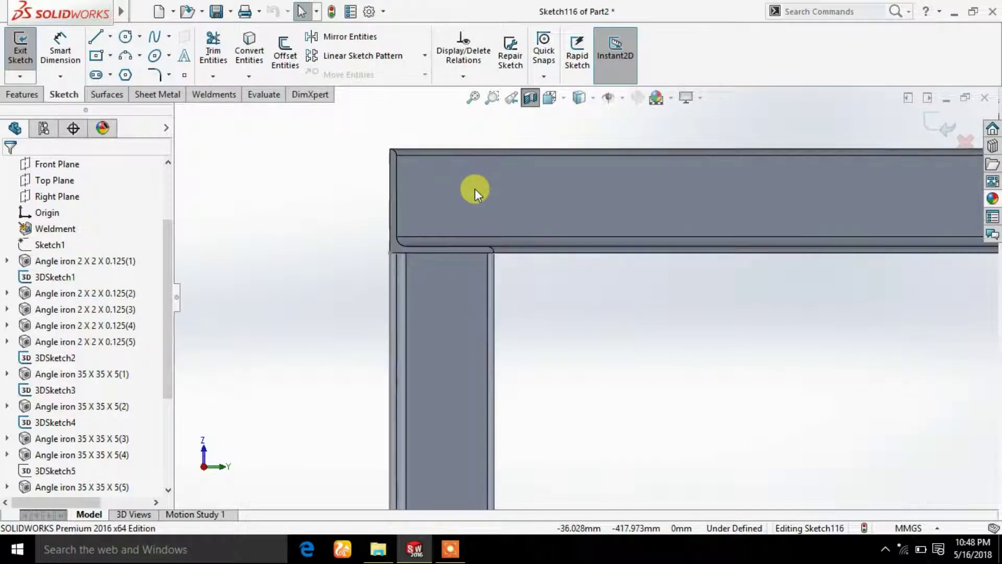
- Draw a corner rectangle from the frame's top-left corner up above the beam
left_click(110, 55)
left_click(104, 92)
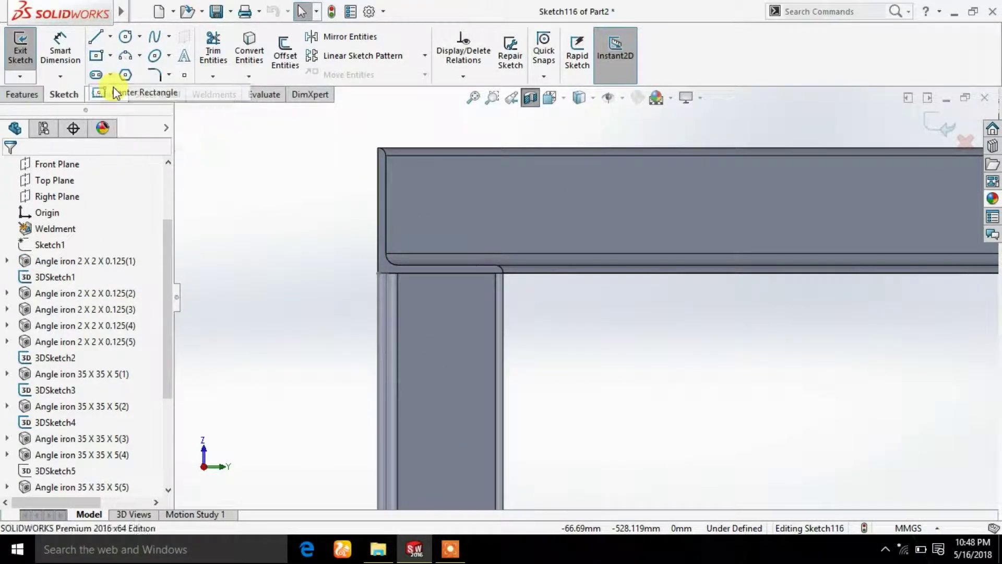
left_click(194, 191)
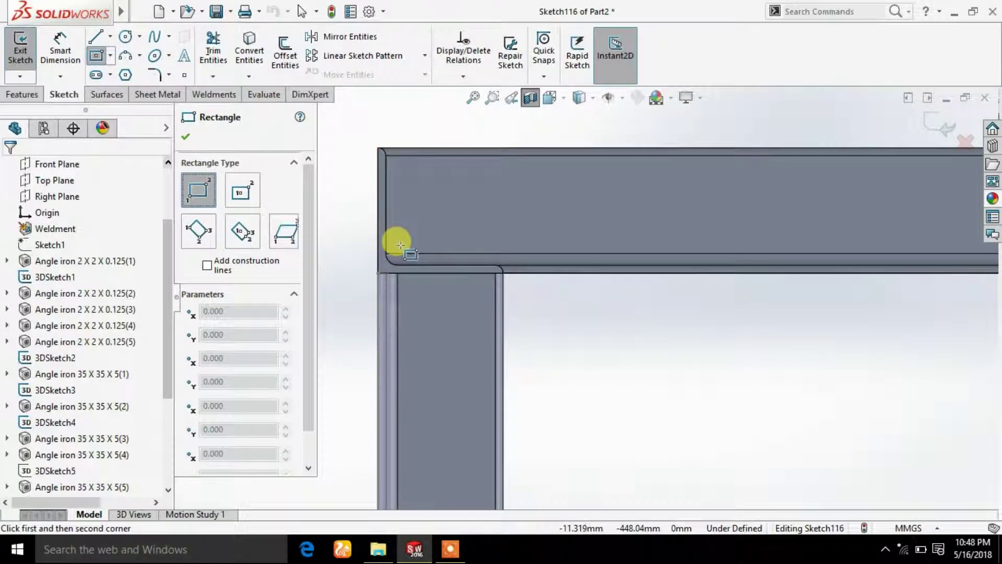
left_click(400, 244)
scroll(464, 186, "up", 3)
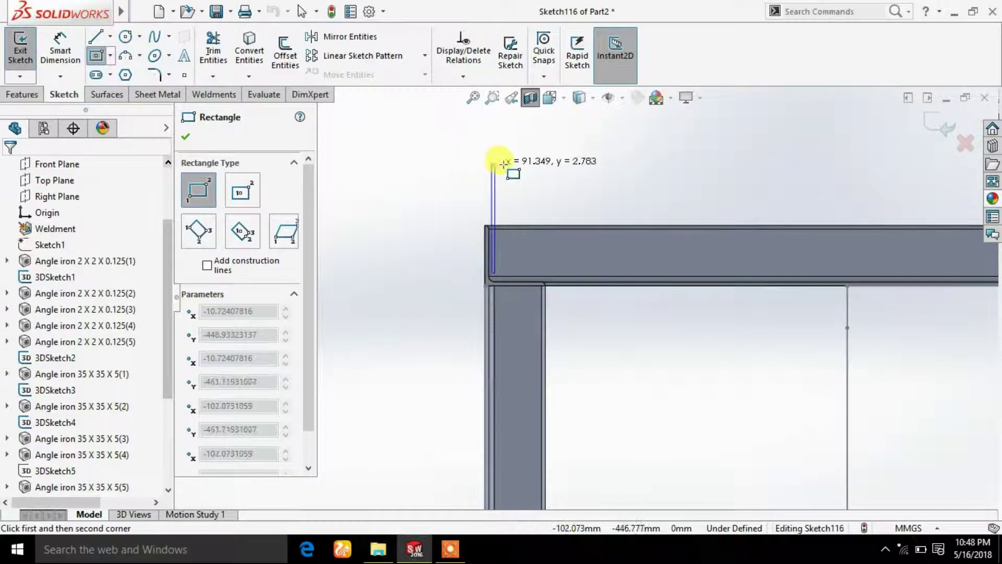
left_click(547, 162)
right_click(595, 156)
left_click(615, 170)
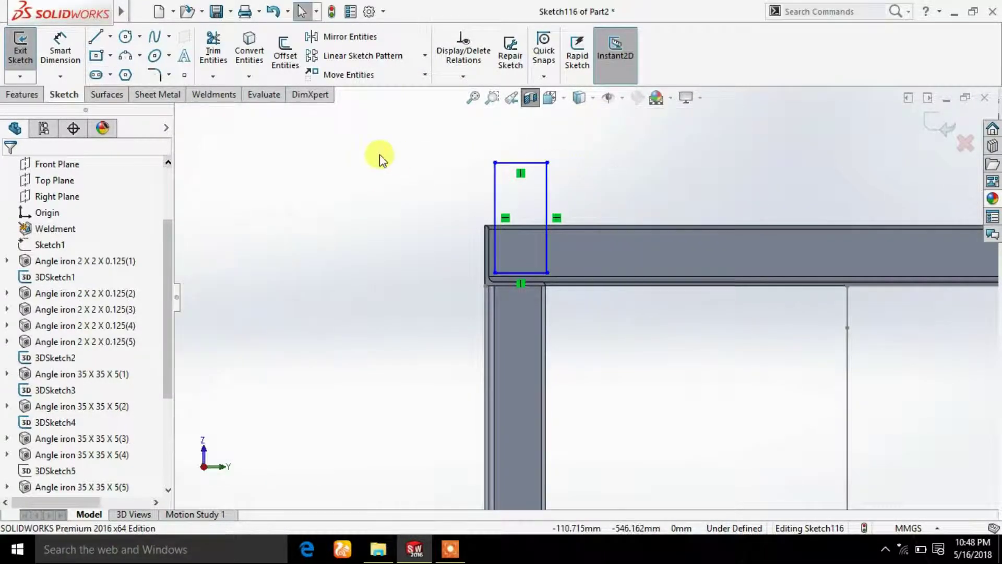
- Dimension the rectangle 80 mm tall and 45 mm wide
left_click(52, 53)
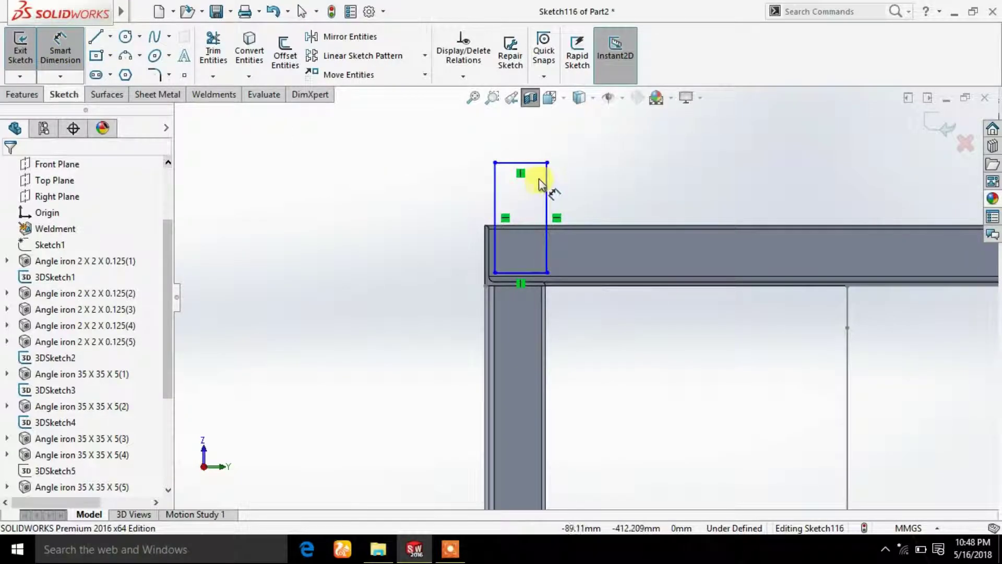
left_click(541, 162)
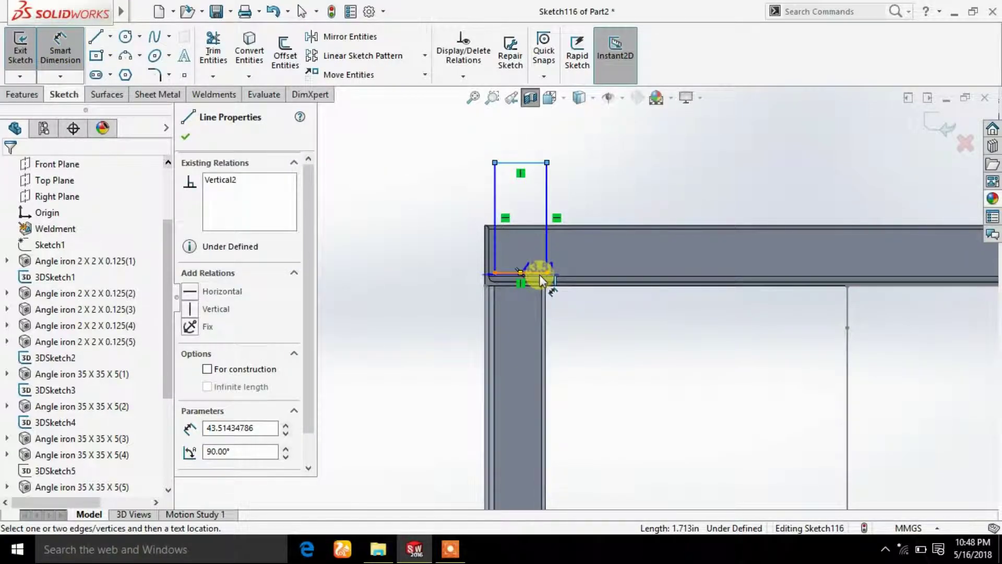
left_click(537, 280)
left_click(634, 254)
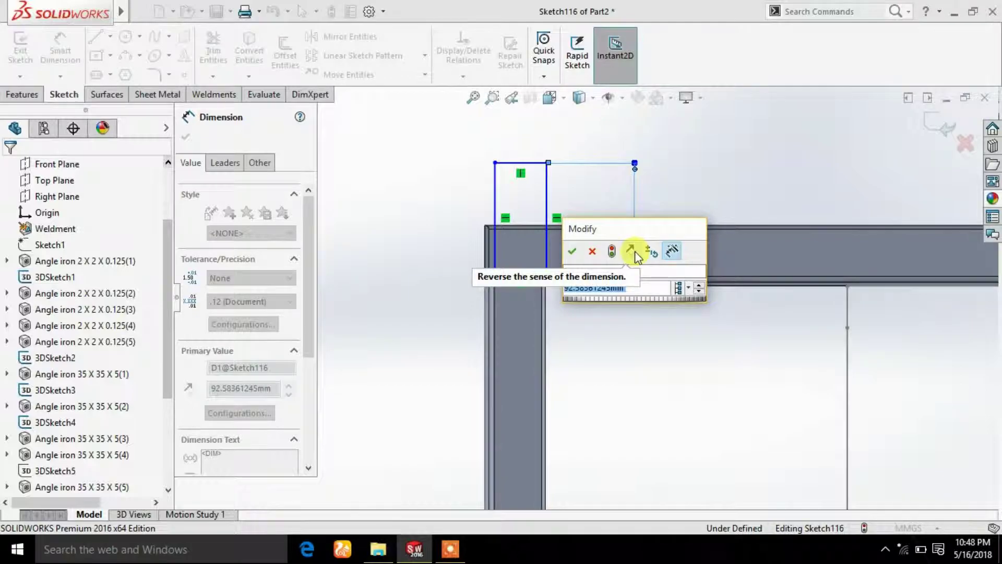
type("80")
key("Return")
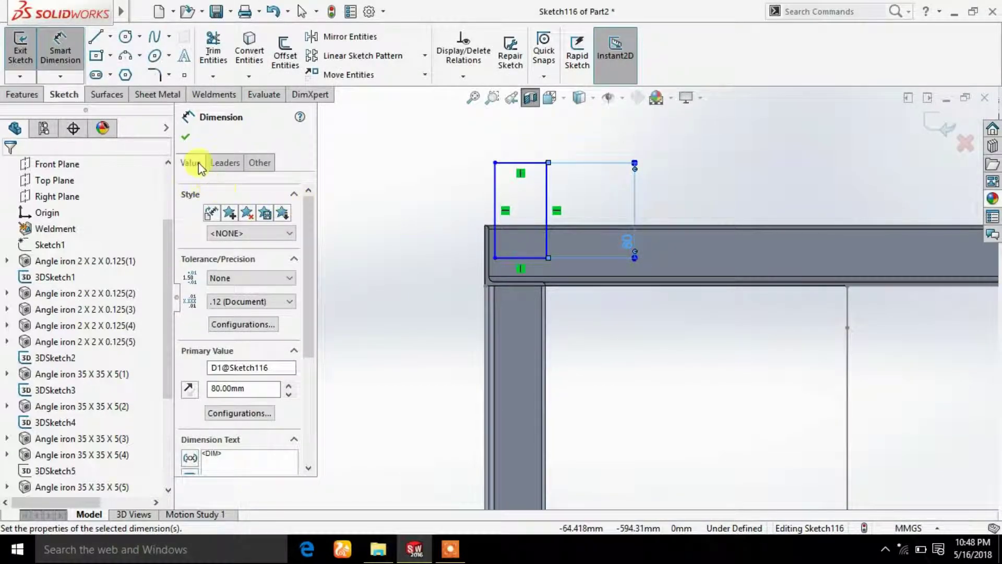
left_click(187, 139)
scroll(561, 265, "down", 5)
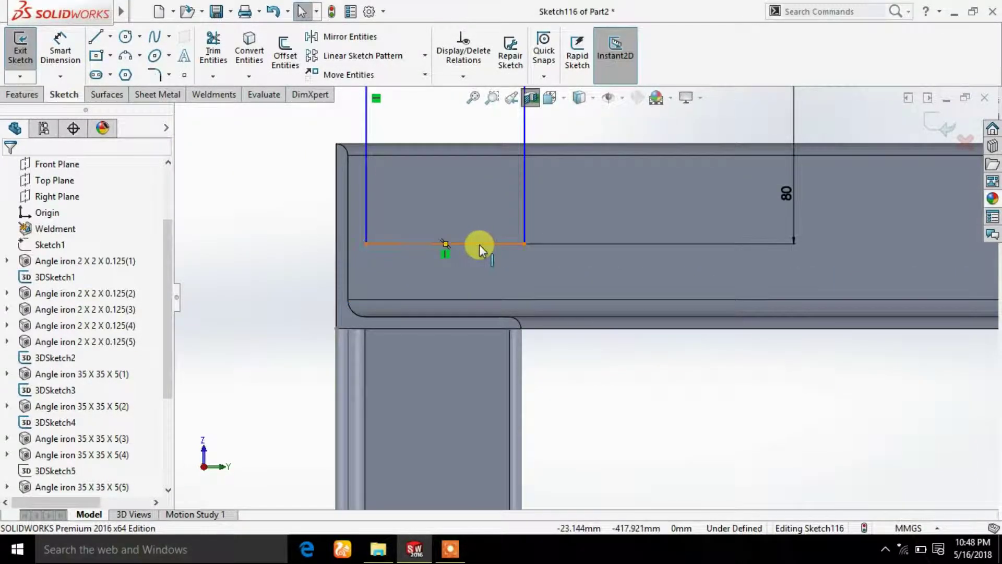
left_click(445, 244)
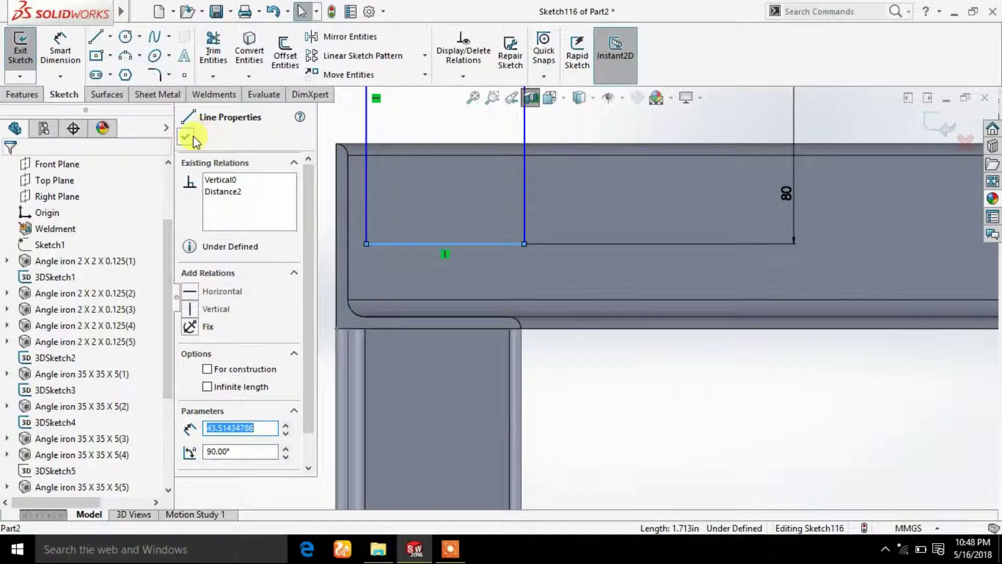
left_click(60, 52)
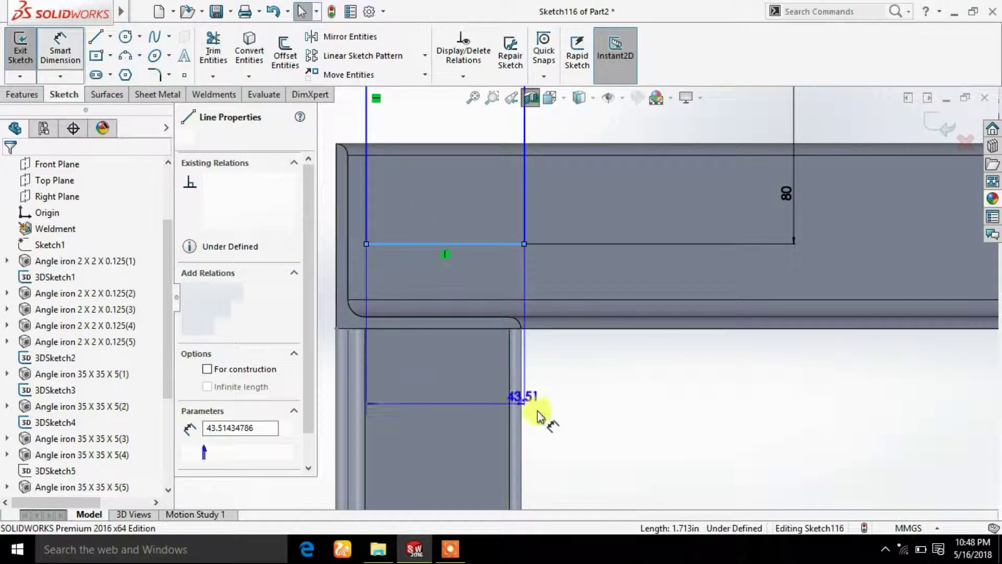
left_click(478, 427)
type("45")
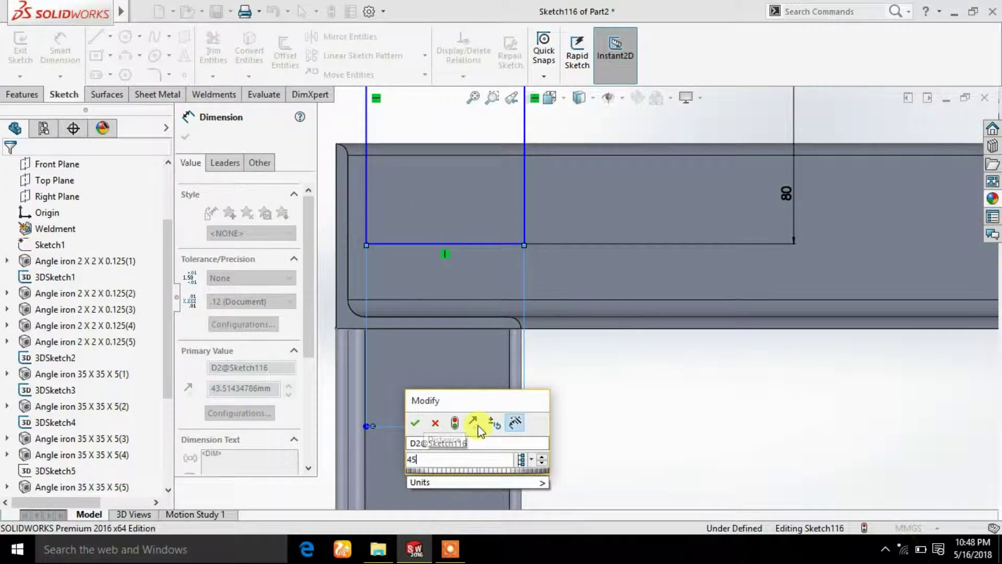
key("Return")
left_click(188, 135)
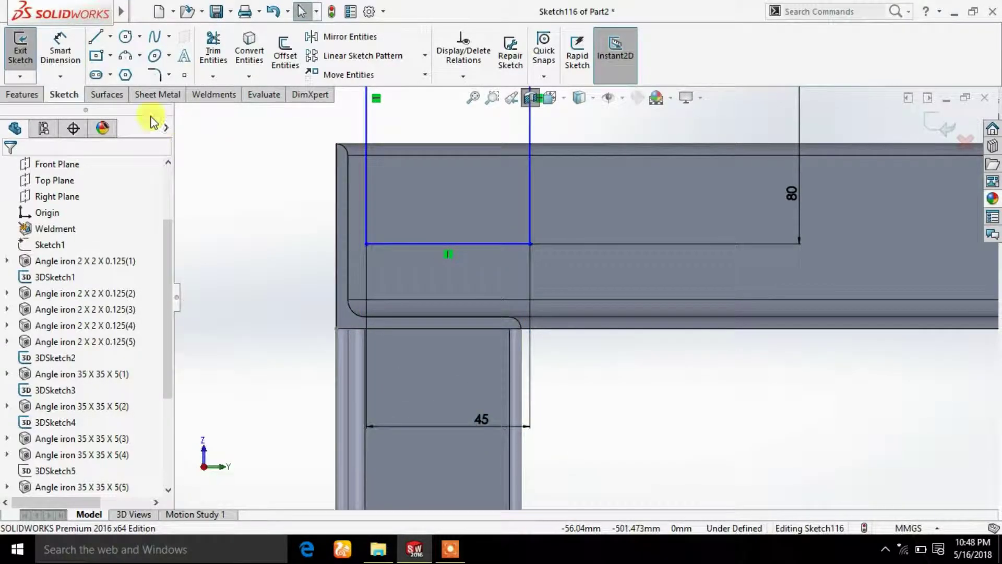
- Offset the rectangle's bottom edge 2 mm from the beam edge
left_click(423, 244)
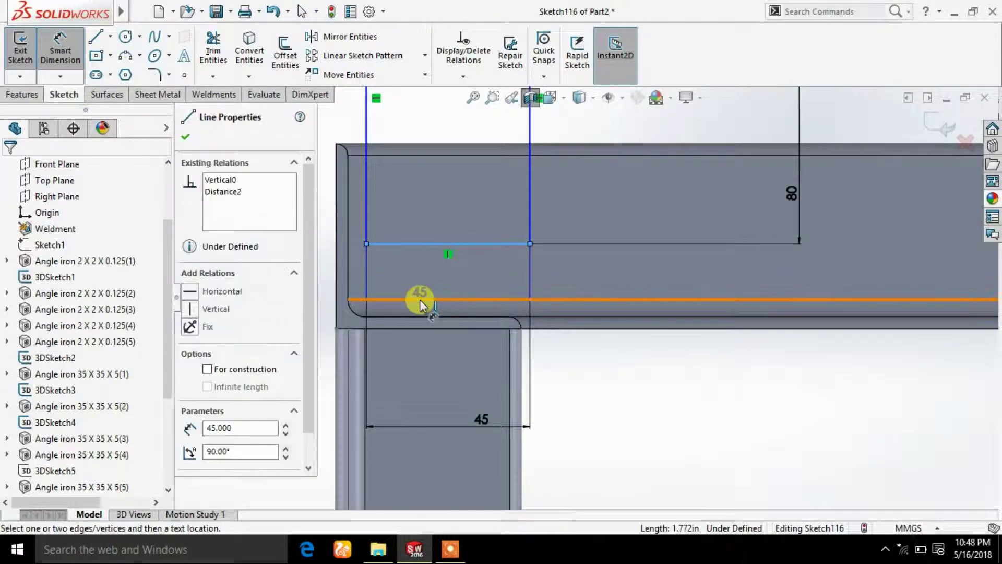
left_click(420, 299)
scroll(386, 286, "up", 2)
left_click(360, 289)
type("2")
key("Return")
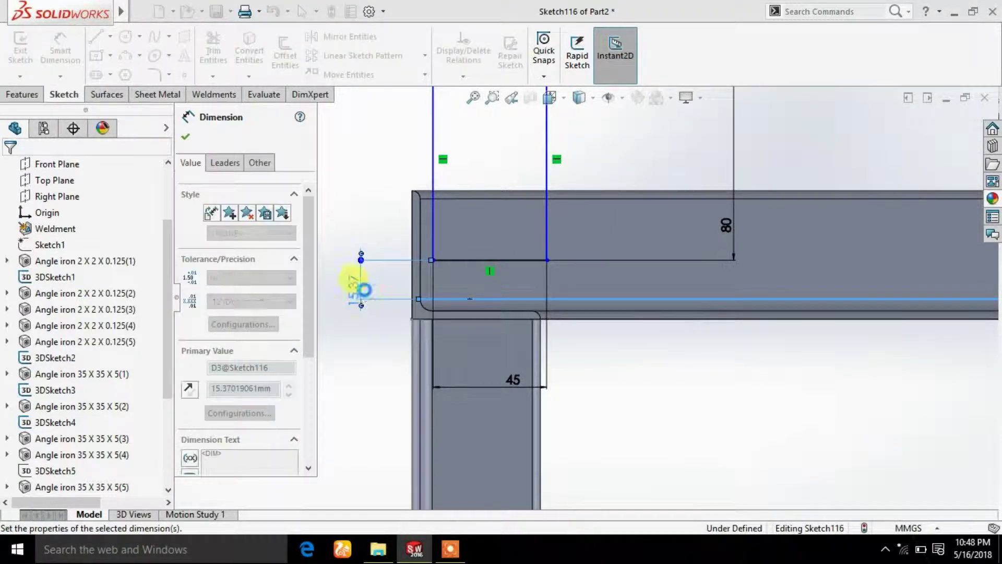
key("Escape")
left_click(189, 144)
scroll(398, 203, "up", 3)
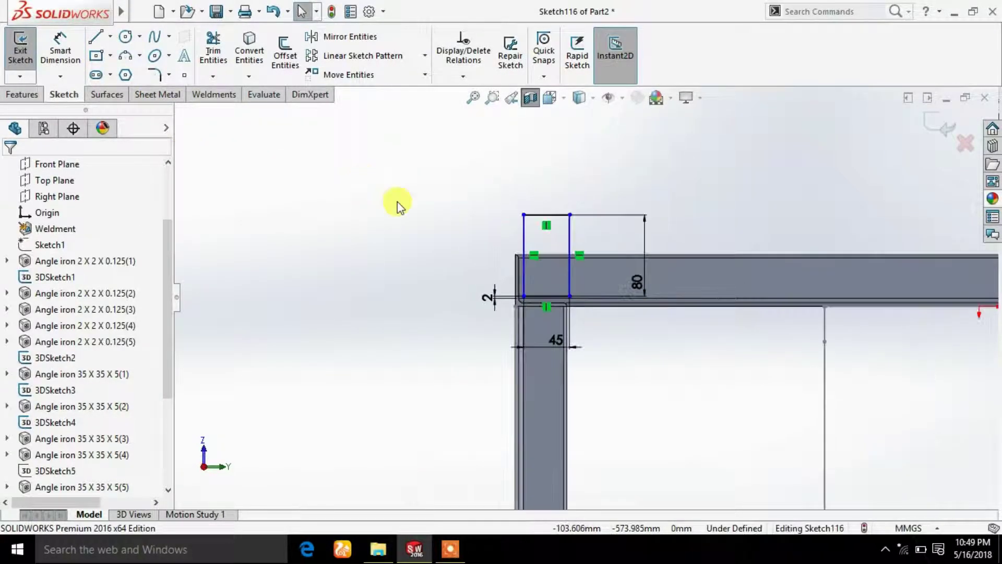
scroll(496, 228, "down", 1)
- Draw a Ø25 mm hole circle in the tab, aligned with the top line's midpoint
left_click(125, 37)
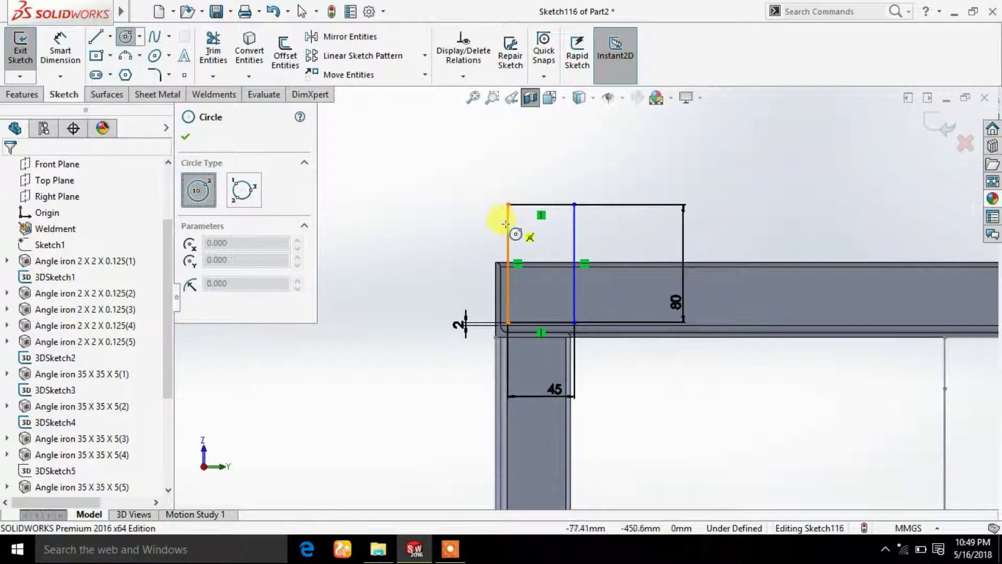
scroll(527, 222, "down", 3)
left_click(560, 188)
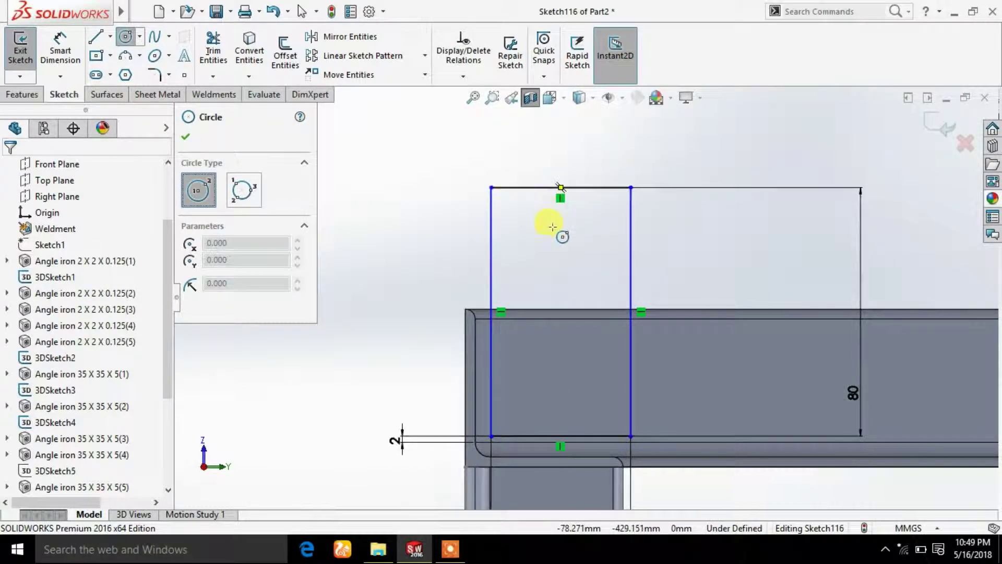
left_click(560, 239)
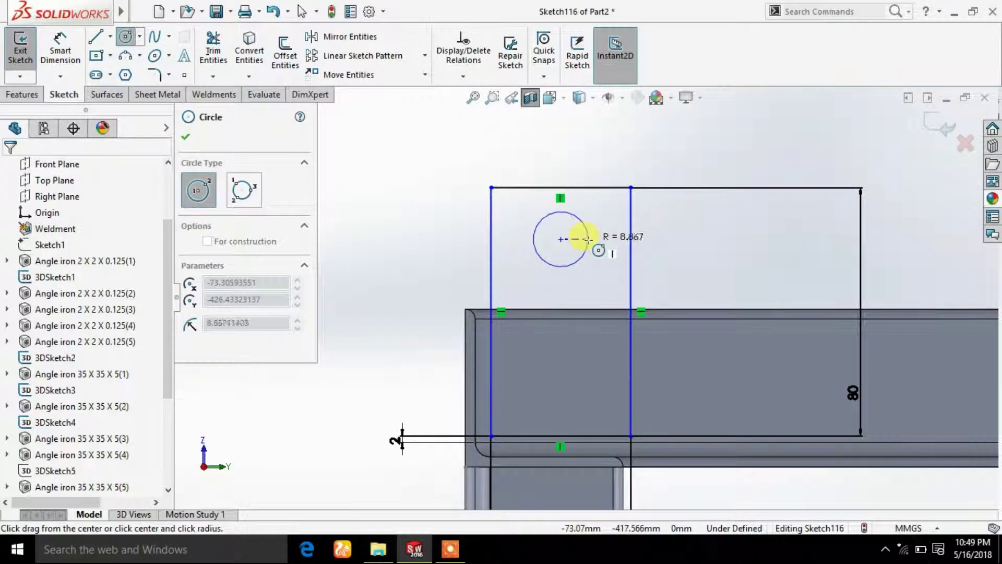
left_click(596, 239)
left_click(185, 140)
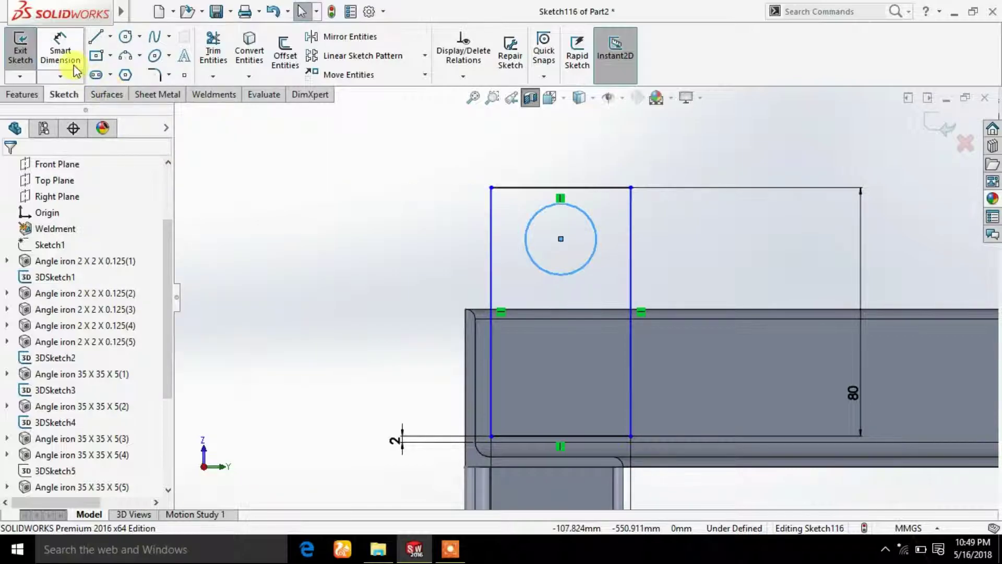
left_click(60, 52)
left_click(586, 213)
left_click(674, 226)
type("25")
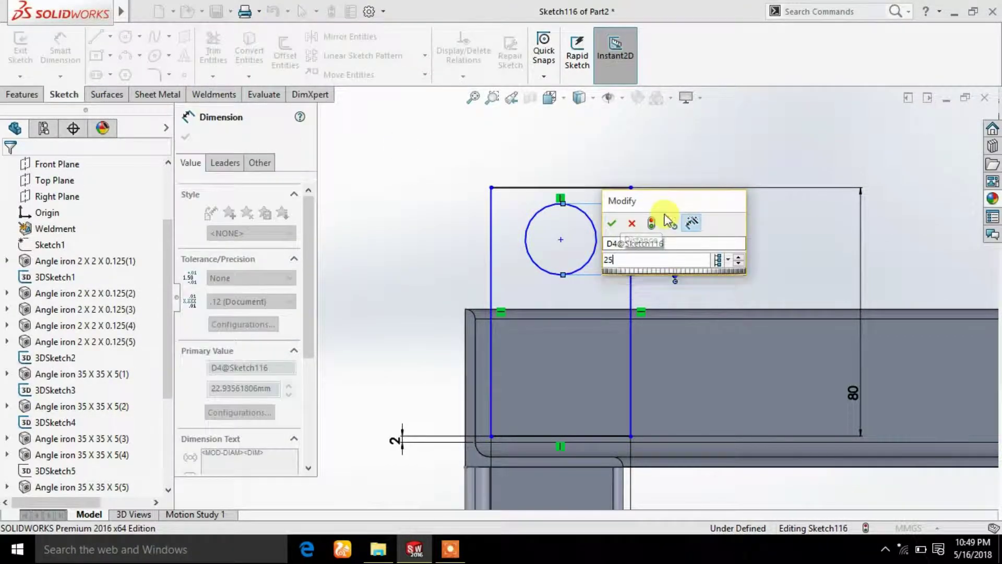
key("Return")
left_click(186, 137)
- Place the hole centre 18 mm below the tab's top edge and exit the sketch
left_click(77, 59)
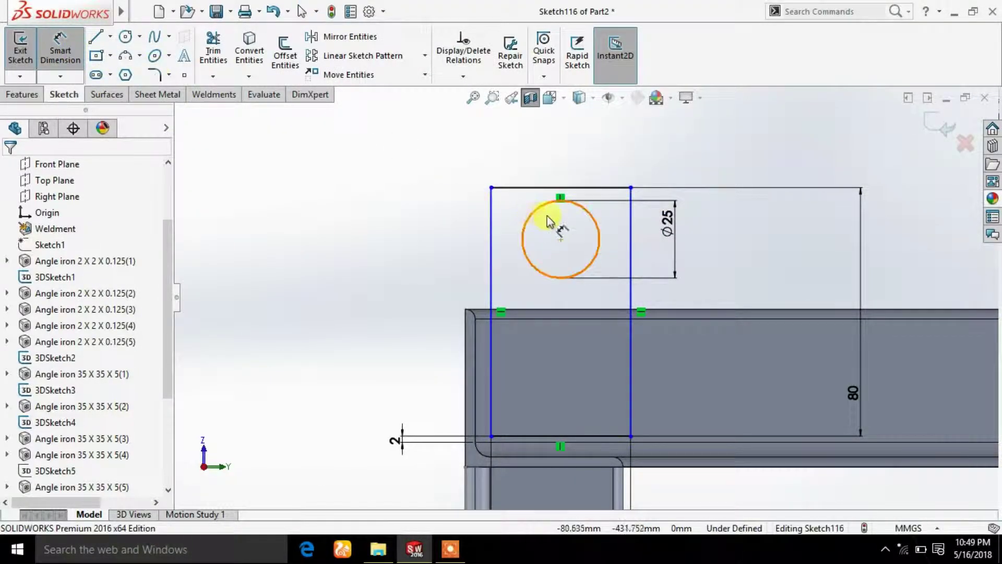
left_click(548, 188)
left_click(560, 239)
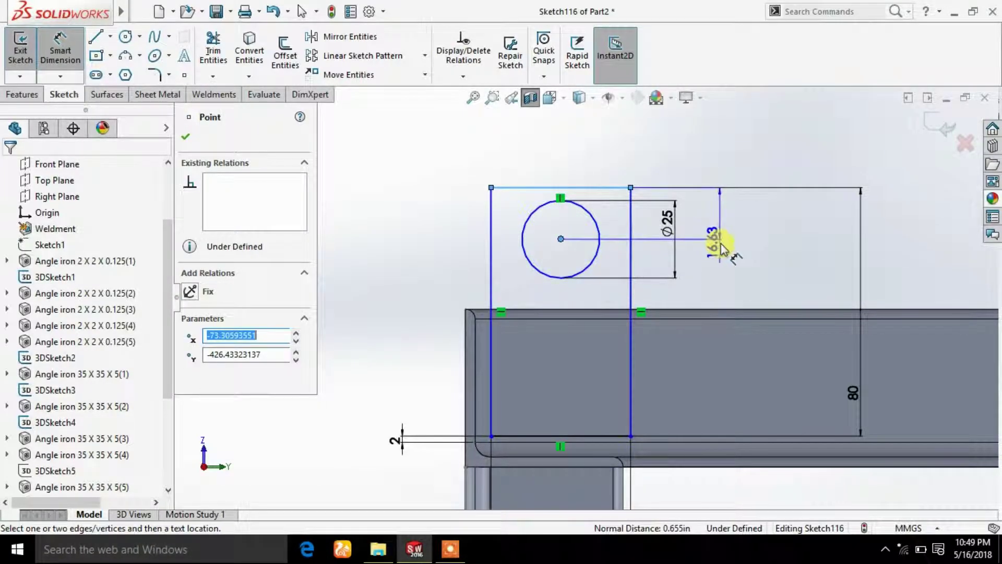
left_click(720, 245)
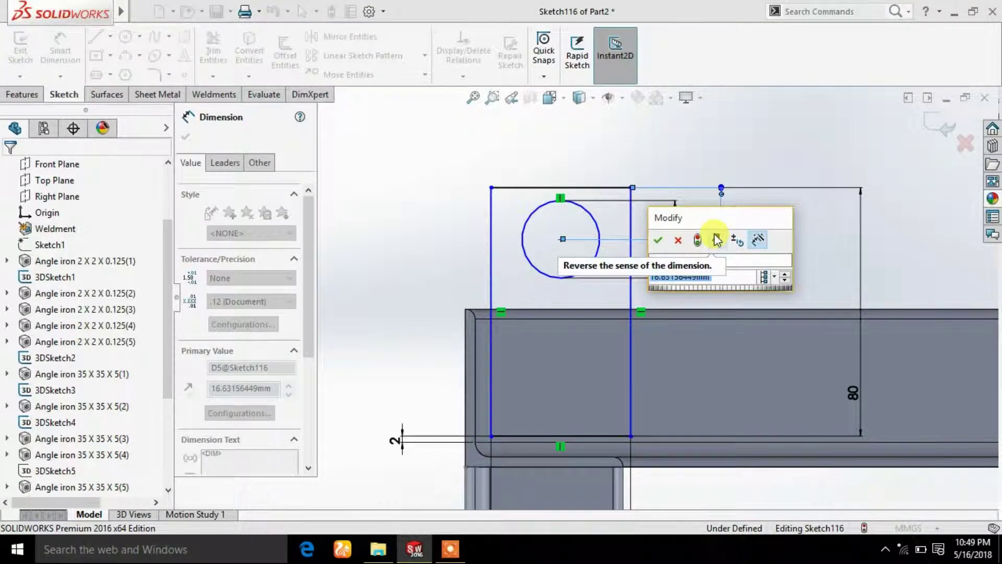
type("18")
key("Return")
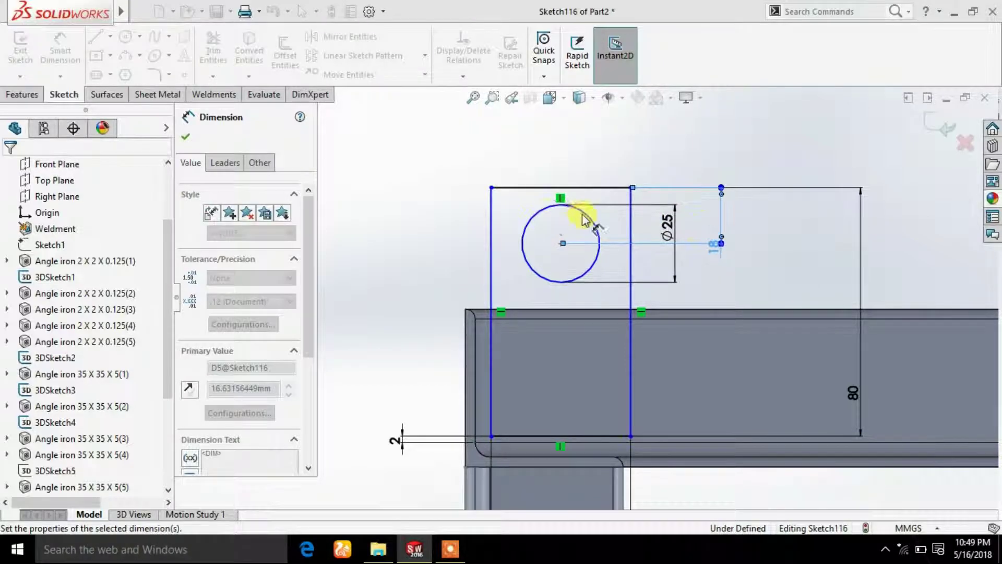
left_click(191, 133)
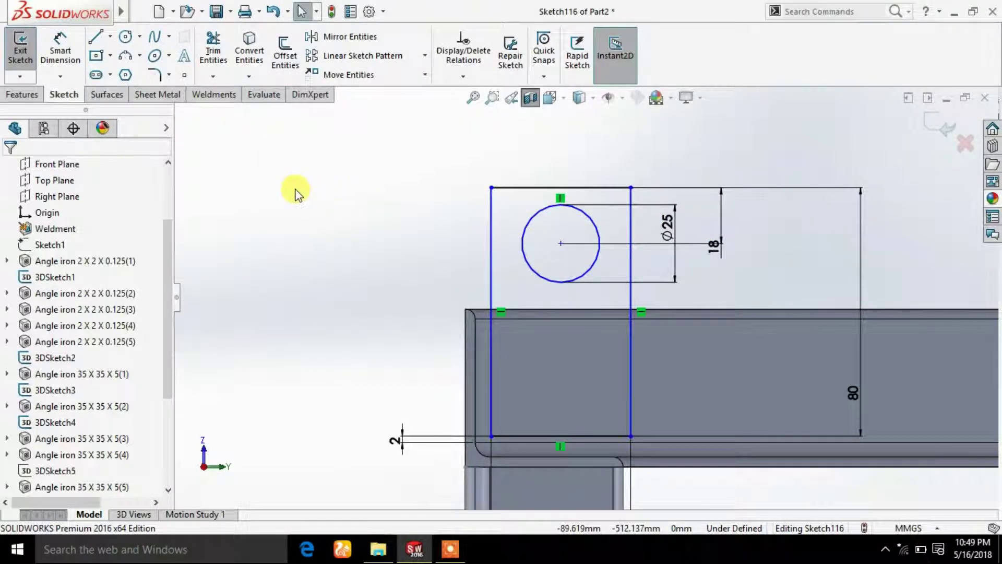
key("f")
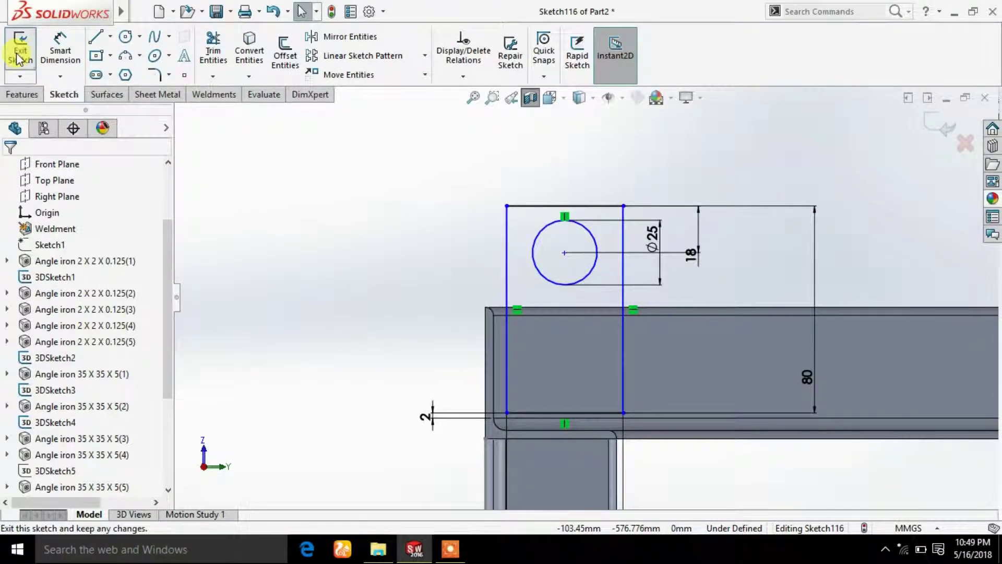
left_click(17, 56)
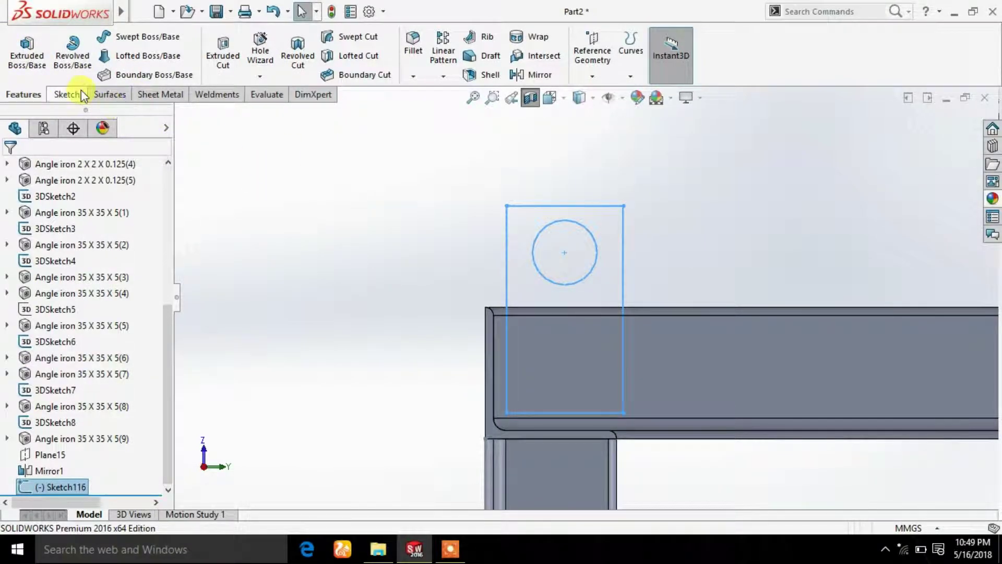
- Extrude the holed tab sketch Blind 15 mm into a solid lifting tab
left_click(35, 63)
middle_click_drag(640, 334, 479, 344)
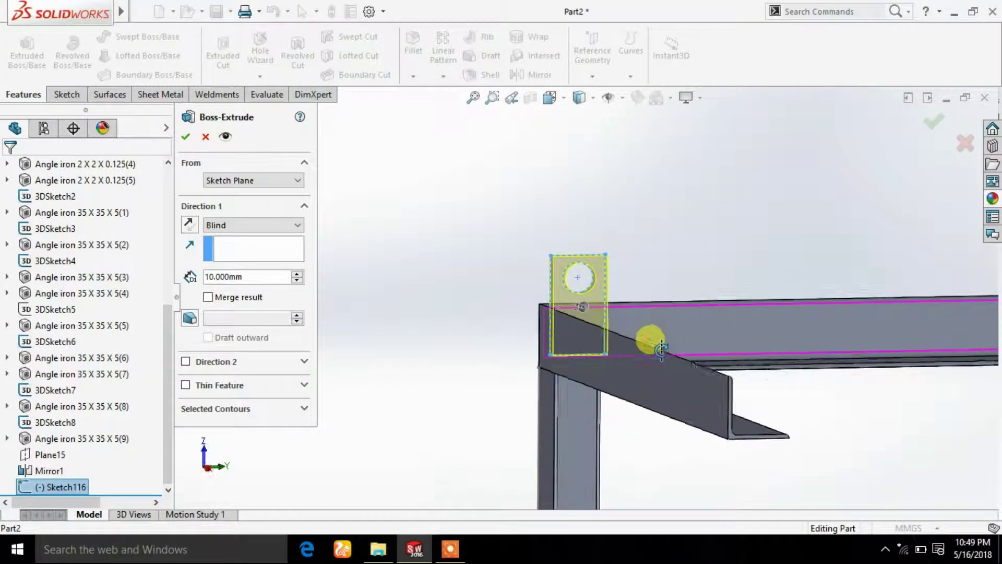
left_click(278, 275)
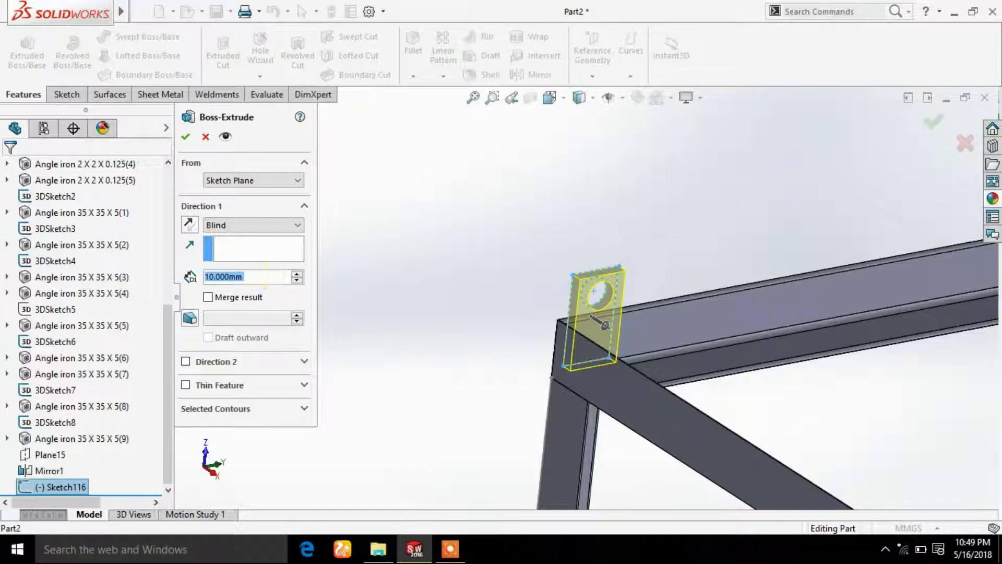
type("15")
key("Return")
left_click(185, 136)
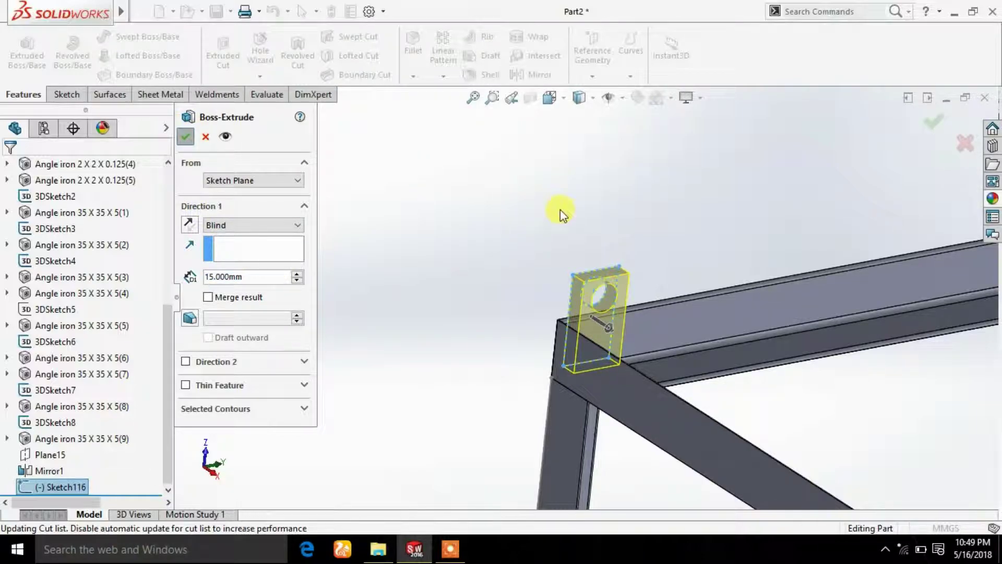
scroll(652, 250, "up", 3)
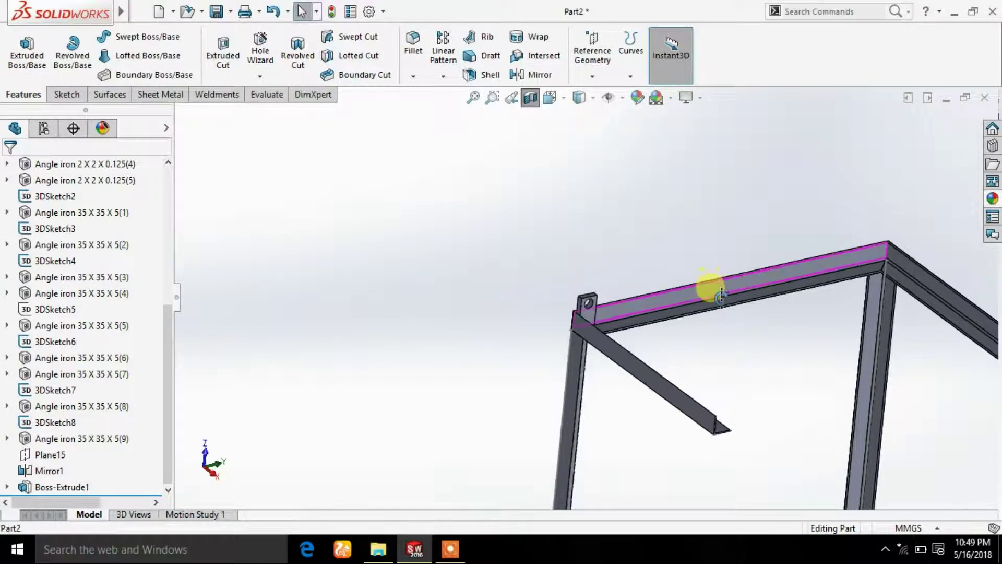
mouse_move(722, 297)
middle_mouse_down()
mouse_move(796, 380)
mouse_move(747, 318)
mouse_move(777, 301)
middle_mouse_up()
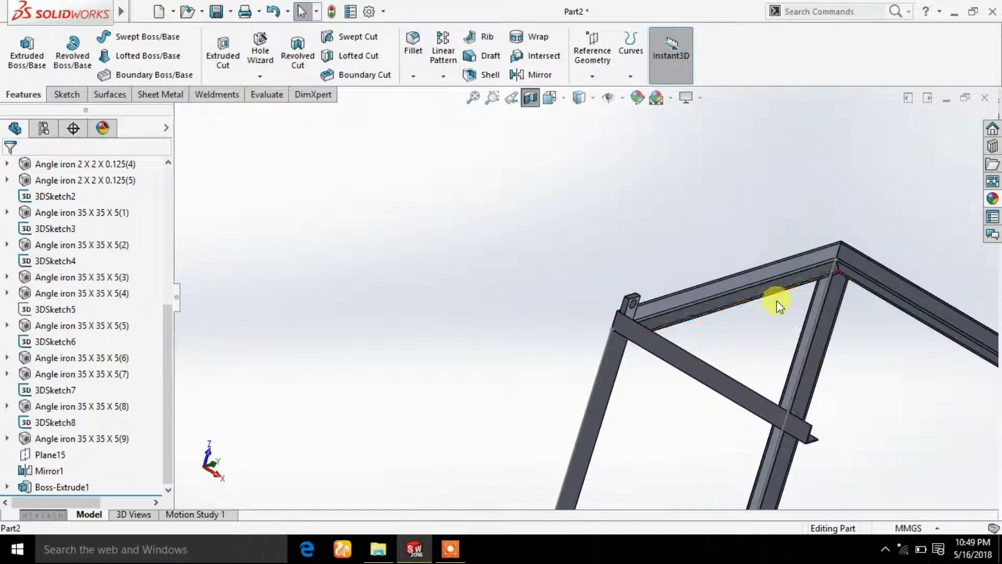
scroll(777, 301, "up", 3)
scroll(742, 324, "down", 3)
scroll(663, 266, "down", 2)
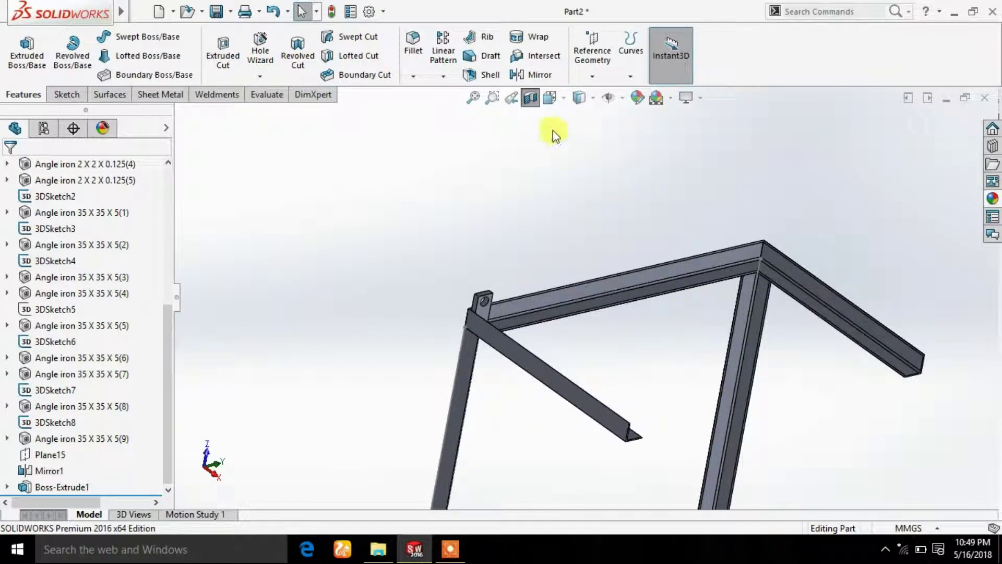
left_click(524, 76)
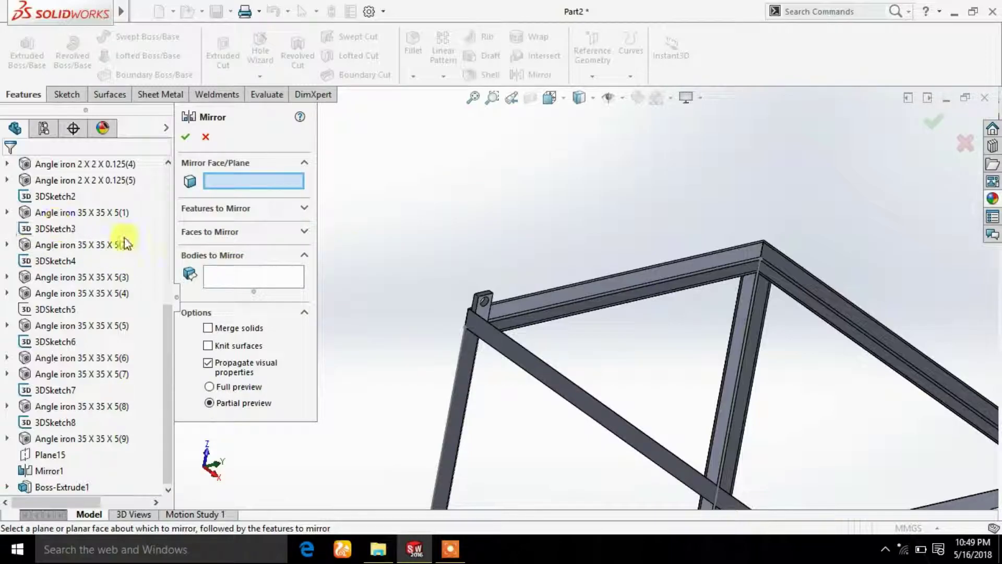
- Mirror the lifting tab Boss-Extrude1 about the Top Plane
left_click_drag(172, 324, 163, 196)
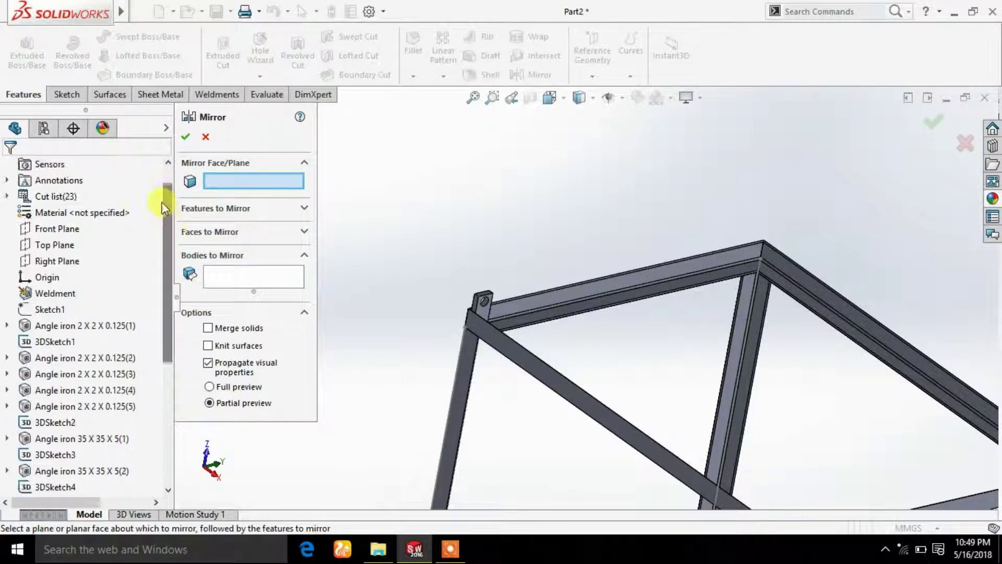
left_click(58, 244)
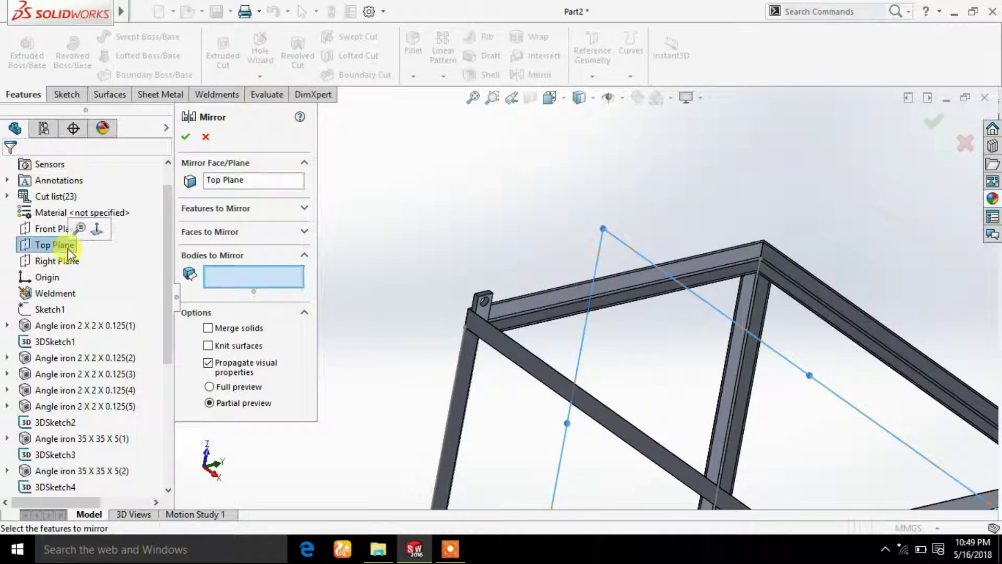
left_click(484, 308)
left_click(186, 138)
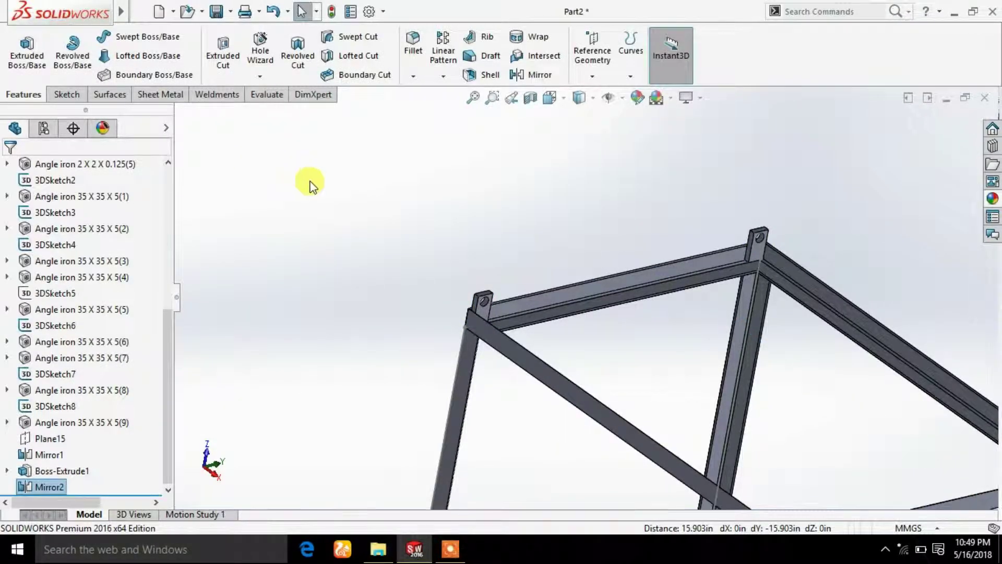
- Mirror Boss-Extrude1 and Mirror2 about the Right Plane to fill the remaining corners
left_click(516, 81)
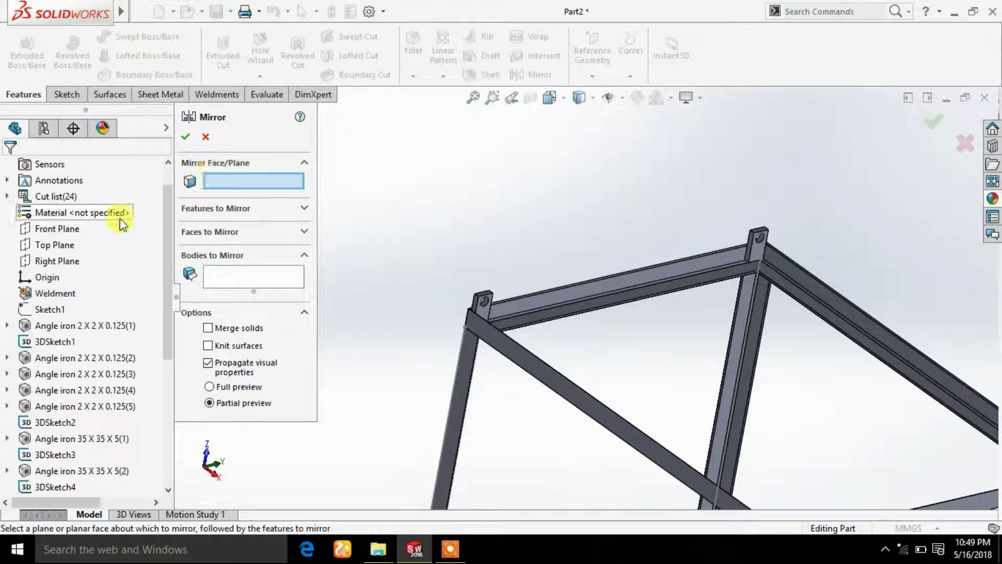
left_click(65, 261)
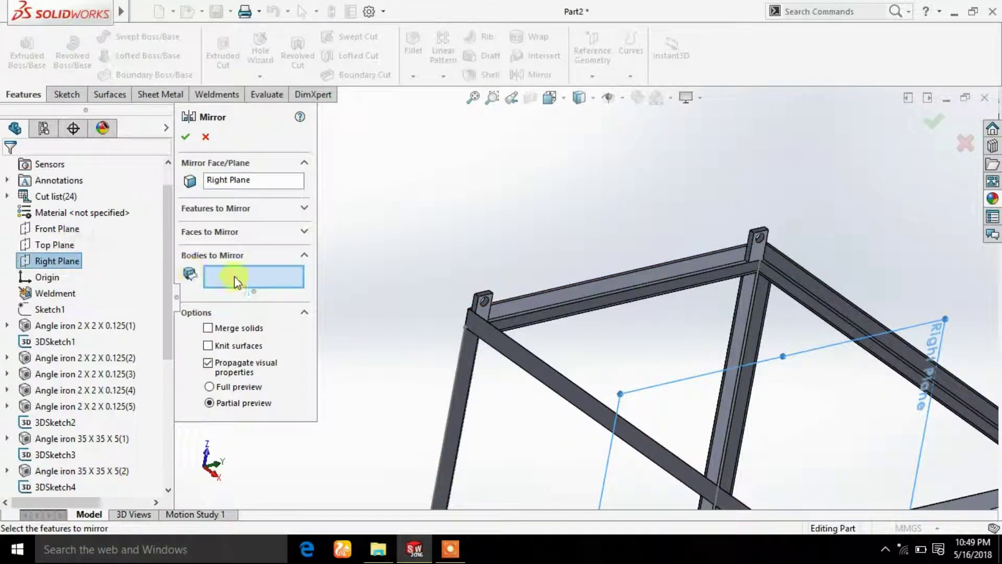
left_click(485, 301)
left_click(755, 243)
scroll(585, 242, "up", 3)
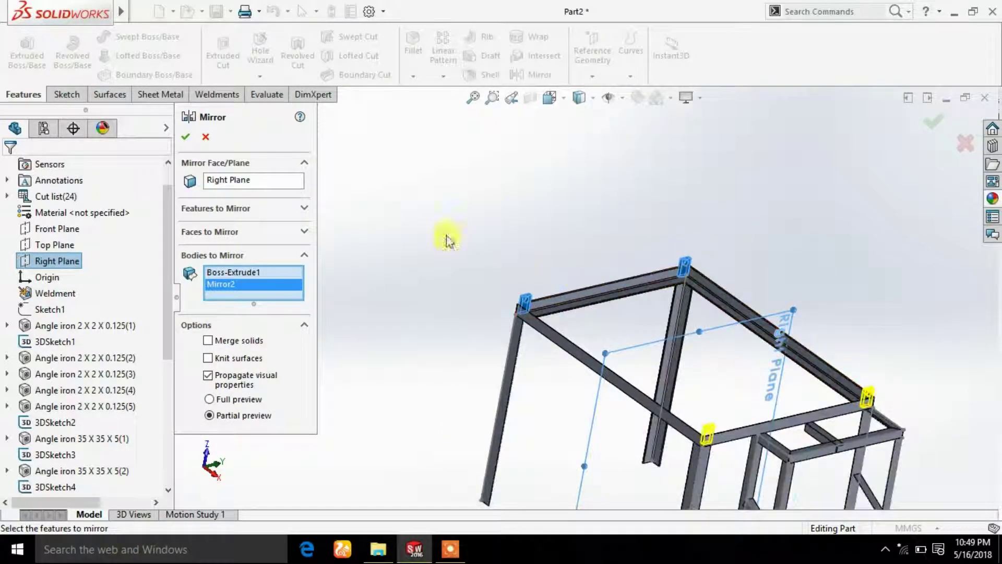
left_click(200, 137)
scroll(600, 277, "up", 3)
- Start a new sketch on the angle-iron face at the frame corner, viewed face-on
scroll(690, 368, "up", 2)
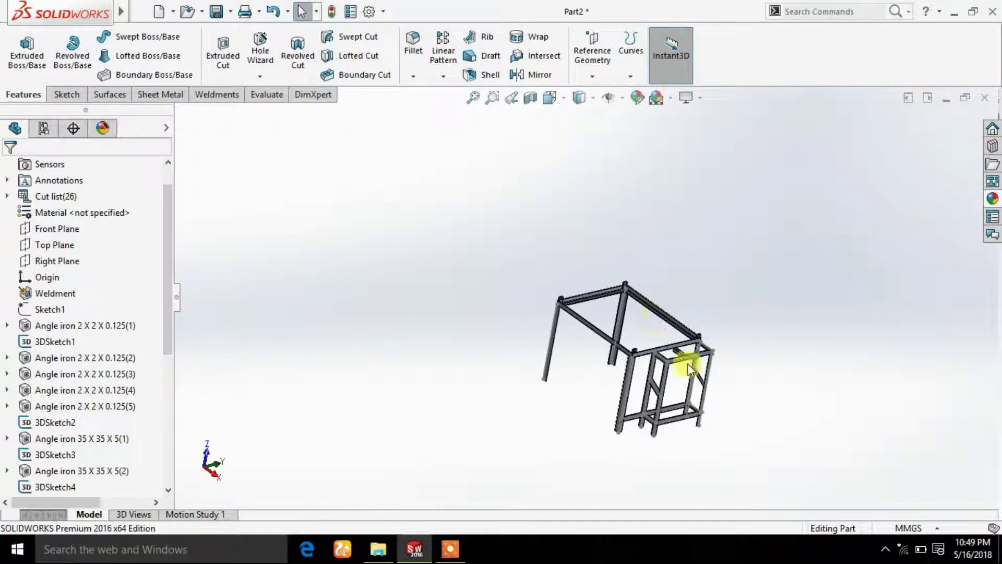
mouse_move(689, 368)
middle_mouse_down()
mouse_move(662, 387)
mouse_move(720, 367)
mouse_move(738, 396)
mouse_move(707, 434)
mouse_move(677, 407)
mouse_move(666, 369)
middle_mouse_up()
scroll(637, 348, "down", 3)
scroll(636, 345, "down", 3)
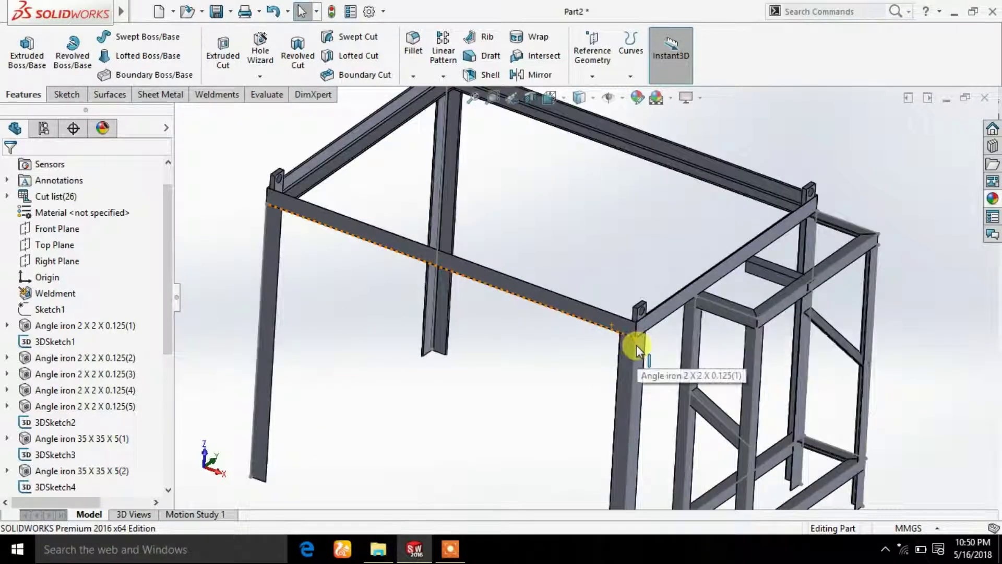
mouse_move(642, 335)
middle_mouse_down()
mouse_move(649, 310)
mouse_move(670, 334)
mouse_move(609, 336)
middle_mouse_up()
scroll(621, 336, "down", 3)
scroll(642, 333, "down", 2)
left_click(651, 330)
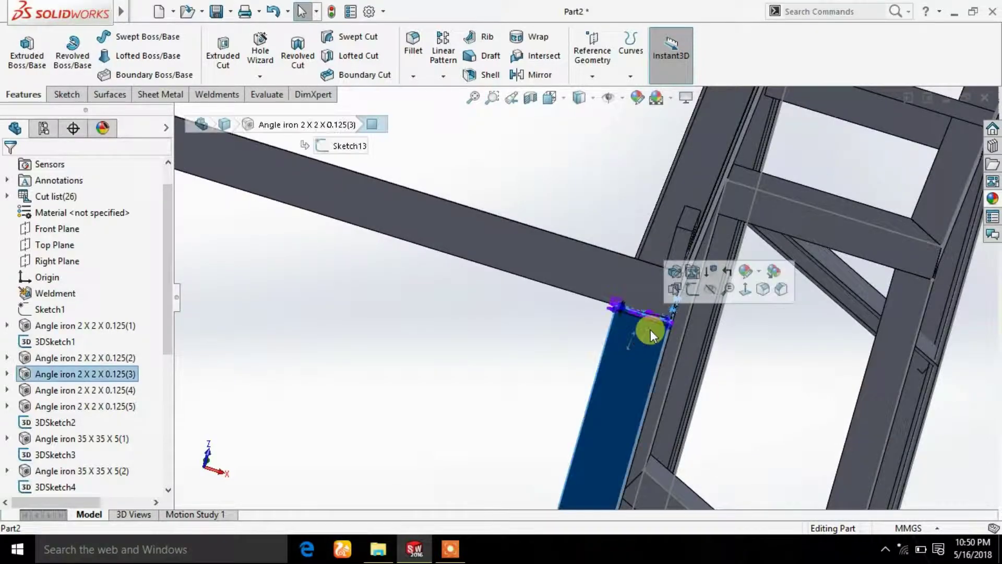
left_click(690, 291)
left_click(549, 97)
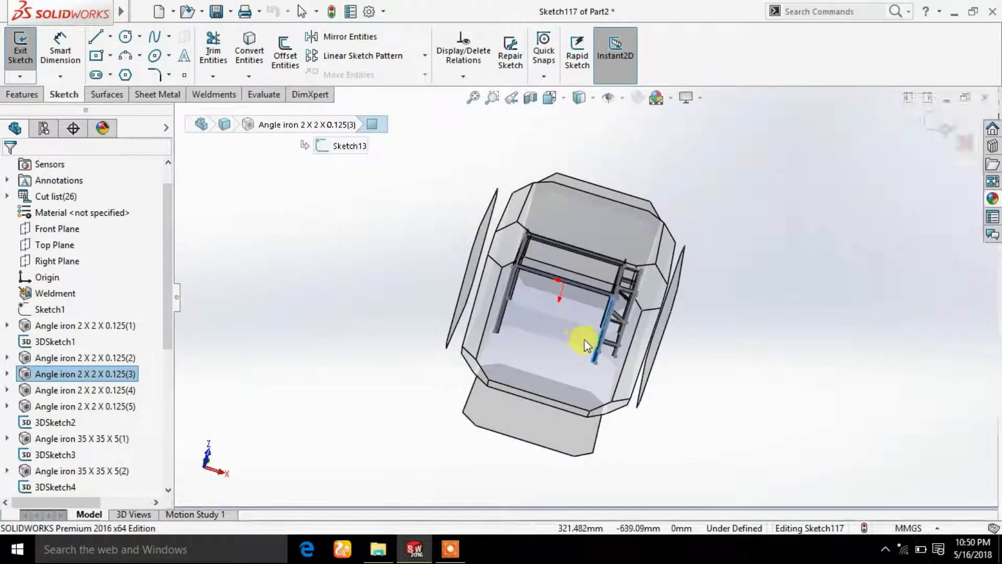
- Draw a closed right-triangle outline from the bar edge with the Line tool
scroll(744, 193, "down", 2)
scroll(554, 225, "down", 4)
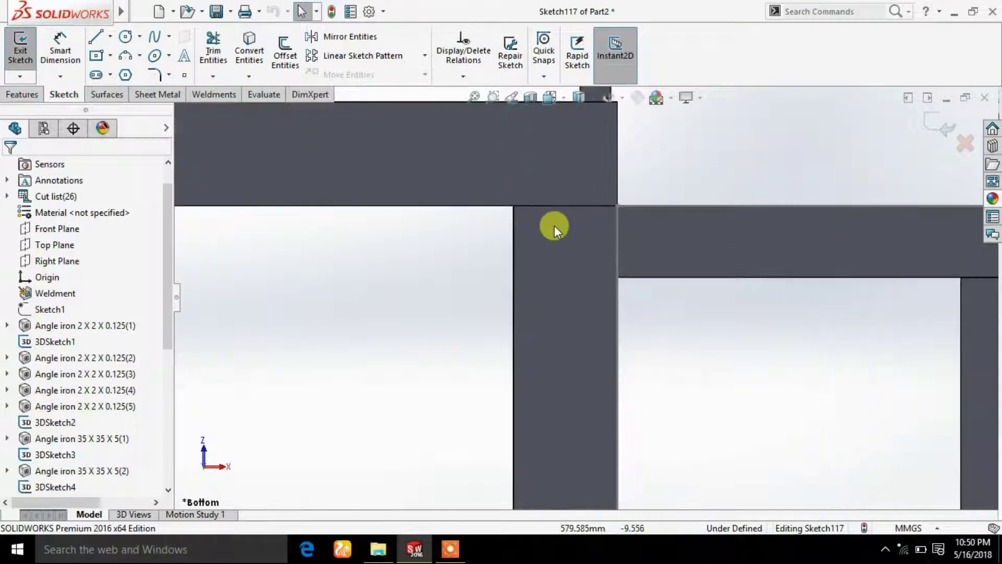
scroll(555, 225, "up", 3)
left_click(96, 39)
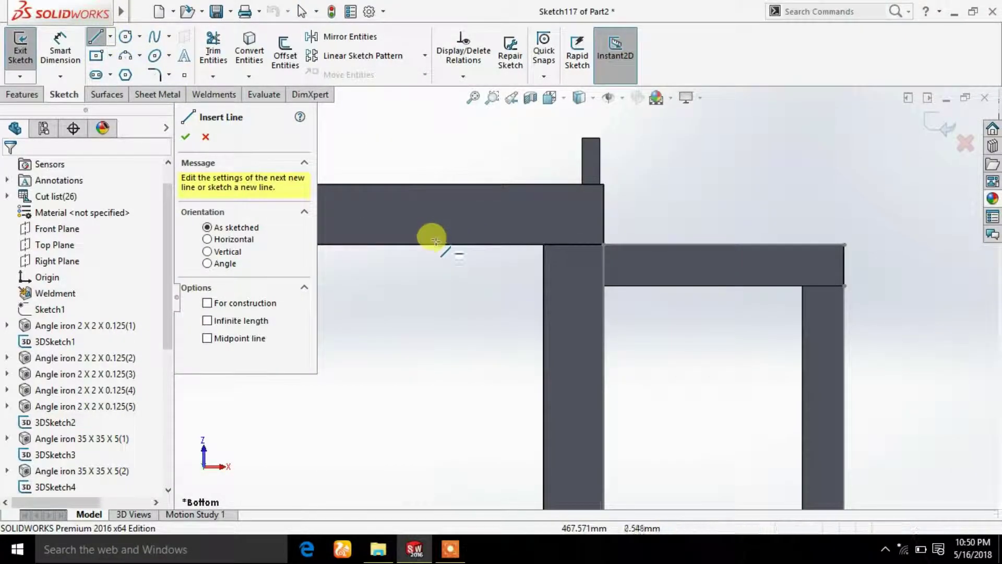
left_click(433, 244)
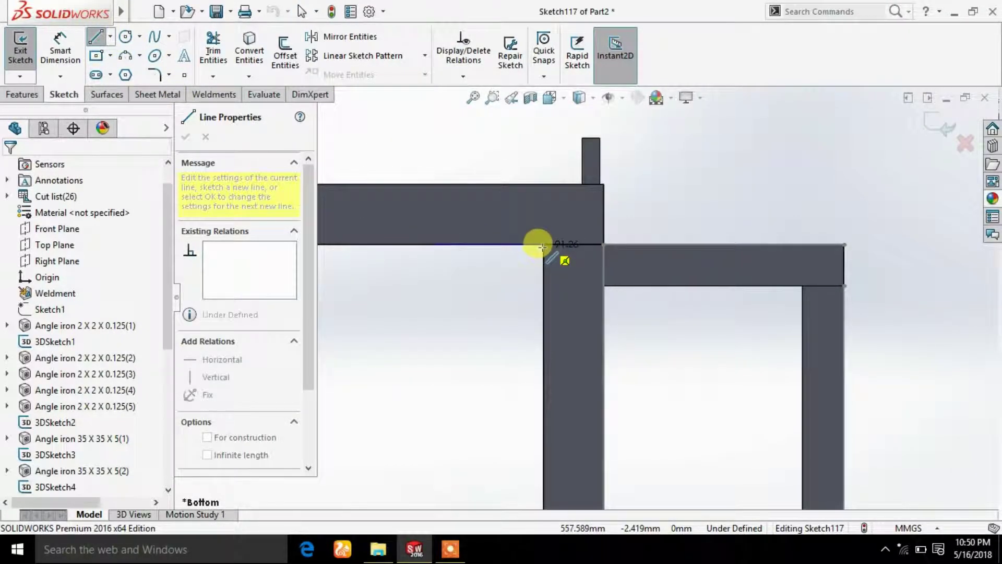
left_click(543, 243)
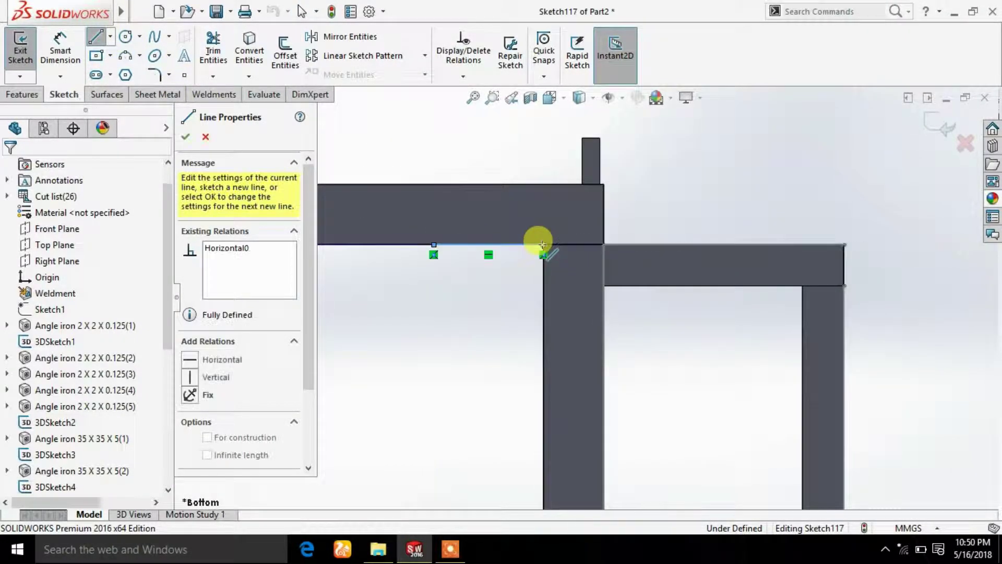
left_click(546, 362)
left_click(433, 246)
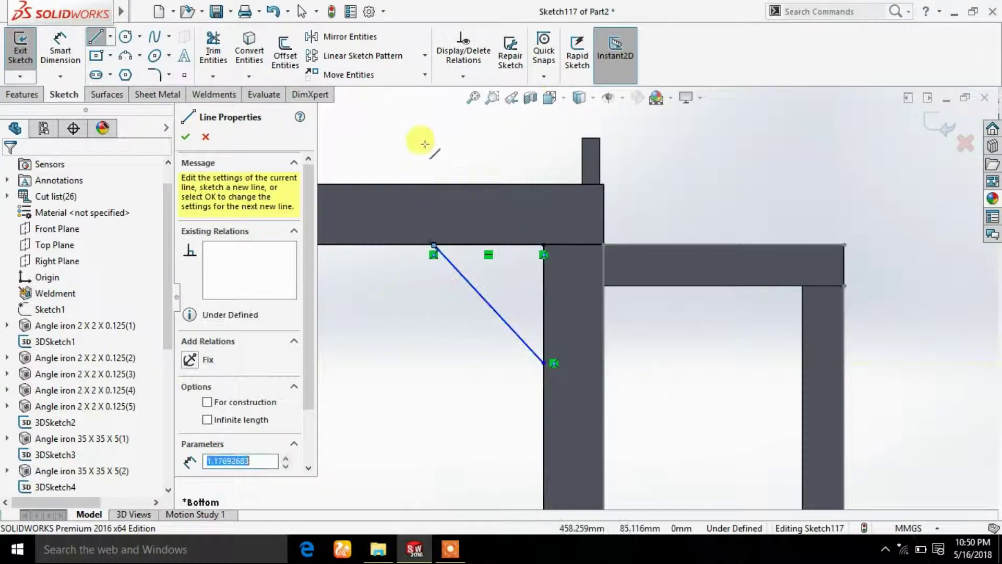
left_click(96, 37)
- Dimension the triangle's top edge and vertical edge to 100 mm each
left_click(60, 49)
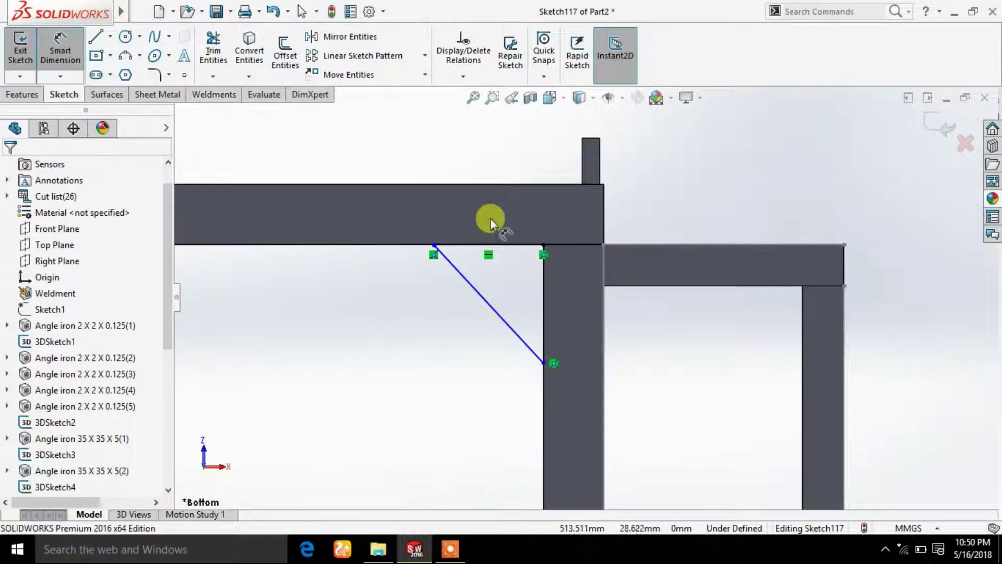
left_click(479, 244)
left_click(471, 153)
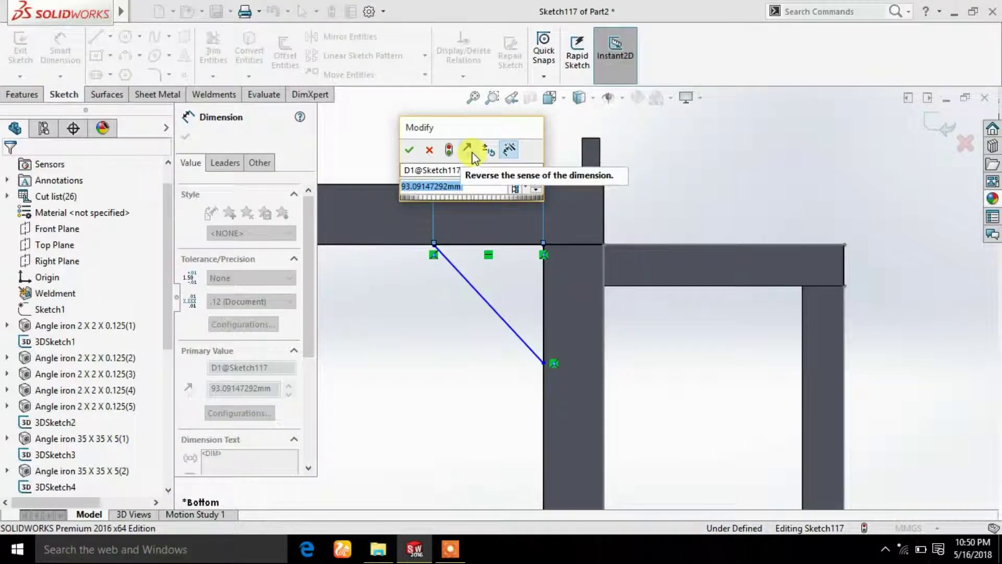
type("100")
key("Return")
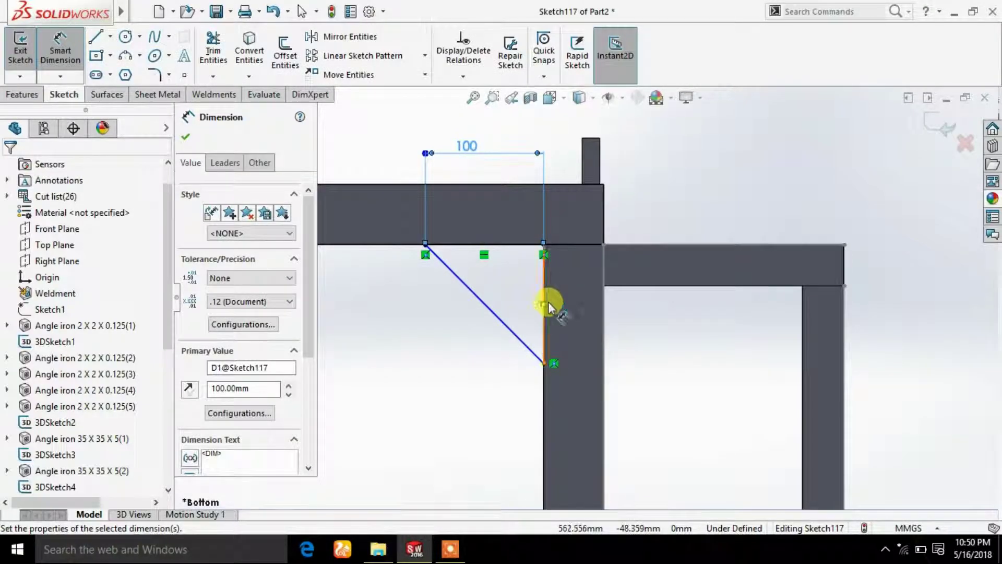
left_click(544, 300)
left_click(644, 290)
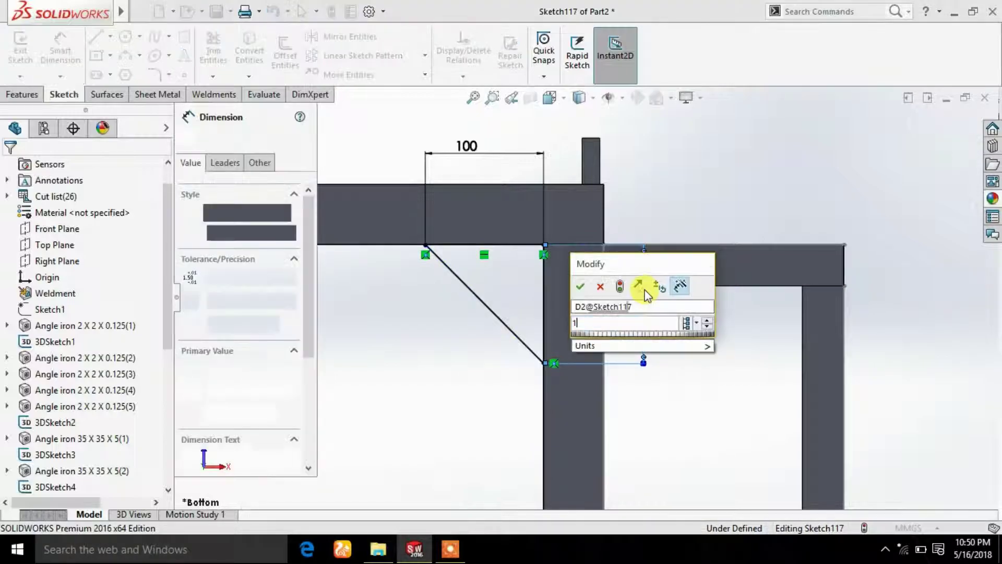
type("100")
key("Return")
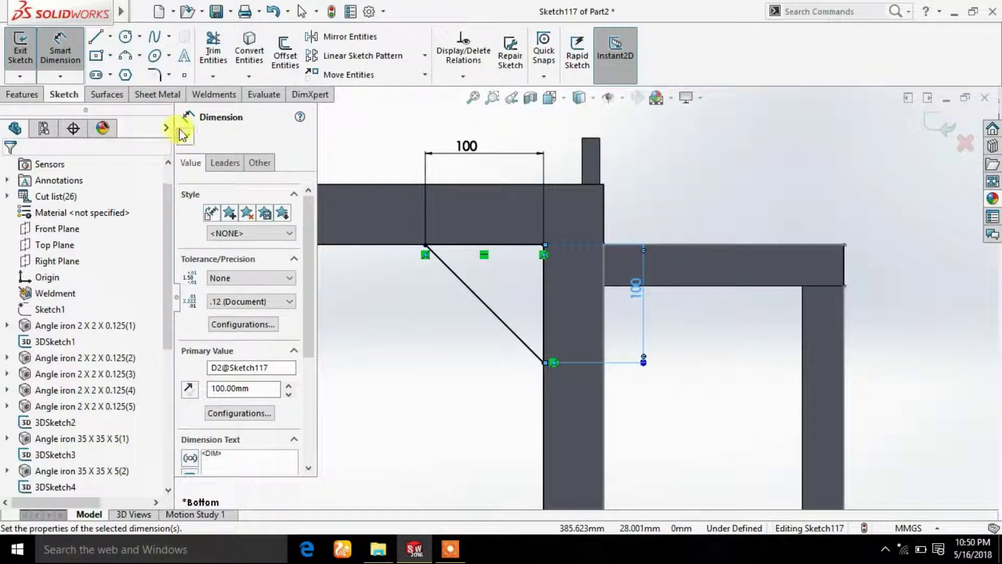
left_click(186, 137)
- Extrude the triangle region 4 mm deep, reversed to the opposite side of the sketch
left_click(34, 95)
left_click(28, 50)
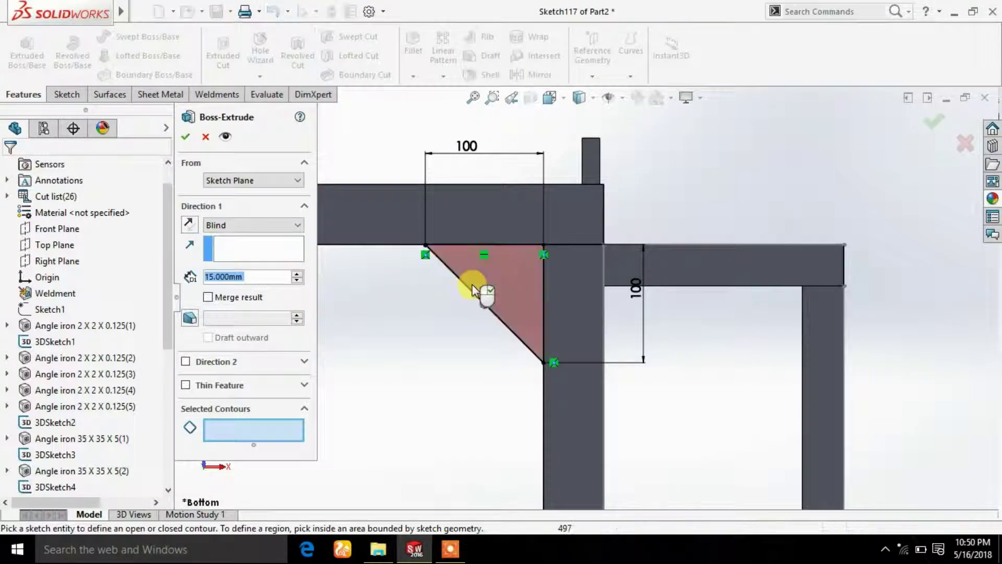
left_click(584, 361)
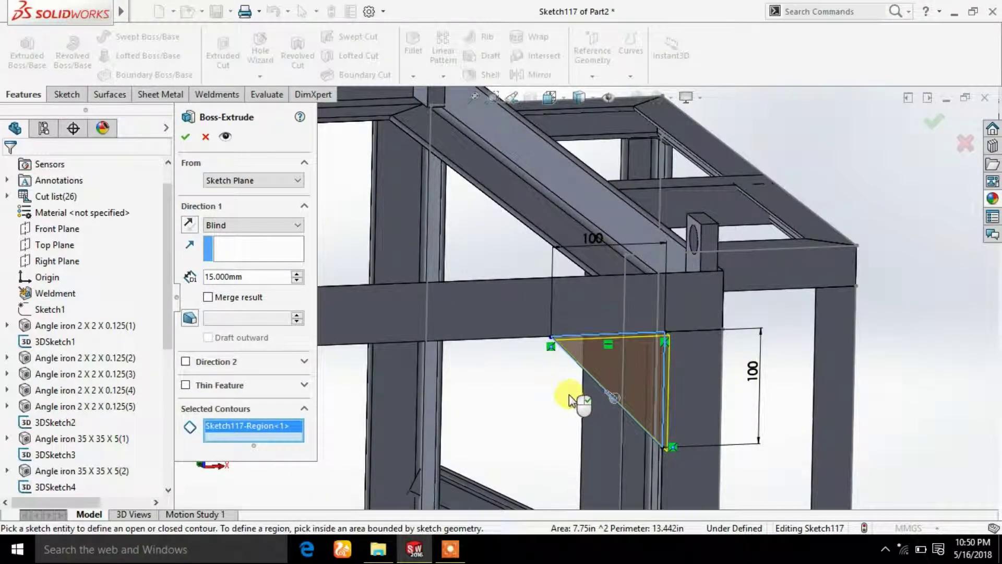
scroll(647, 434, "down", 3)
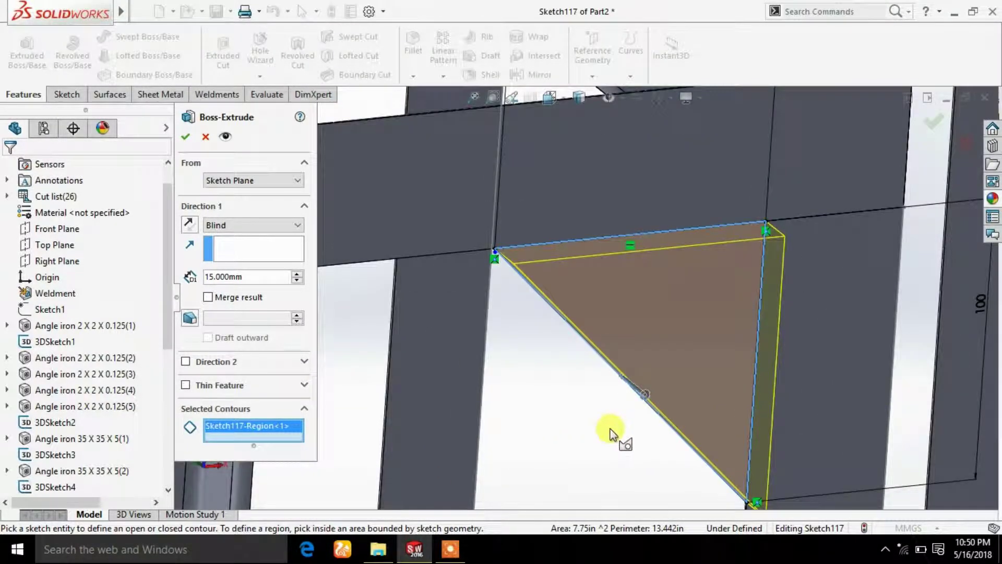
scroll(606, 417, "up", 2)
mouse_move(600, 412)
middle_mouse_down()
mouse_move(592, 395)
mouse_move(608, 424)
middle_mouse_up()
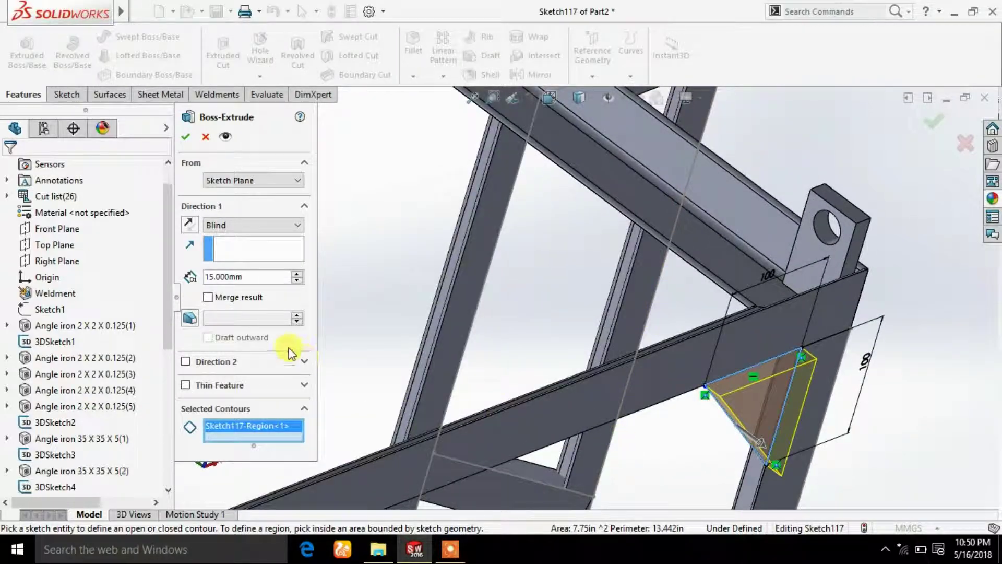
left_click(189, 226)
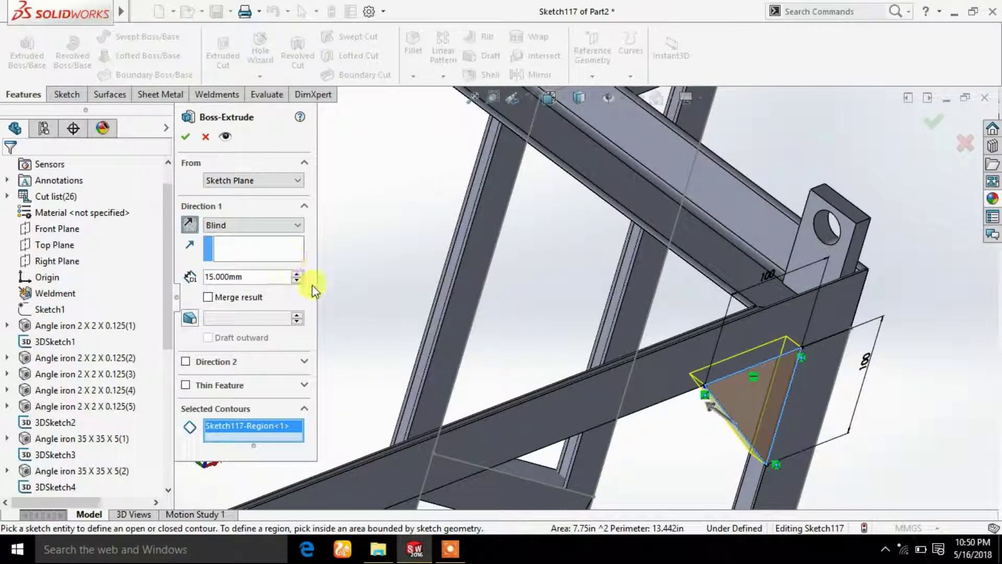
type("4")
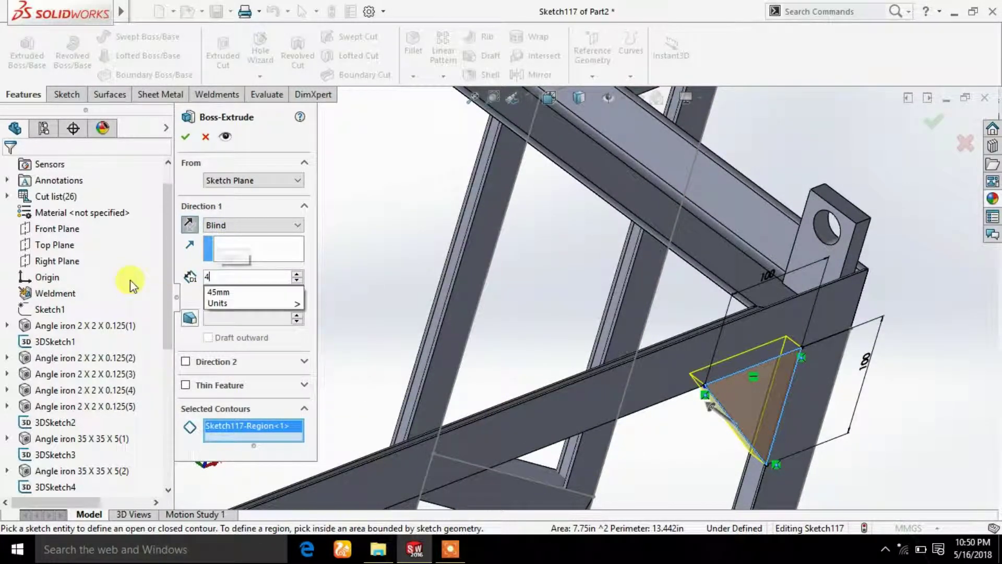
key("Return")
left_click(184, 139)
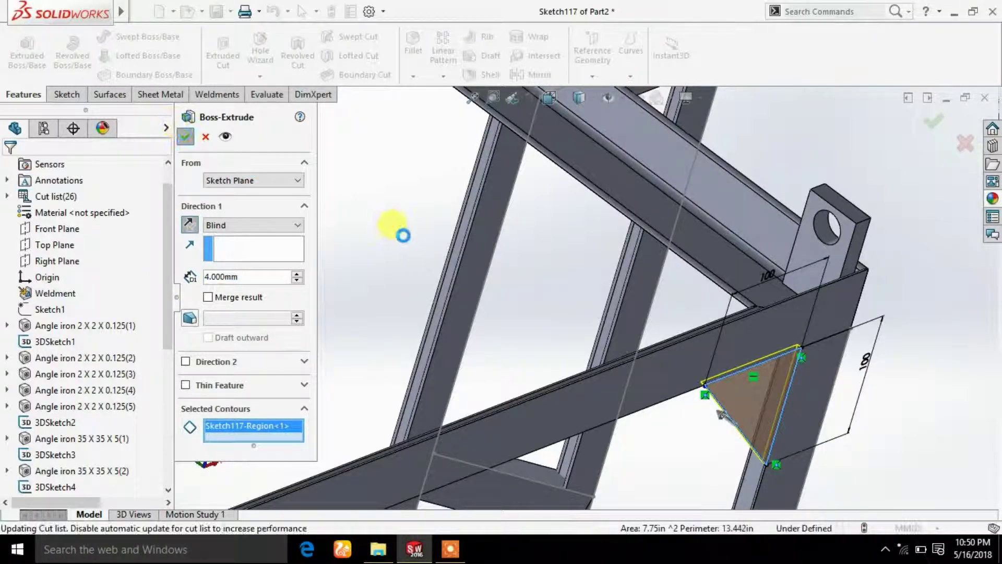
- Mirror the gusset body Boss-Extrude2 across the Top Plane
mouse_move(388, 251)
middle_mouse_down()
mouse_move(506, 353)
mouse_move(514, 400)
mouse_move(490, 352)
middle_mouse_up()
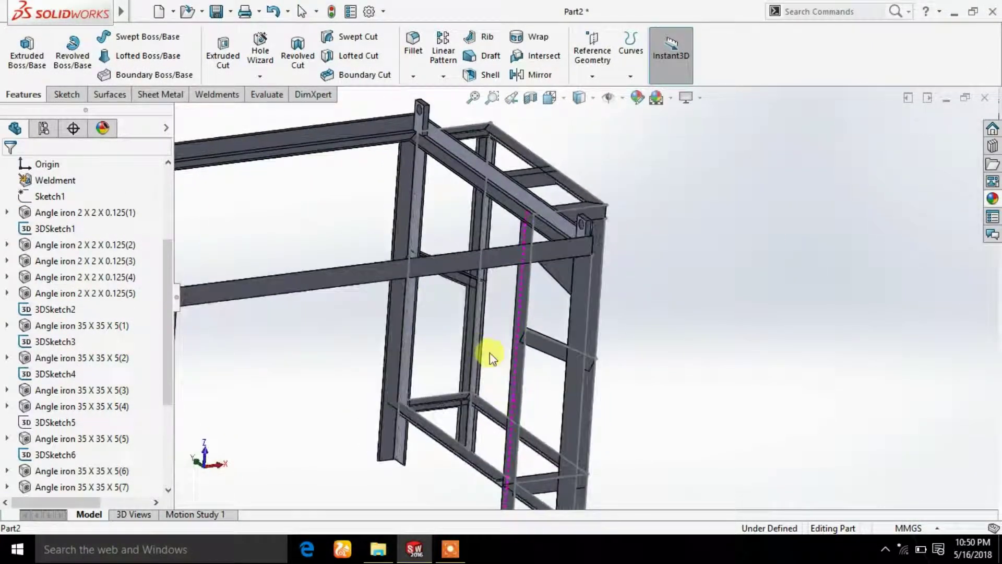
left_click(538, 76)
scroll(511, 268, "up", 2)
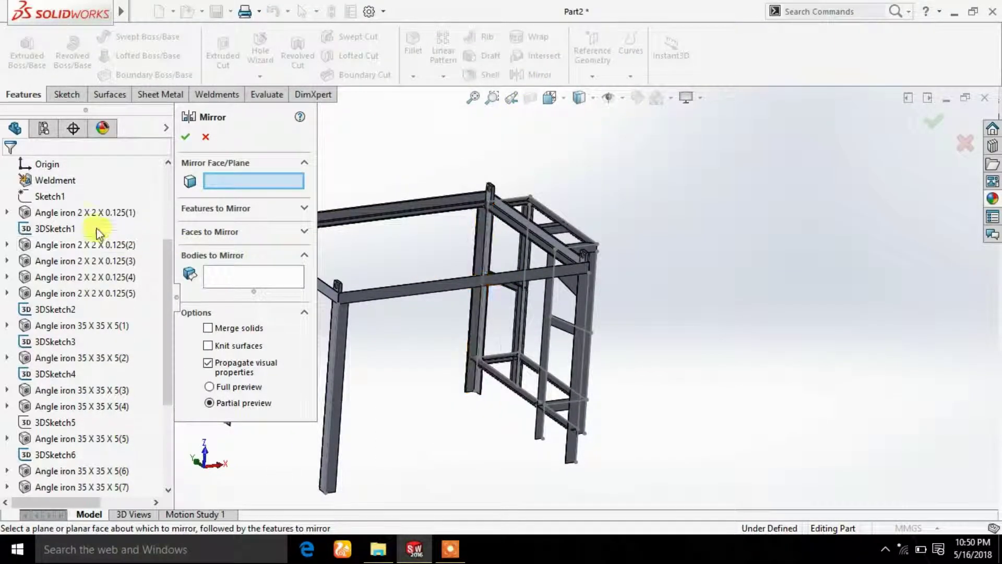
left_click_drag(165, 249, 146, 180)
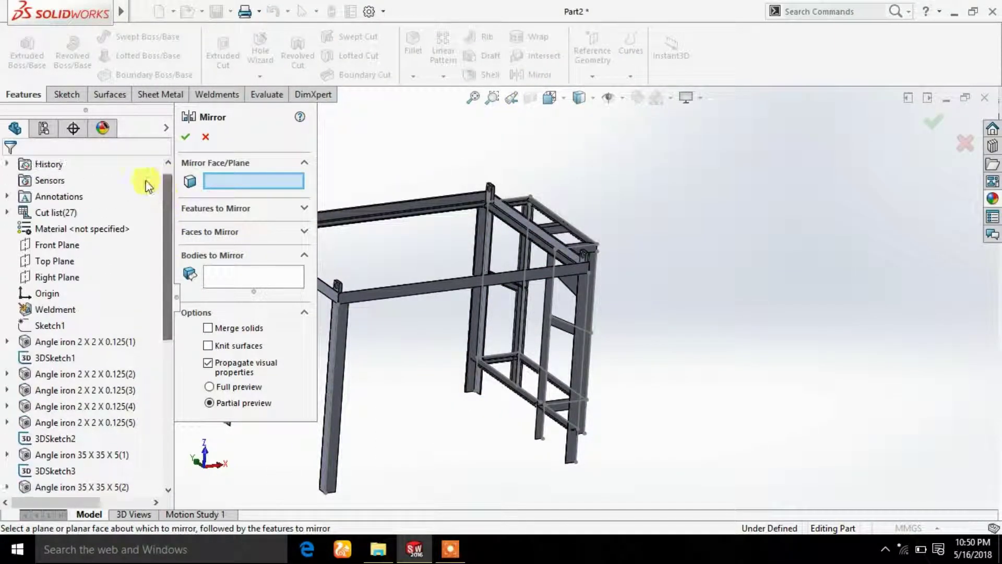
left_click(59, 259)
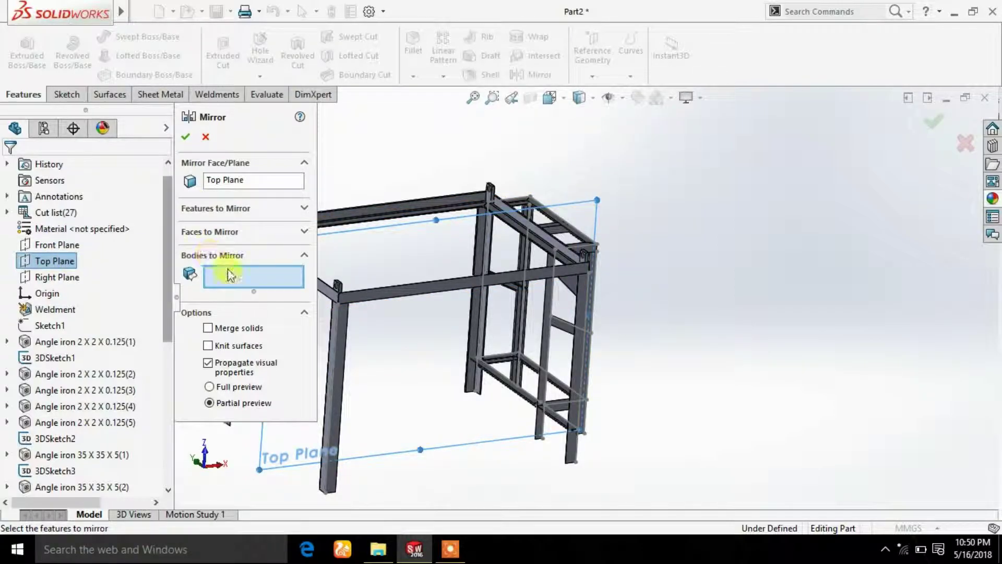
left_click(569, 287)
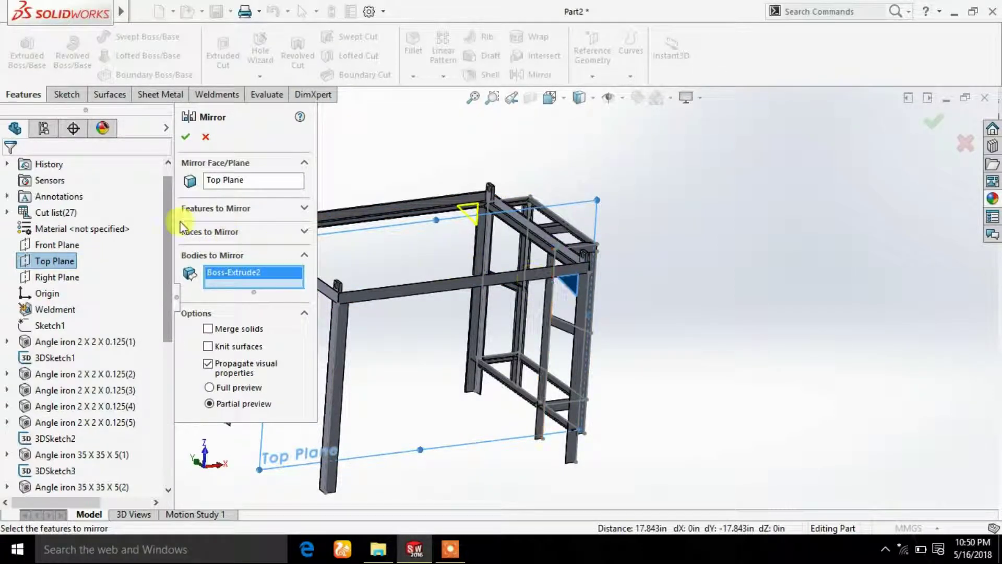
left_click(185, 139)
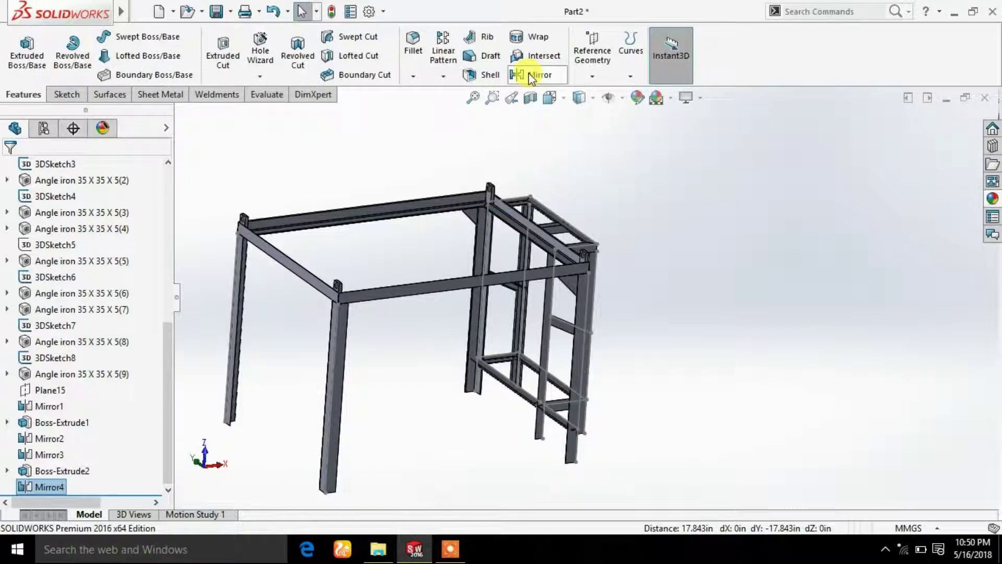
- Mirror both gusset bodies, Boss-Extrude2 and Mirror4, across the Right Plane
left_click(531, 76)
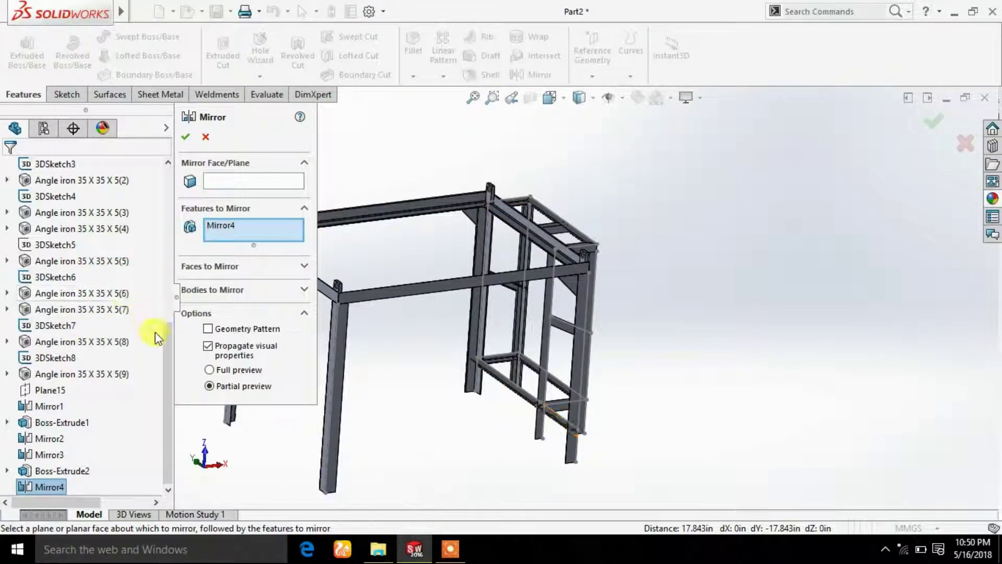
left_click_drag(166, 317, 166, 162)
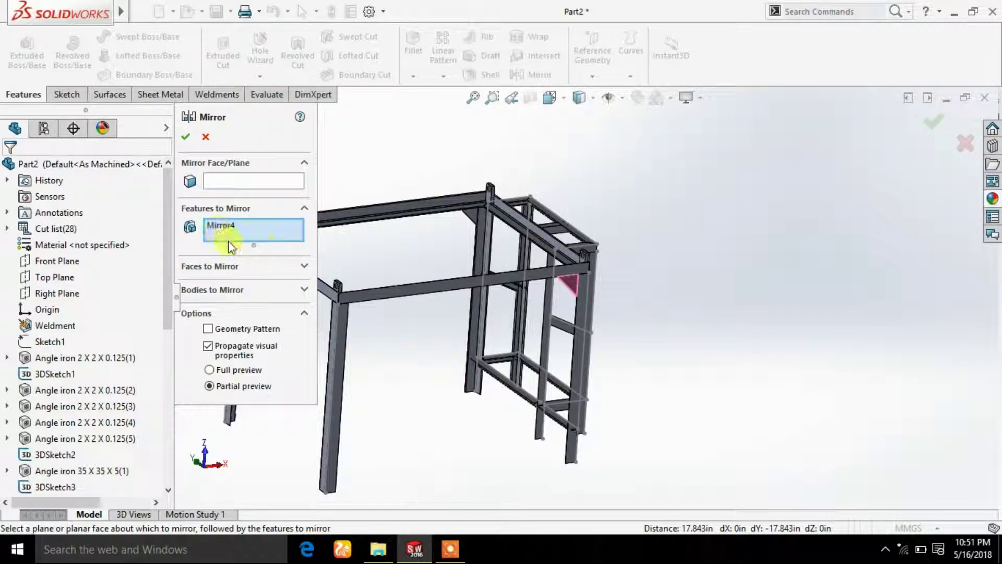
left_click(229, 182)
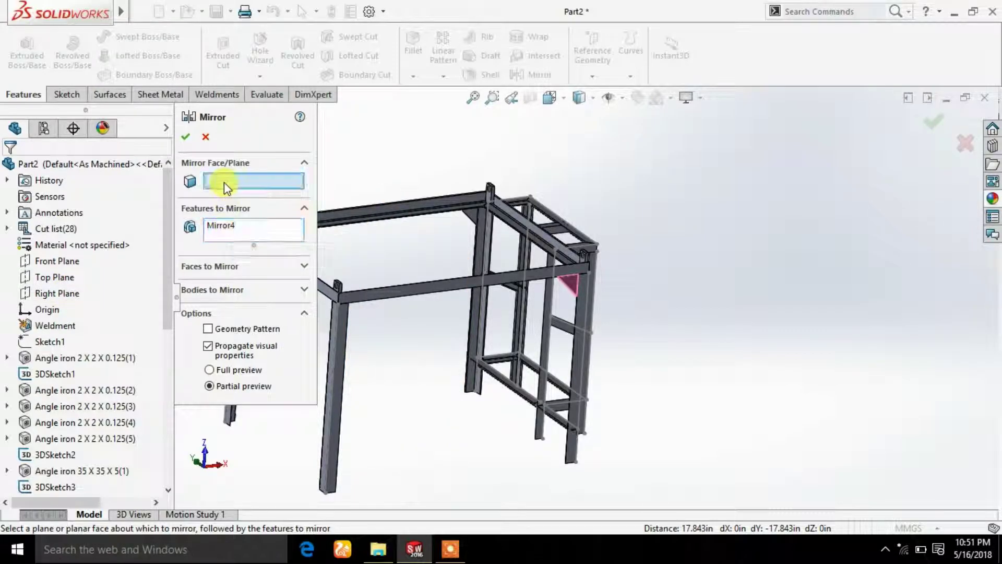
left_click(60, 293)
right_click(228, 240)
left_click(277, 243)
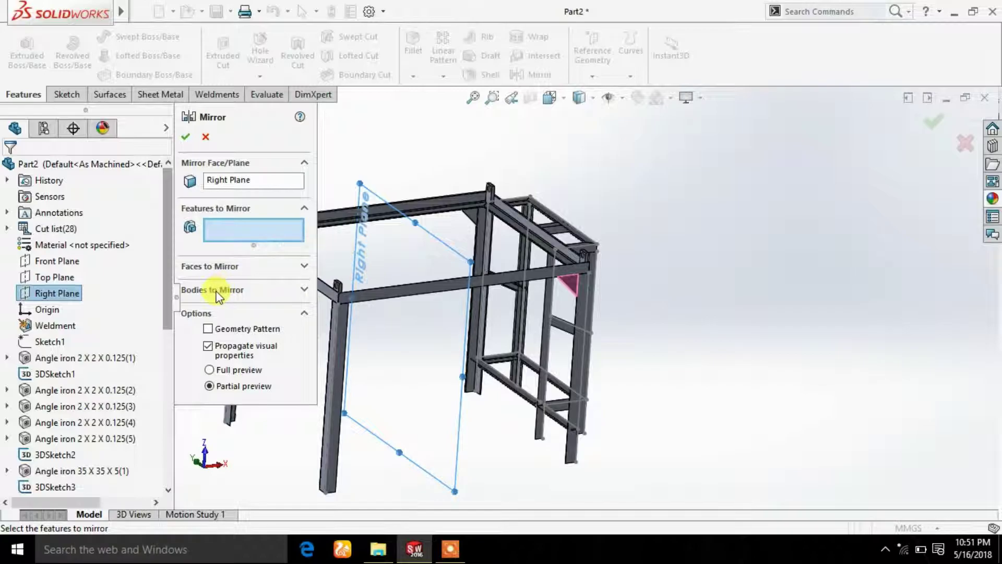
left_click(213, 290)
left_click(568, 286)
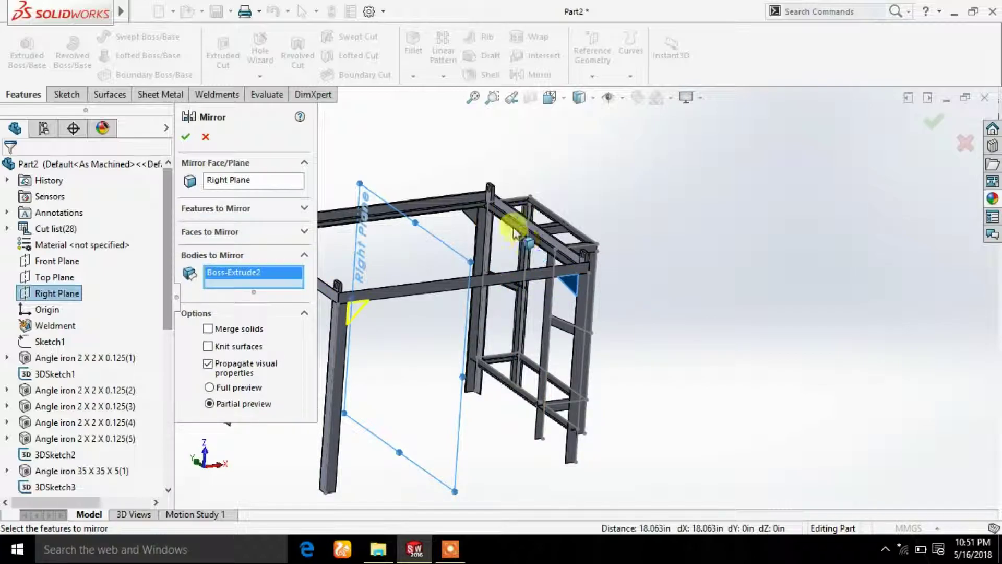
left_click(469, 214)
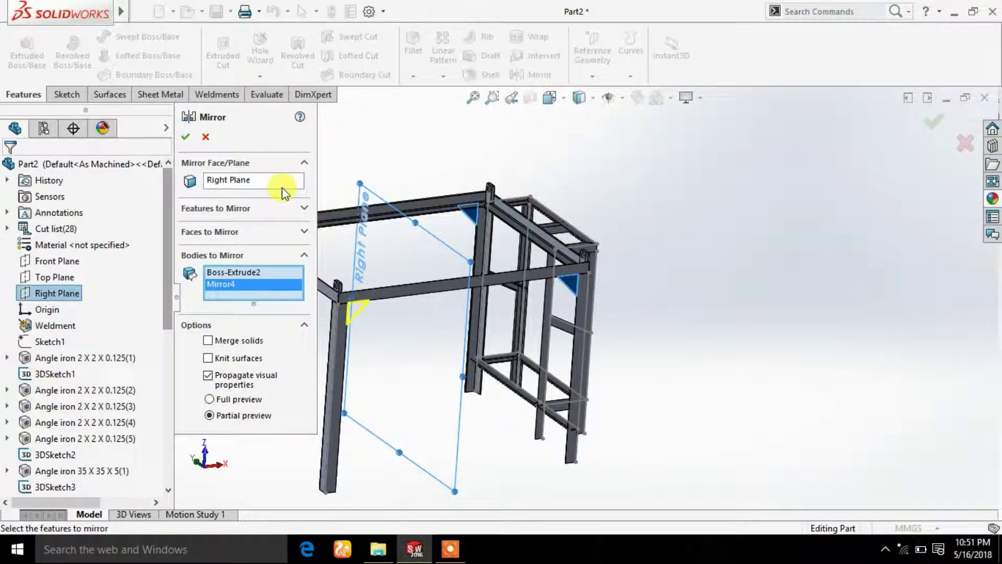
left_click(180, 137)
mouse_move(403, 213)
middle_mouse_down()
mouse_move(484, 280)
mouse_move(508, 326)
mouse_move(550, 359)
mouse_move(526, 260)
mouse_move(466, 262)
mouse_move(577, 298)
mouse_move(529, 335)
middle_mouse_up()
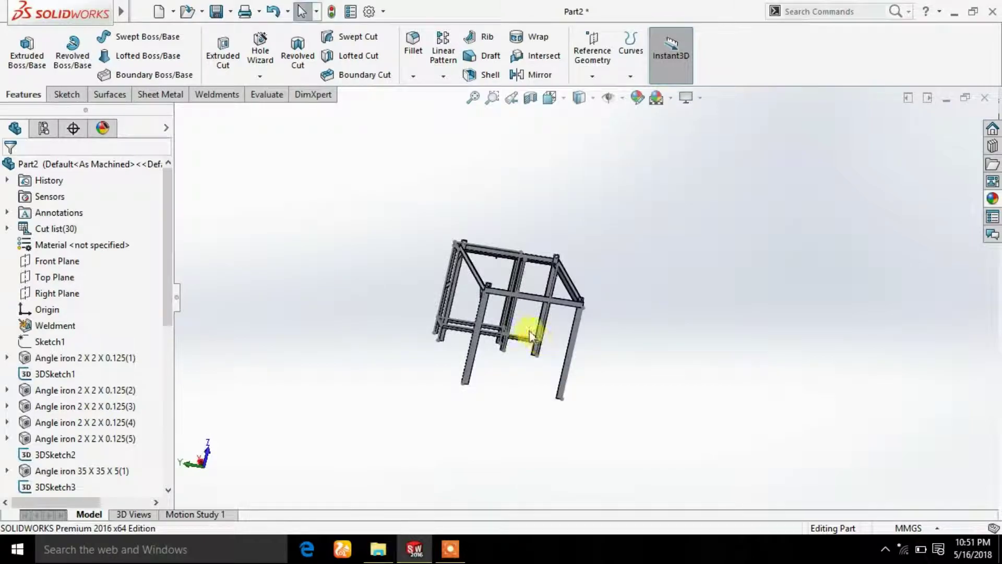
- Switch to Front view and start a sketch on the top angle-iron member's face
scroll(530, 335, "down", 2)
scroll(480, 307, "down", 4)
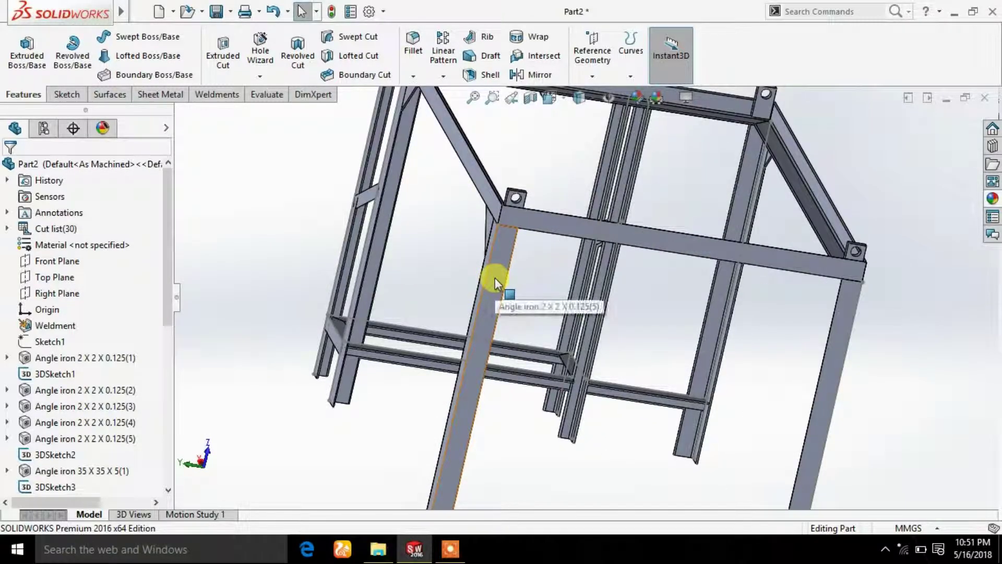
left_click(495, 279)
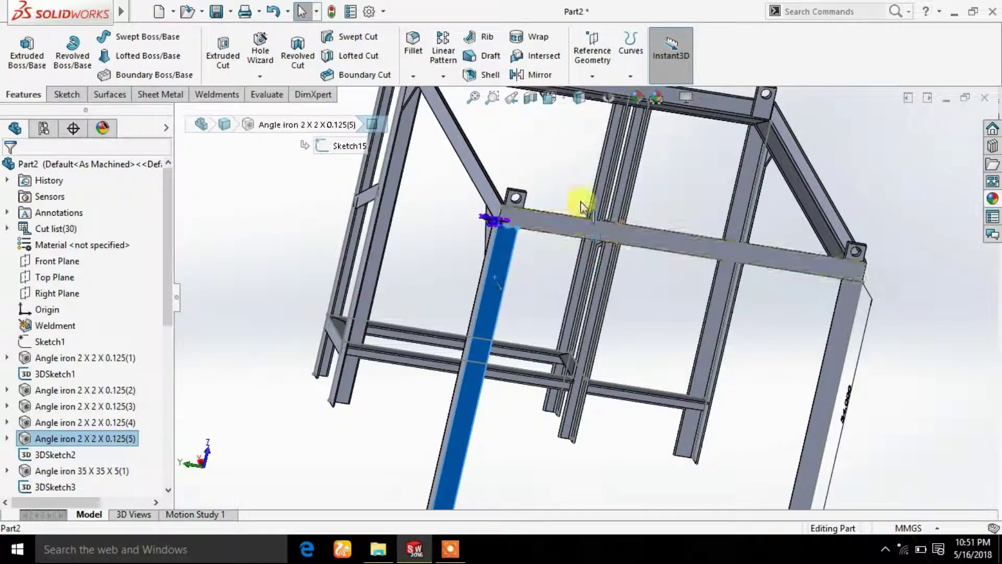
left_click(549, 97)
left_click(605, 364)
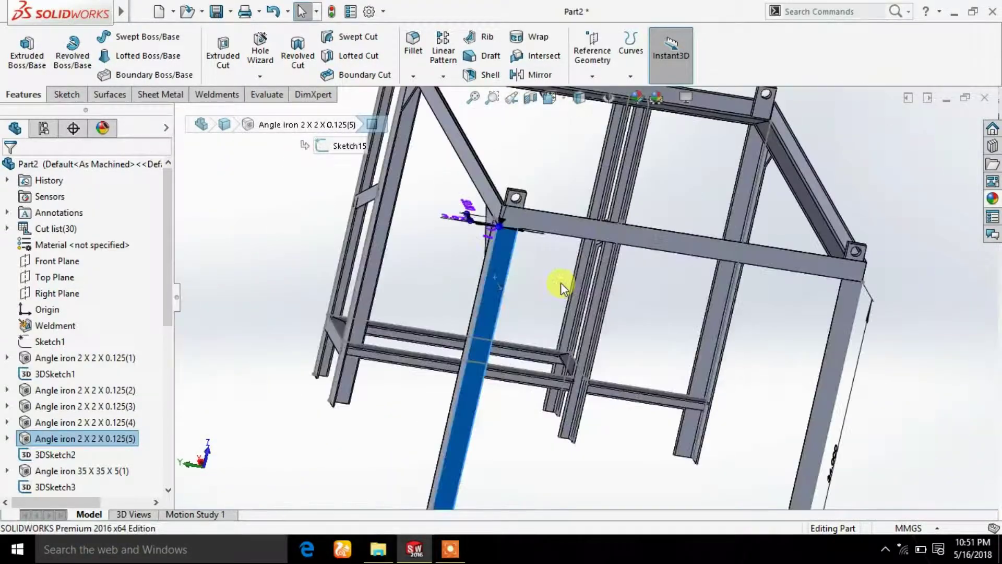
left_click(502, 276)
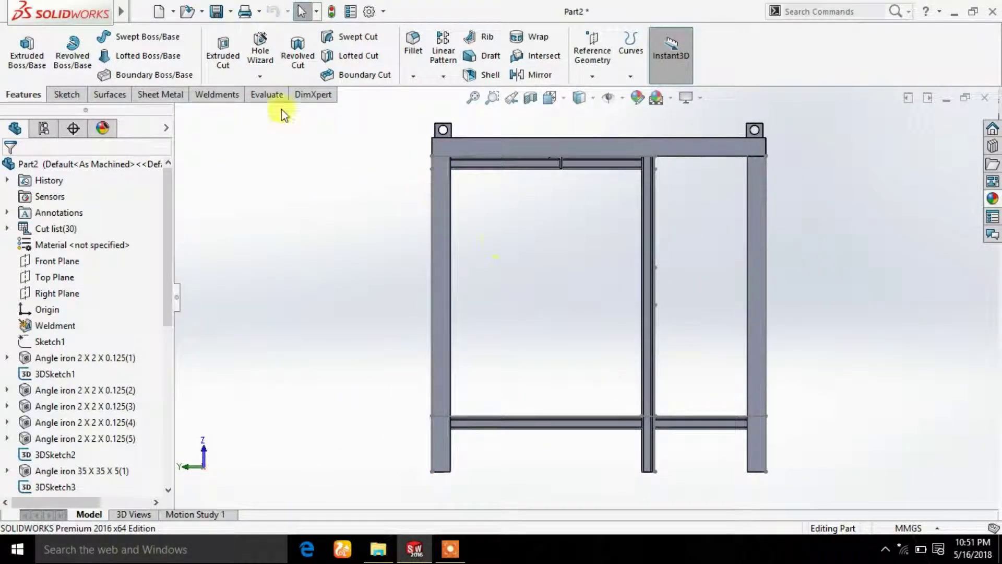
left_click(60, 96)
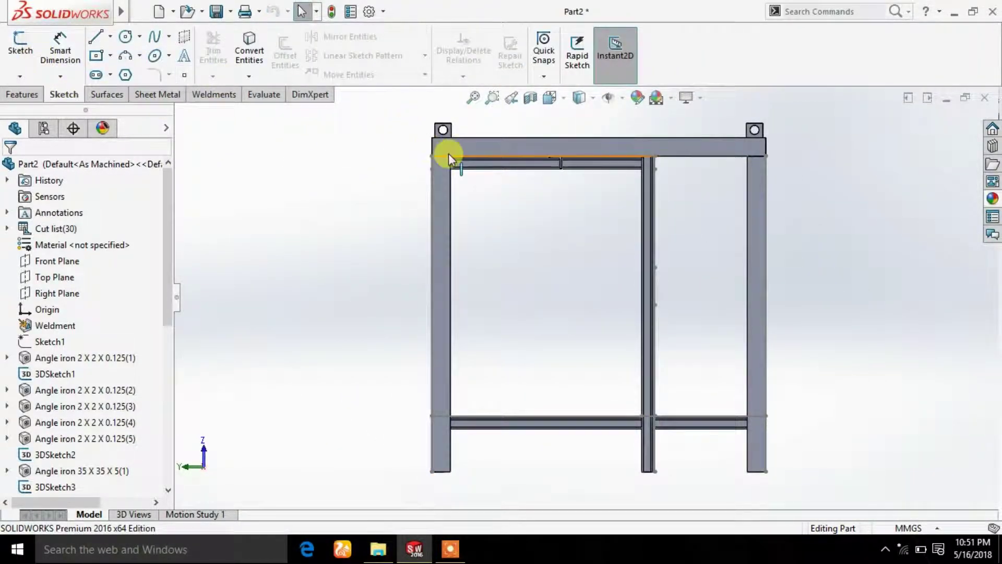
left_click(460, 148)
left_click(12, 46)
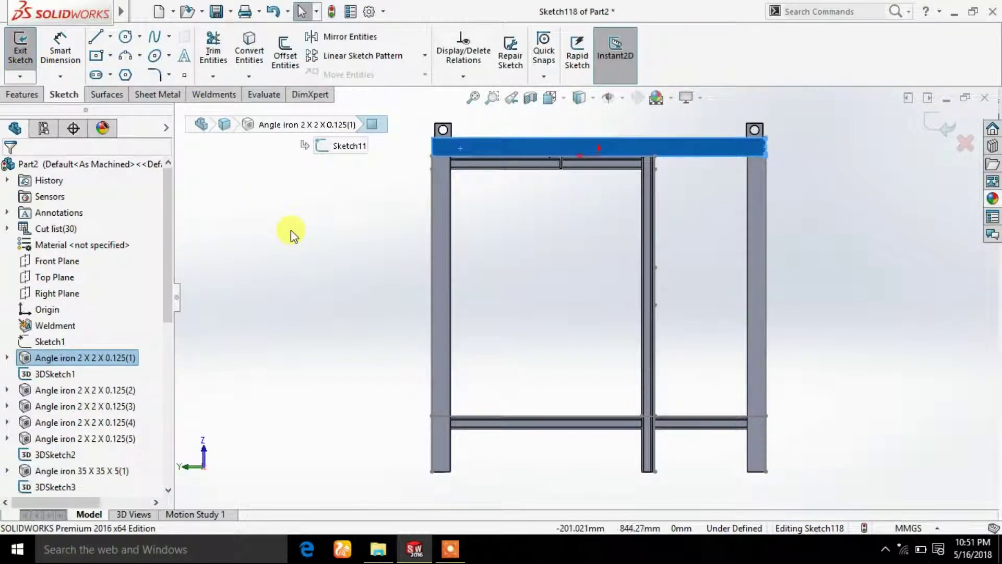
- Draw a closed triangle from the top-left inside corner down the leg and along the beam
left_click(101, 38)
scroll(468, 157, "down", 3)
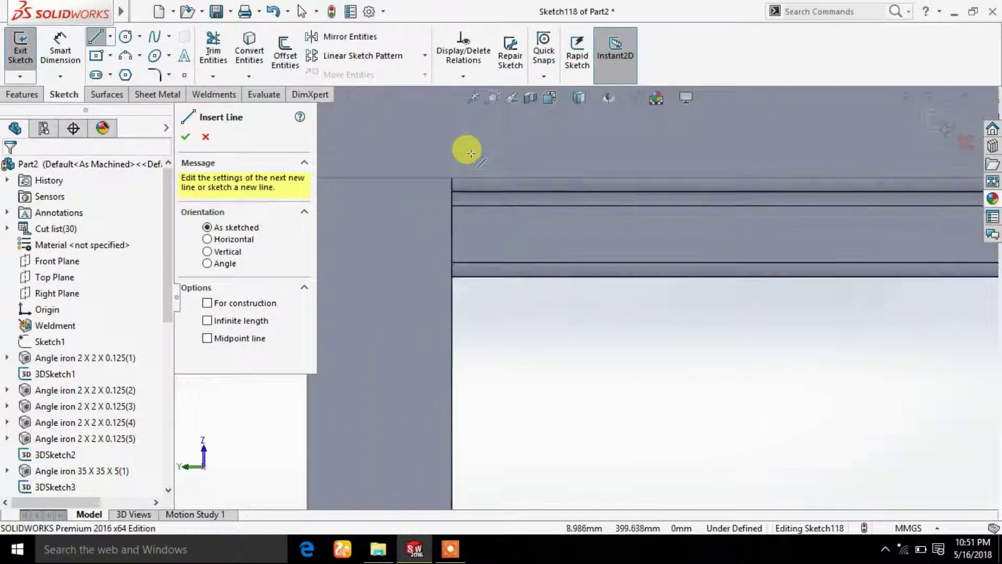
scroll(463, 177, "down", 3)
left_click(453, 190)
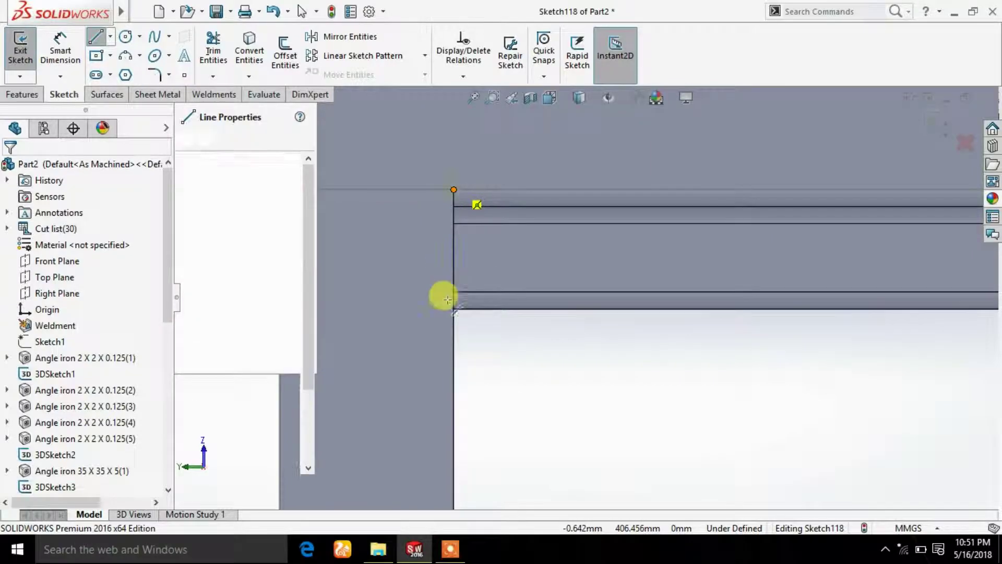
left_click(457, 448)
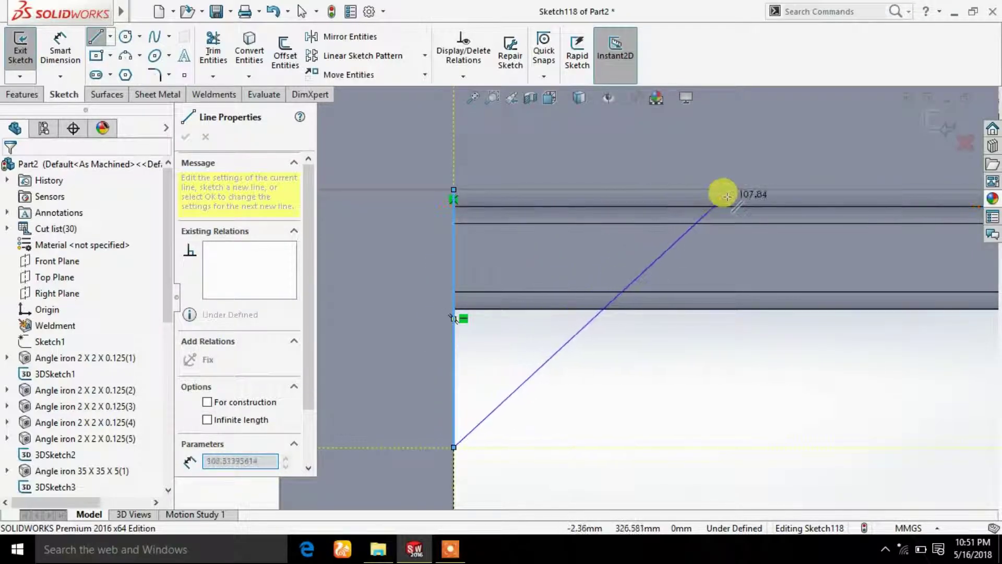
middle_click_drag(745, 248, 735, 287)
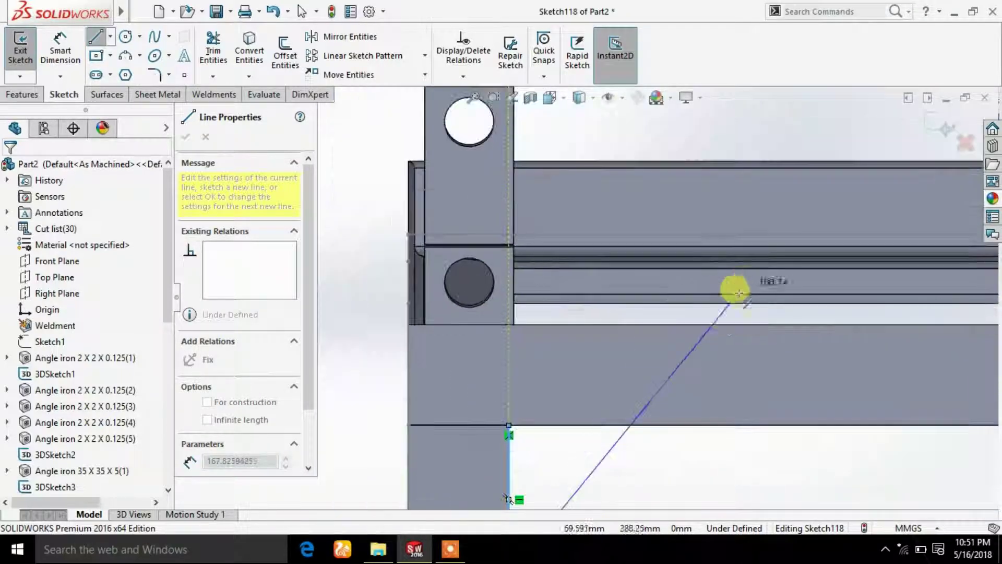
left_click(695, 425)
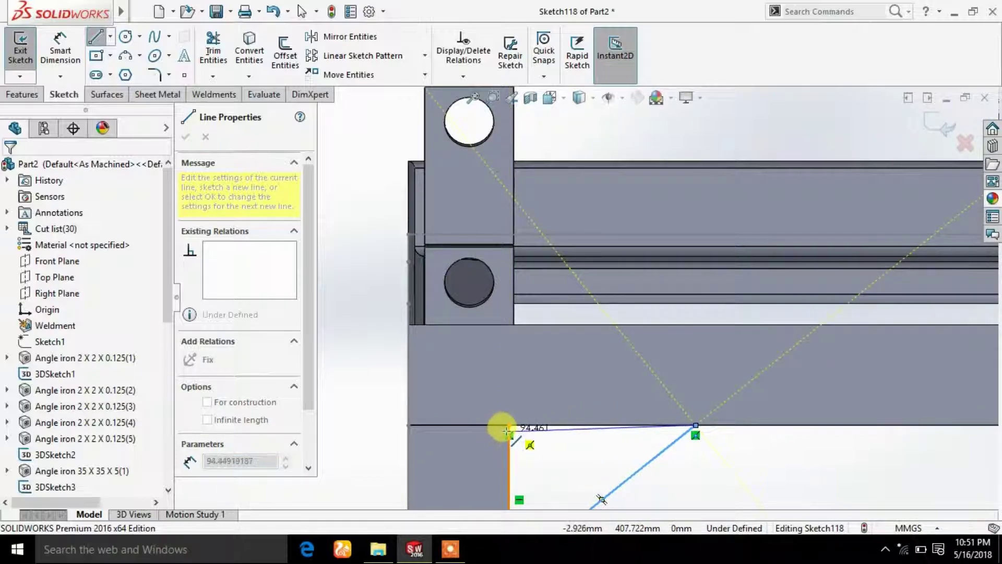
left_click(510, 424)
right_click(763, 472)
left_click(793, 390)
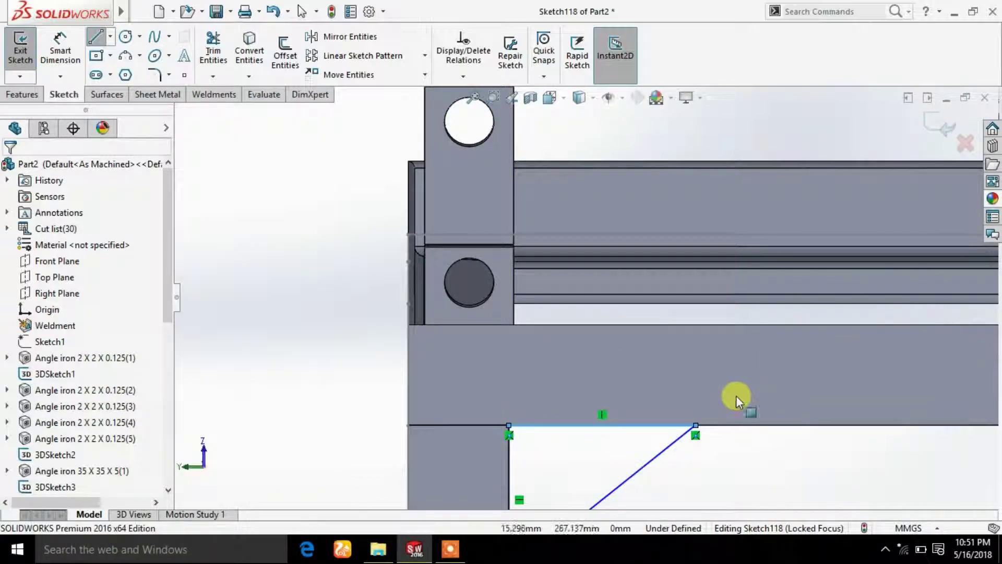
- Dimension the triangle's horizontal leg to 100 mm
scroll(585, 300, "up", 3)
left_click(60, 51)
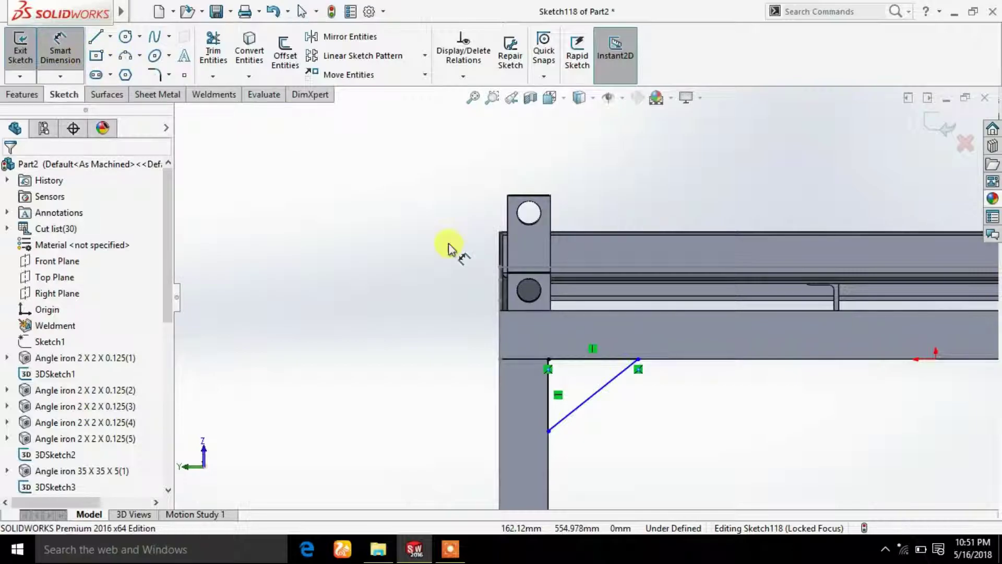
left_click(582, 360)
left_click(587, 303)
type("10")
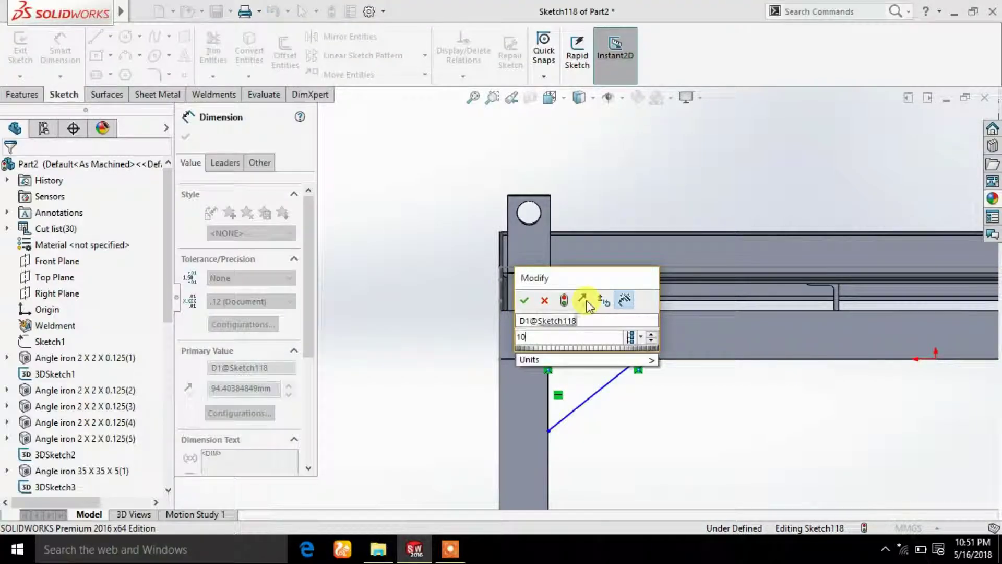
key("Return")
type("100")
key("Return")
- Dimension the vertical leg to 100 mm and exit the sketch
left_click(549, 420)
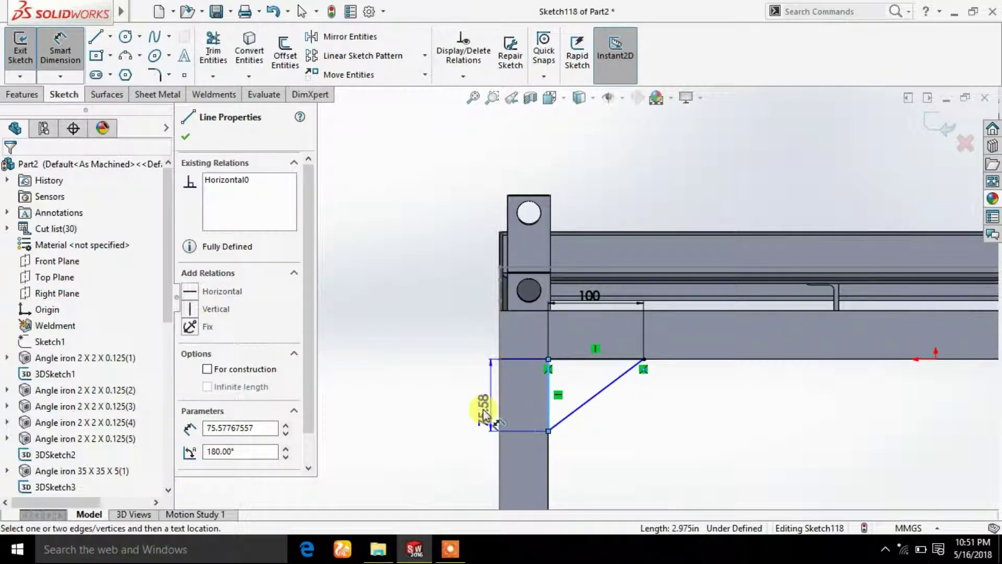
left_click(461, 406)
key("Return")
type("100")
key("Return")
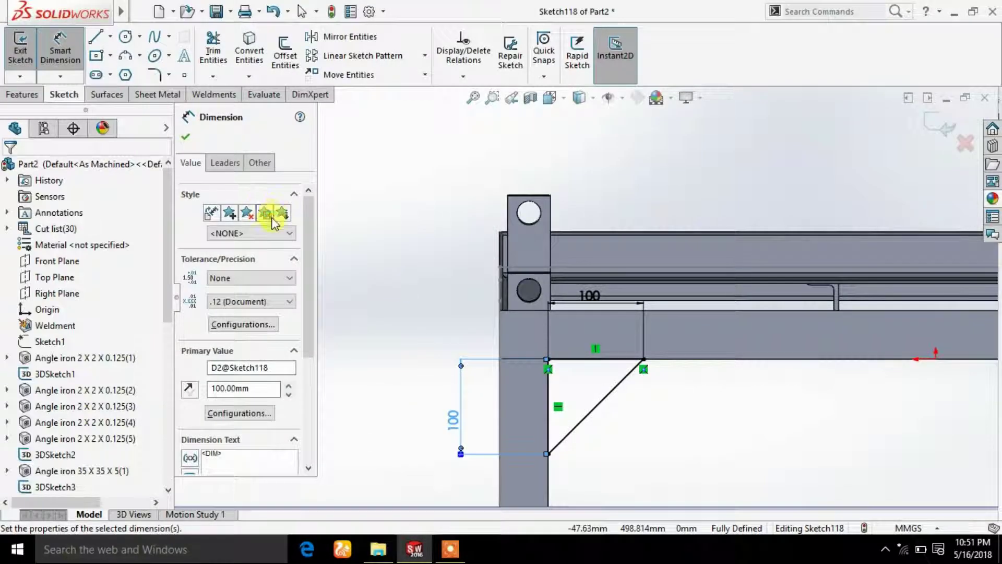
left_click(185, 137)
left_click(23, 51)
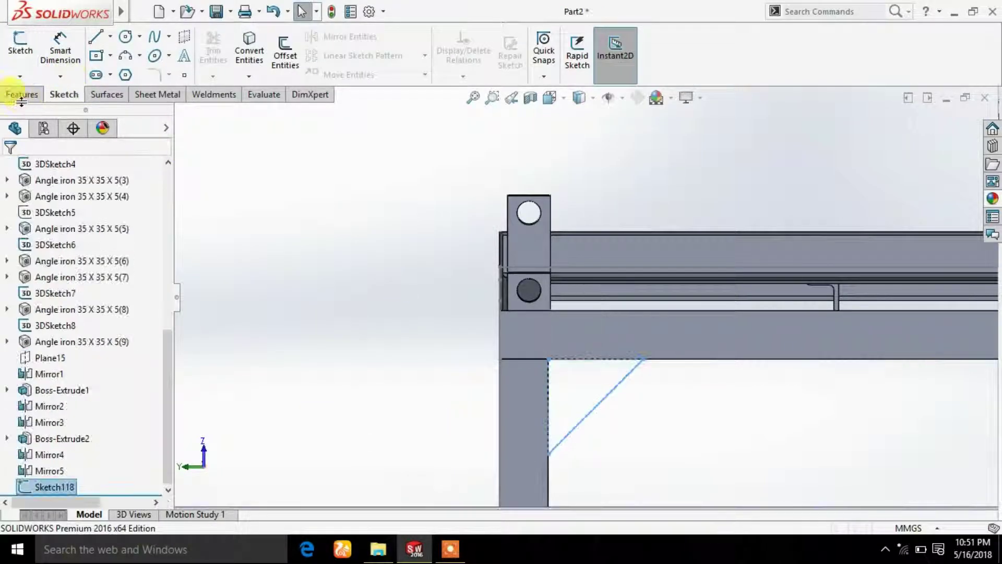
left_click(21, 95)
- Extrude the triangle sketch into a 4 mm Blind gusset
left_click(27, 52)
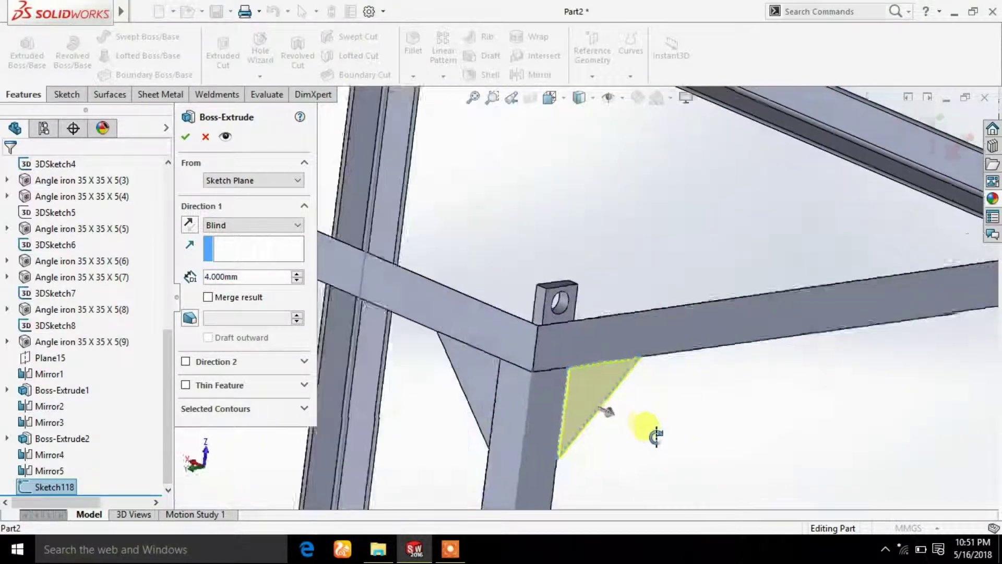
left_click(185, 137)
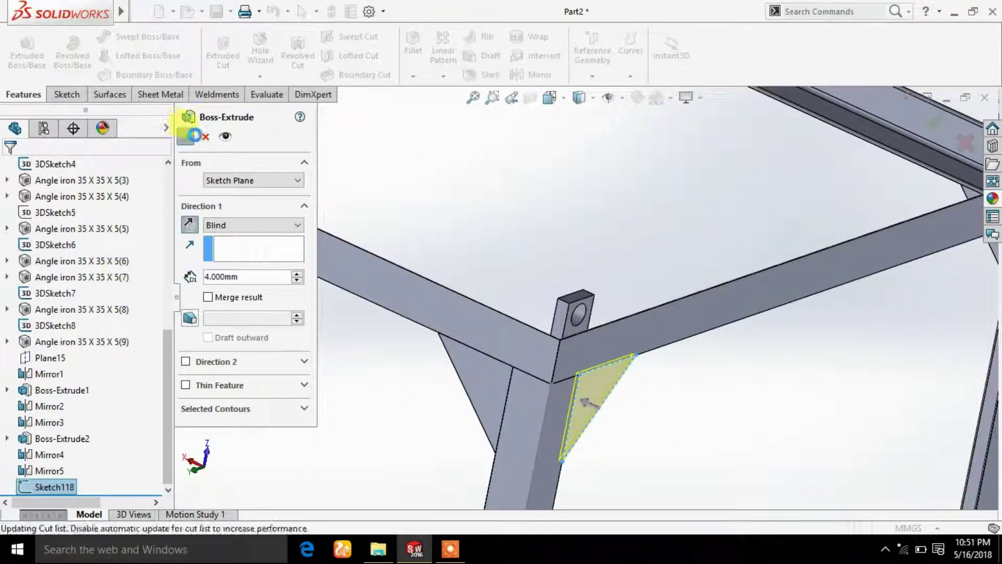
scroll(571, 209, "up", 3)
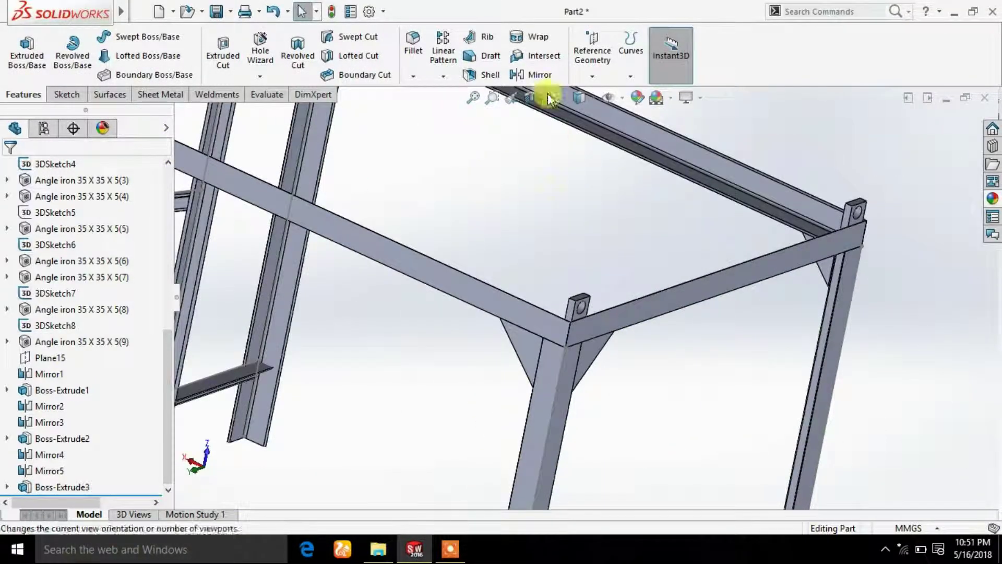
- Mirror the new gusset body Boss-Extrude3 across the Top Plane
left_click(543, 74)
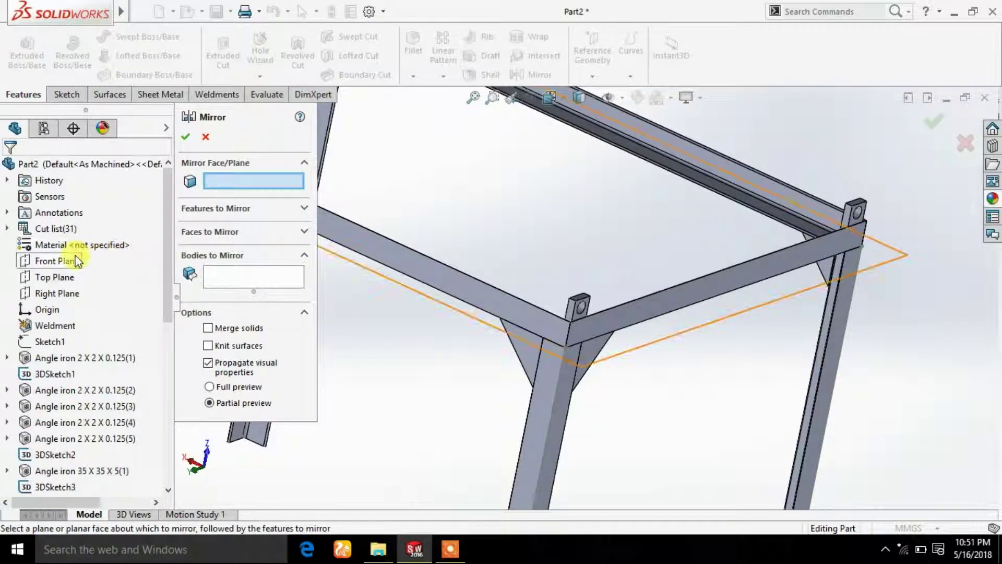
left_click(57, 279)
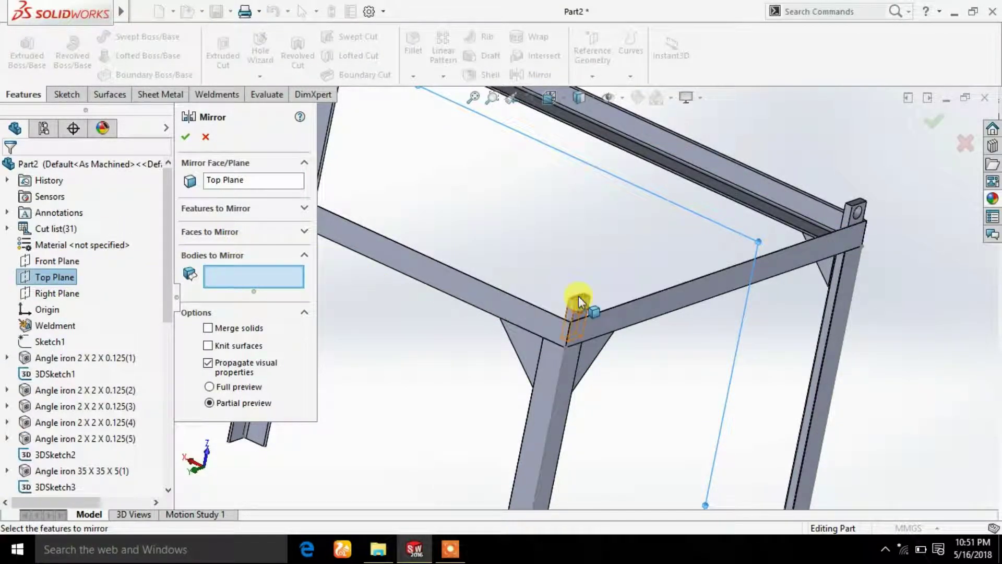
left_click(584, 349)
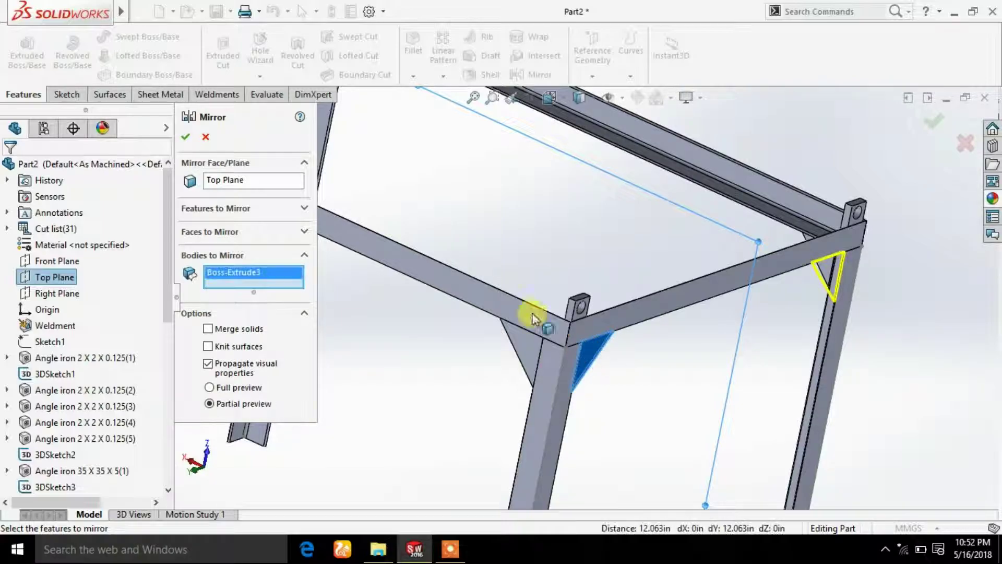
left_click(186, 137)
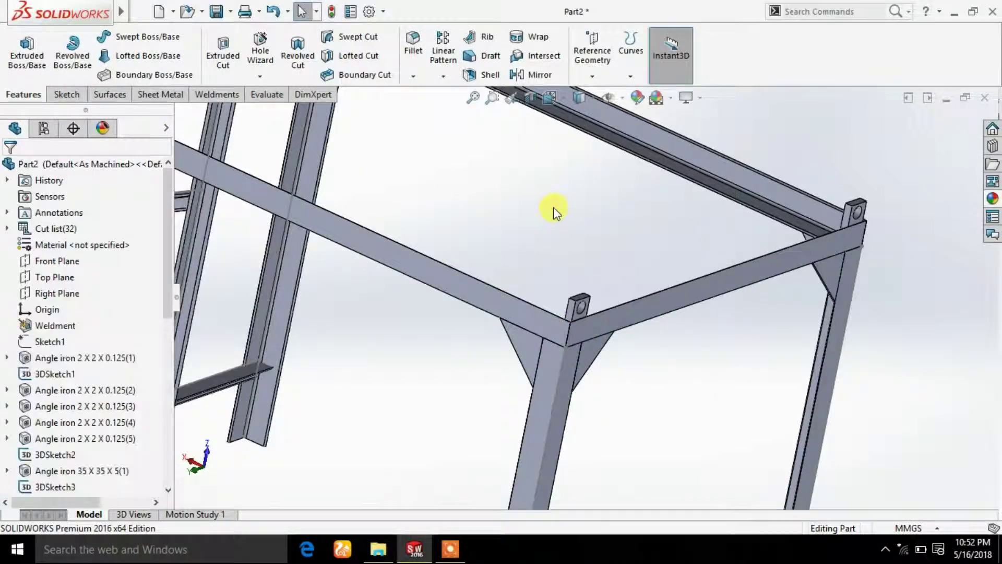
scroll(548, 213, "up", 5)
scroll(504, 245, "up", 4)
mouse_move(496, 279)
middle_mouse_down()
mouse_move(448, 324)
mouse_move(454, 253)
mouse_move(521, 246)
mouse_move(582, 319)
middle_mouse_up()
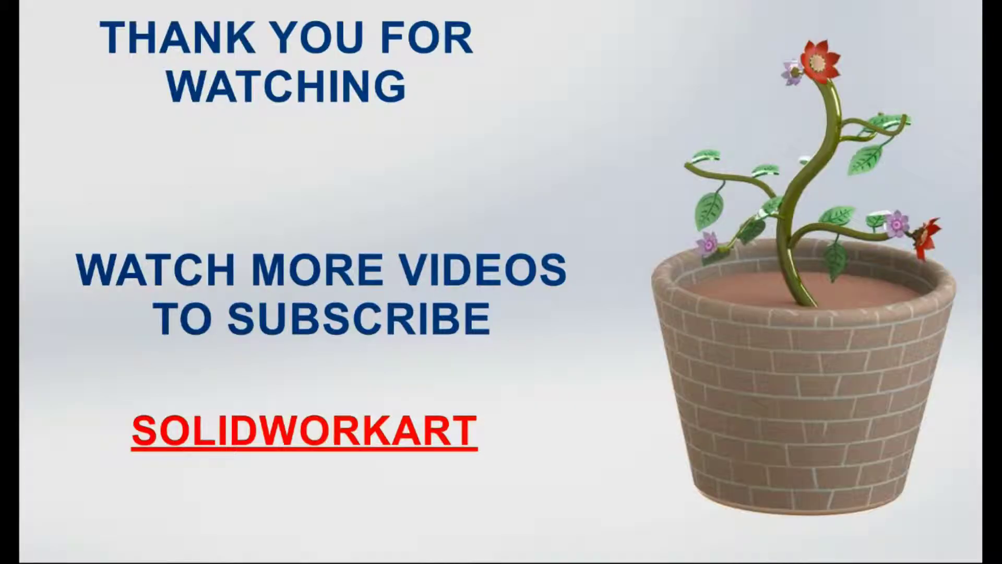